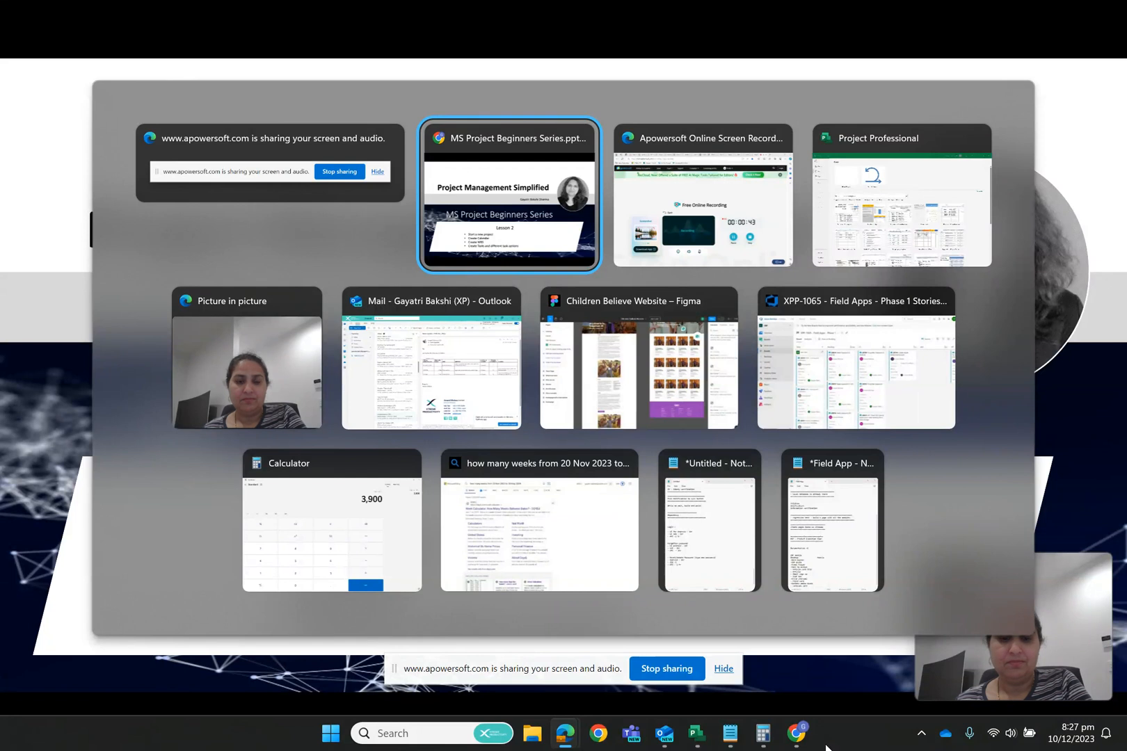
Step: Switch to Project Professional and create a new blank project
{"action": "key", "text": "alt+Tab"}
{"action": "key", "text": "alt+Tab"}
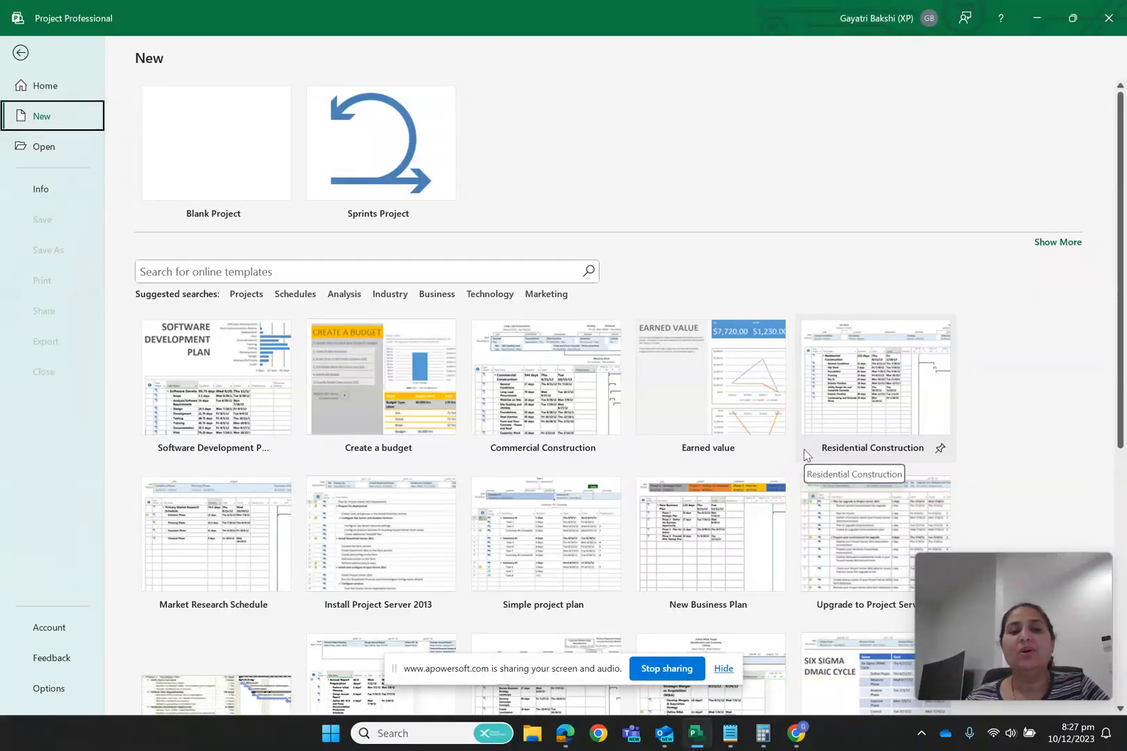
{"action": "left_click", "coordinate": [215, 176]}
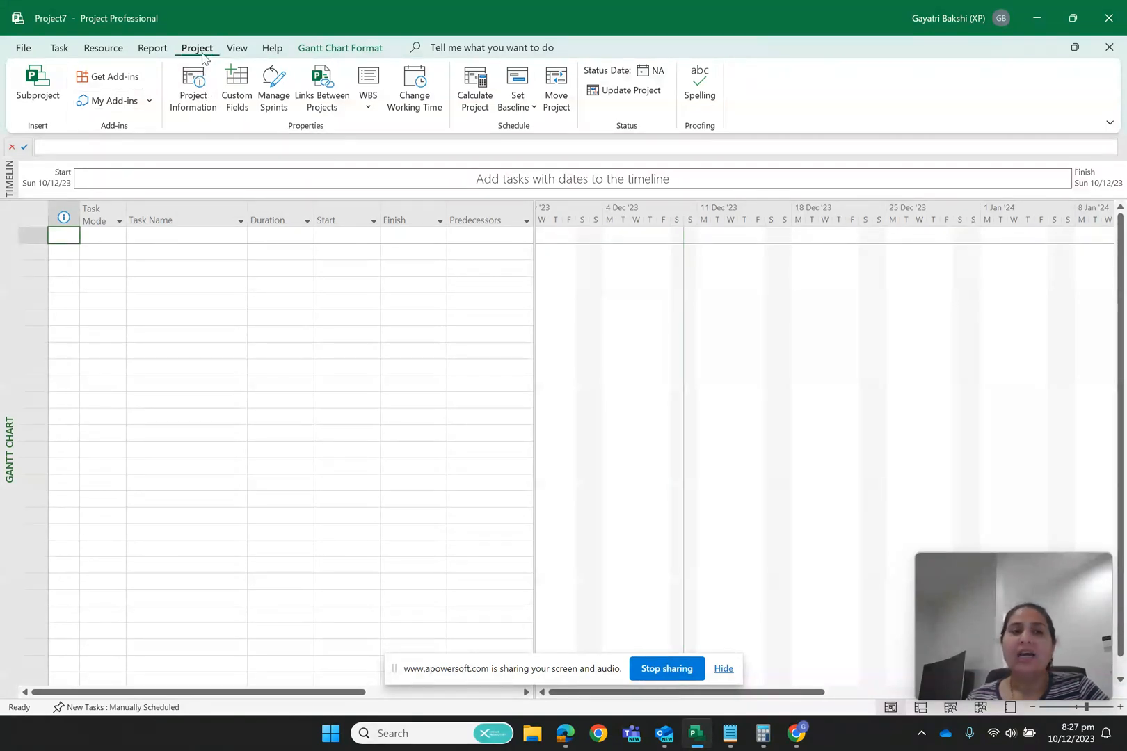
Step: Add an exception named Xmas holiday to the Standard project calendar, starting 25/12/2023 and finishing 29/12/2023
{"action": "left_click", "coordinate": [421, 104]}
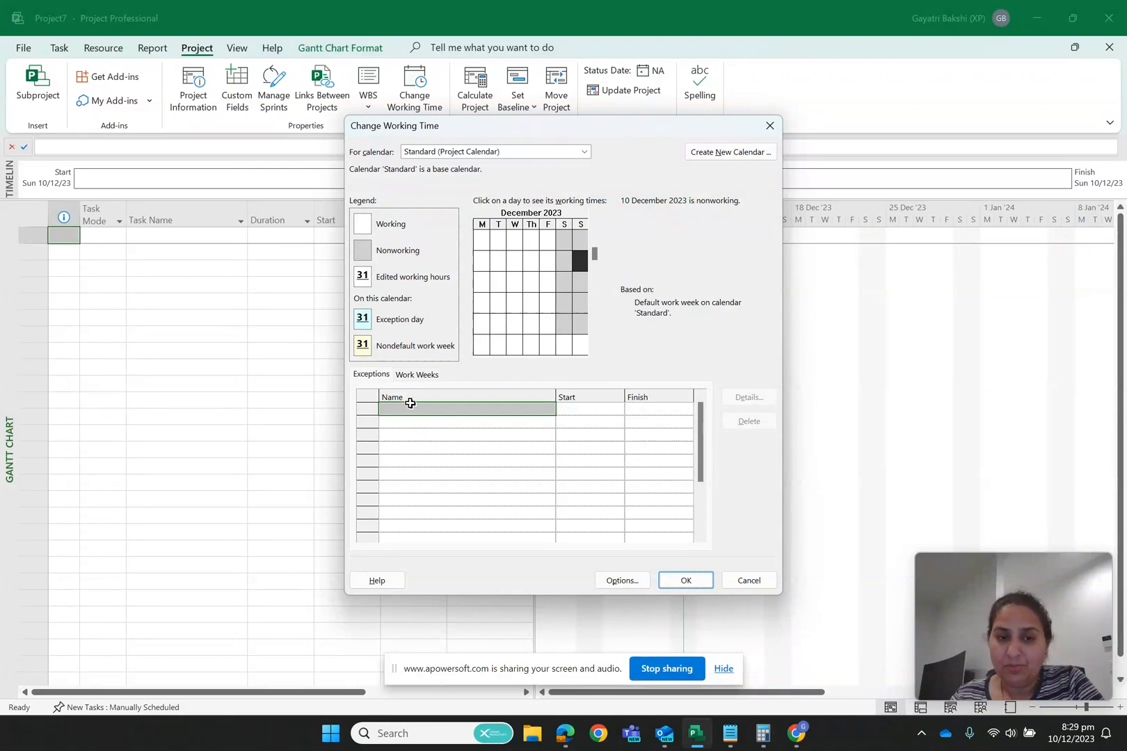
{"action": "left_click", "coordinate": [411, 407]}
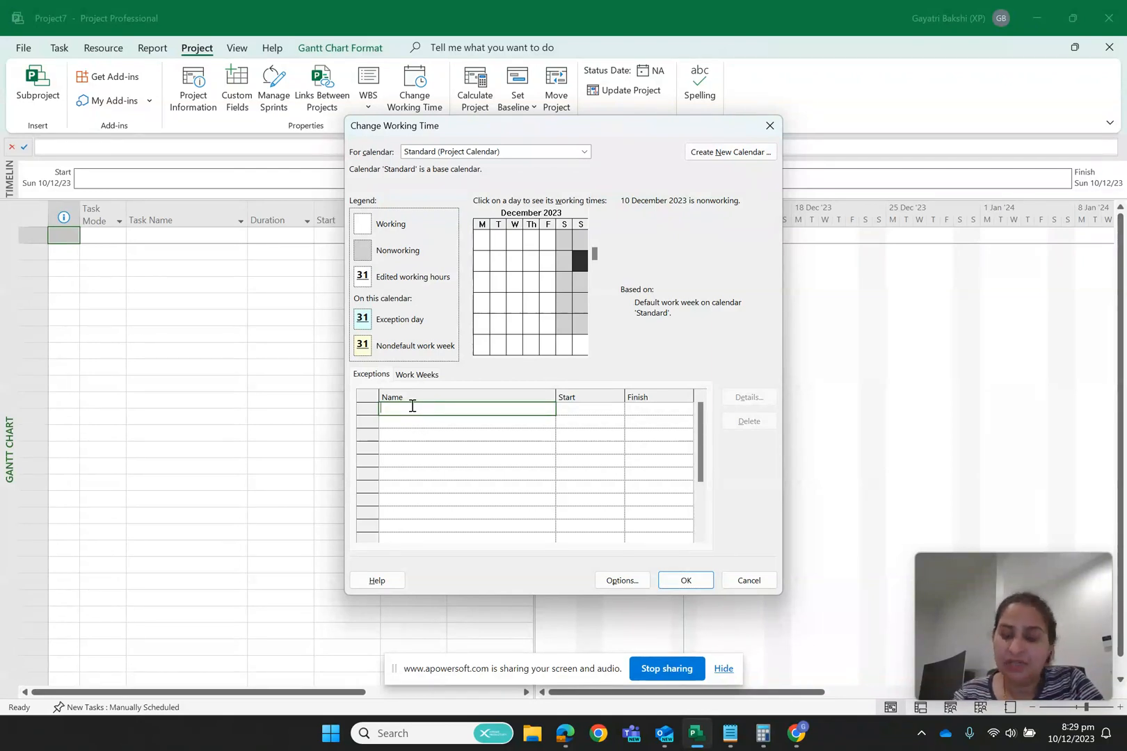
{"action": "type", "text": "Xmas h"}
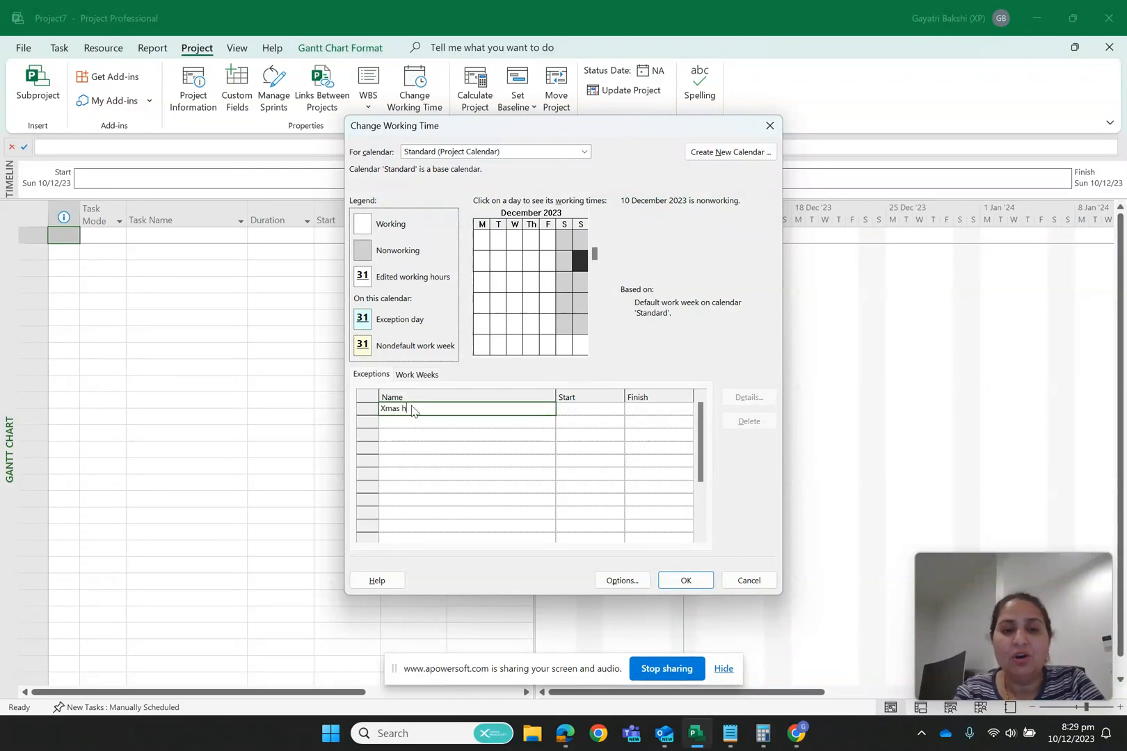
{"action": "type", "text": "oliday"}
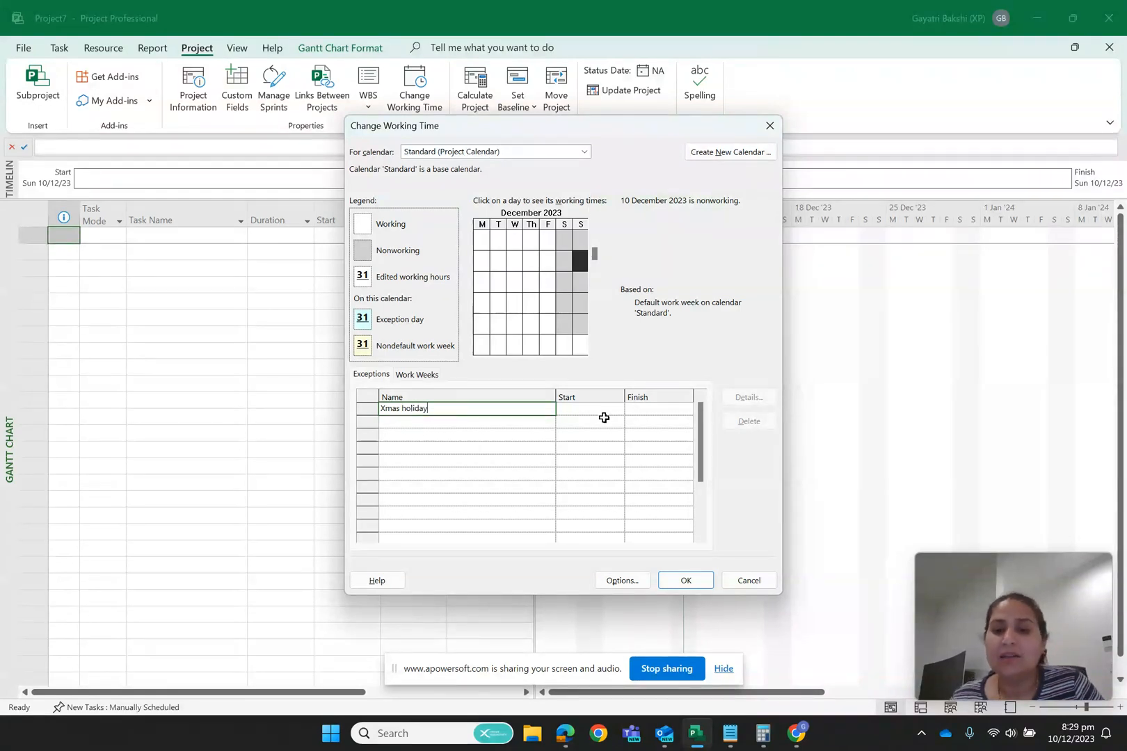
{"action": "left_click", "coordinate": [608, 413]}
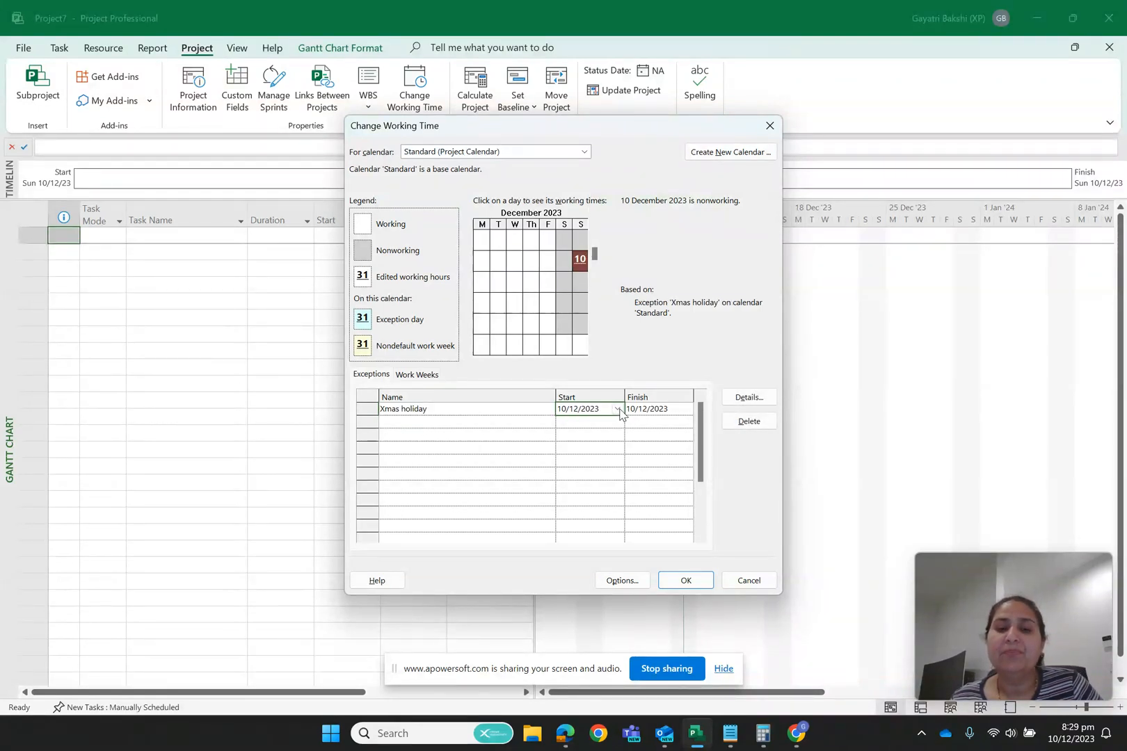
{"action": "left_click", "coordinate": [618, 410]}
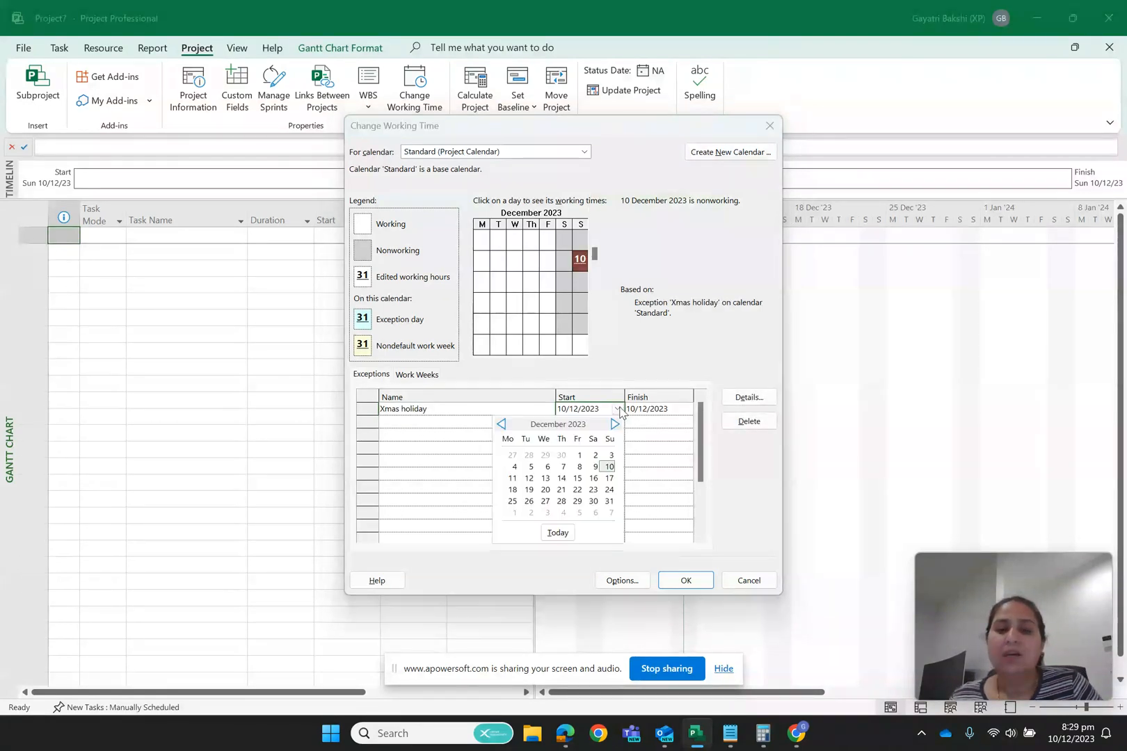
{"action": "left_click", "coordinate": [512, 500]}
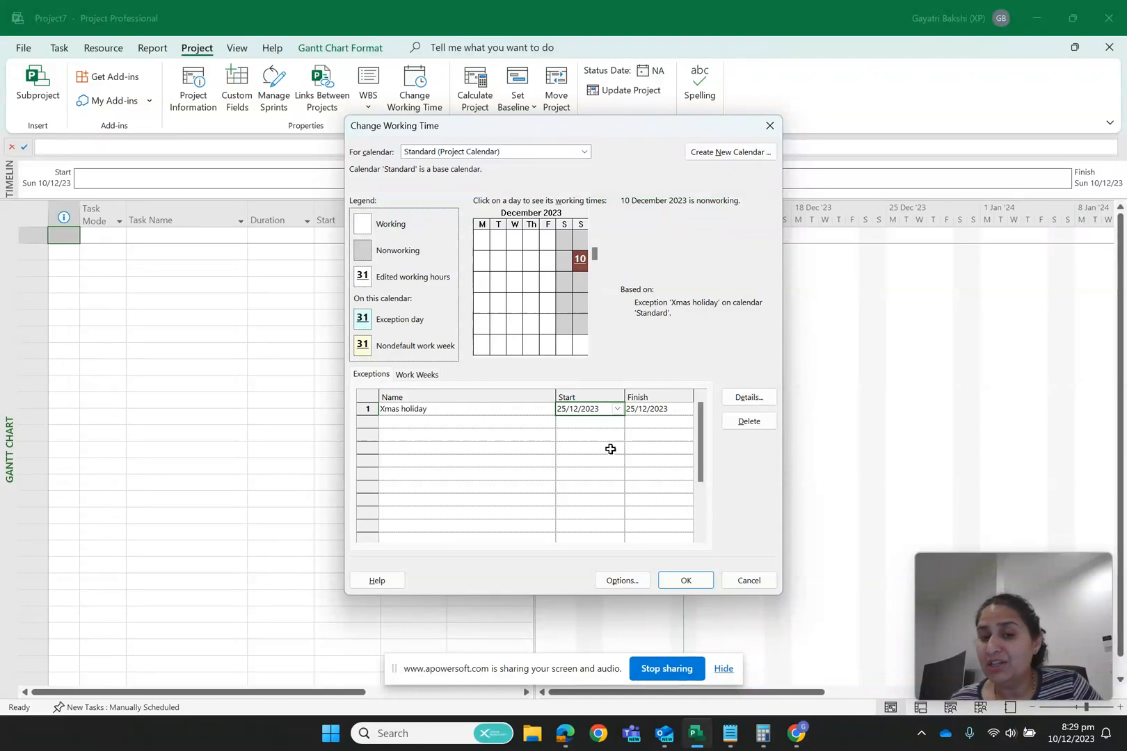
{"action": "left_click", "coordinate": [648, 412]}
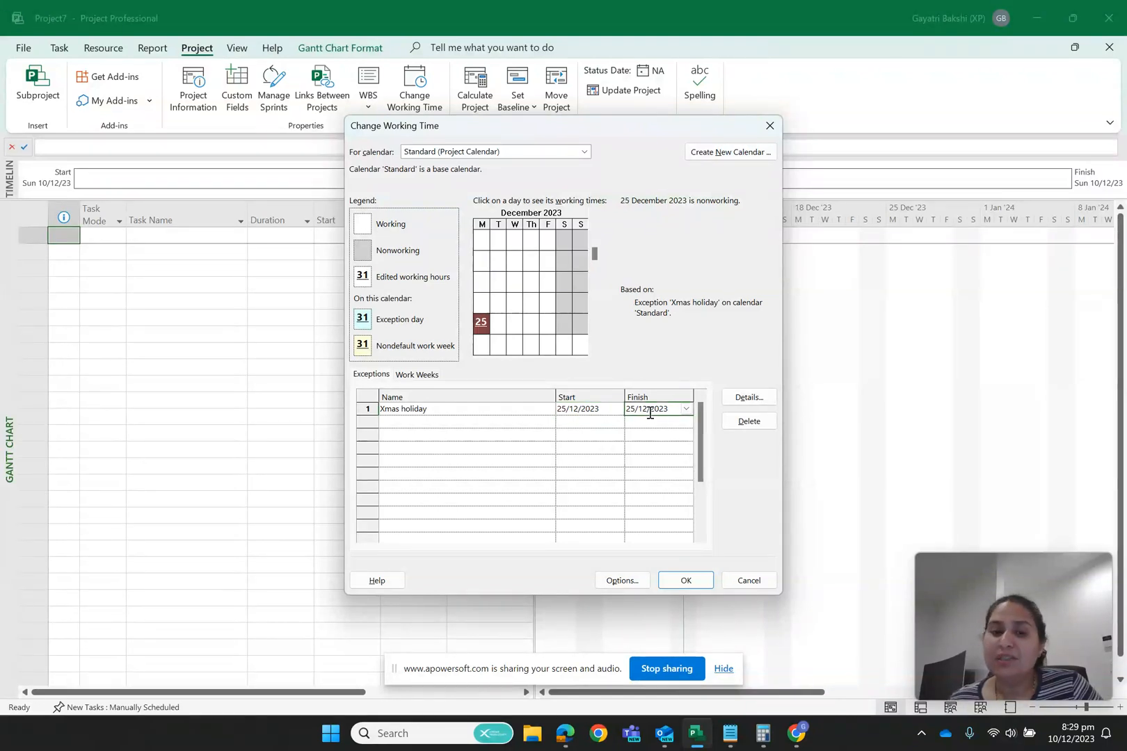
{"action": "left_click", "coordinate": [685, 412]}
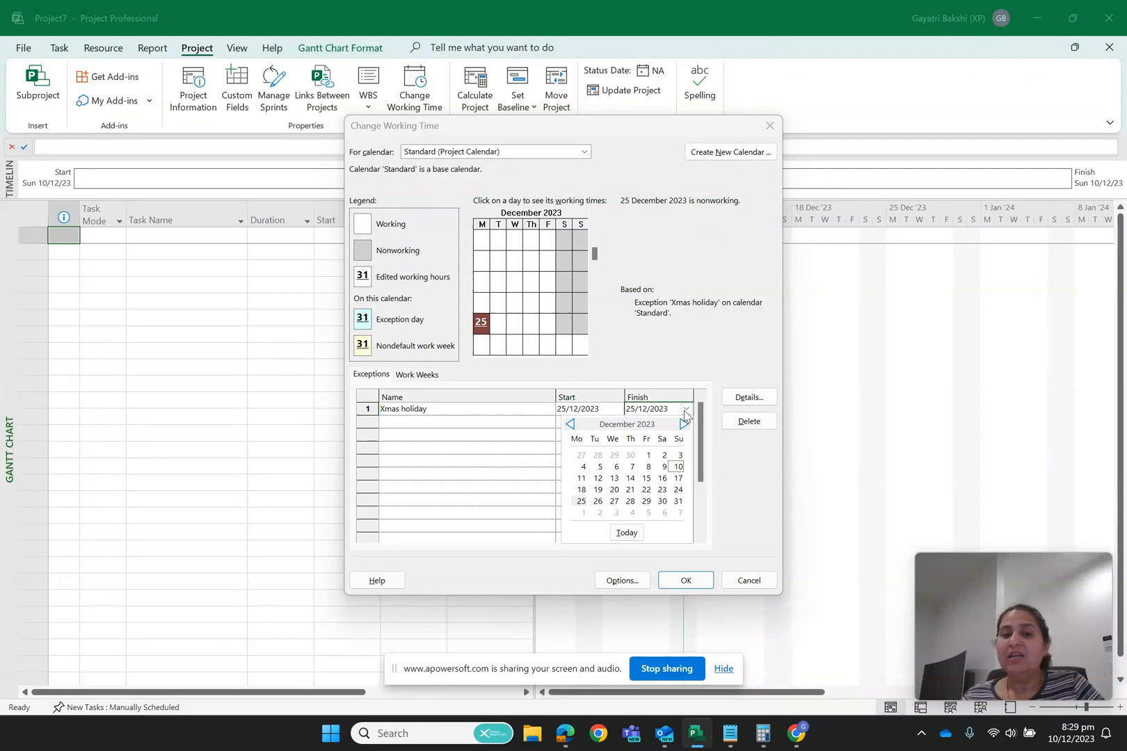
{"action": "left_click", "coordinate": [647, 501]}
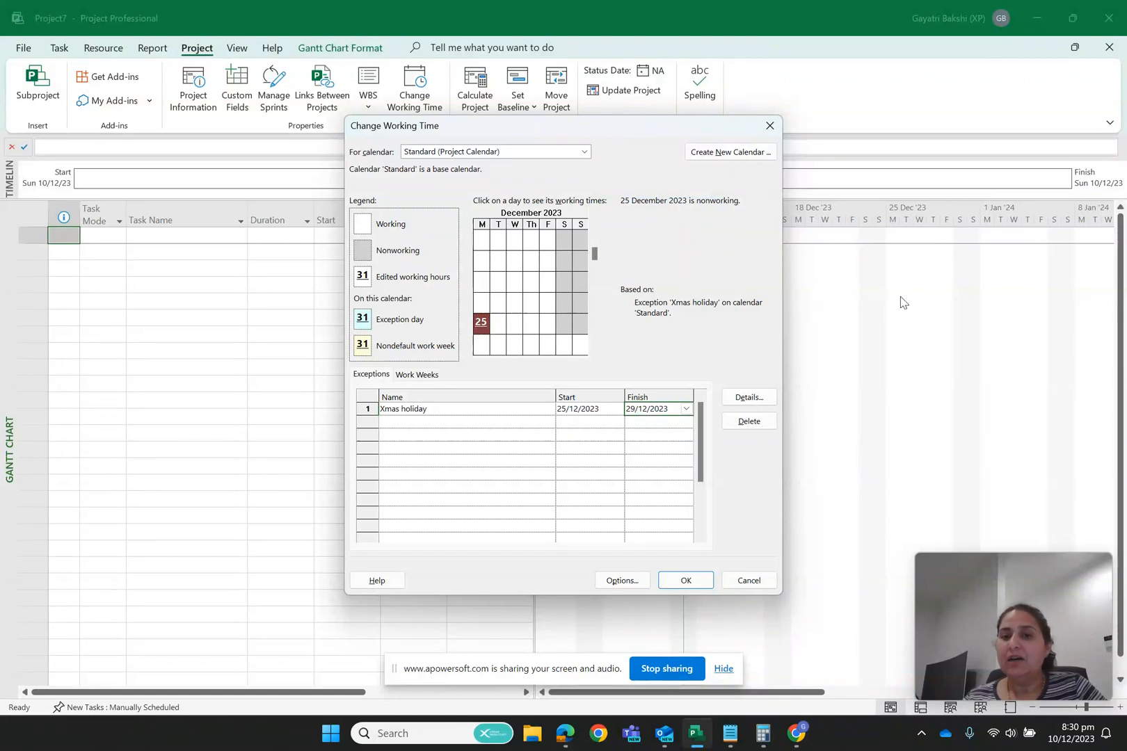
Step: In the Xmas holiday exception's details, set the recurrence range to end by Fri 29/12/2023
{"action": "left_click", "coordinate": [745, 403]}
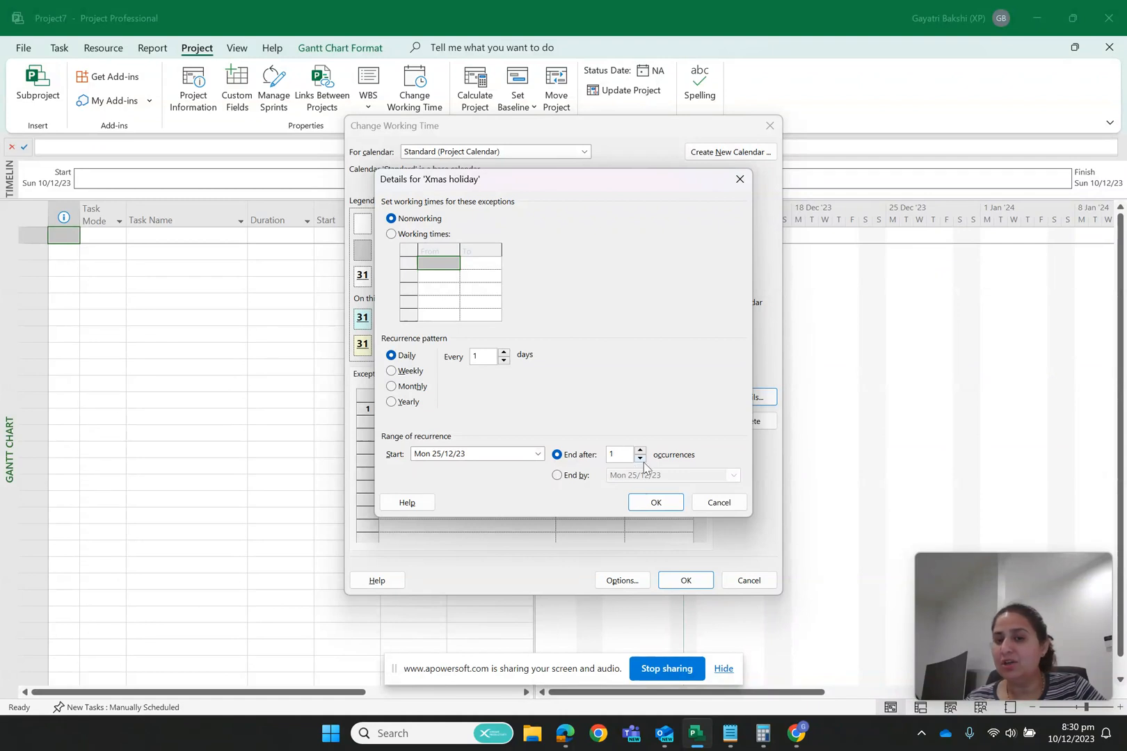
{"action": "left_click", "coordinate": [558, 476]}
{"action": "left_click", "coordinate": [732, 478]}
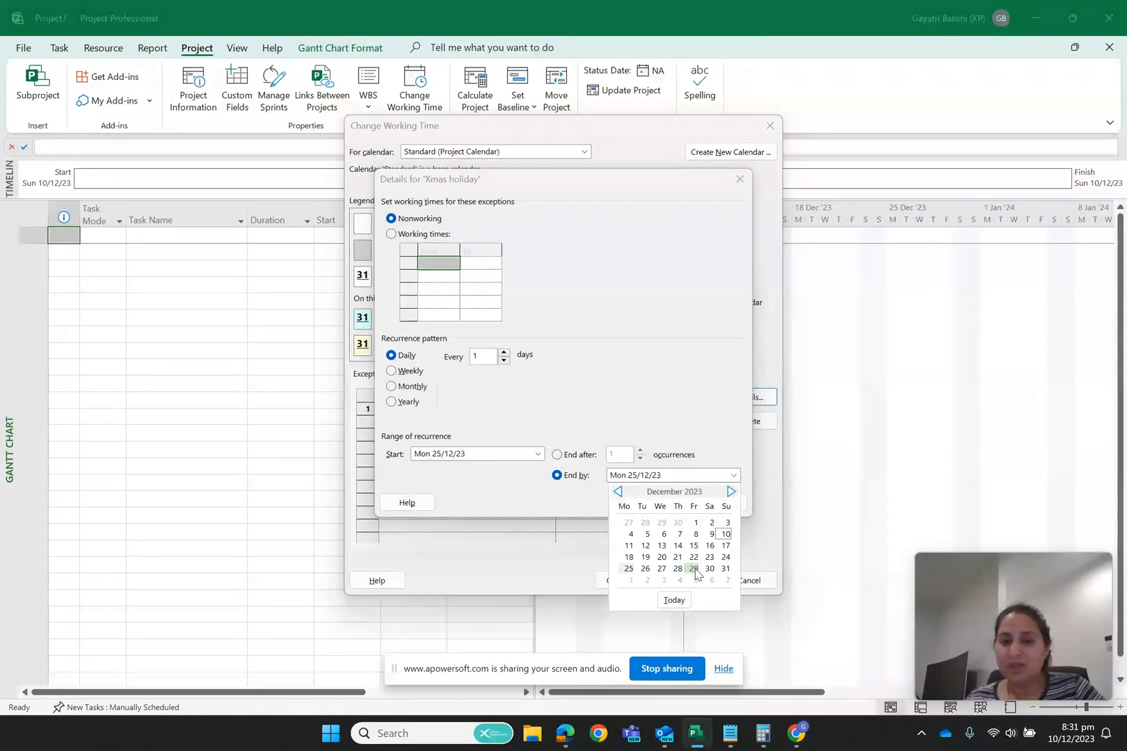
{"action": "left_click", "coordinate": [693, 569]}
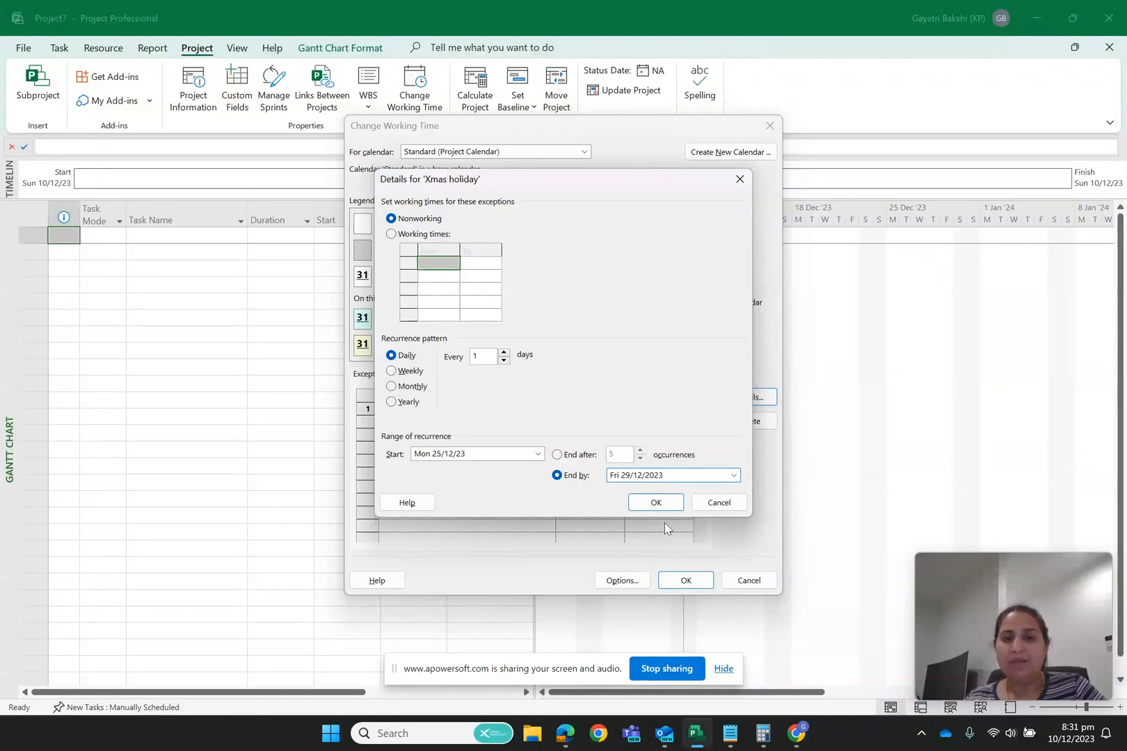
{"action": "left_click", "coordinate": [656, 504]}
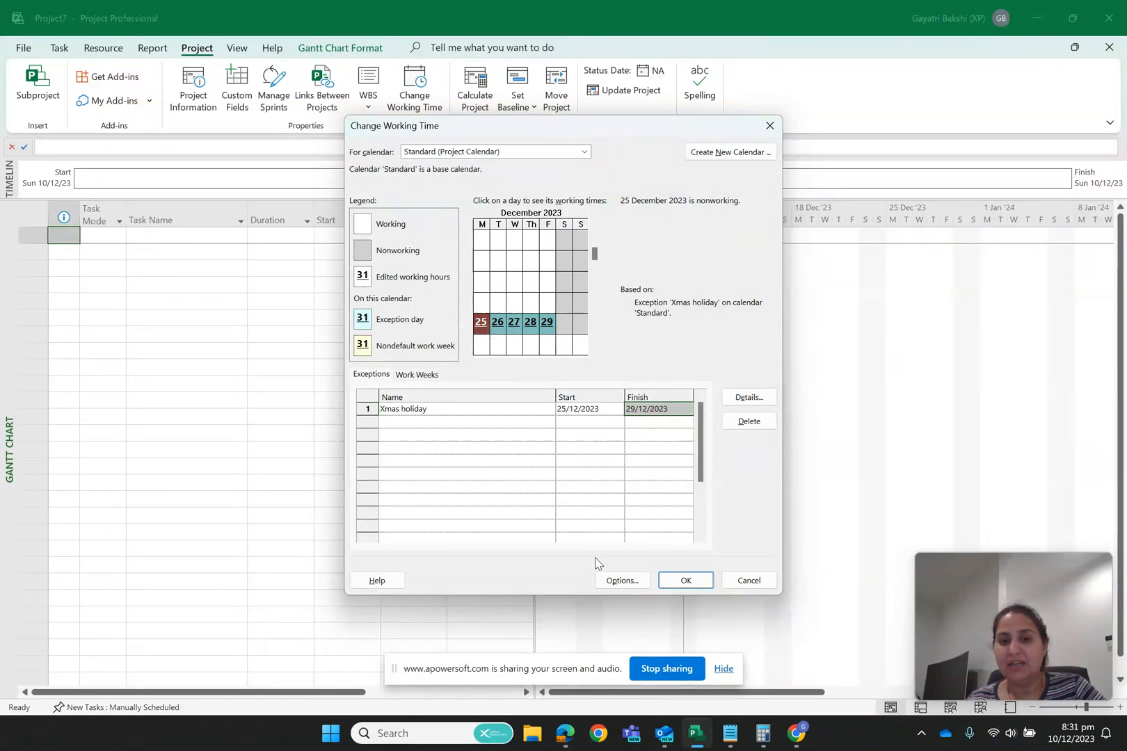
Step: Review the project's calendar and schedule options, and save the working time changes
{"action": "left_click", "coordinate": [621, 580]}
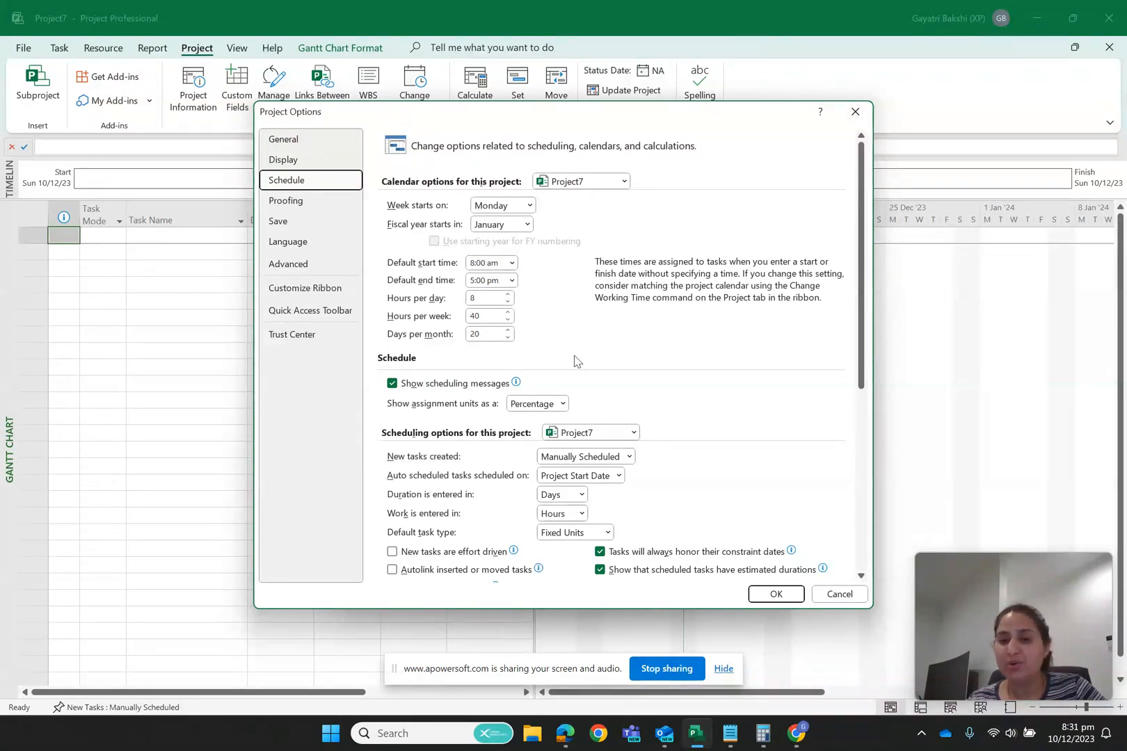
{"action": "left_click", "coordinate": [775, 595]}
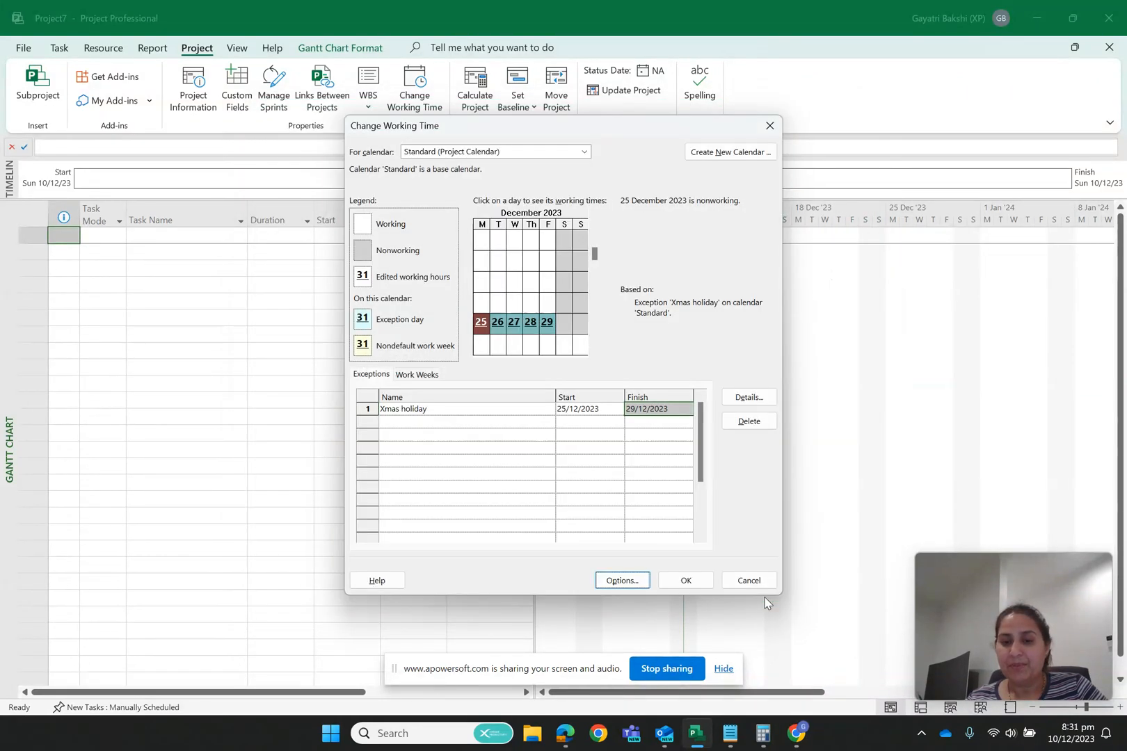
{"action": "left_click", "coordinate": [701, 581]}
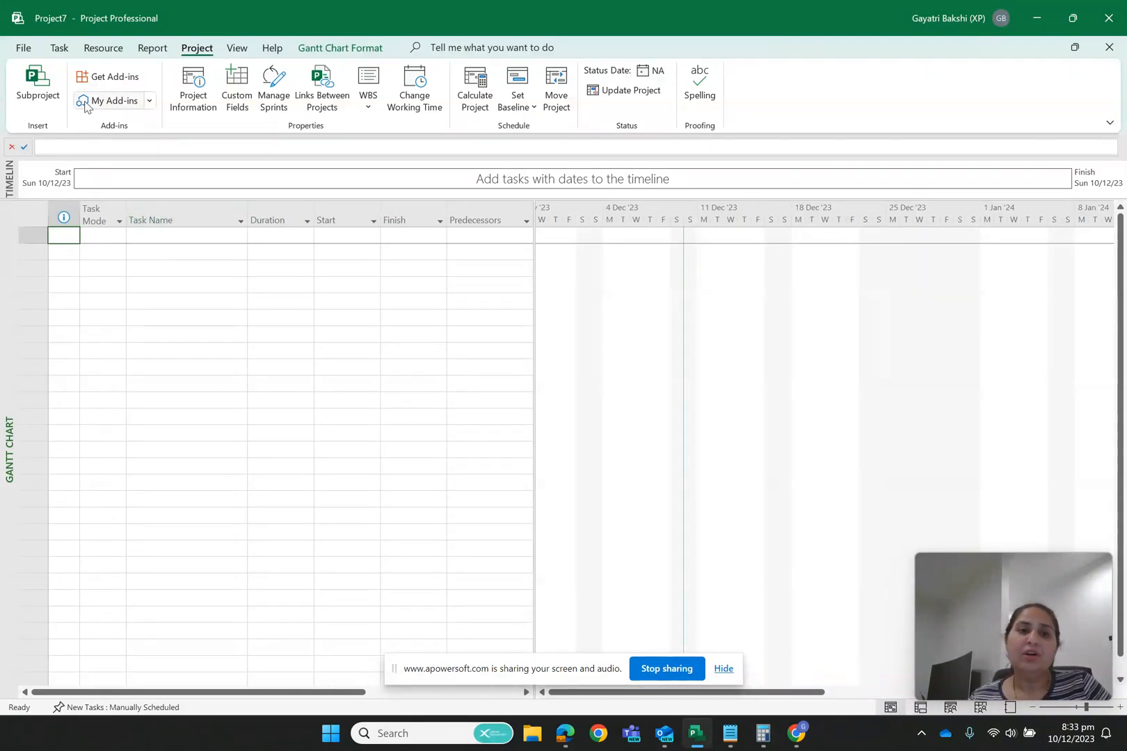
Step: Enter a task named Initiation in the first row of the task table
{"action": "left_click", "coordinate": [59, 48]}
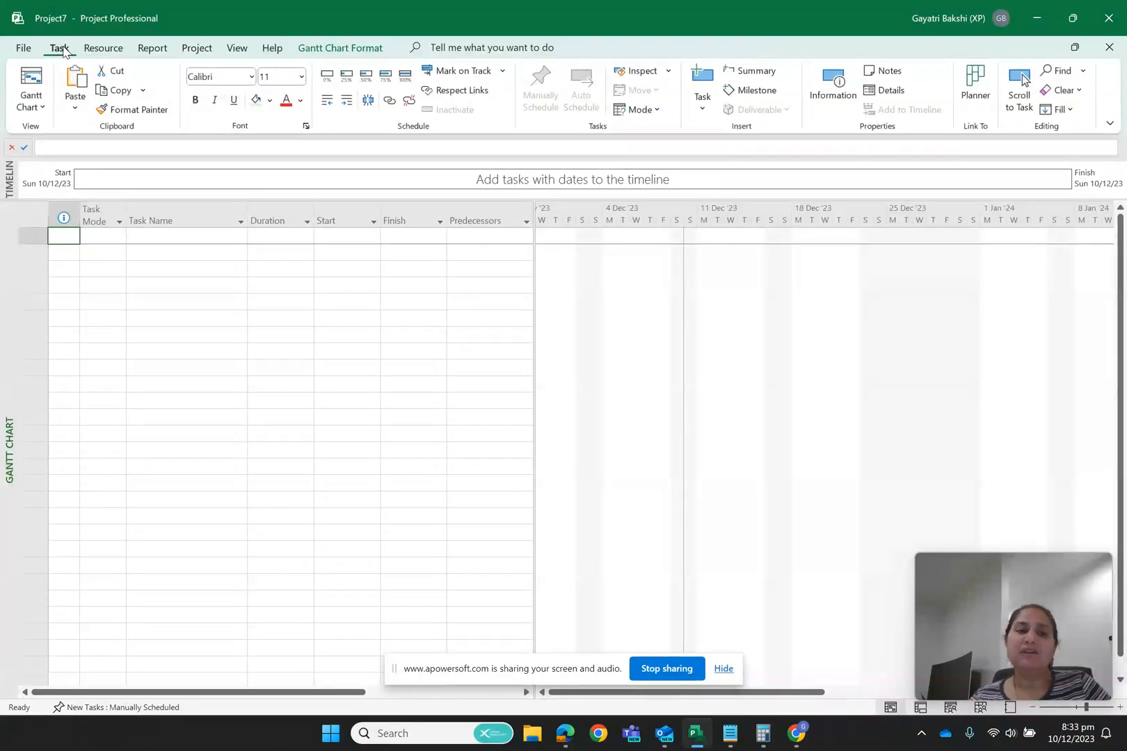
{"action": "left_click", "coordinate": [157, 236]}
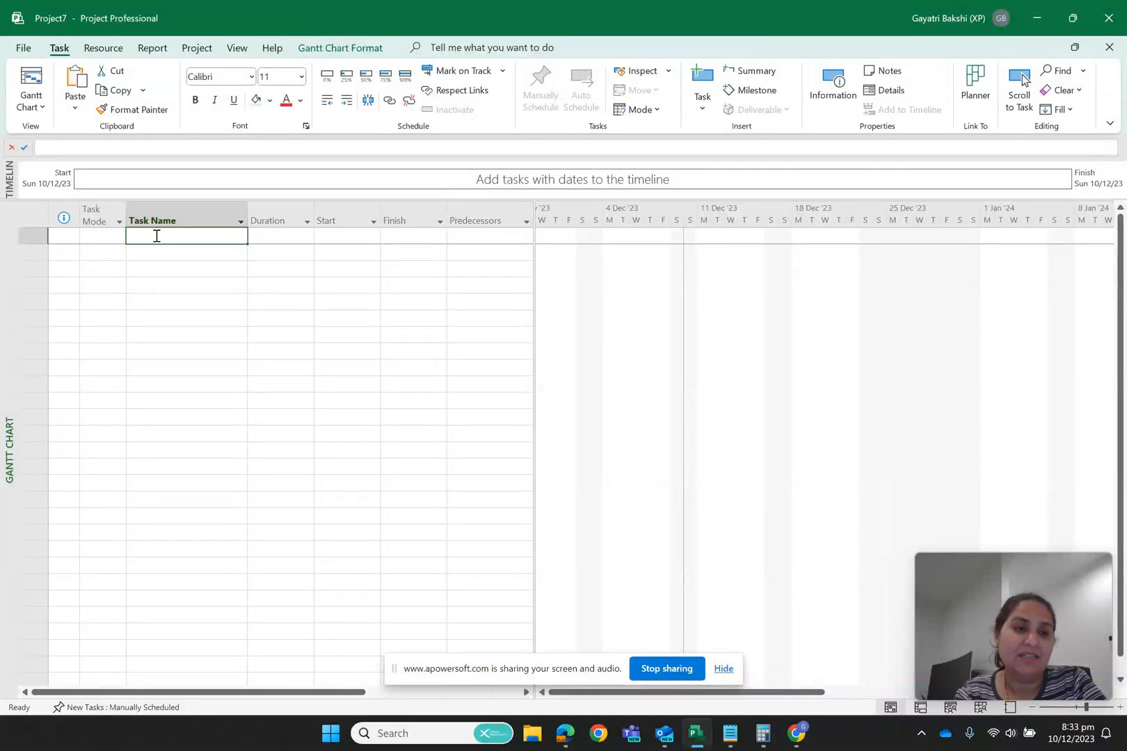
{"action": "type", "text": "Initiation"}
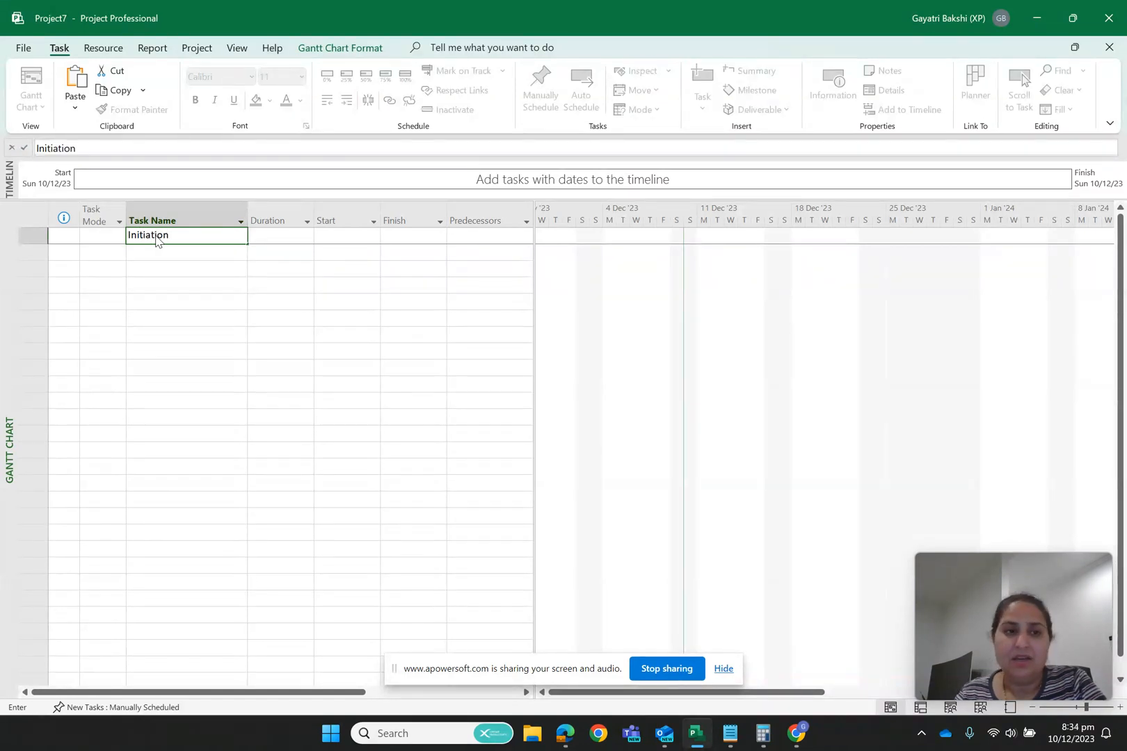
{"action": "key", "text": "Return"}
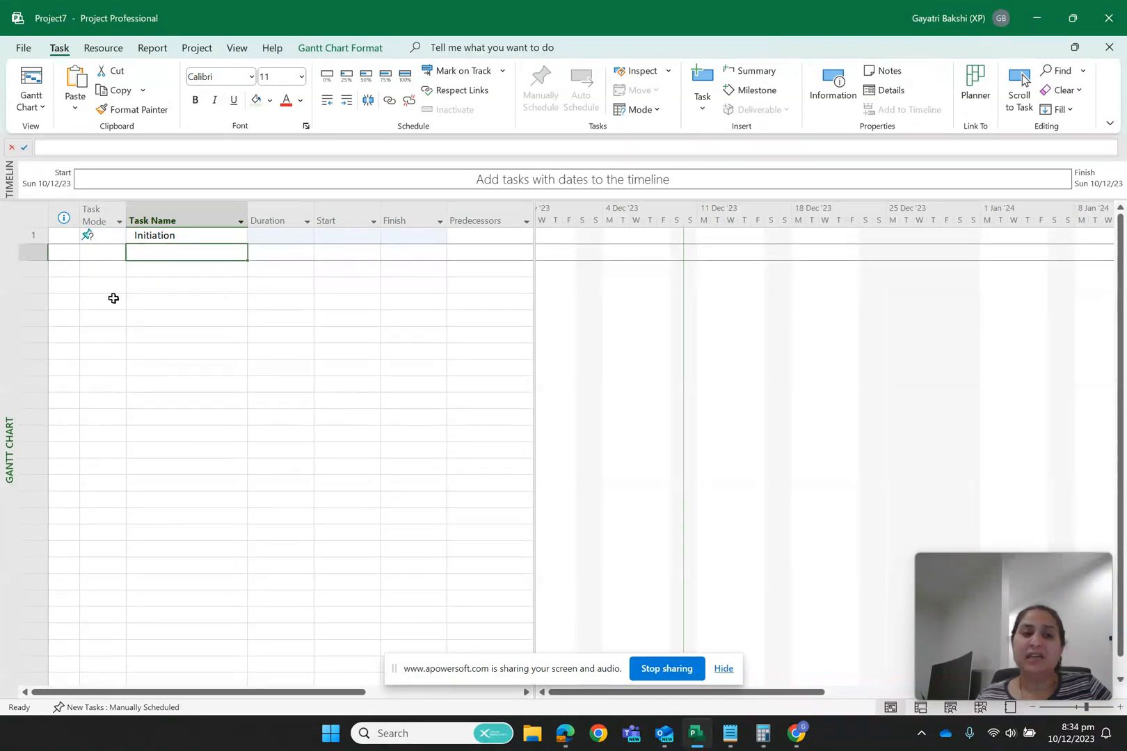
Step: Change the Initiation task's mode to Auto Scheduled
{"action": "left_click", "coordinate": [93, 235]}
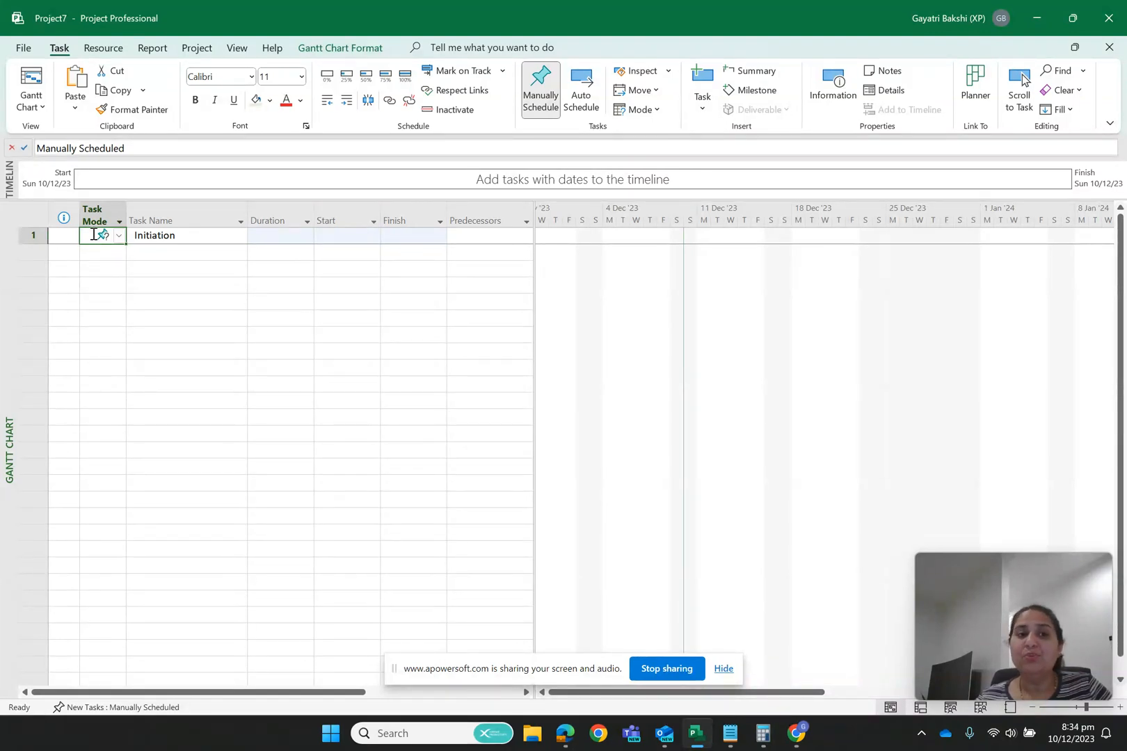
{"action": "left_click", "coordinate": [119, 237]}
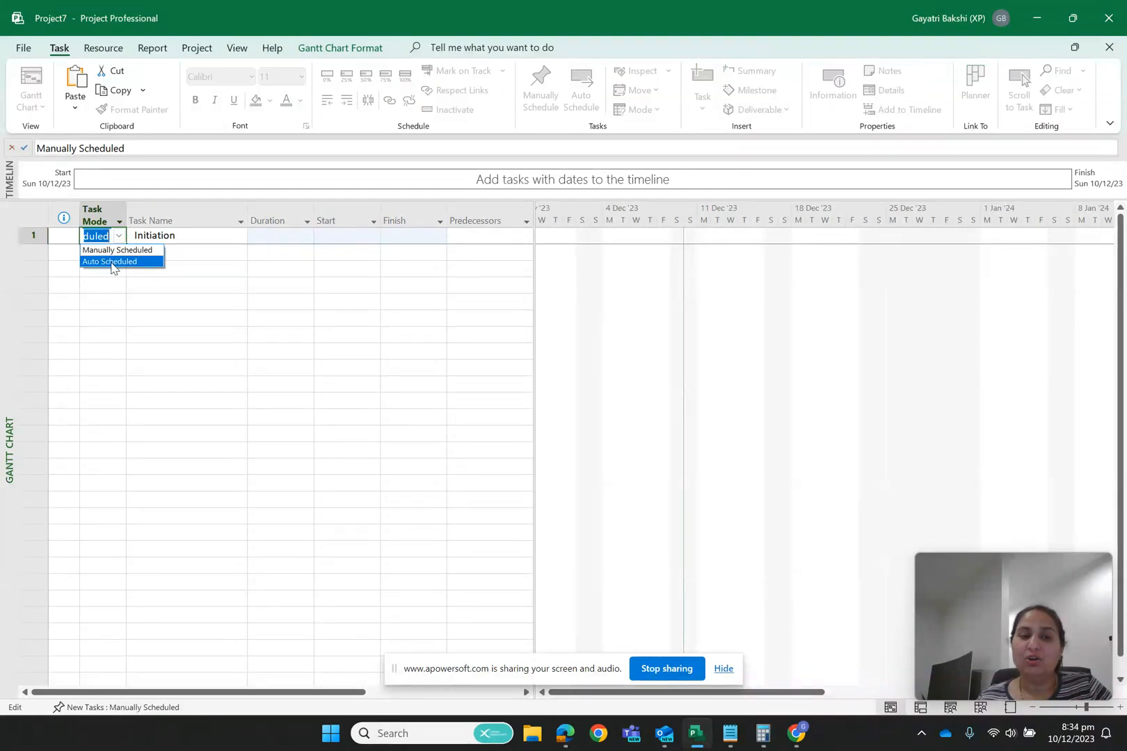
{"action": "left_click", "coordinate": [113, 262]}
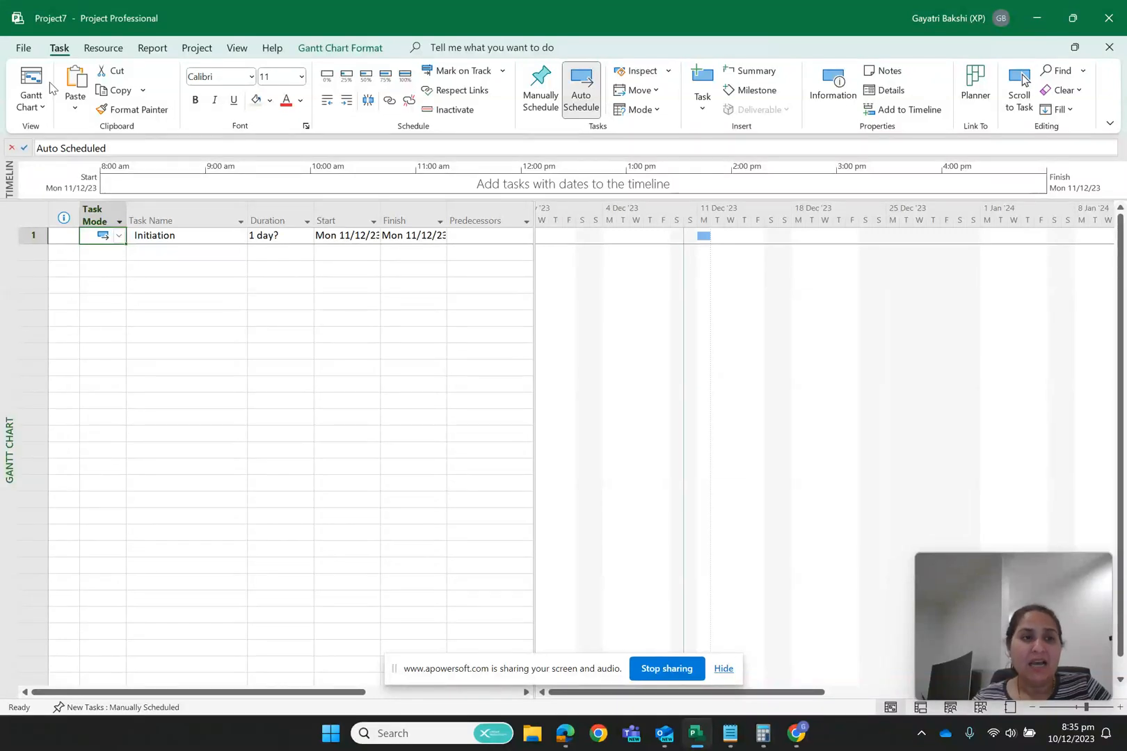
Step: Examine the scheduling mode choices for newly created tasks in the project's schedule options, leaving the setting unchanged
{"action": "left_click", "coordinate": [24, 48]}
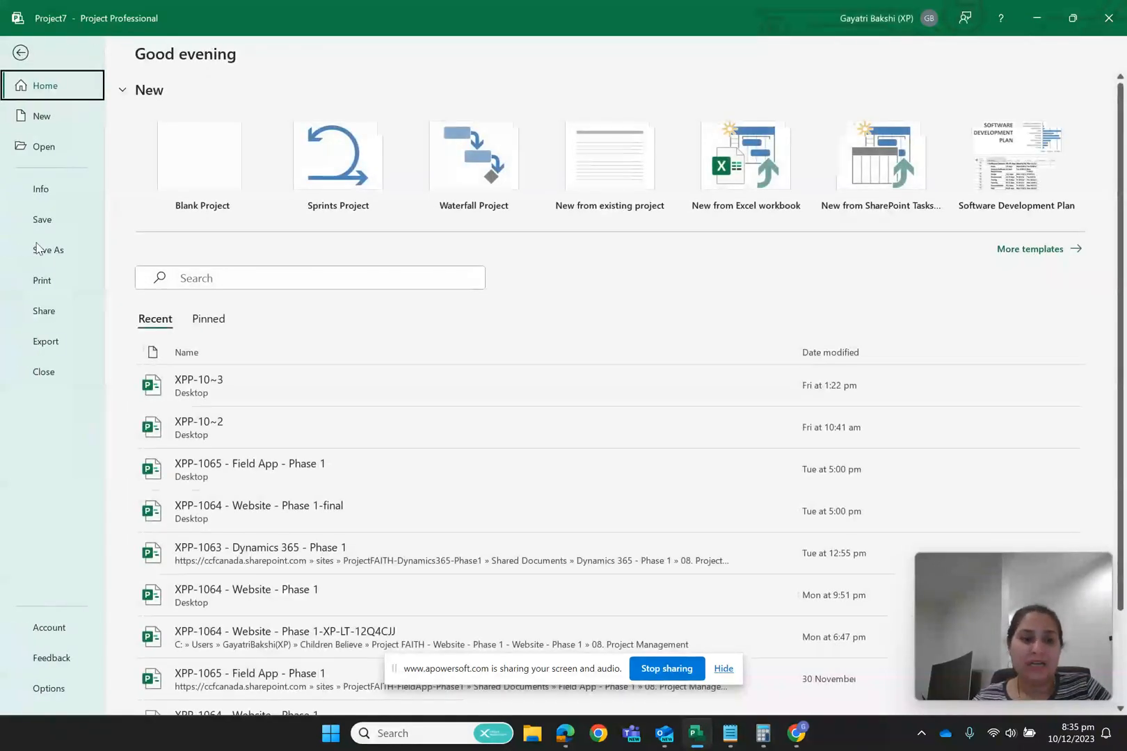
{"action": "left_click", "coordinate": [46, 690]}
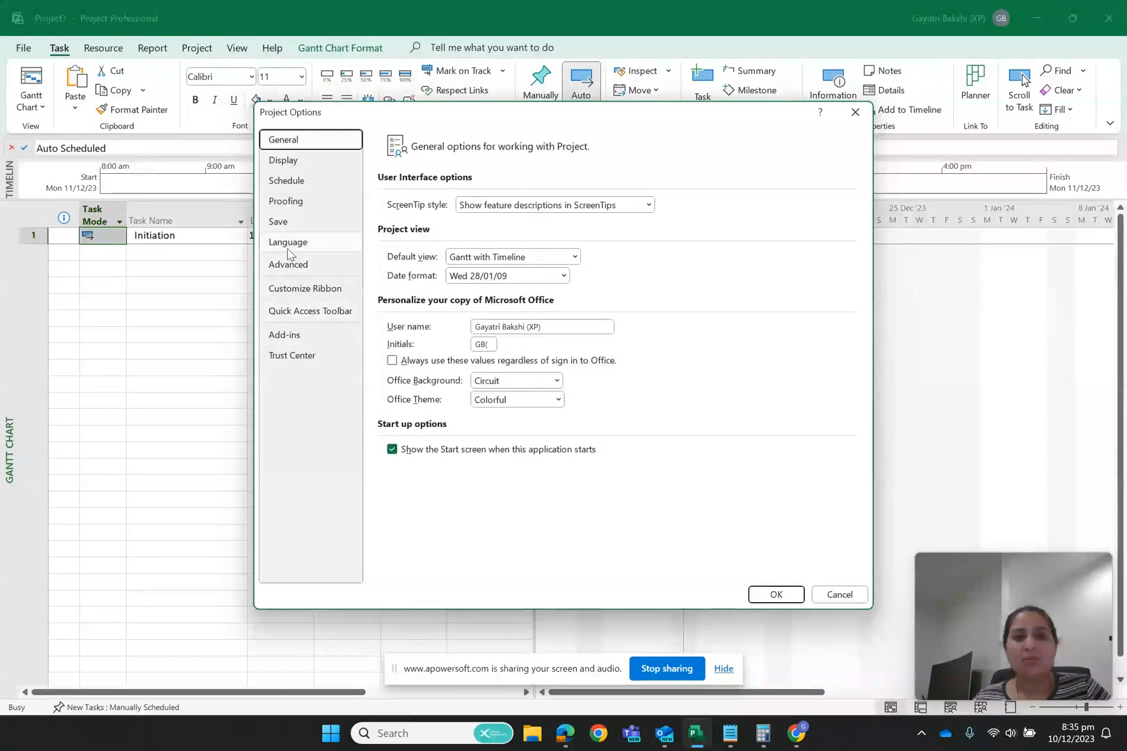
{"action": "left_click", "coordinate": [287, 180]}
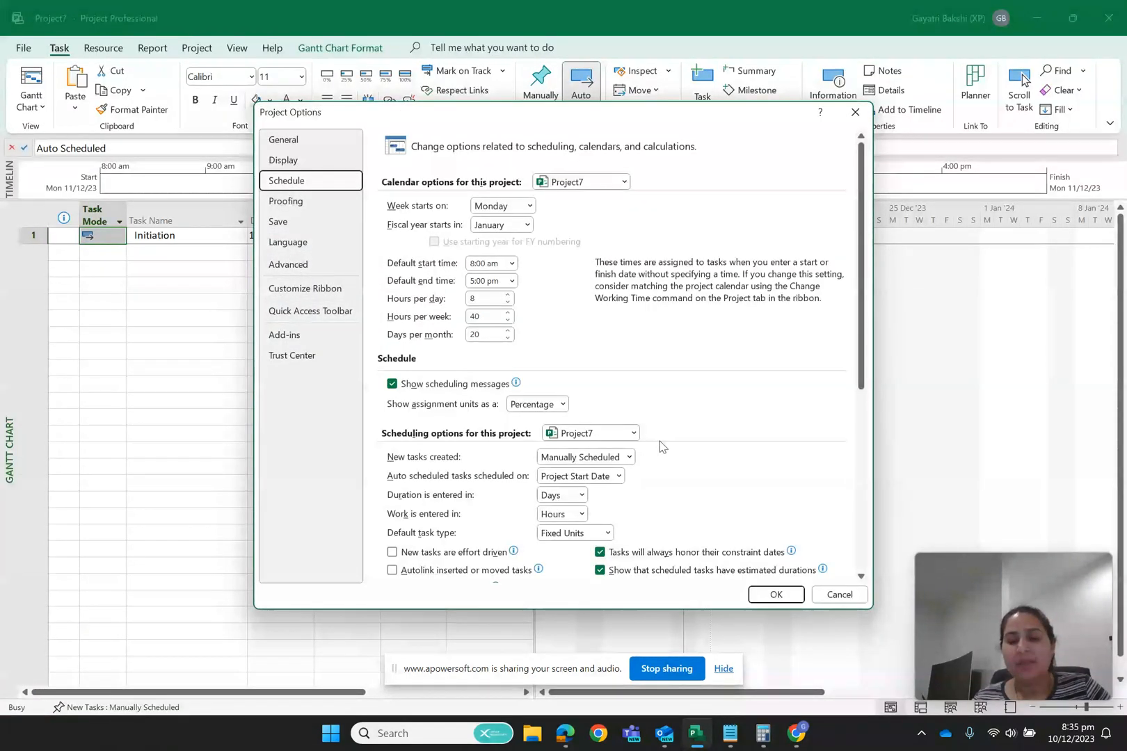
{"action": "left_click", "coordinate": [632, 459]}
{"action": "left_click", "coordinate": [630, 458]}
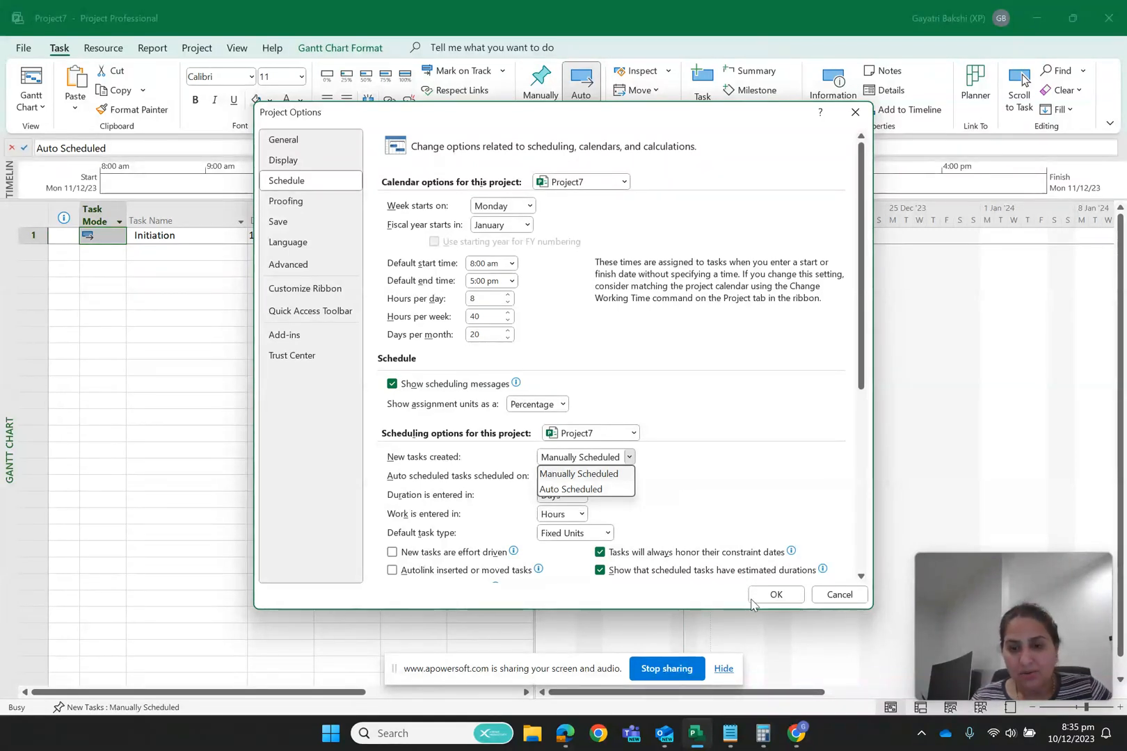
{"action": "left_click", "coordinate": [850, 597]}
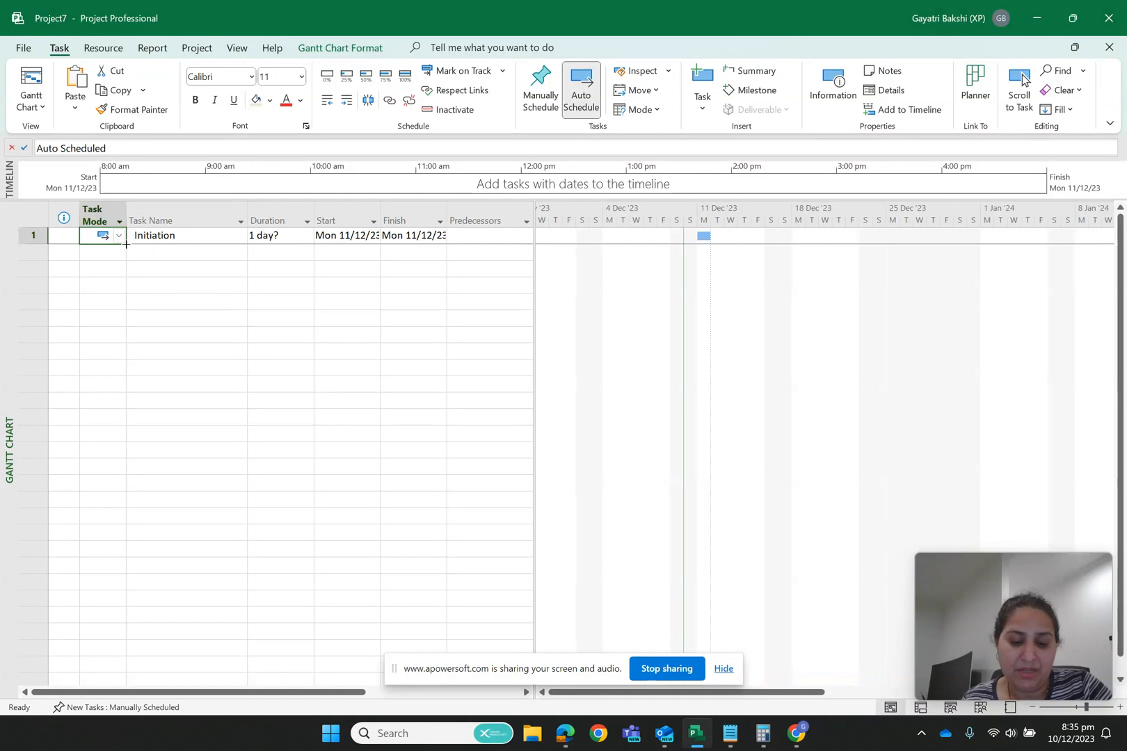
Step: Fill the Auto Scheduled mode from the Initiation task down through row 13
{"action": "left_click_drag", "start_coordinate": [126, 244], "coordinate": [132, 437]}
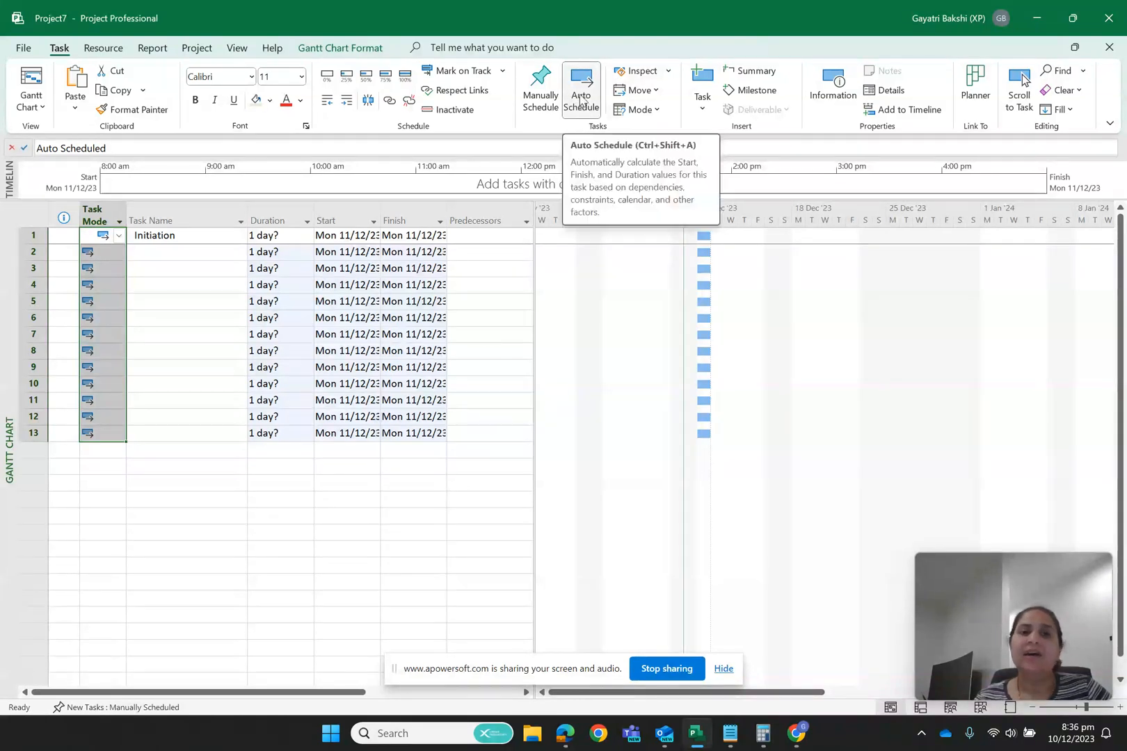
{"action": "left_click", "coordinate": [249, 597]}
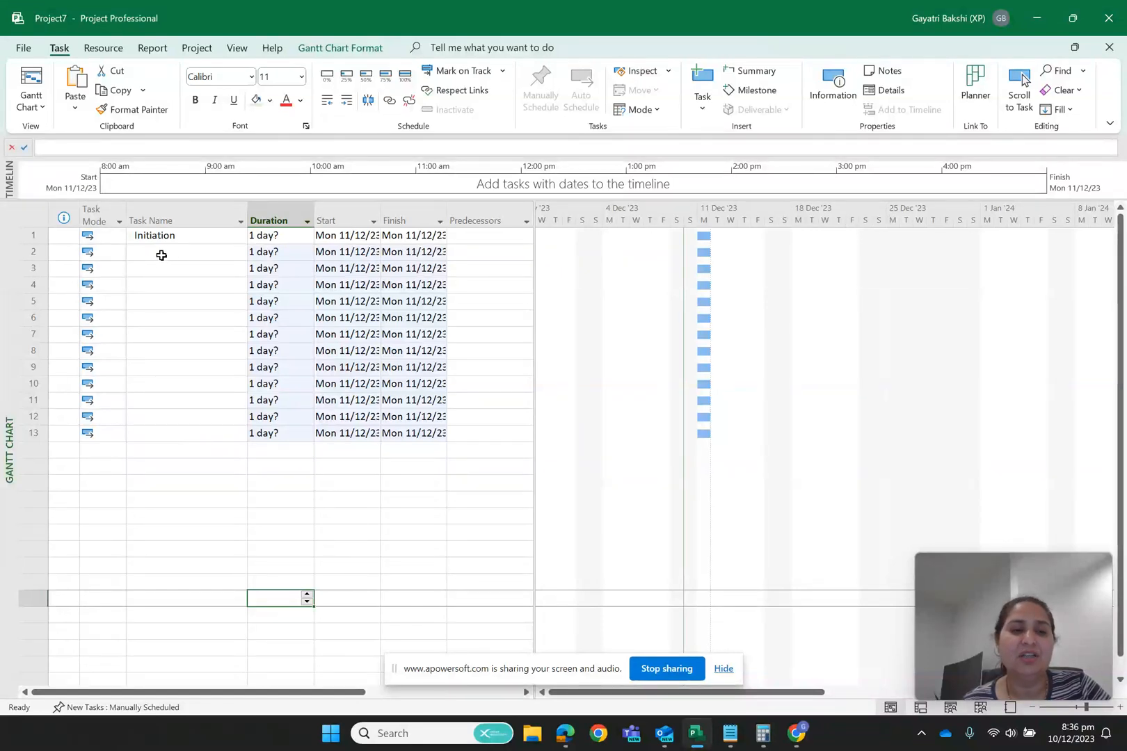
Step: Clear the entire unnamed task rows 2 through 13, keeping only the Initiation task
{"action": "left_click", "coordinate": [28, 252]}
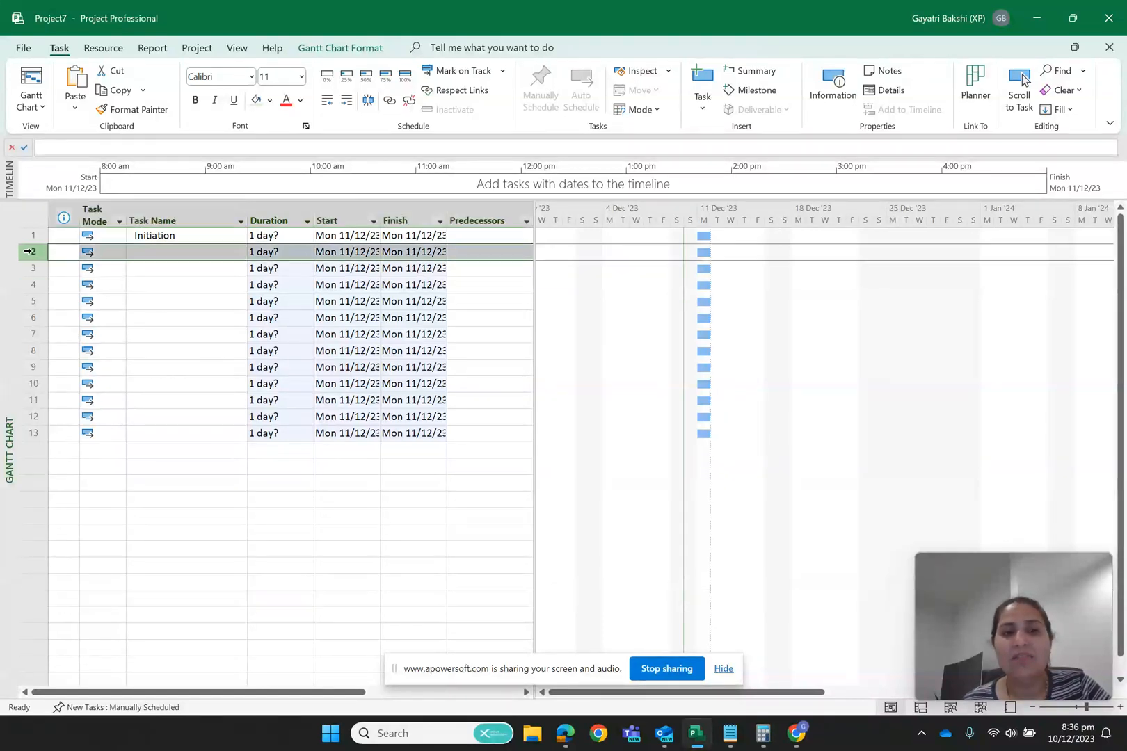
{"action": "left_click", "coordinate": [432, 439], "text": "shift"}
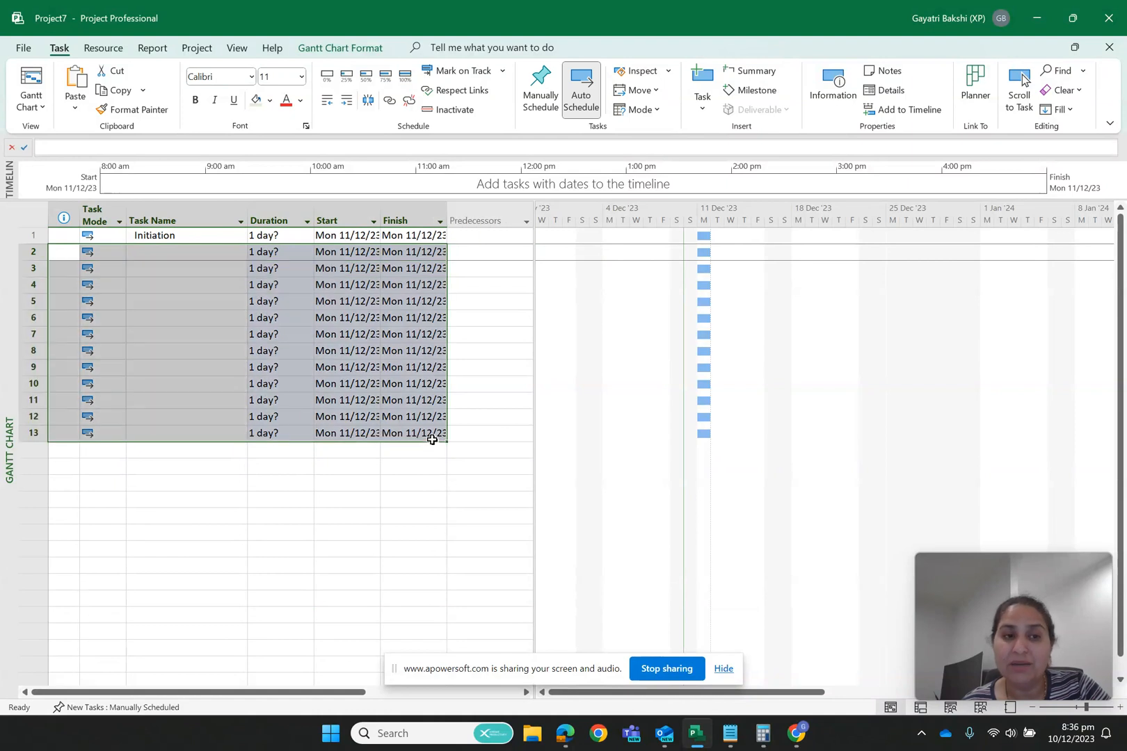
{"action": "left_click", "coordinate": [1080, 91]}
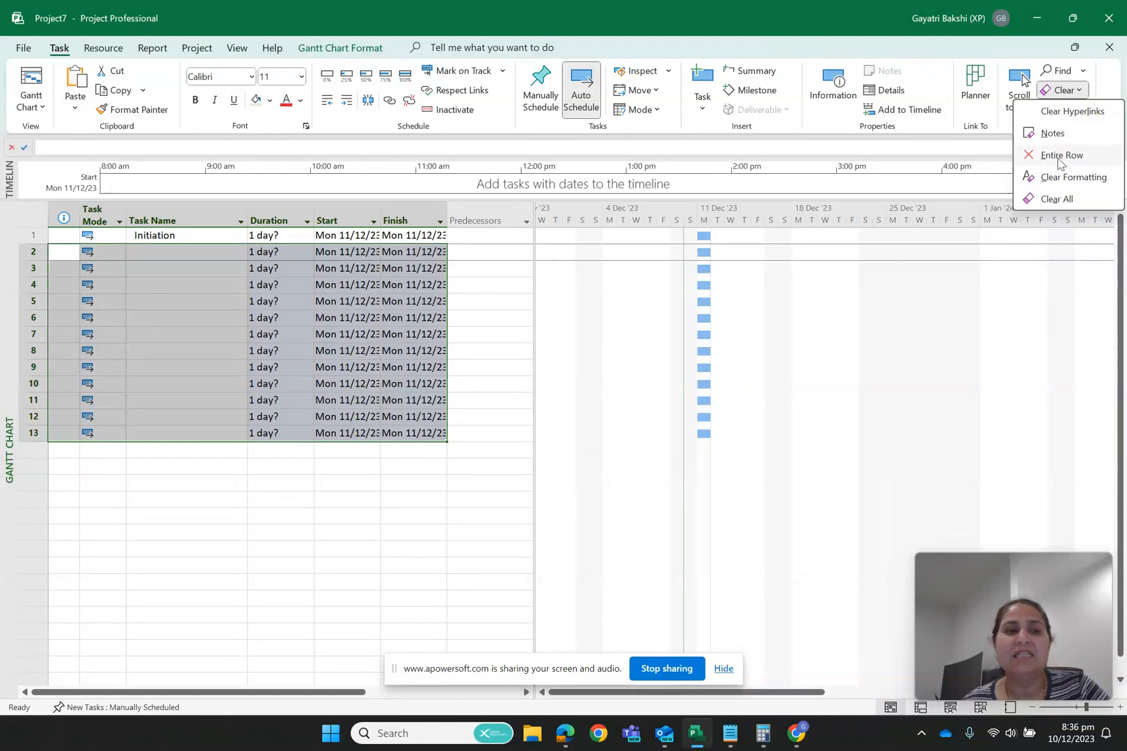
{"action": "left_click", "coordinate": [1060, 156]}
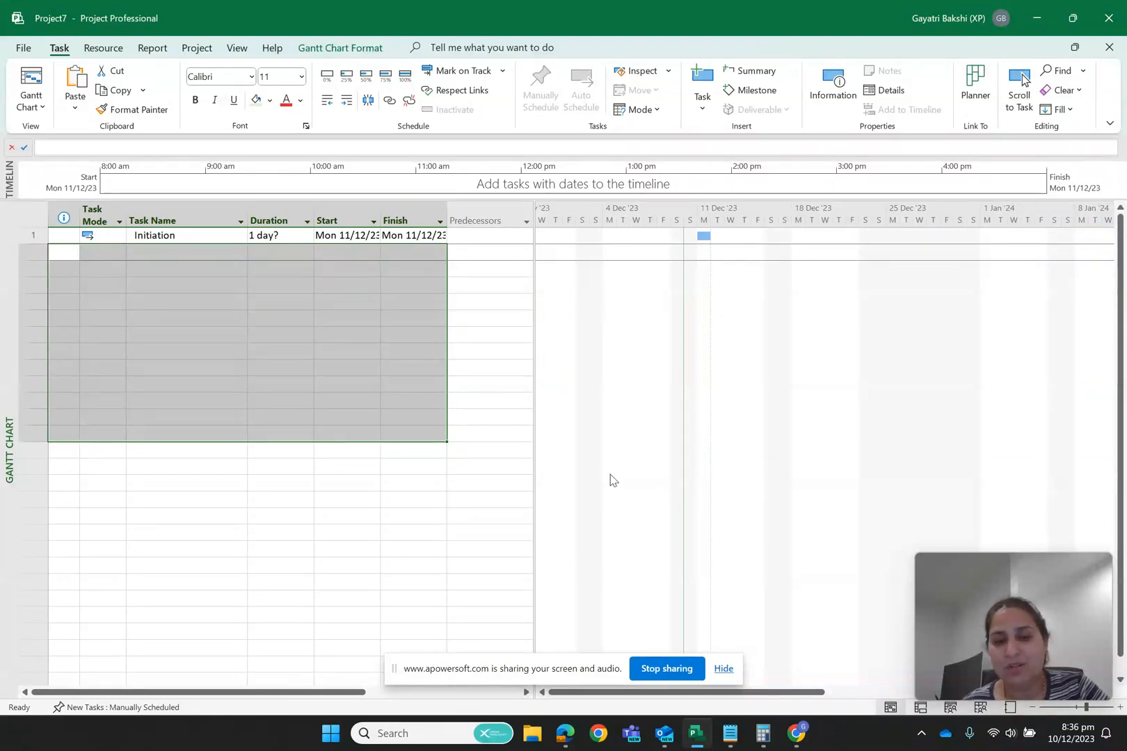
{"action": "left_click", "coordinate": [495, 502]}
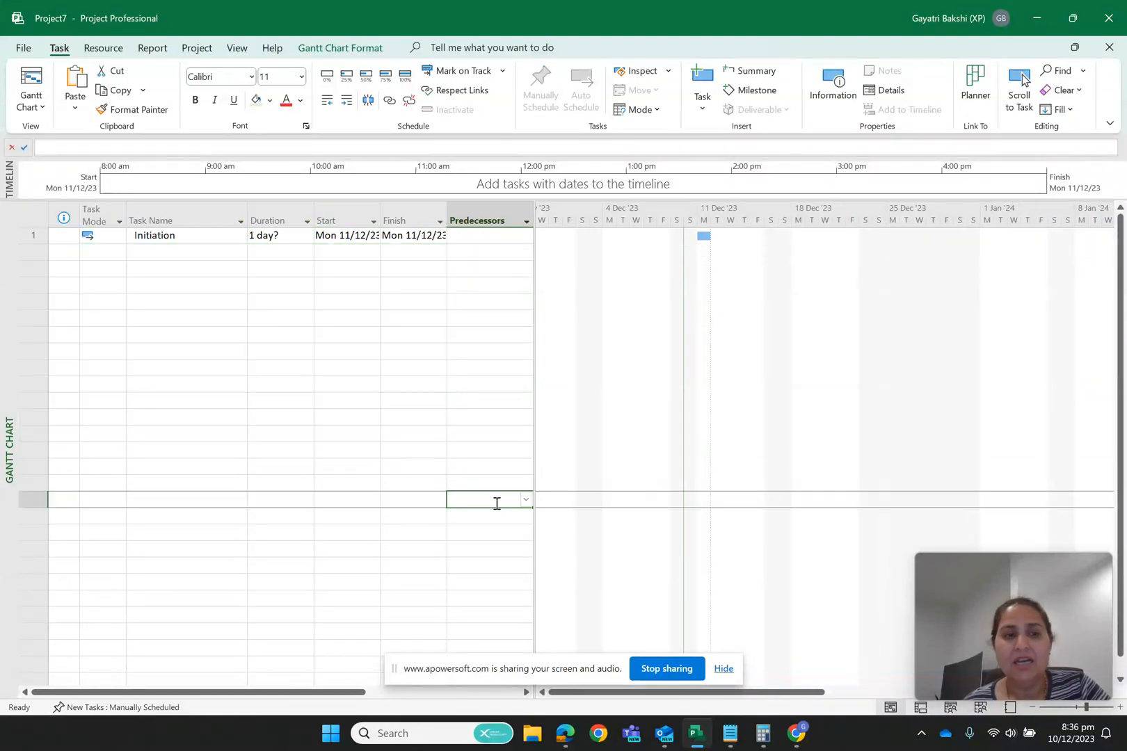
Step: Set newly created tasks in this project to Auto Scheduled in the schedule options
{"action": "left_click", "coordinate": [22, 50]}
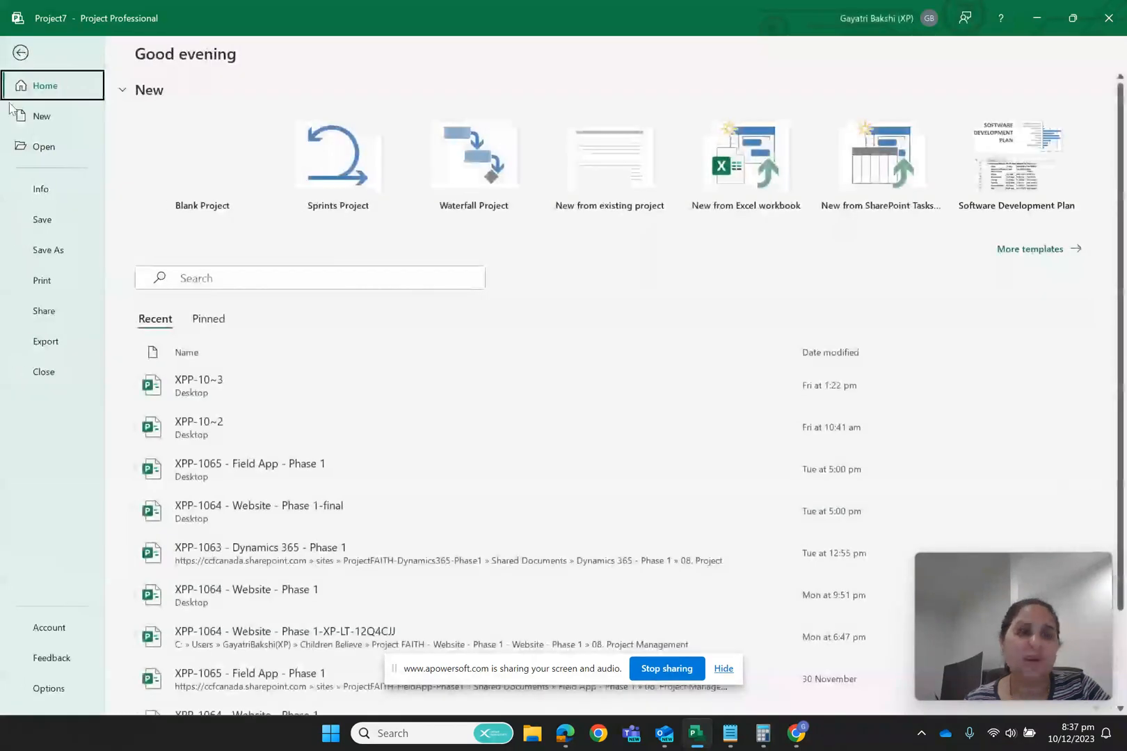
{"action": "left_click", "coordinate": [43, 689]}
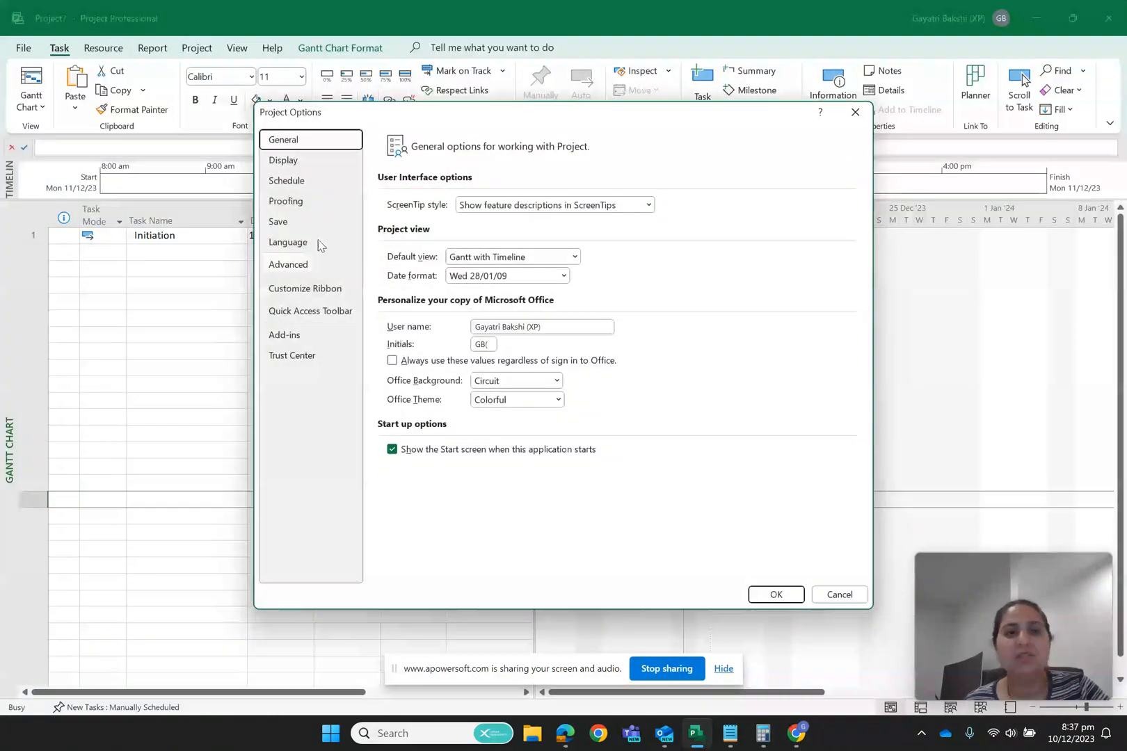
{"action": "left_click", "coordinate": [292, 184]}
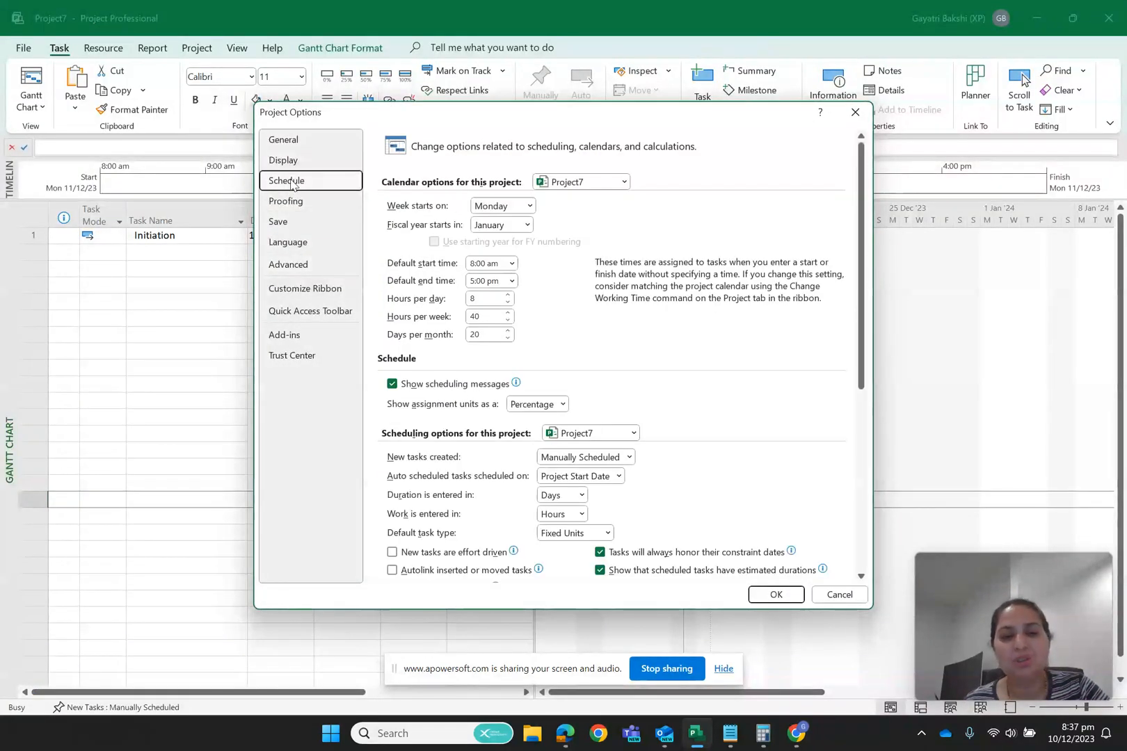
{"action": "left_click", "coordinate": [628, 457]}
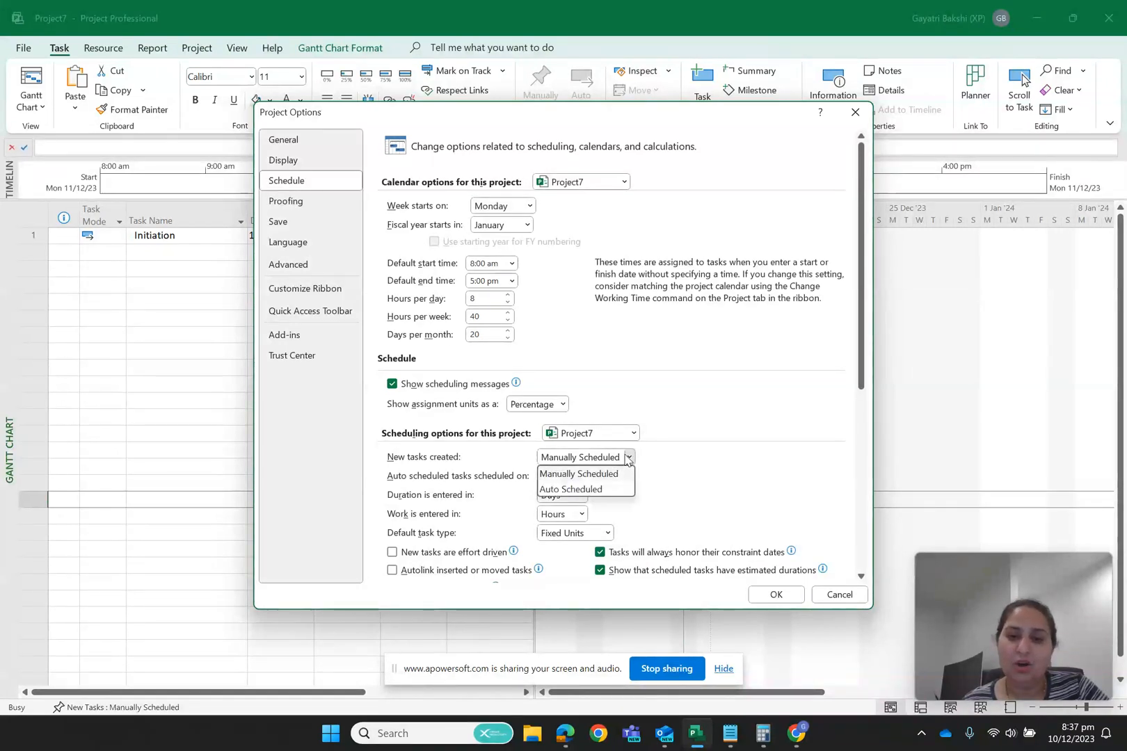
{"action": "left_click", "coordinate": [581, 492]}
{"action": "left_click", "coordinate": [771, 596]}
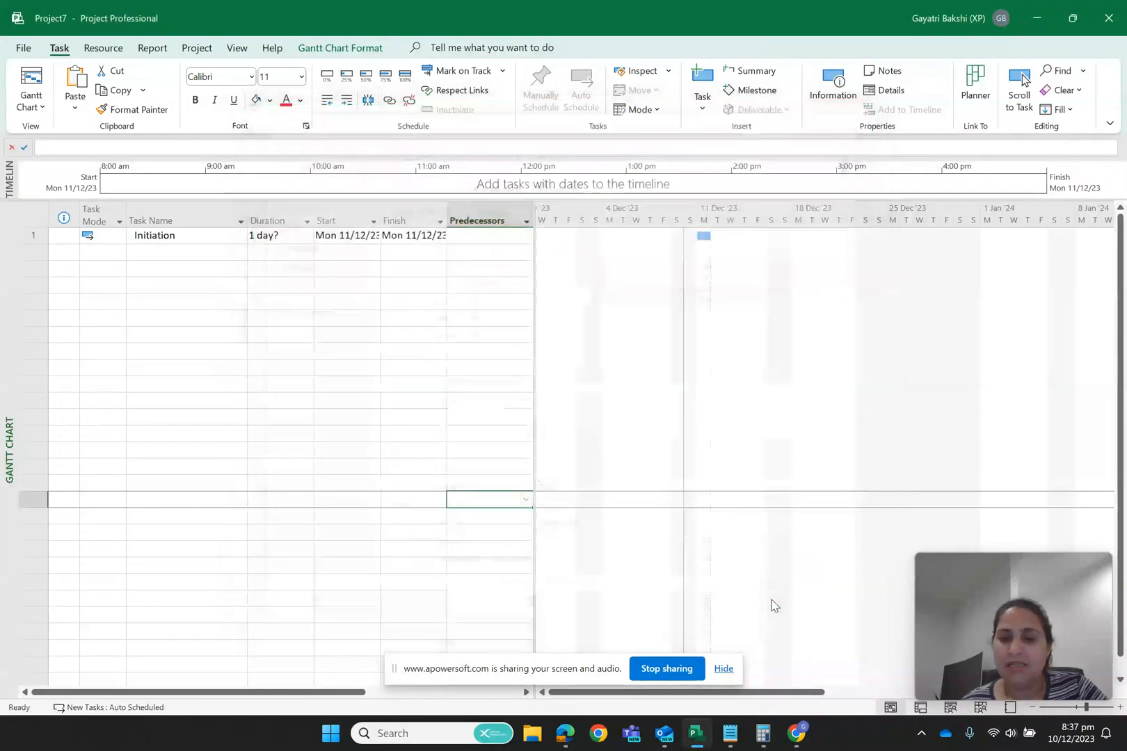
Step: Enter tasks named Planning, Execution and Closure in the rows below Initiation
{"action": "left_click", "coordinate": [185, 371]}
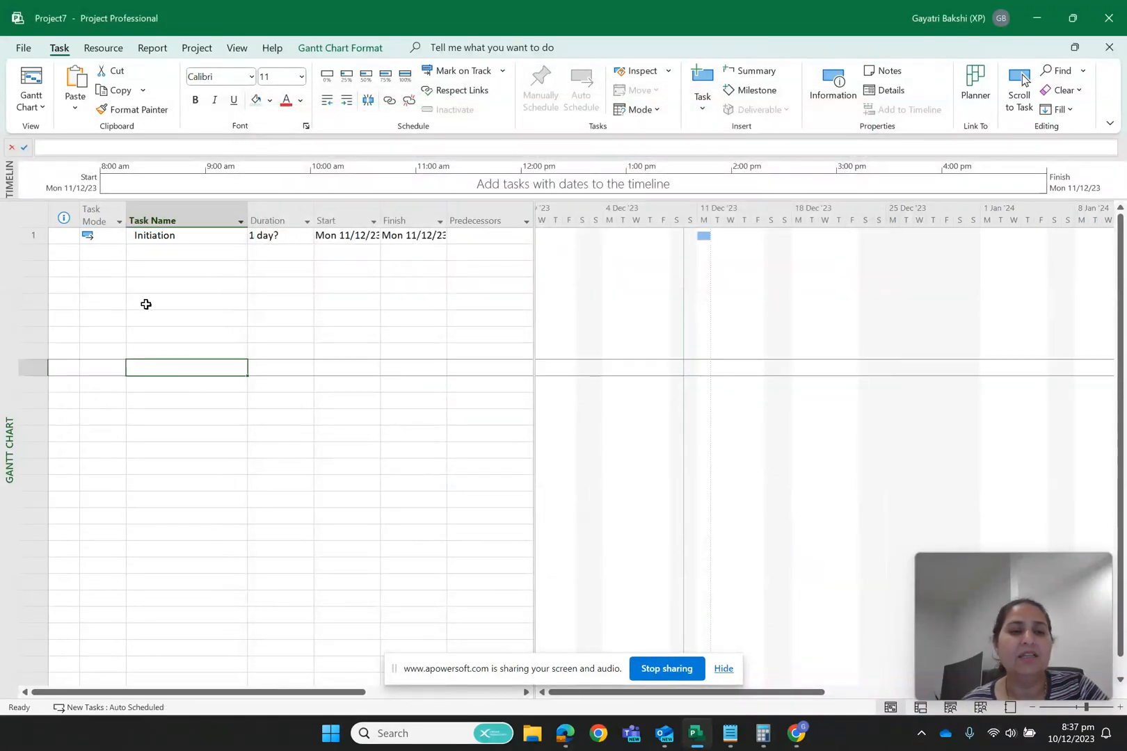
{"action": "left_click", "coordinate": [149, 251]}
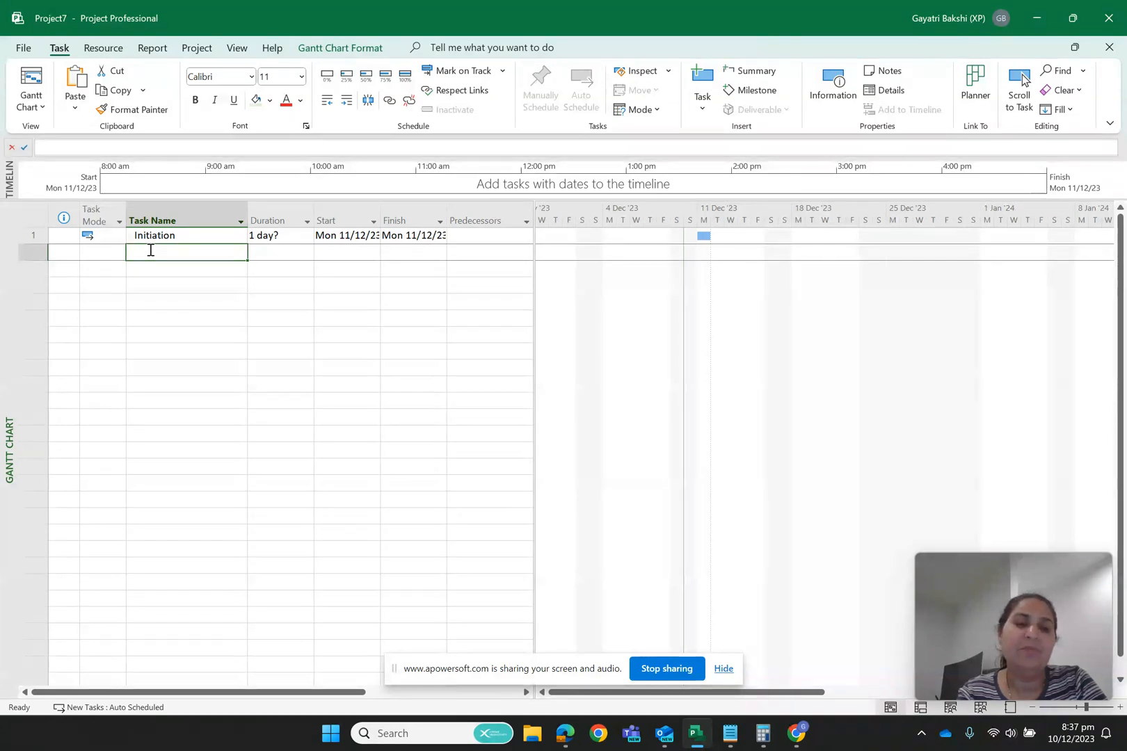
{"action": "type", "text": "Planning"}
{"action": "key", "text": "Return"}
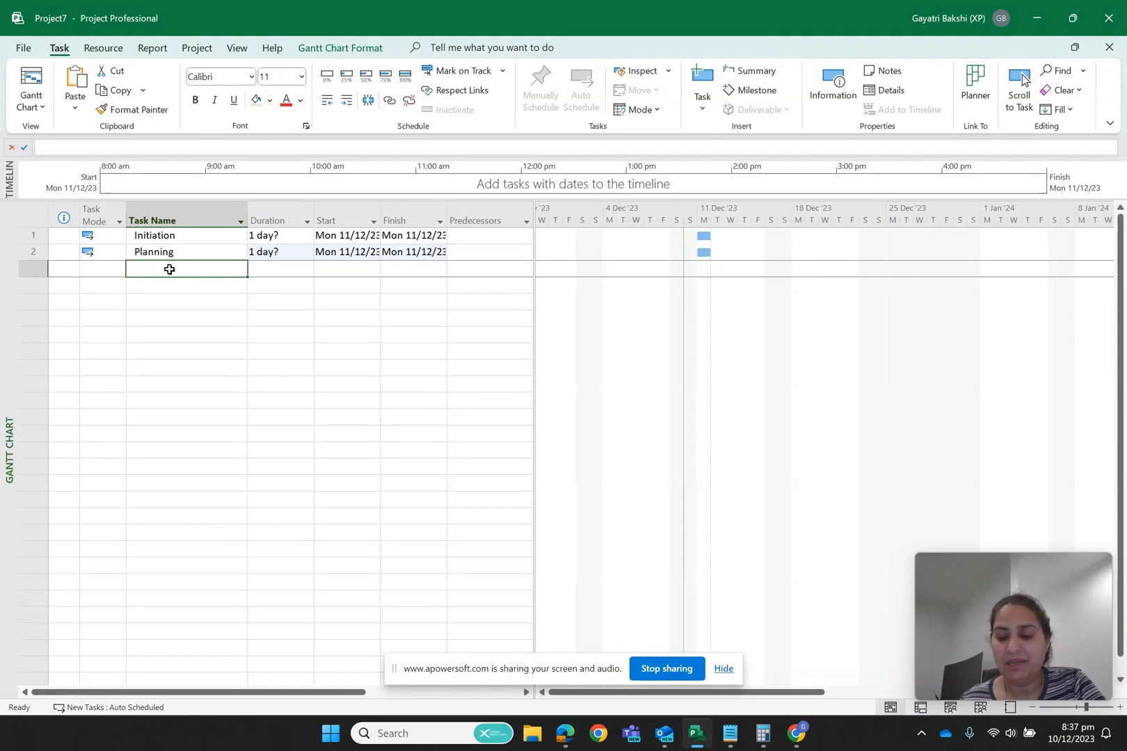
{"action": "type", "text": "Executio"}
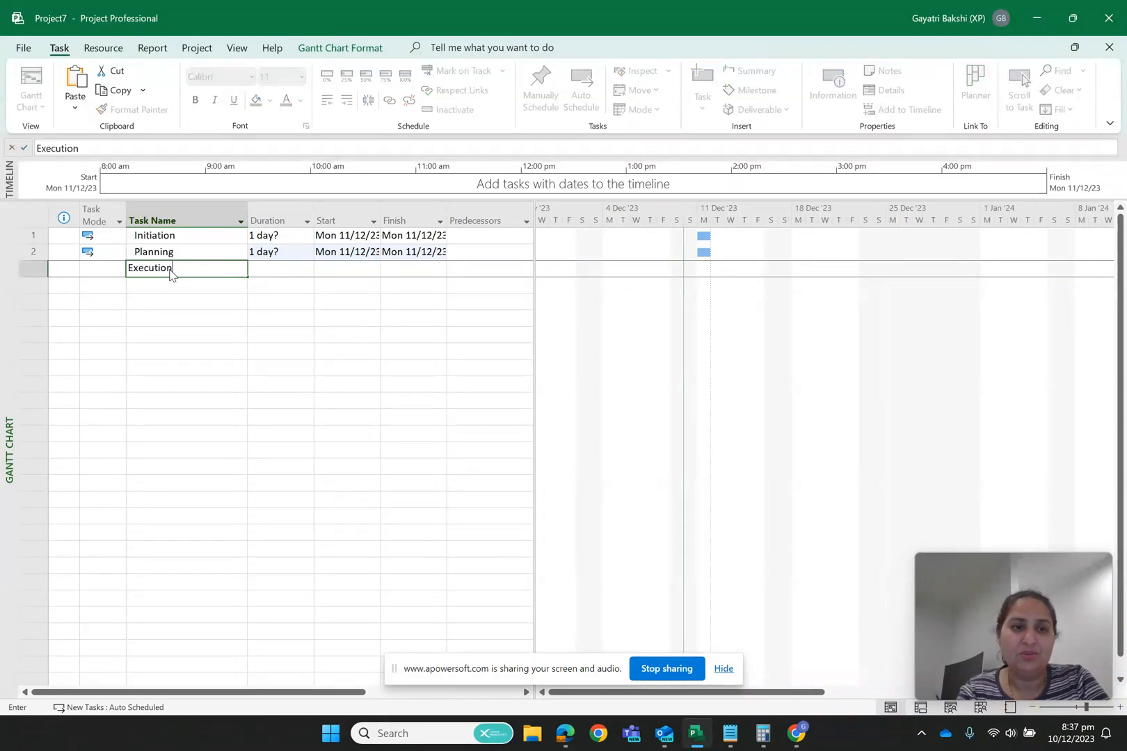
{"action": "type", "text": "n"}
{"action": "key", "text": "Return"}
{"action": "type", "text": "Closure"}
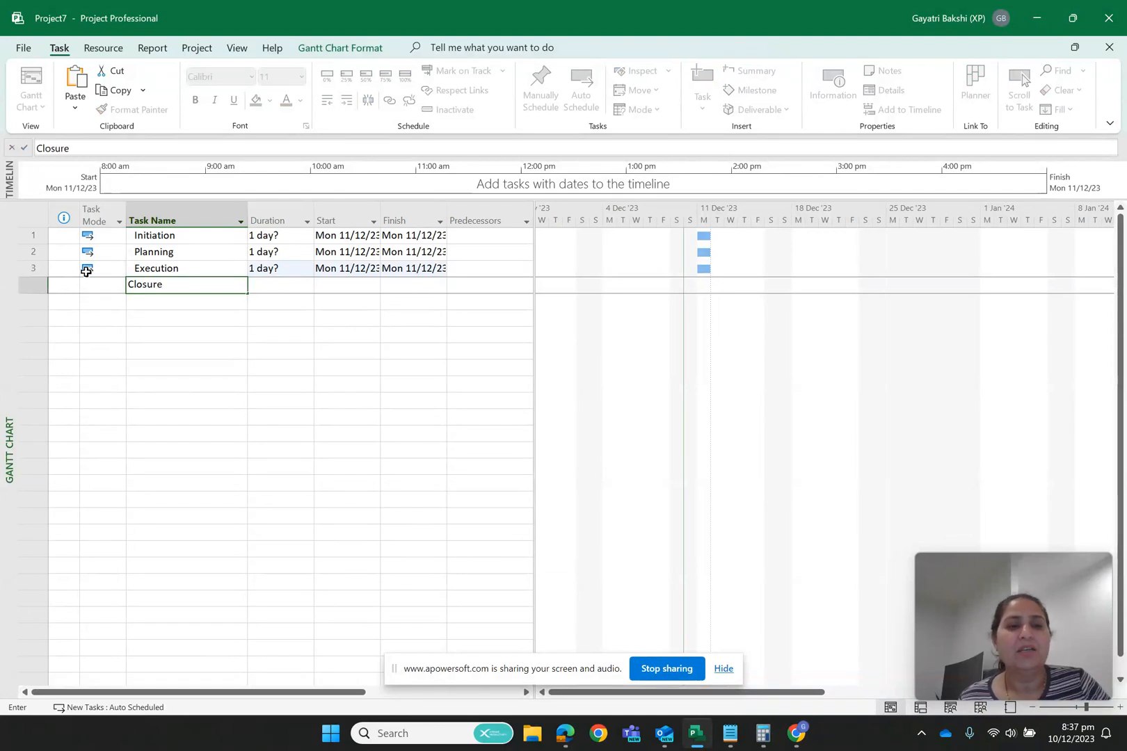
{"action": "left_click", "coordinate": [214, 340]}
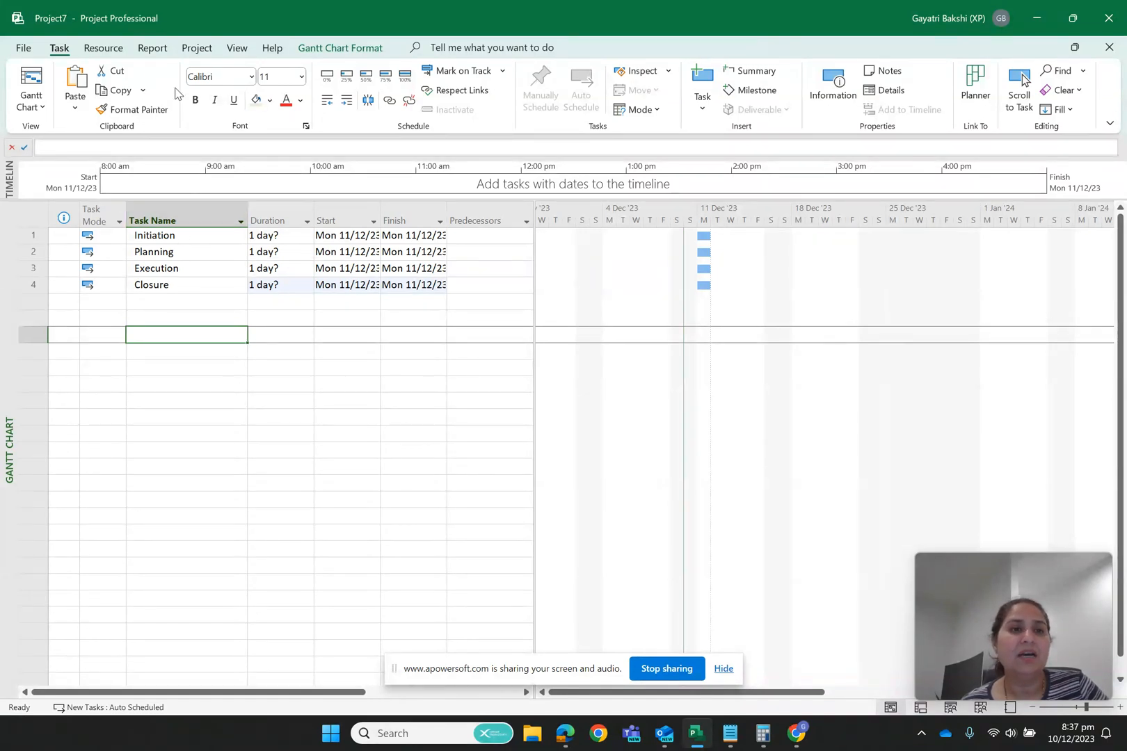
Step: Open the project's WBS code definition and set the project code prefix to Pro
{"action": "left_click", "coordinate": [198, 49]}
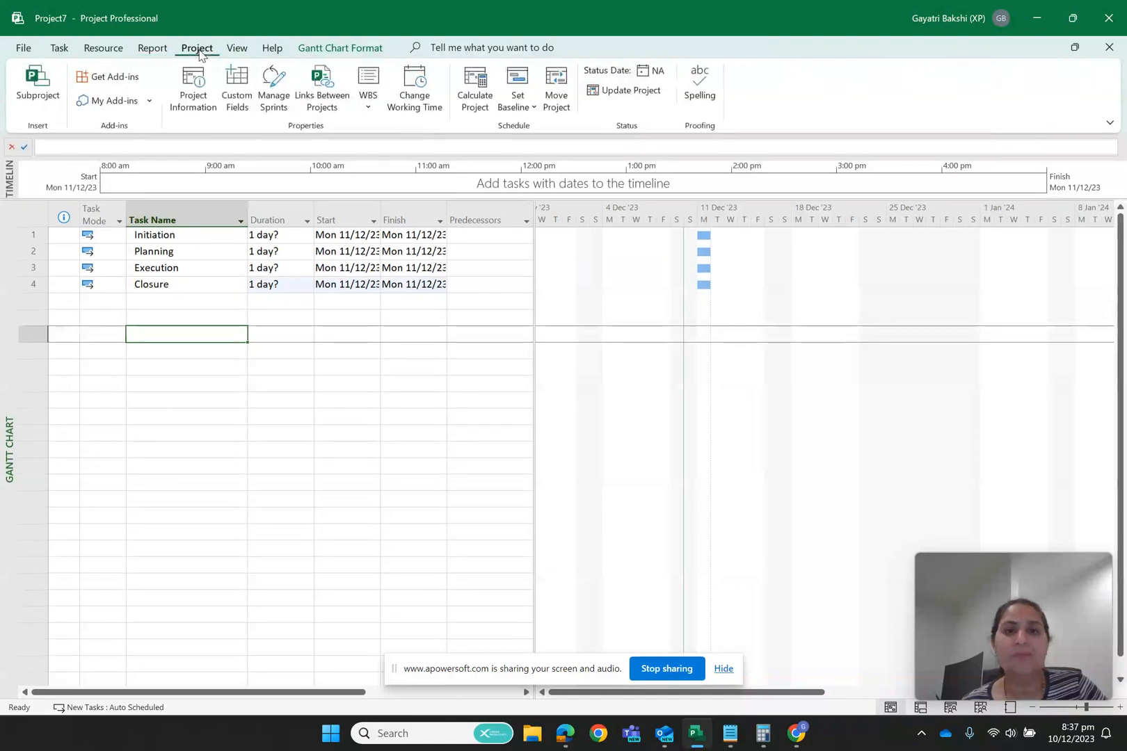
{"action": "left_click", "coordinate": [367, 104]}
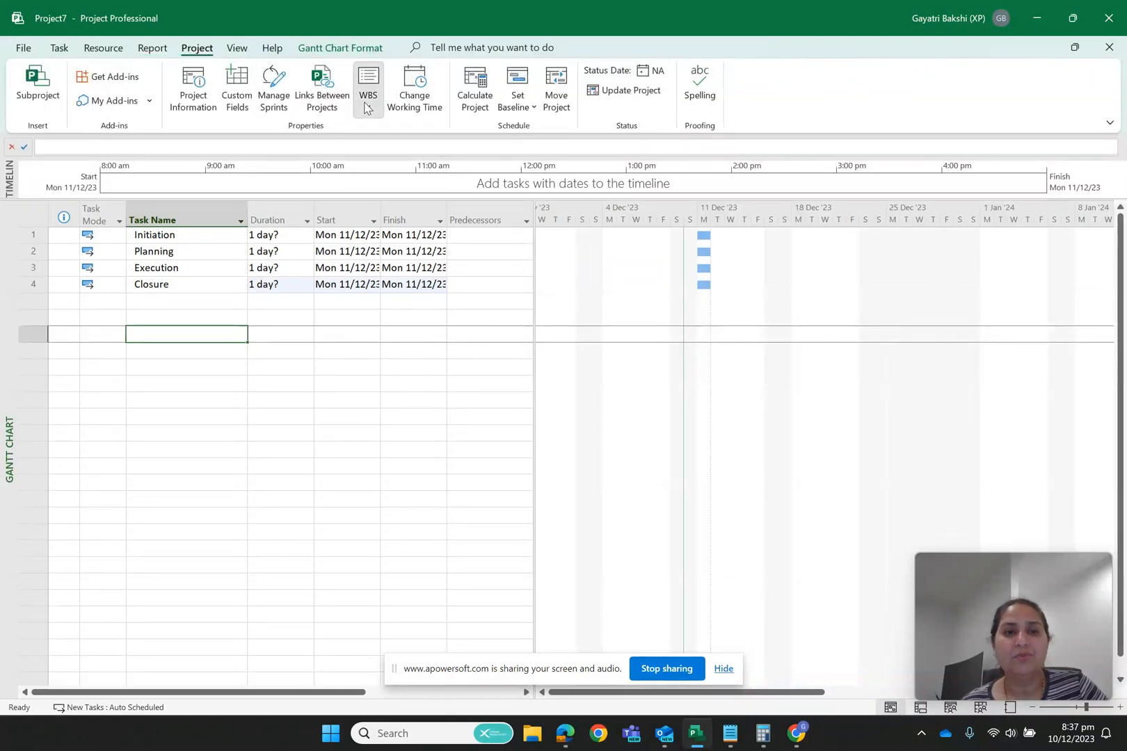
{"action": "left_click", "coordinate": [398, 131]}
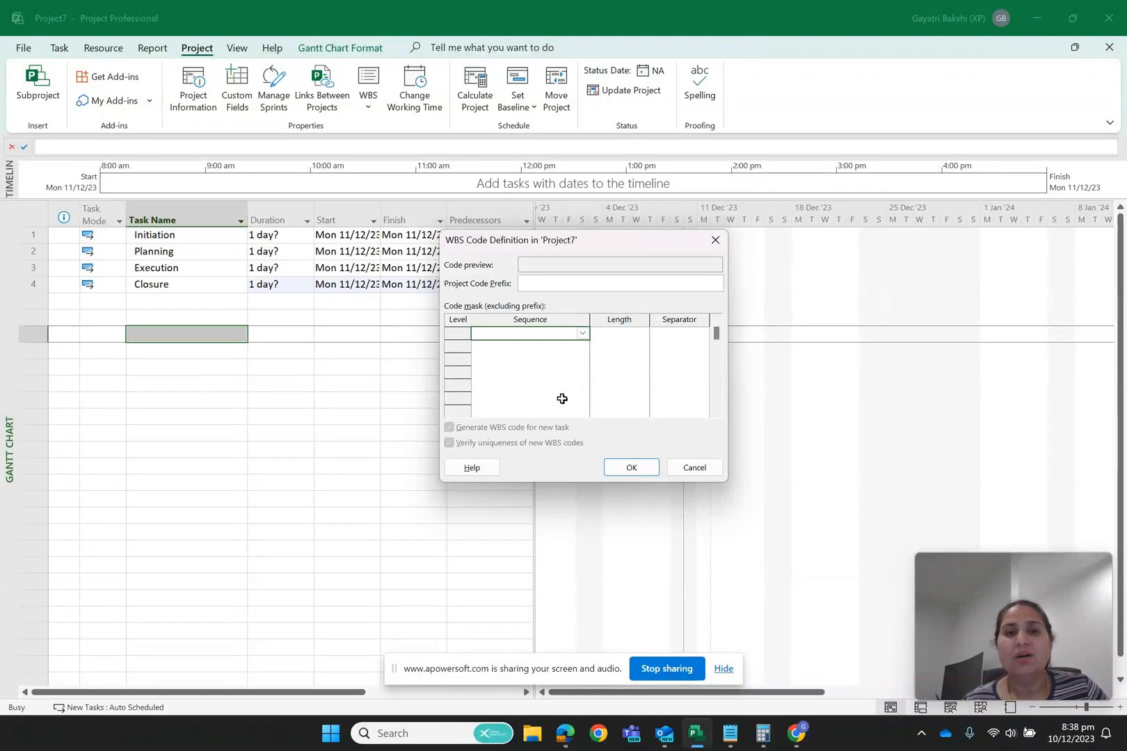
{"action": "left_click", "coordinate": [548, 284]}
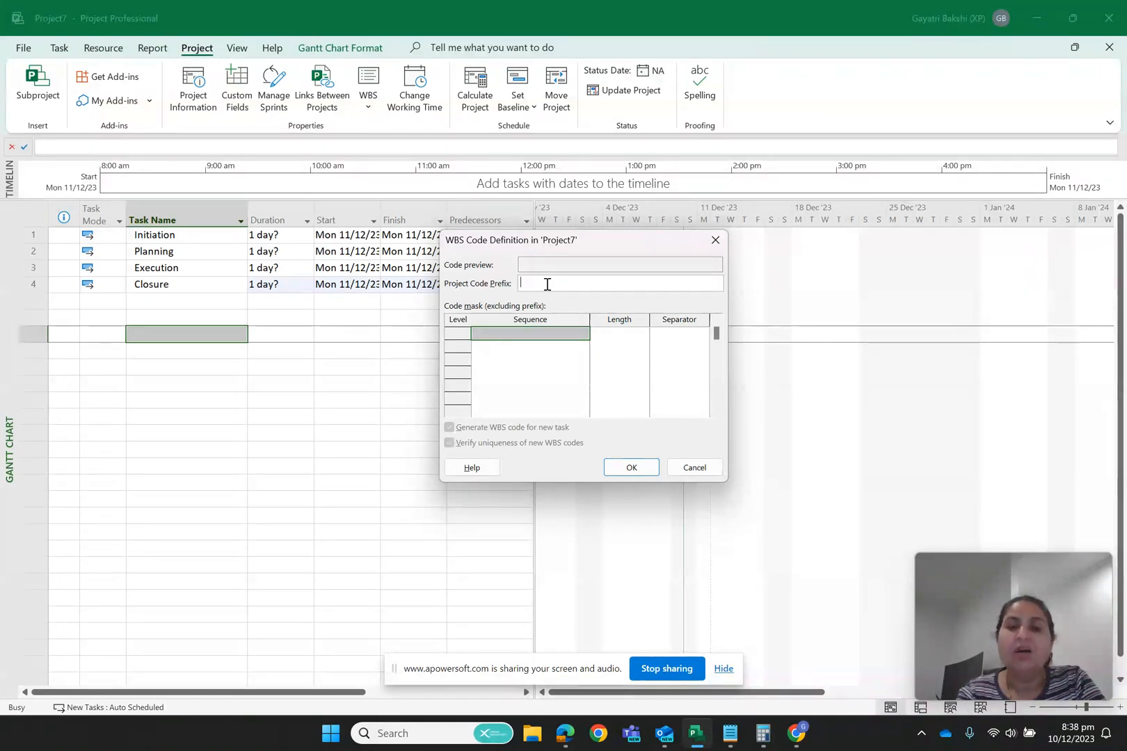
{"action": "type", "text": "Pro"}
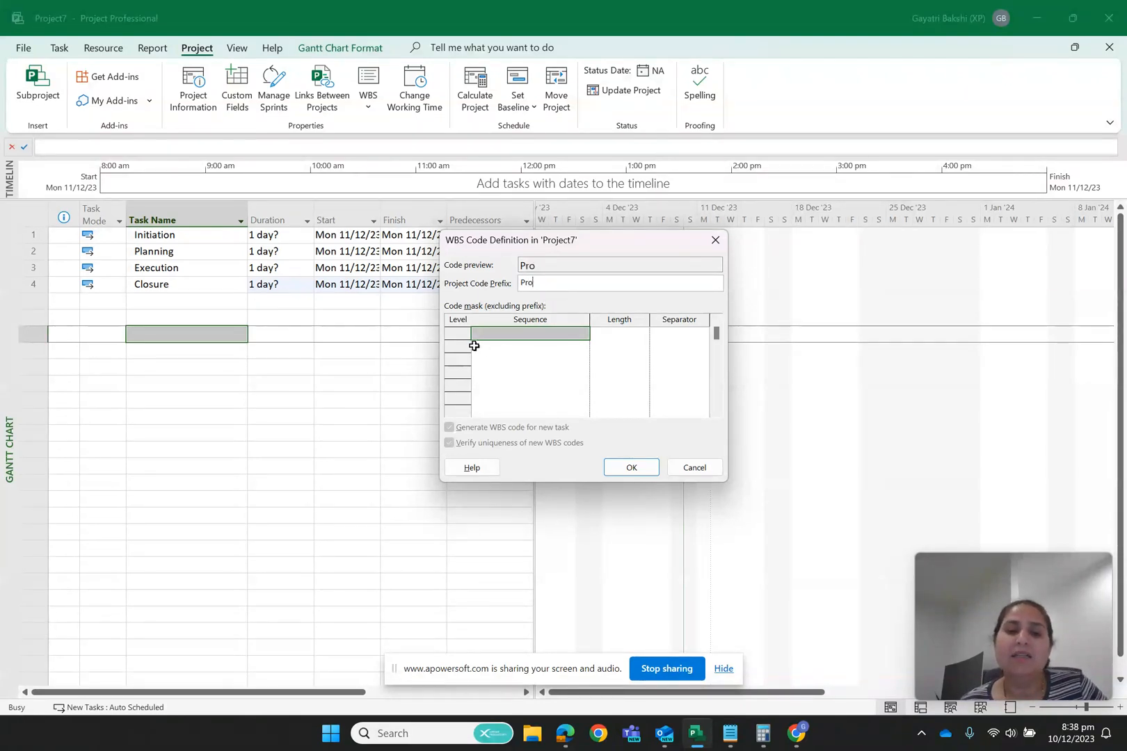
Step: Define the first WBS code level as Numbers (ordered) with length 1, keeping the period separator
{"action": "left_click", "coordinate": [543, 348]}
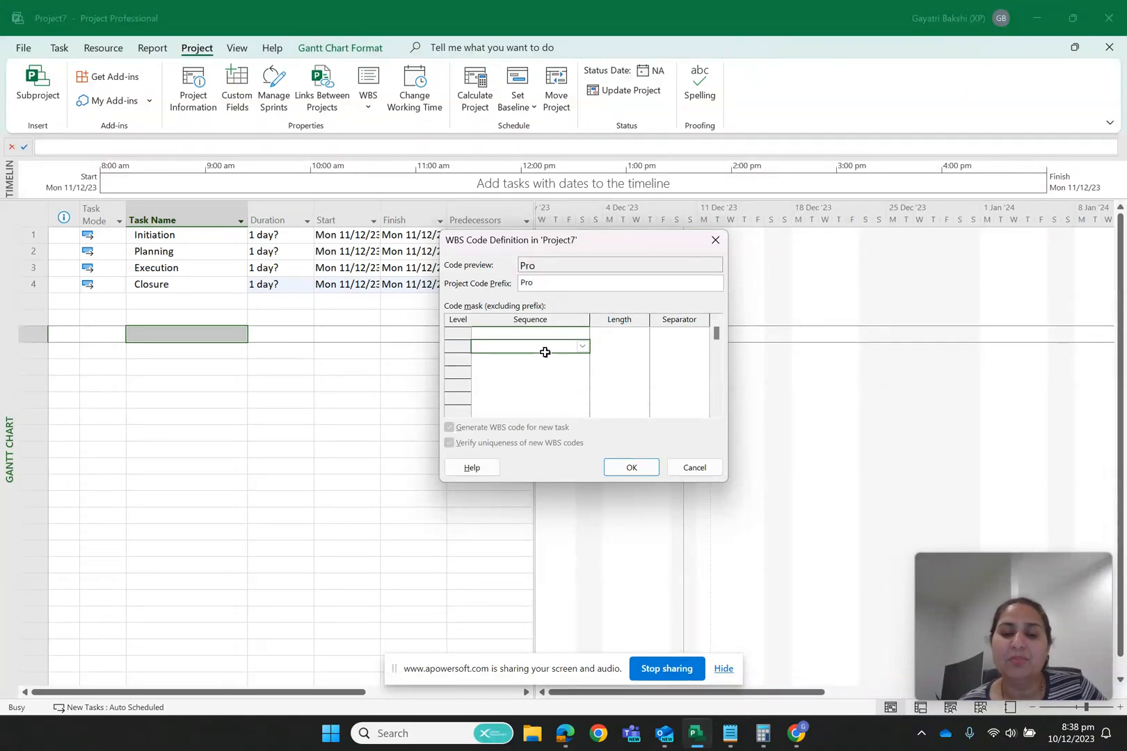
{"action": "left_click", "coordinate": [536, 332]}
{"action": "left_click", "coordinate": [585, 335]}
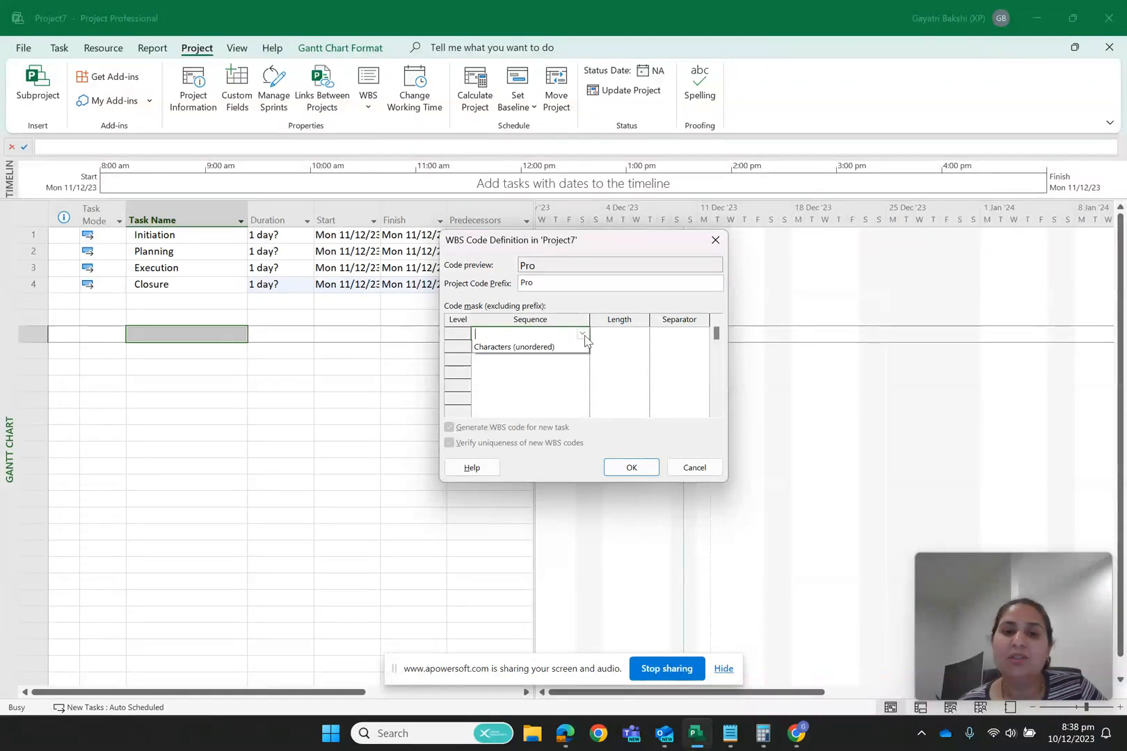
{"action": "left_click", "coordinate": [583, 335]}
{"action": "left_click", "coordinate": [550, 347]}
{"action": "left_click", "coordinate": [620, 338]}
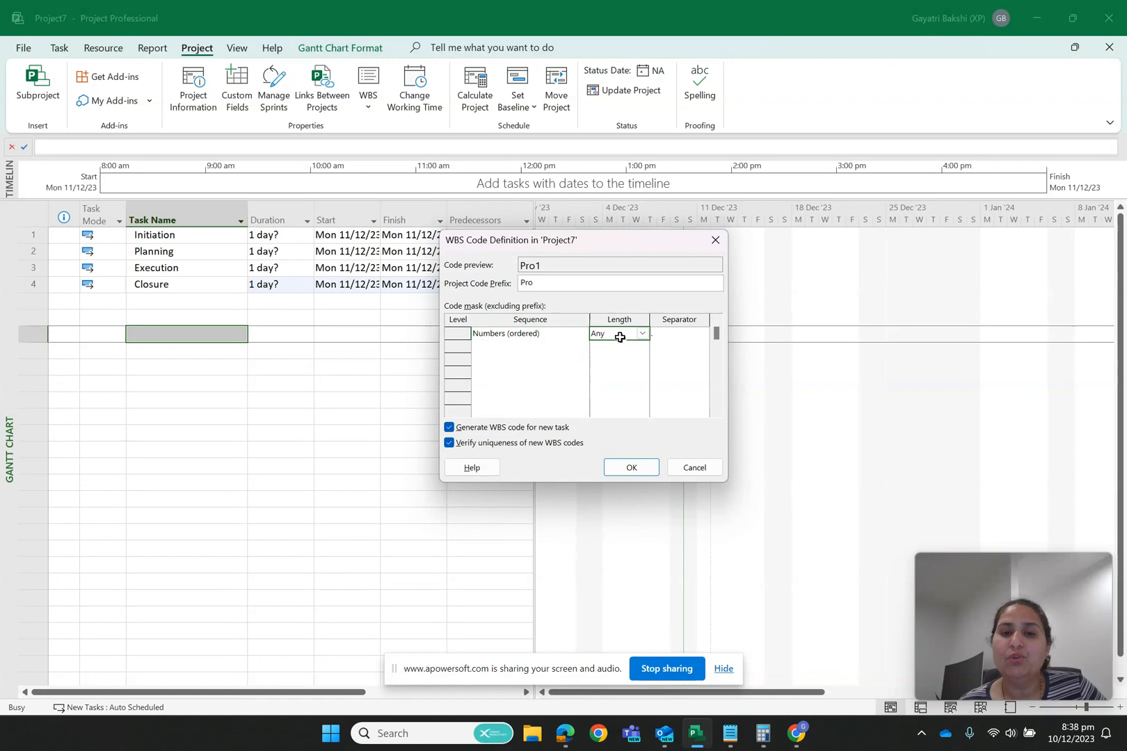
{"action": "left_click", "coordinate": [642, 334]}
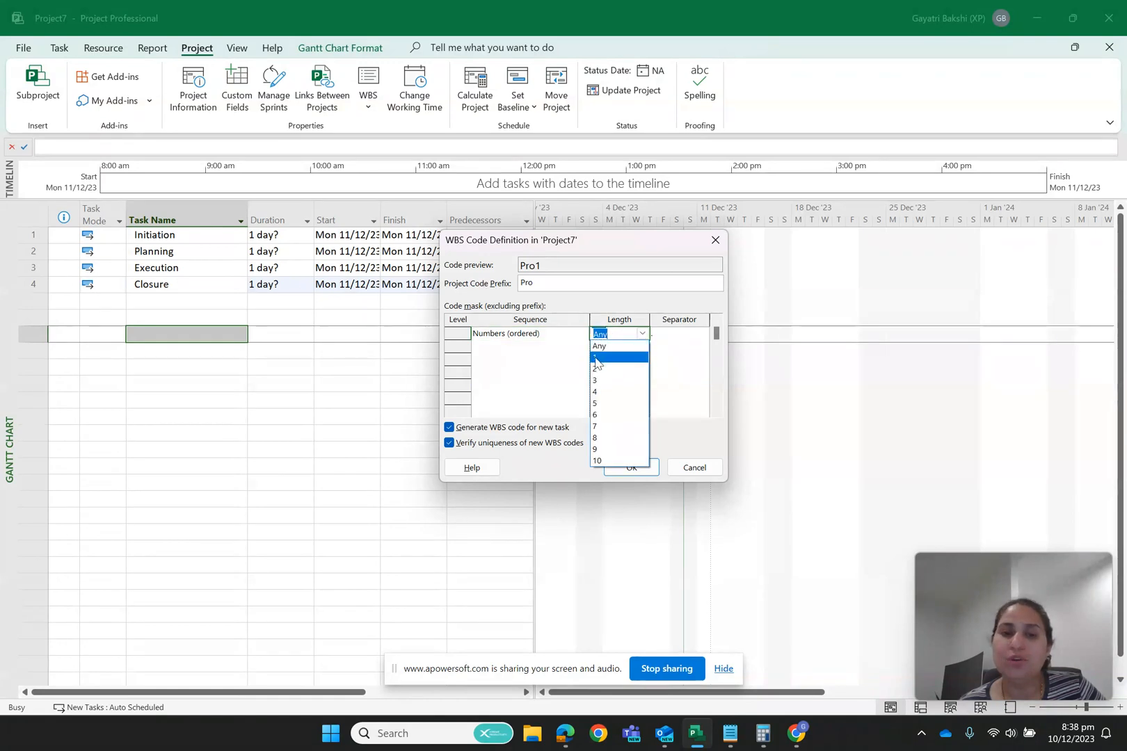
{"action": "left_click", "coordinate": [596, 358]}
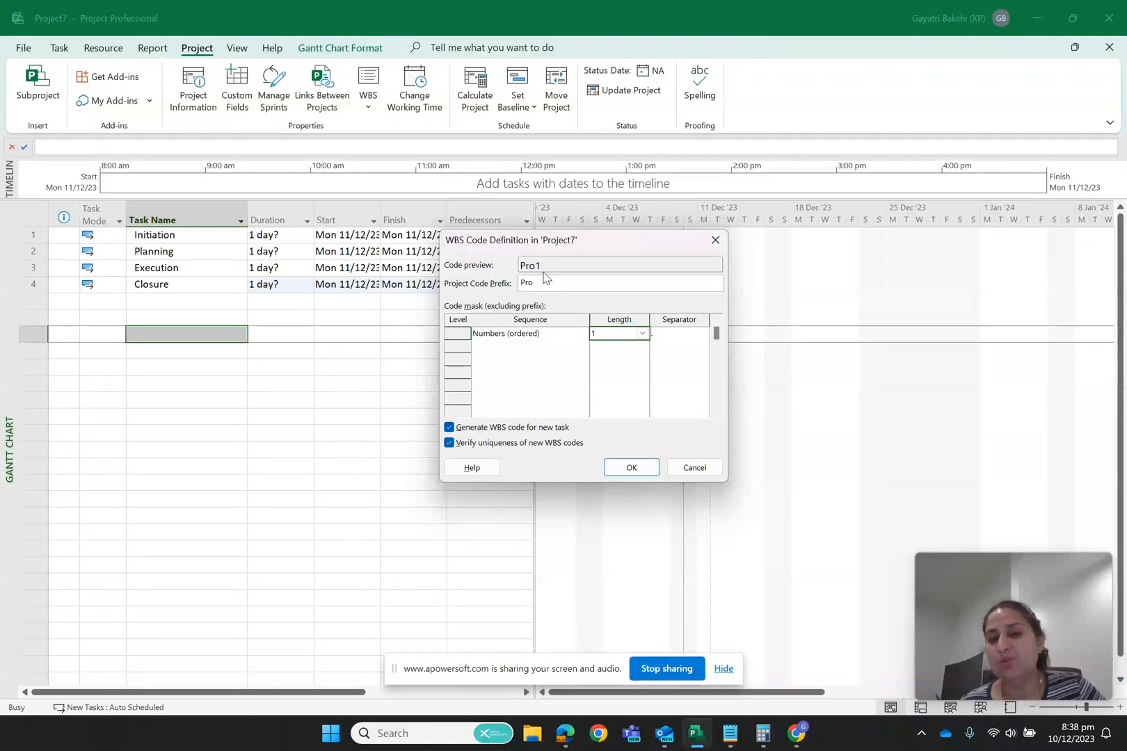
{"action": "left_click", "coordinate": [676, 338]}
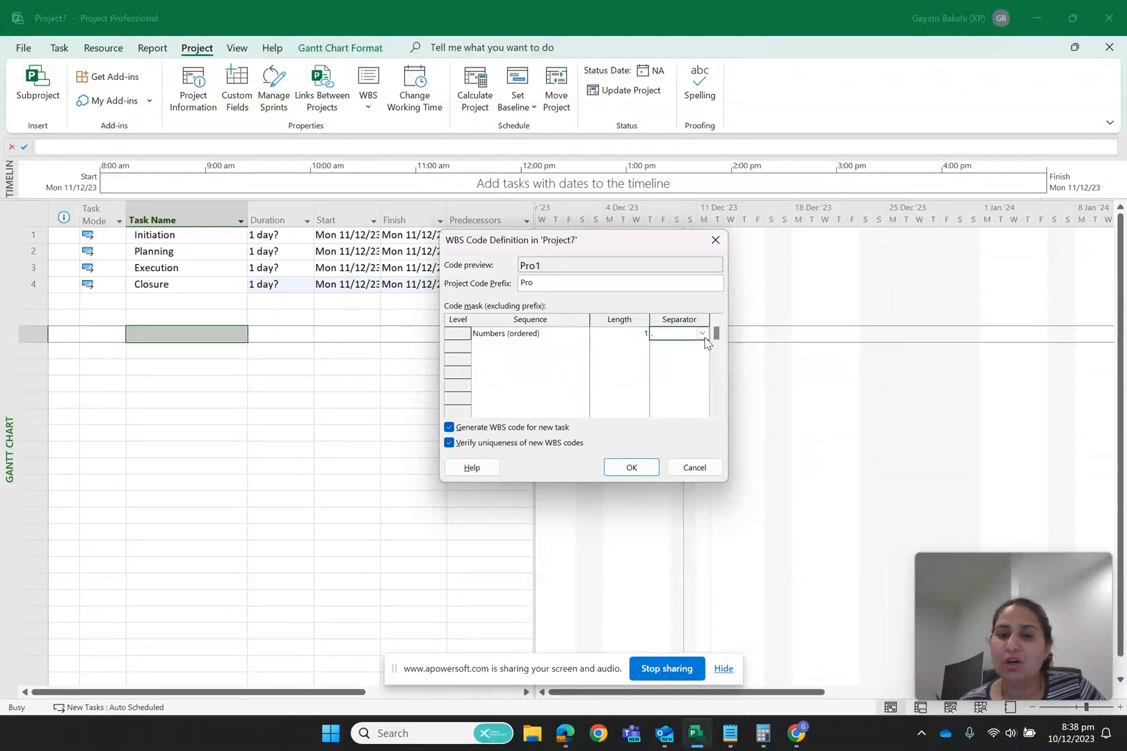
{"action": "left_click", "coordinate": [703, 334]}
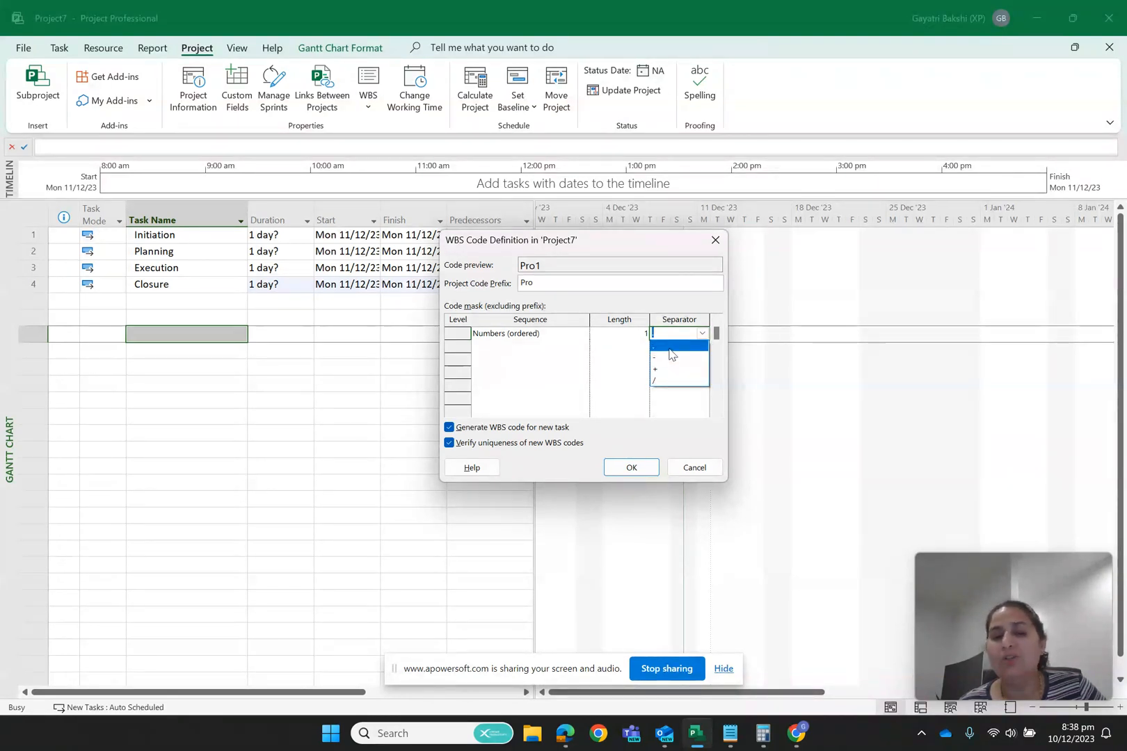
{"action": "left_click", "coordinate": [520, 365]}
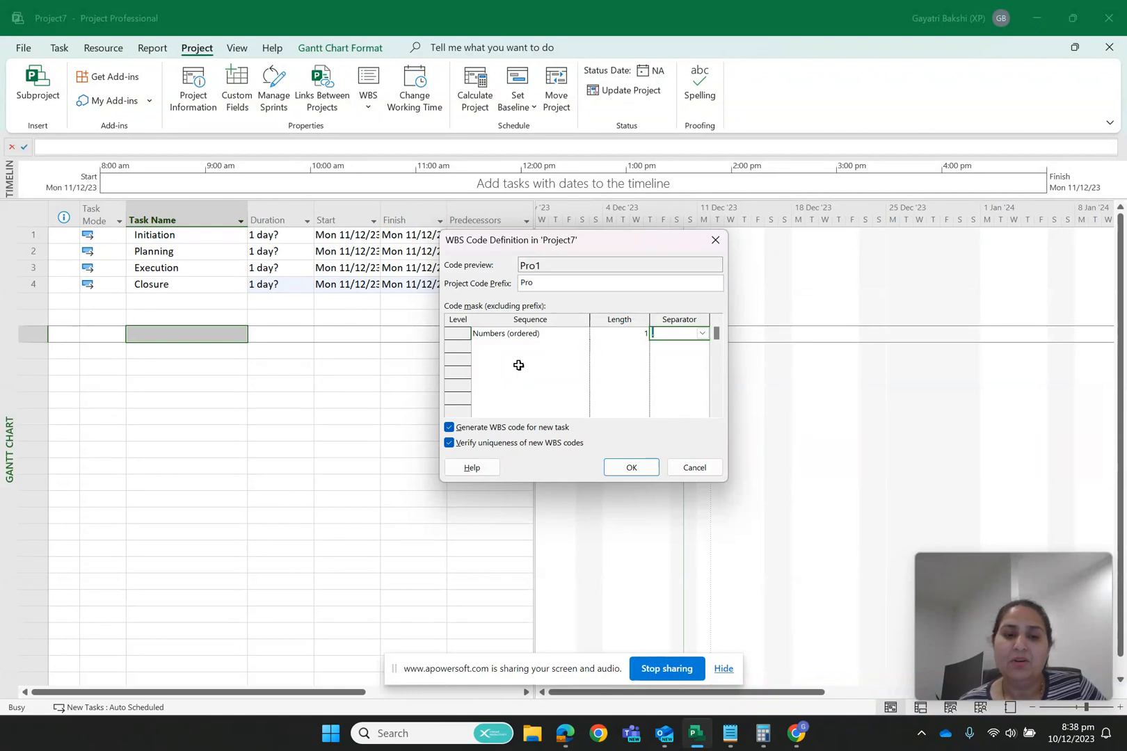
Step: Define the second WBS code level as Numbers (ordered) with length 2
{"action": "left_click", "coordinate": [496, 346]}
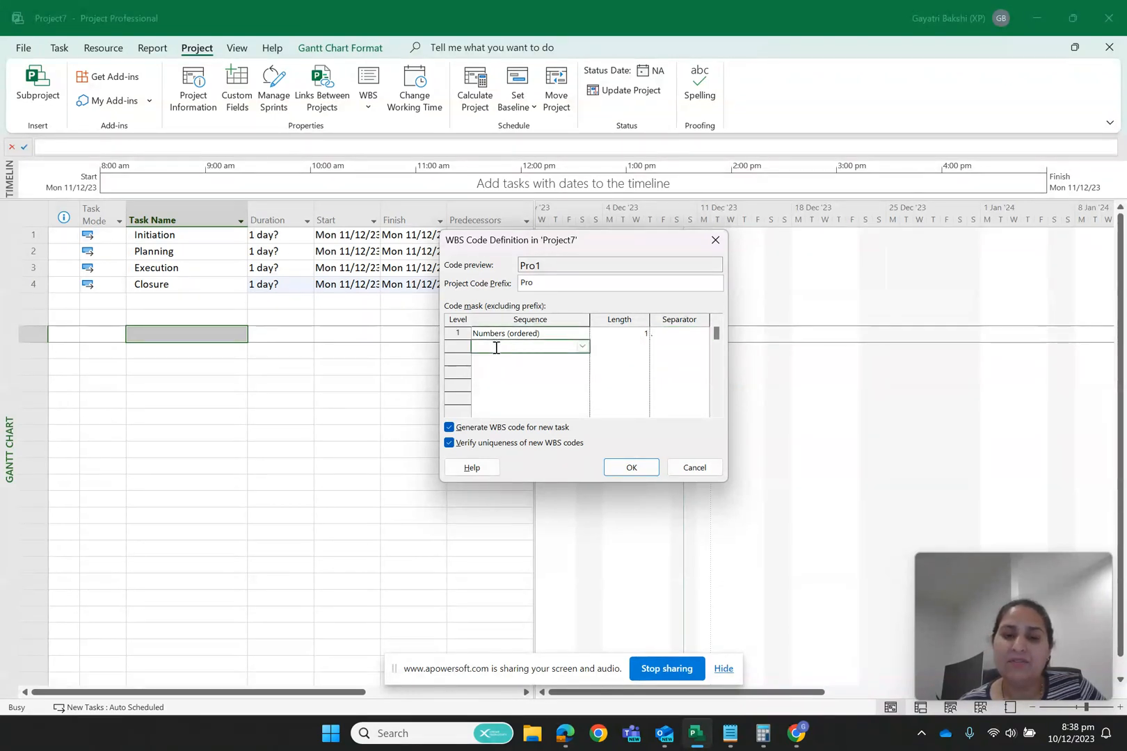
{"action": "left_click", "coordinate": [582, 347]}
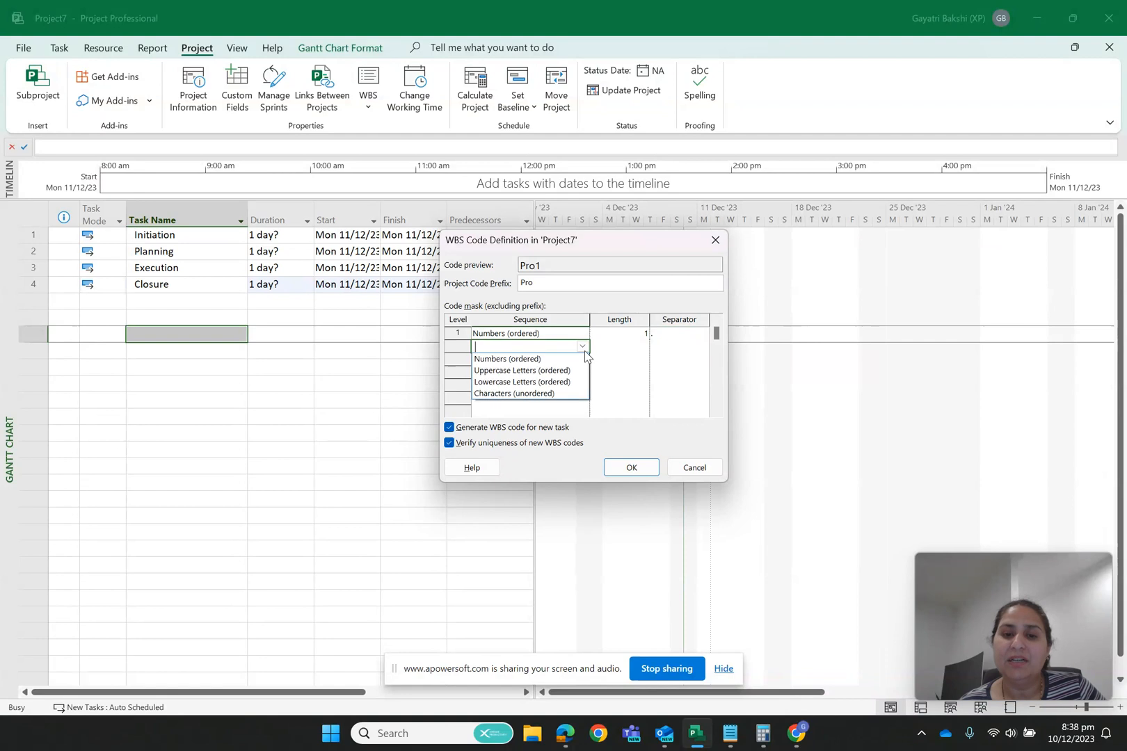
{"action": "left_click", "coordinate": [536, 359]}
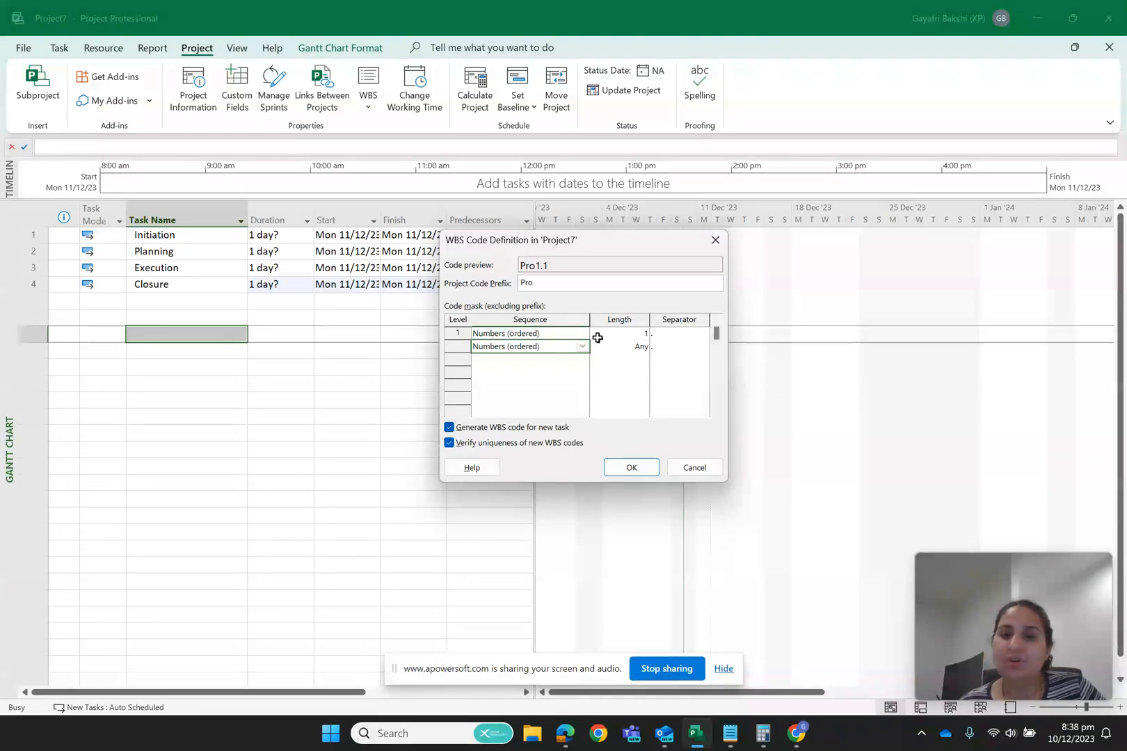
{"action": "left_click", "coordinate": [634, 346]}
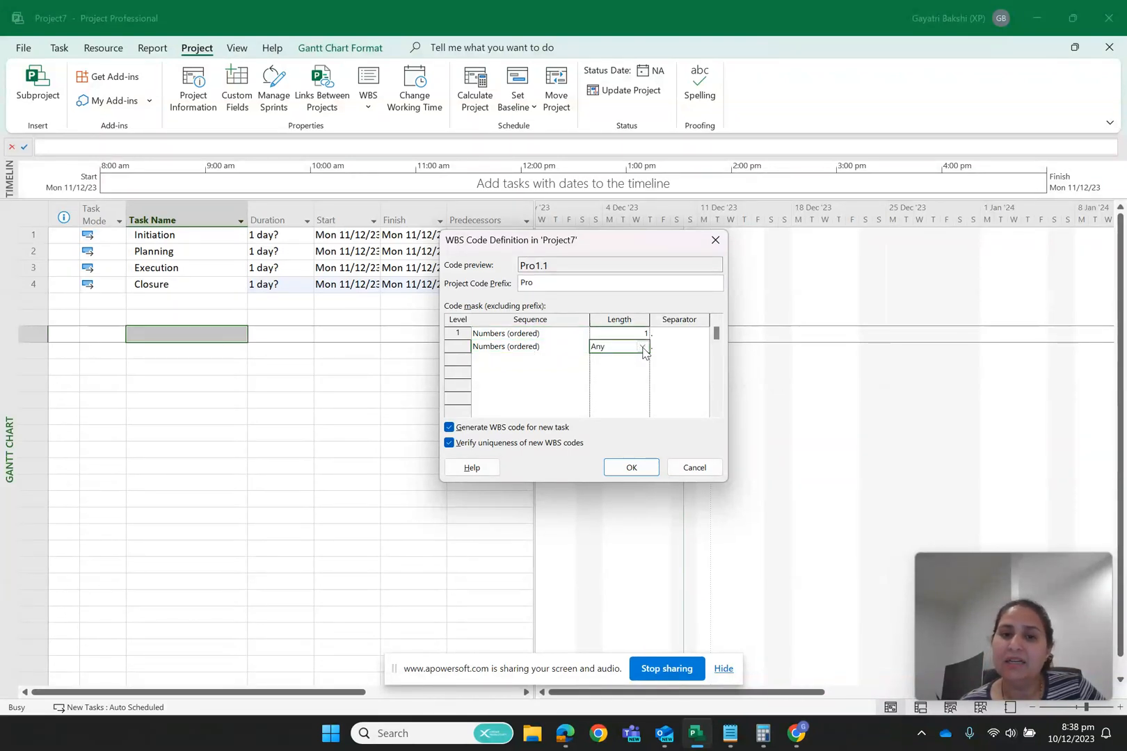
{"action": "left_click", "coordinate": [642, 346]}
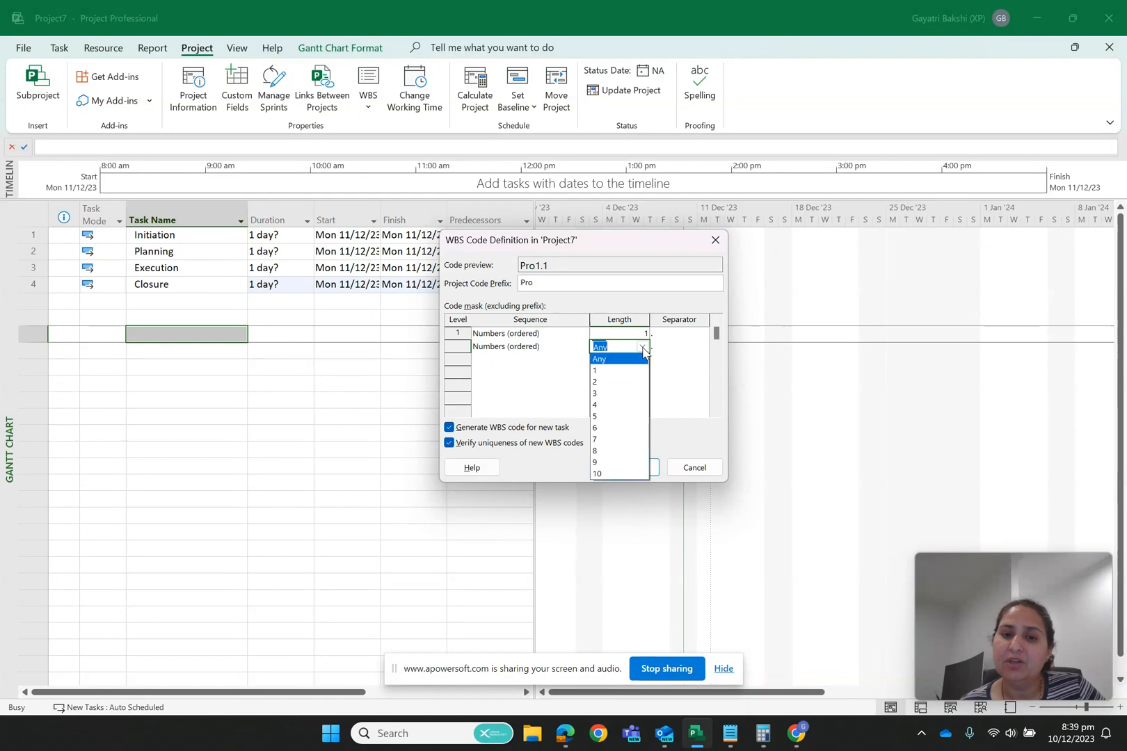
{"action": "left_click", "coordinate": [596, 382]}
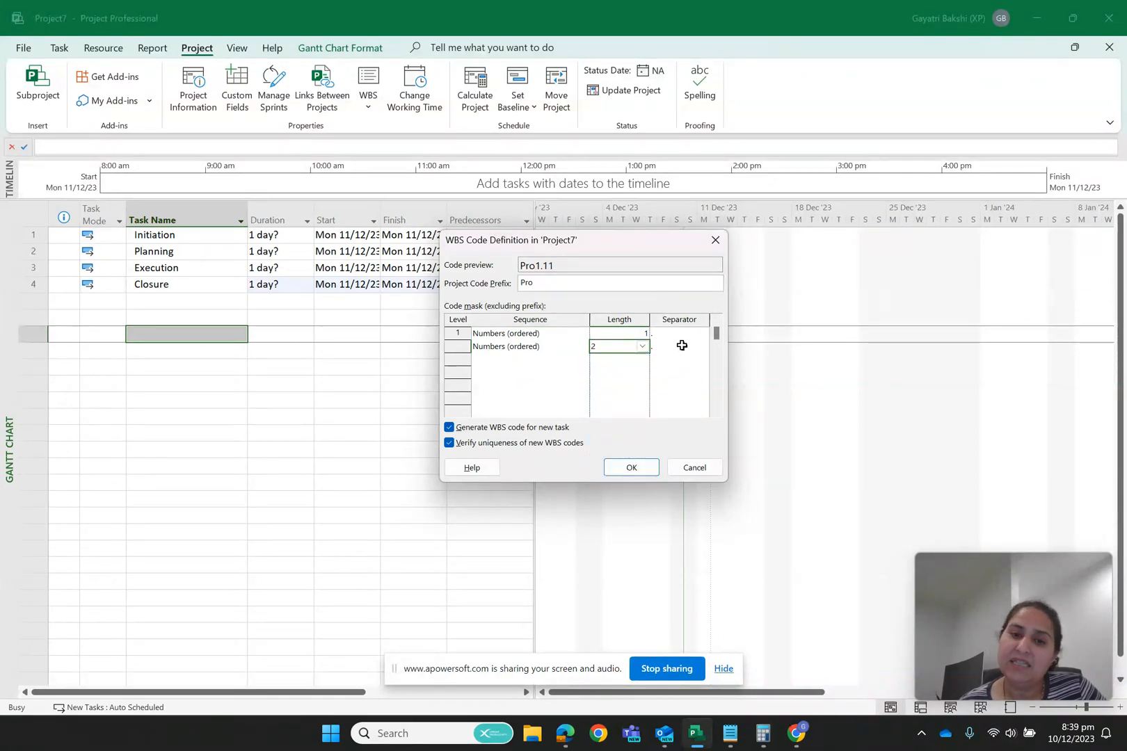
Step: Define the third WBS code level as Numbers (ordered) with length 2 and a period separator, and accept the code definition
{"action": "left_click", "coordinate": [514, 359]}
{"action": "left_click", "coordinate": [583, 359]}
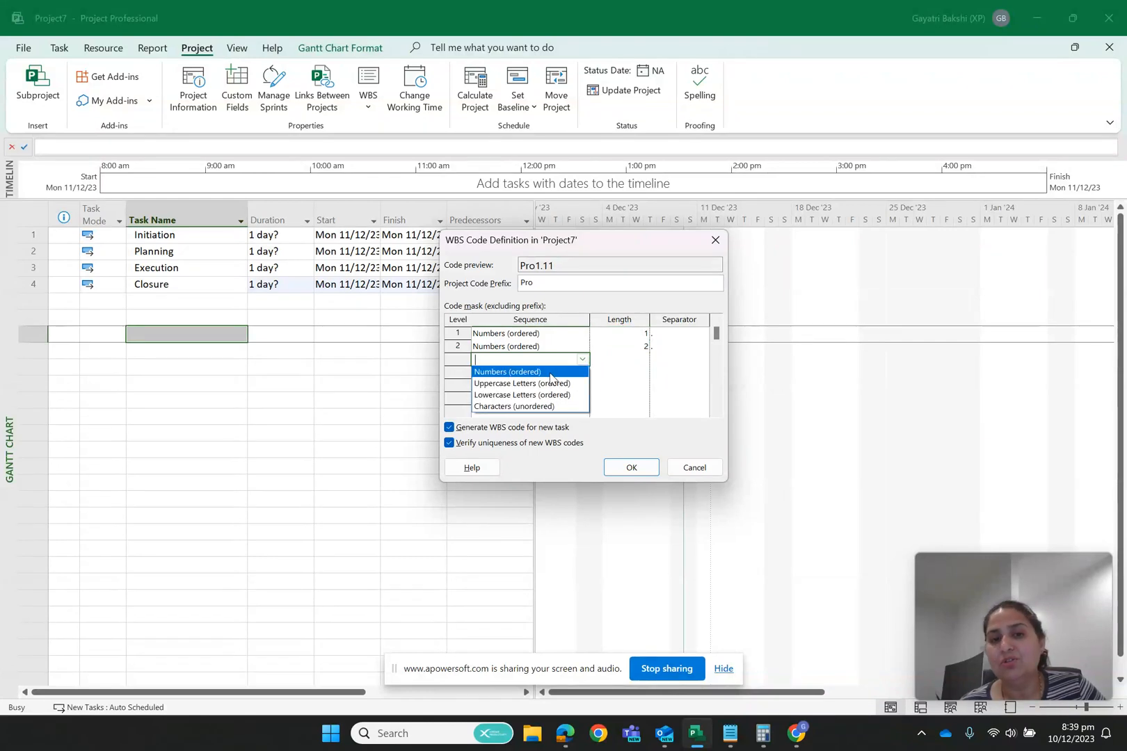
{"action": "left_click", "coordinate": [549, 372]}
{"action": "left_click", "coordinate": [638, 361]}
{"action": "left_click", "coordinate": [643, 362]}
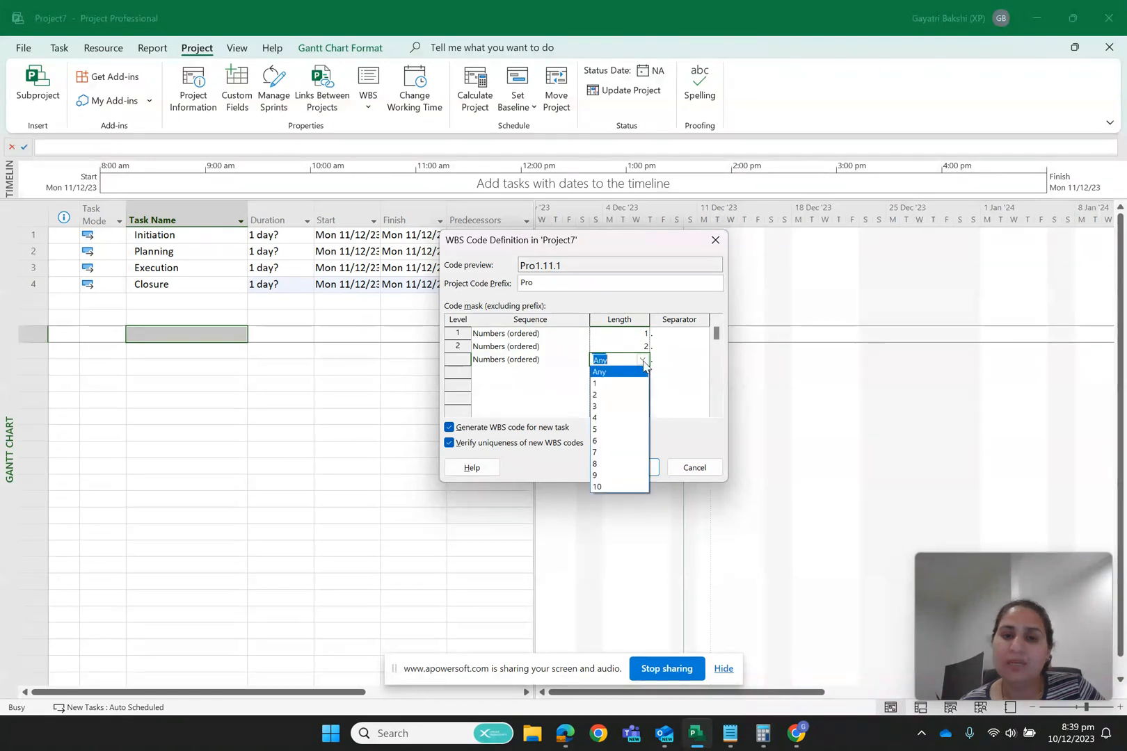
{"action": "left_click", "coordinate": [607, 394]}
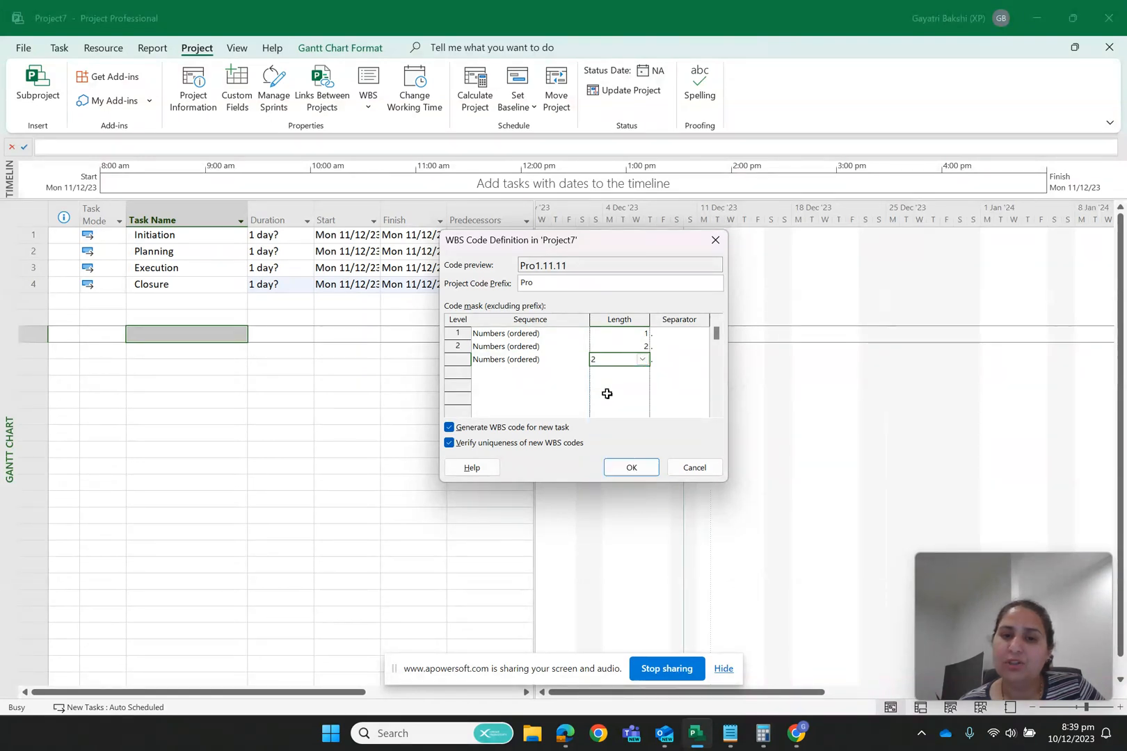
{"action": "left_click", "coordinate": [687, 364]}
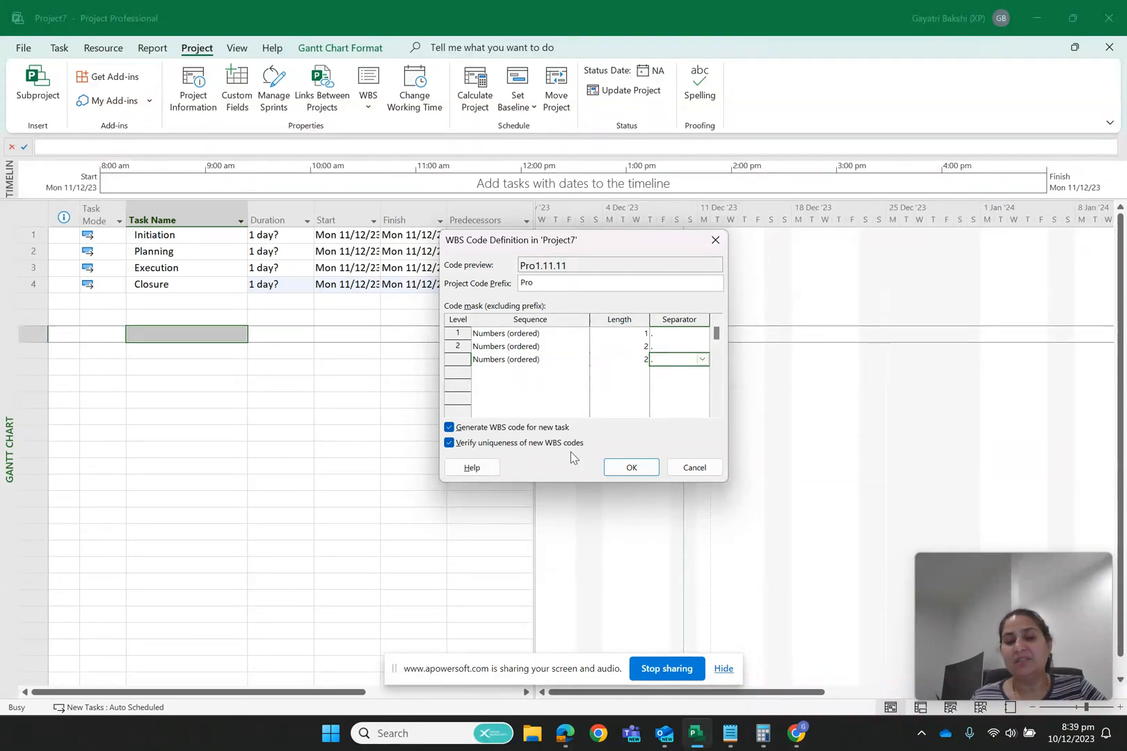
{"action": "left_click", "coordinate": [631, 467]}
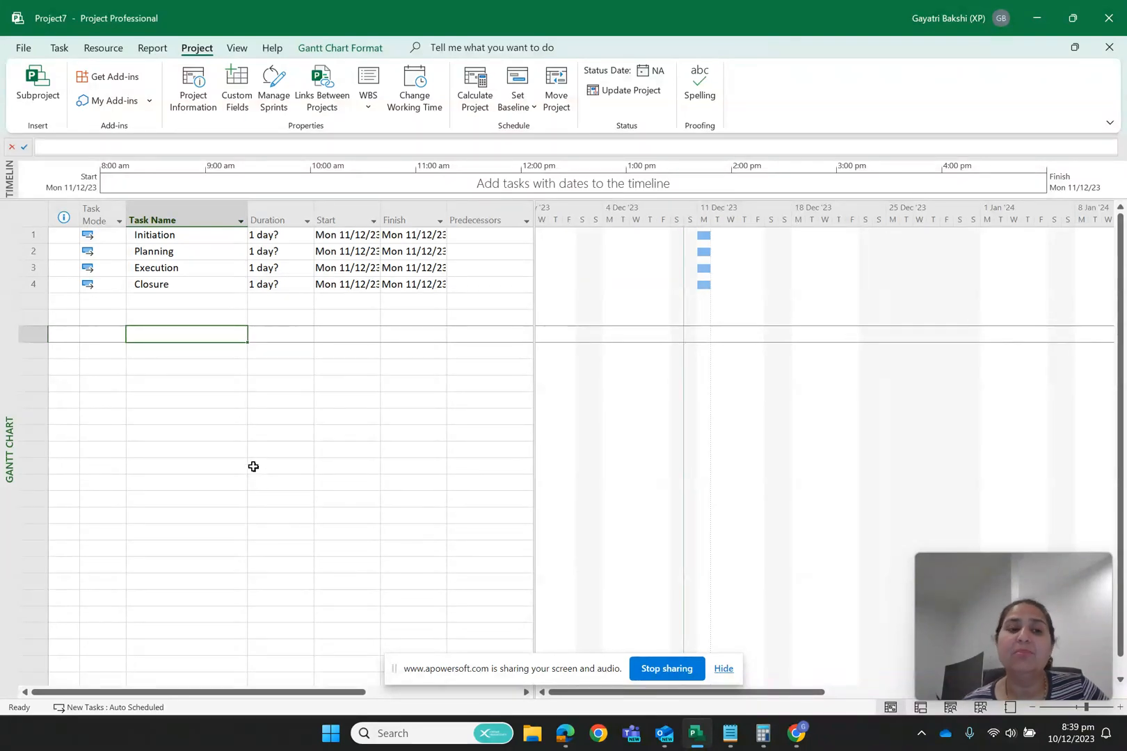
Step: Insert a WBS column before the indicators column of the task table and widen it to fit the codes
{"action": "left_click", "coordinate": [62, 213]}
{"action": "right_click", "coordinate": [62, 212]}
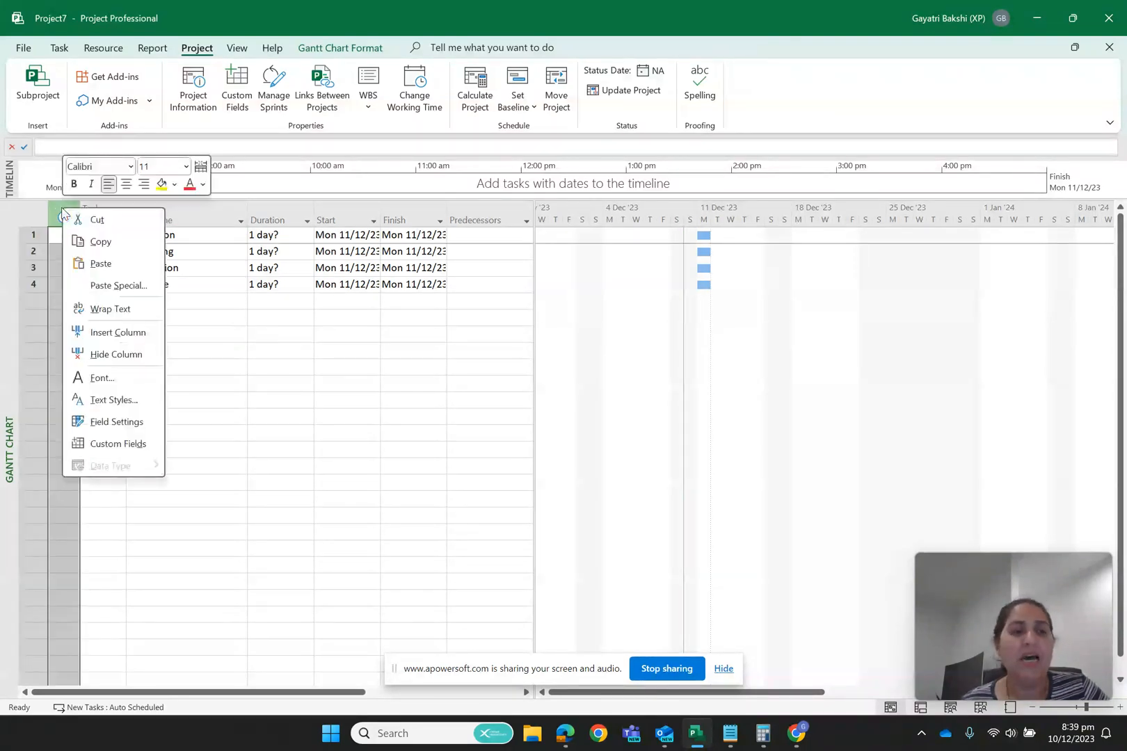
{"action": "left_click", "coordinate": [123, 333]}
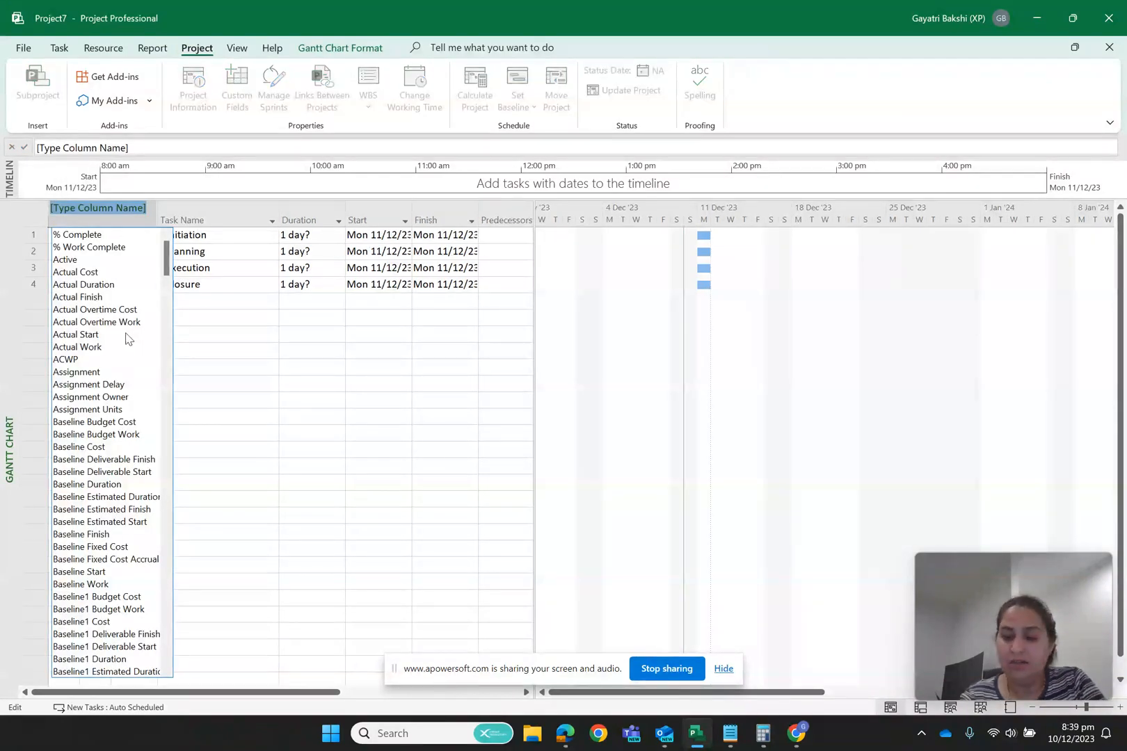
{"action": "type", "text": "WBS"}
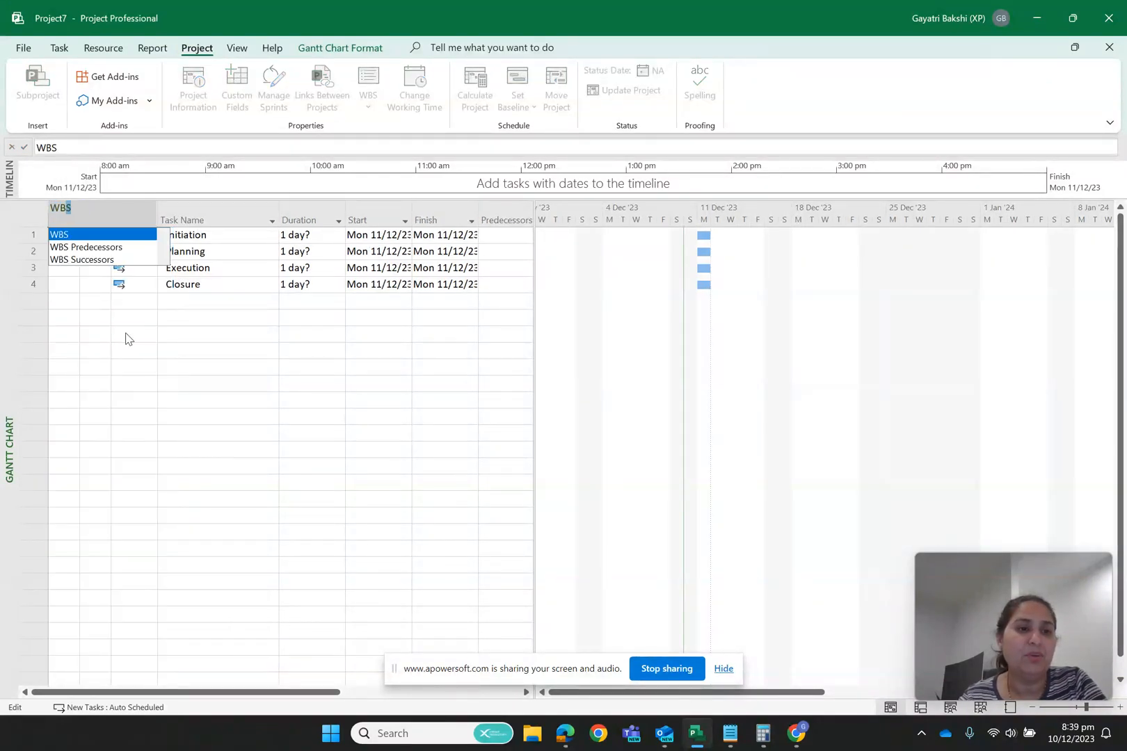
{"action": "left_click", "coordinate": [72, 236]}
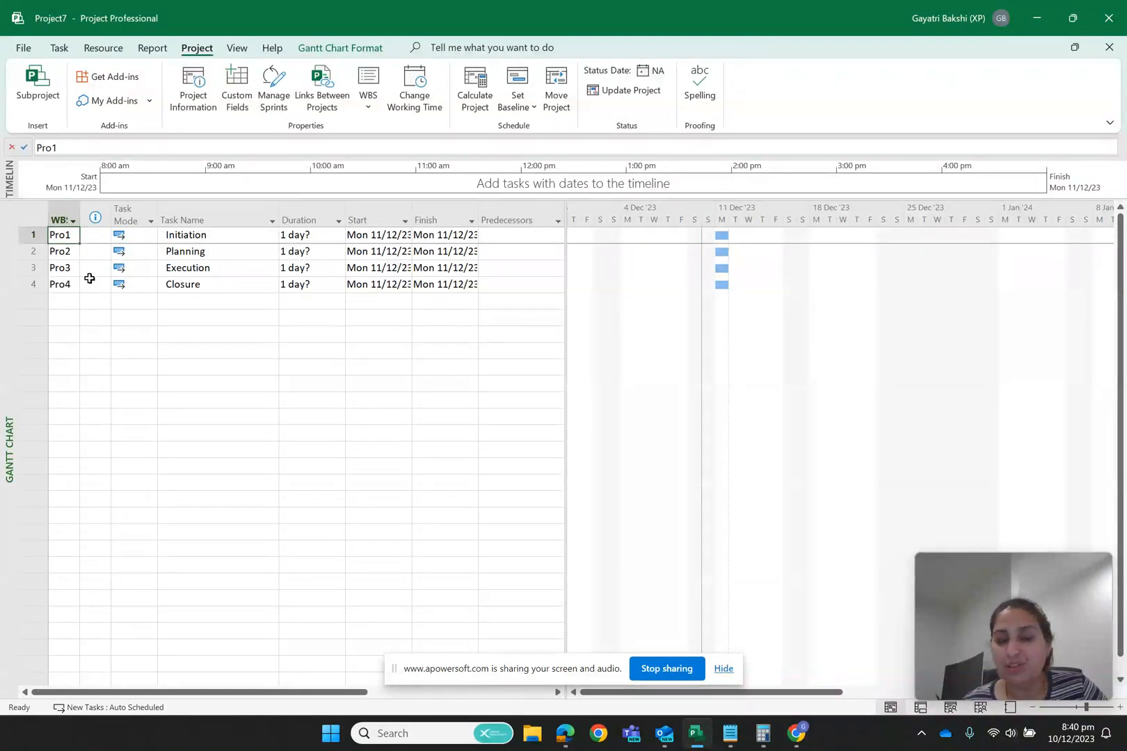
{"action": "left_click", "coordinate": [187, 384]}
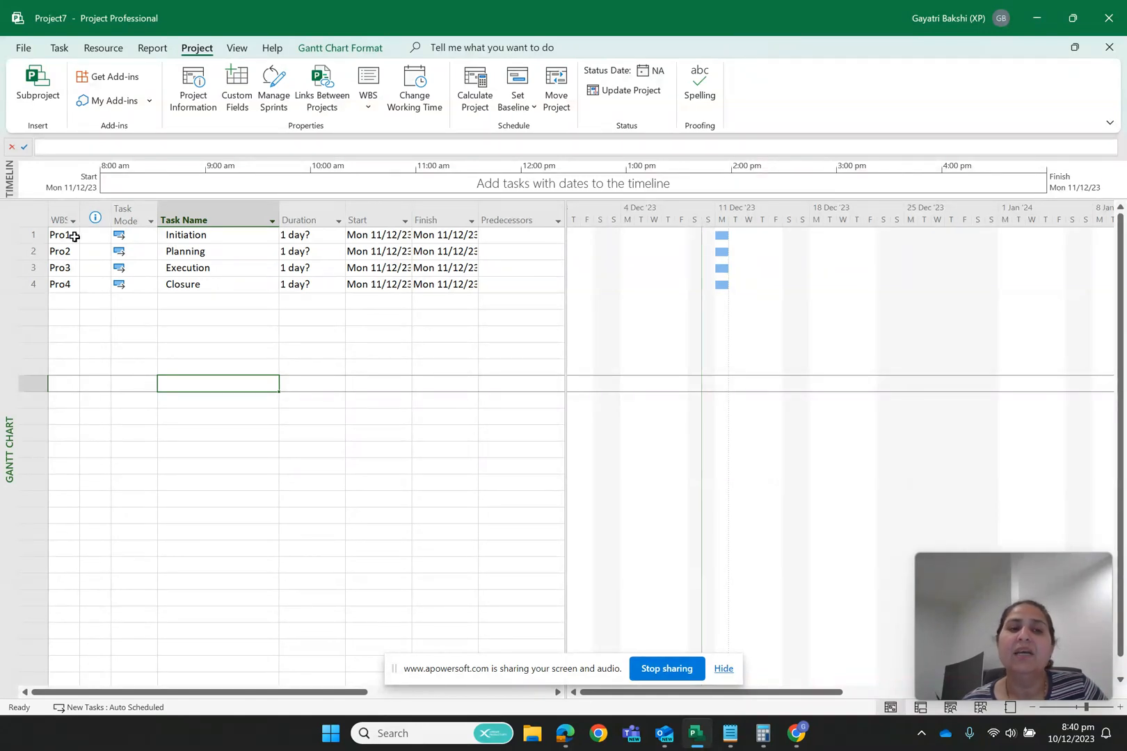
{"action": "left_click_drag", "start_coordinate": [79, 212], "coordinate": [94, 207]}
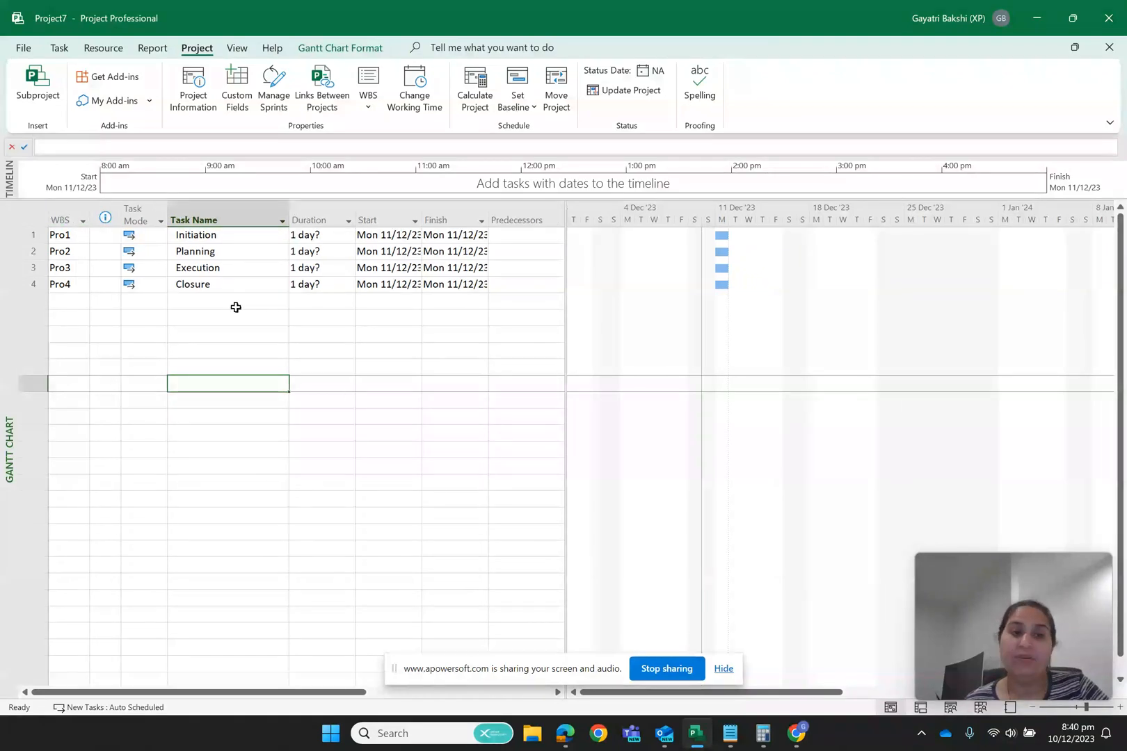
Step: Insert a new task in the row above Planning
{"action": "left_click", "coordinate": [220, 256]}
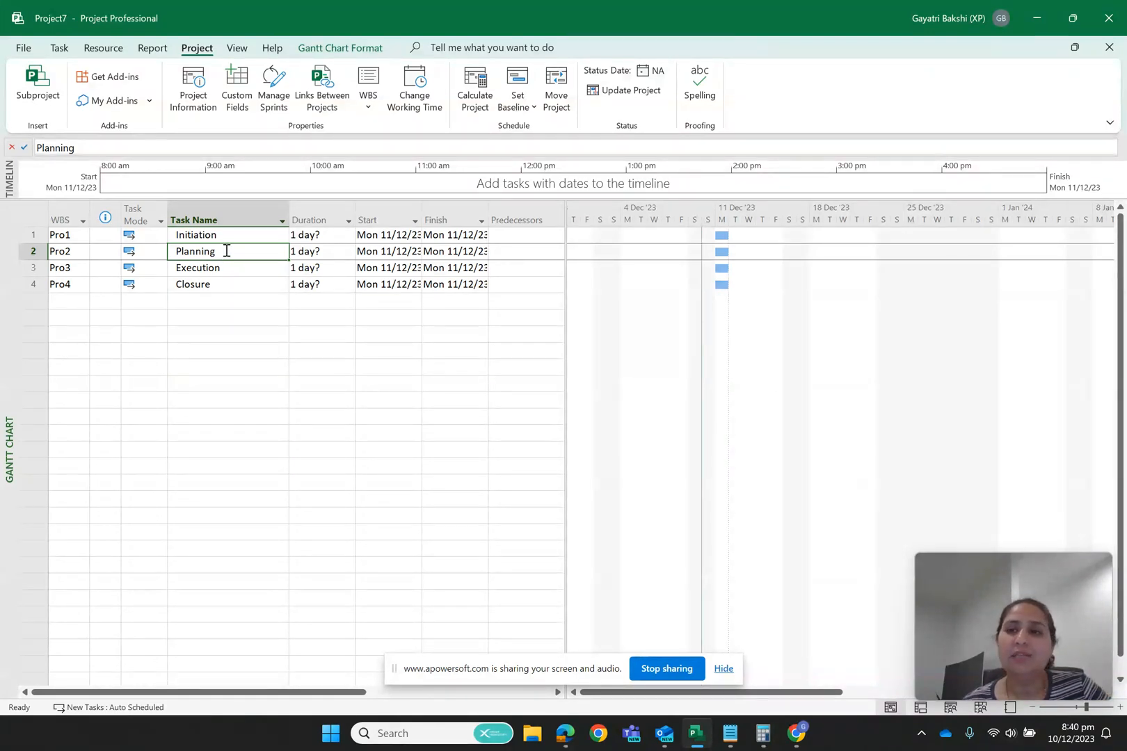
{"action": "left_click", "coordinate": [59, 48]}
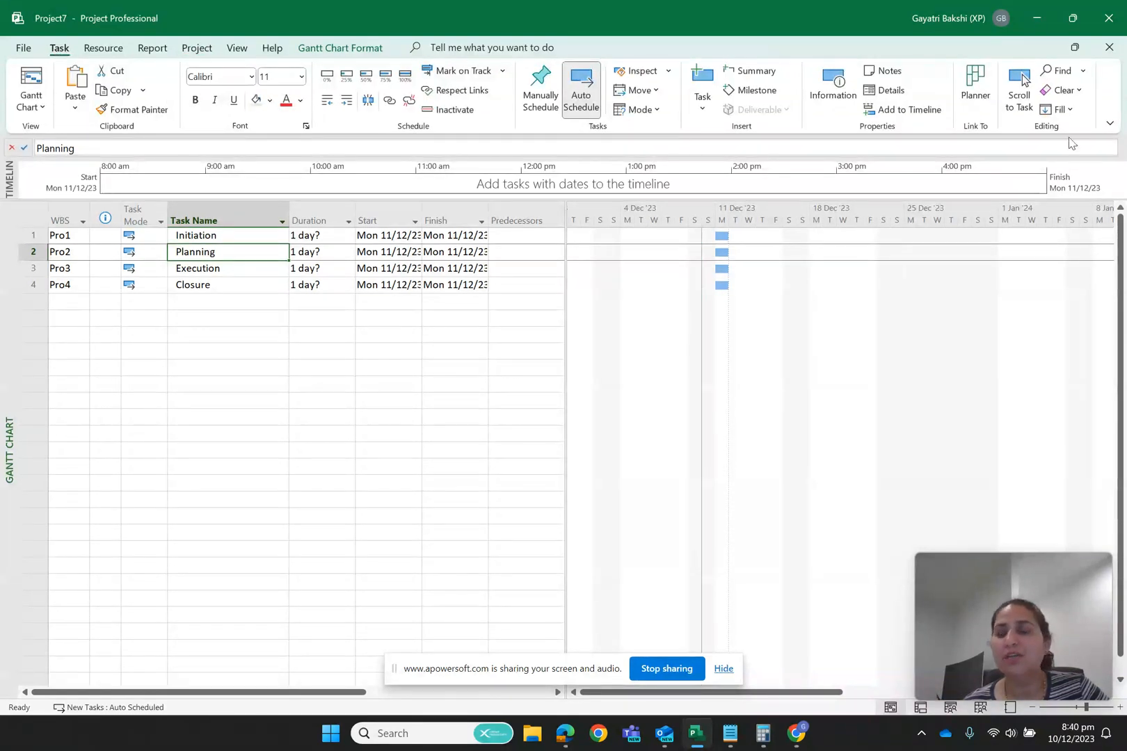
{"action": "right_click", "coordinate": [237, 259]}
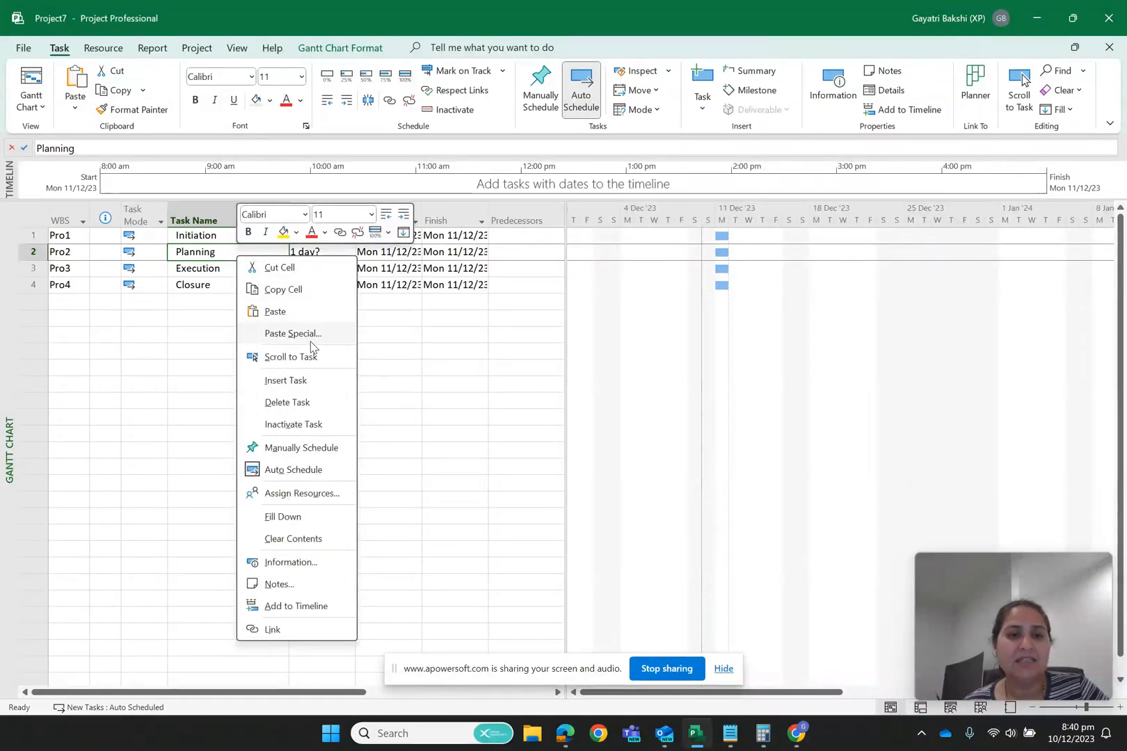
{"action": "left_click", "coordinate": [311, 384]}
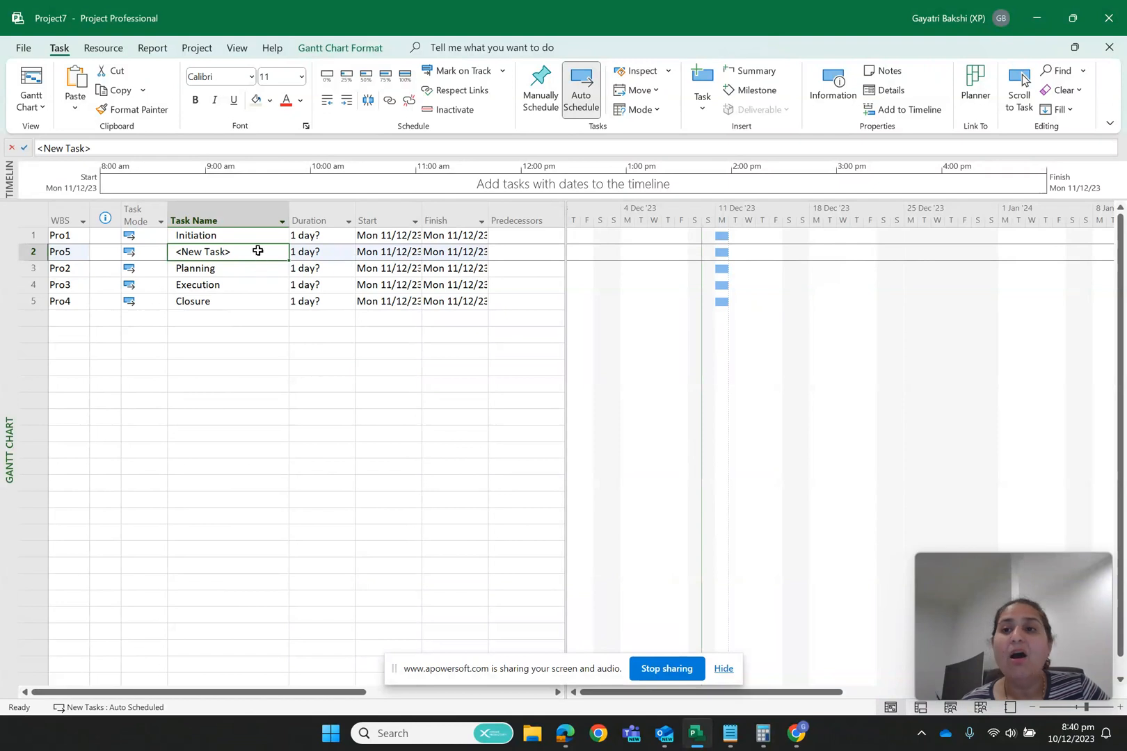
{"action": "left_click", "coordinate": [1068, 115]}
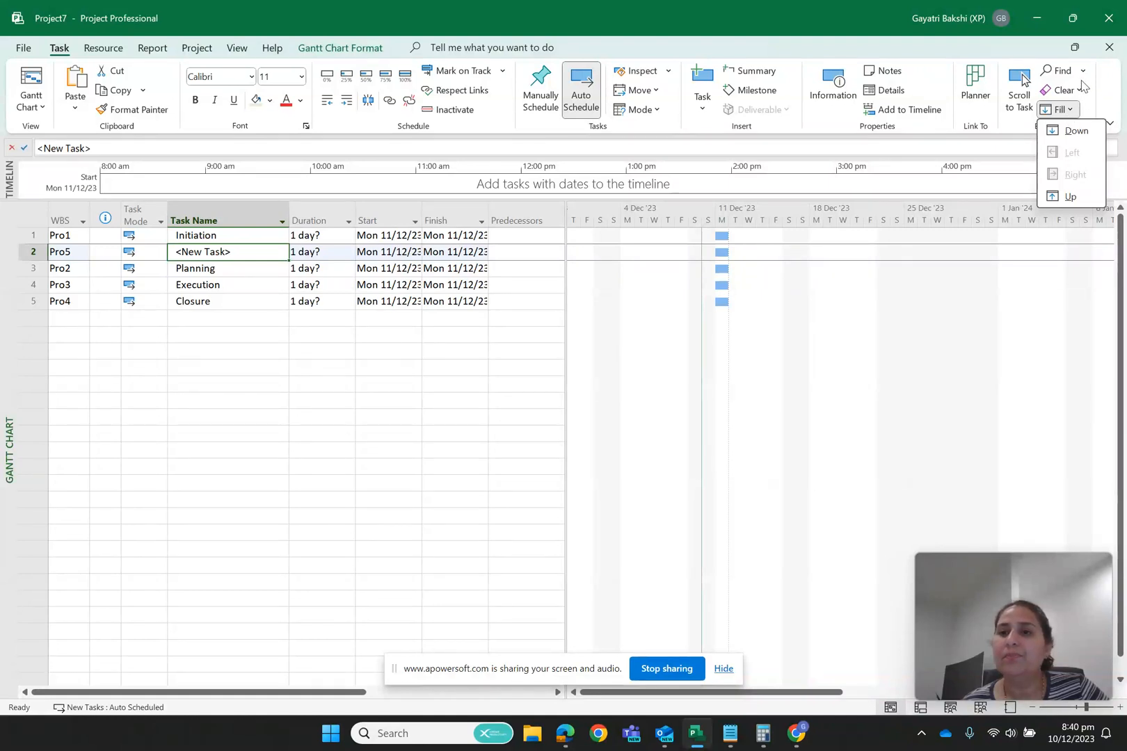
{"action": "left_click", "coordinate": [978, 104]}
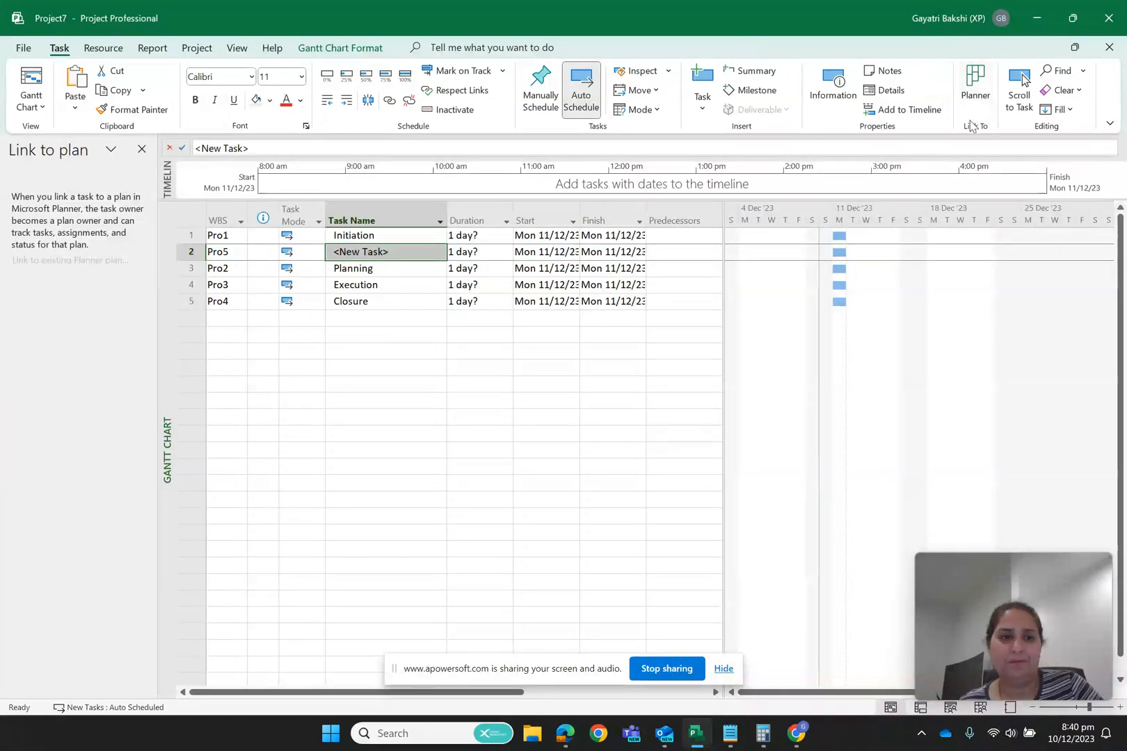
{"action": "left_click", "coordinate": [141, 149]}
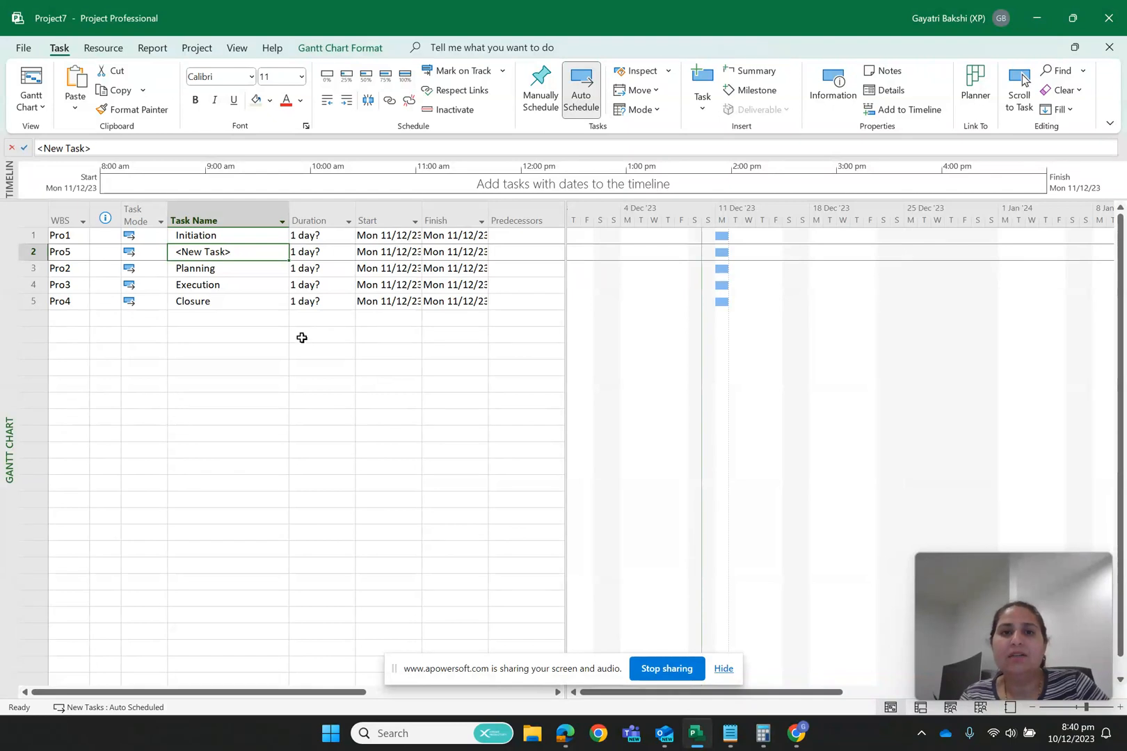
{"action": "left_click", "coordinate": [1080, 91]}
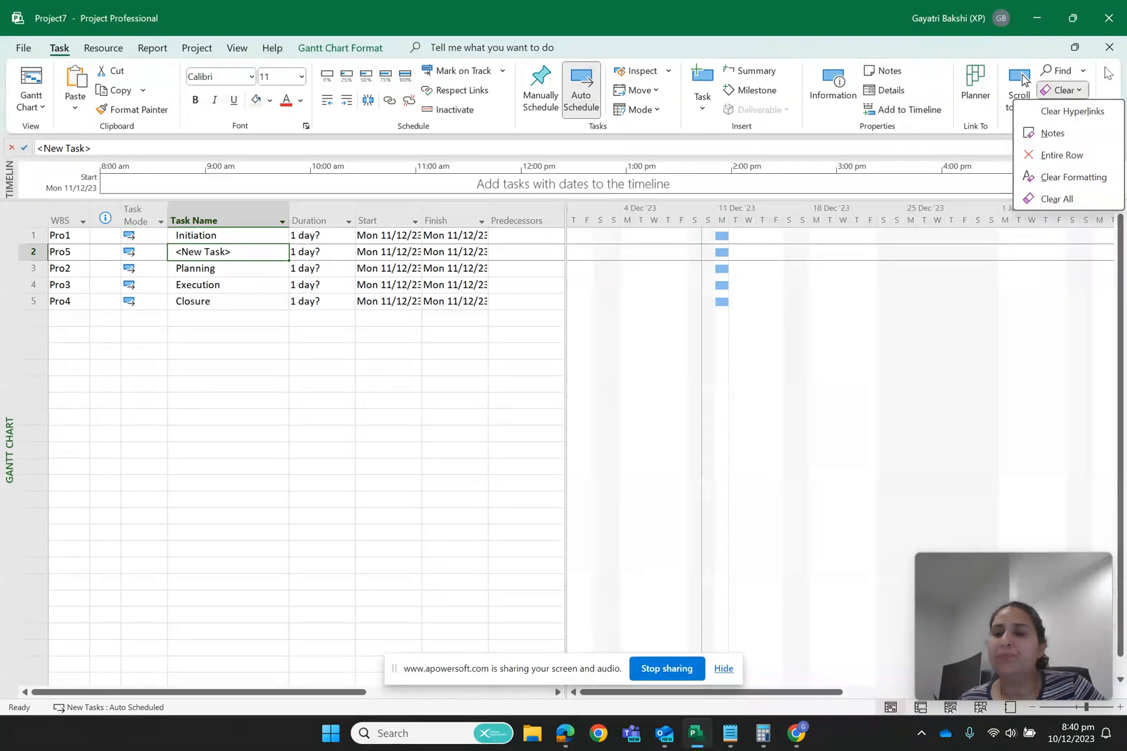
{"action": "left_click", "coordinate": [1096, 73]}
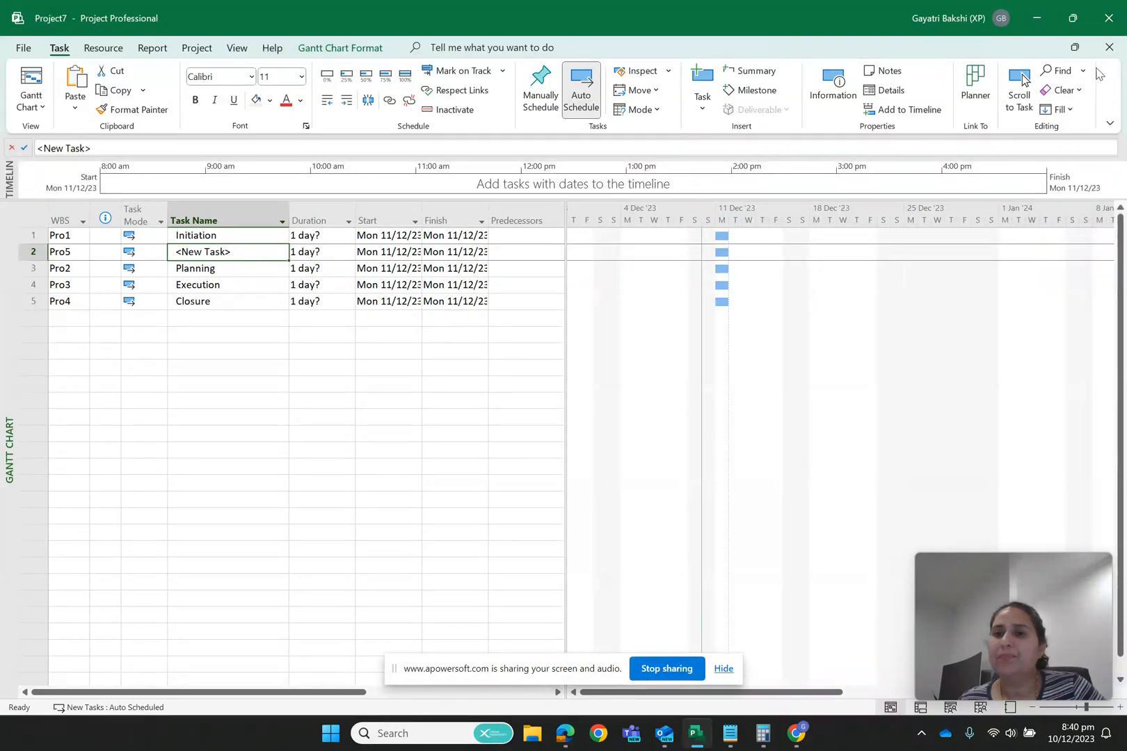
{"action": "left_click", "coordinate": [1017, 109]}
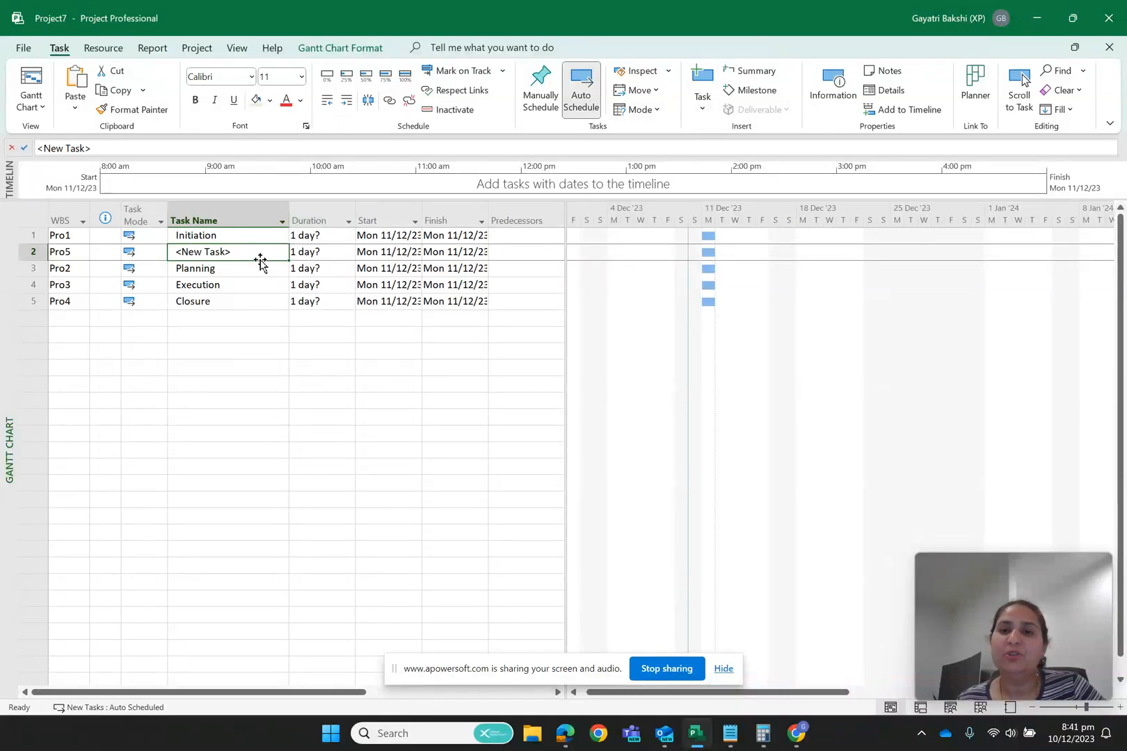
Step: Insert a blank row between Initiation and the new task, and delete that row again
{"action": "left_click", "coordinate": [703, 109]}
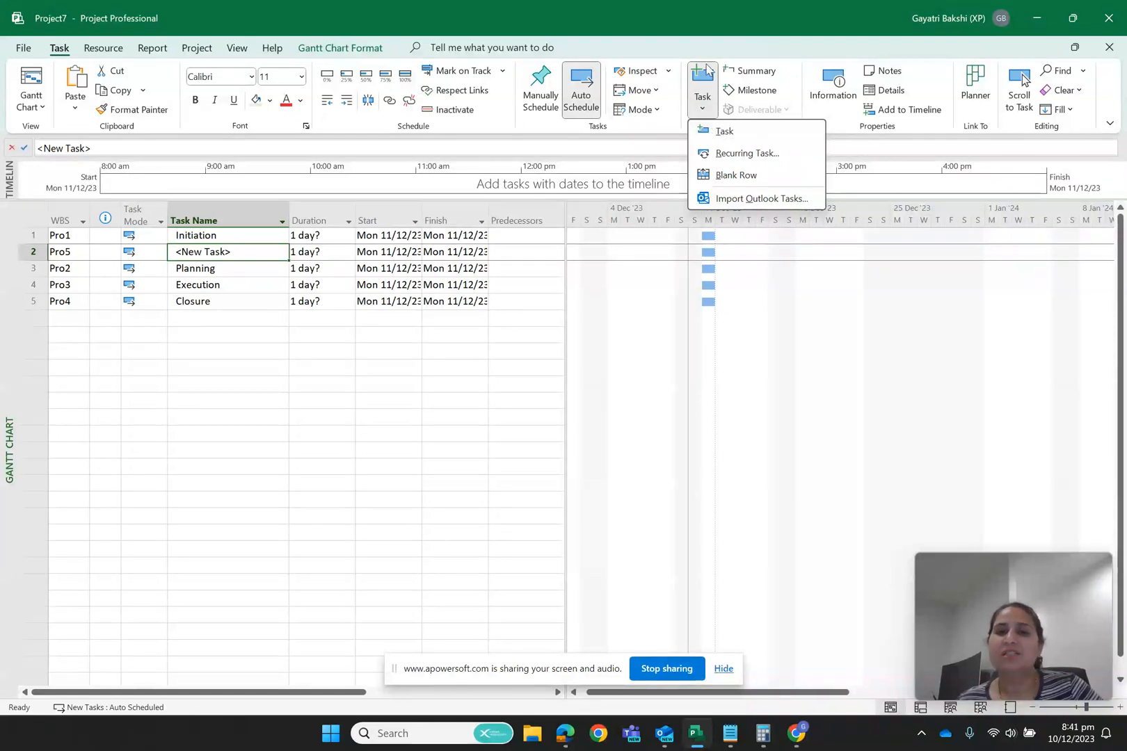
{"action": "left_click", "coordinate": [736, 176]}
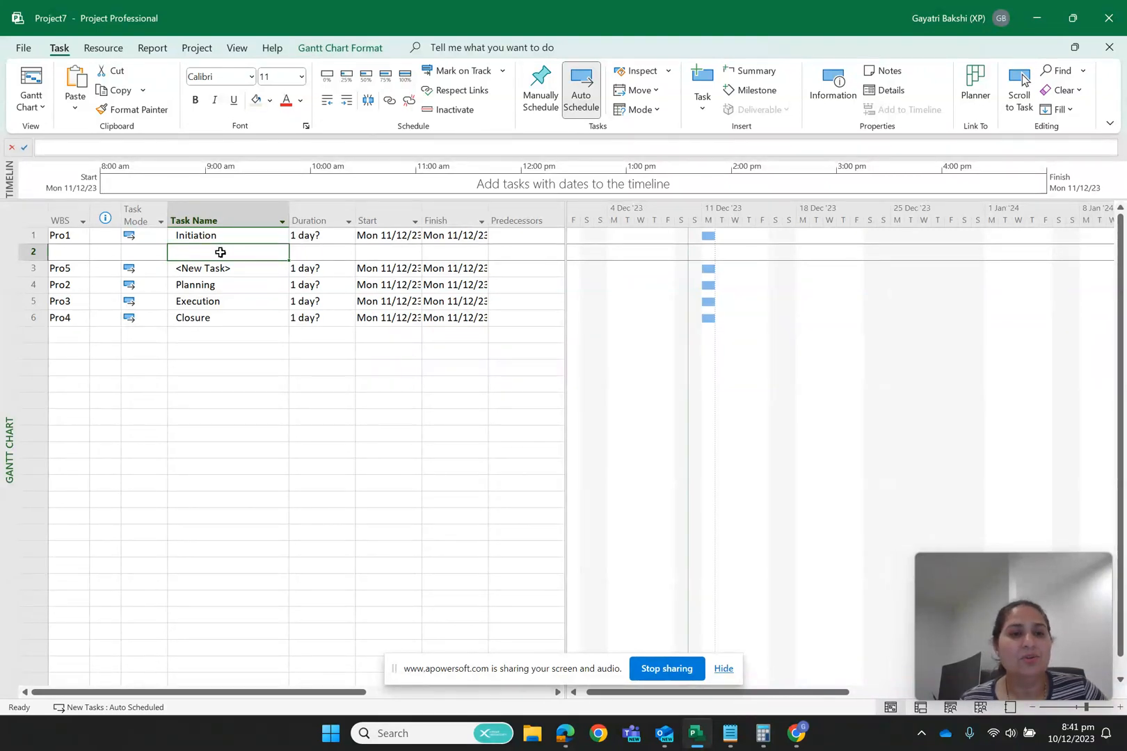
{"action": "left_click", "coordinate": [211, 380]}
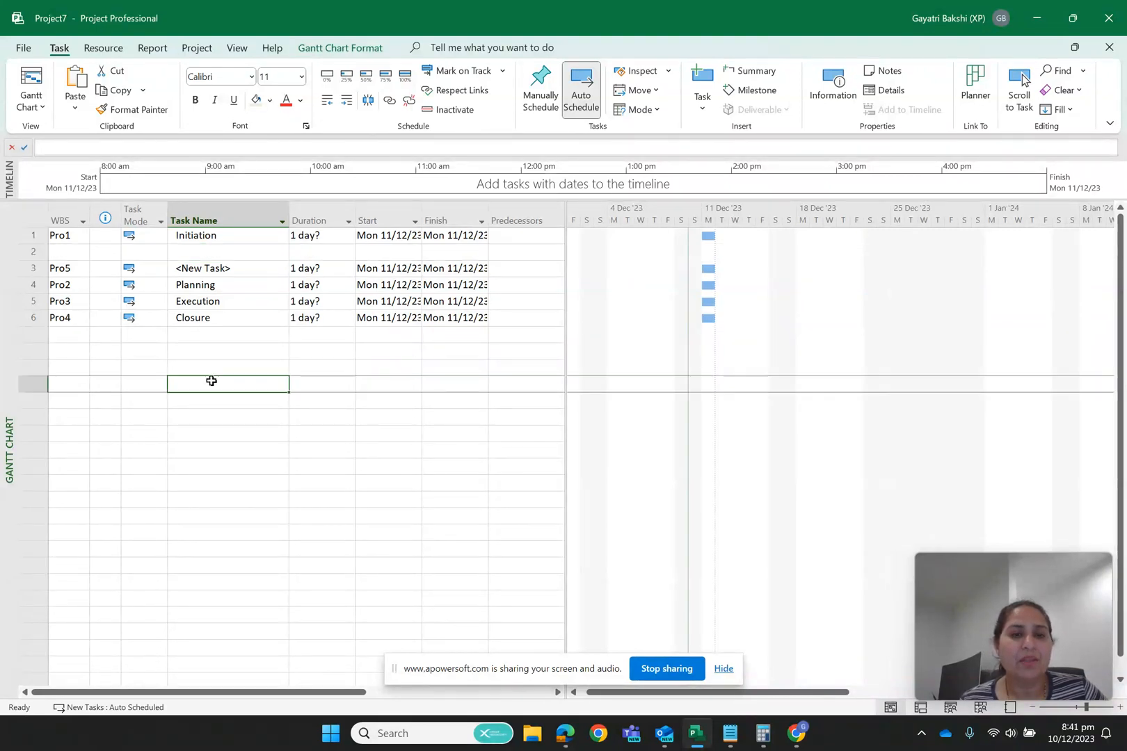
{"action": "left_click", "coordinate": [230, 248]}
{"action": "key", "text": "Delete"}
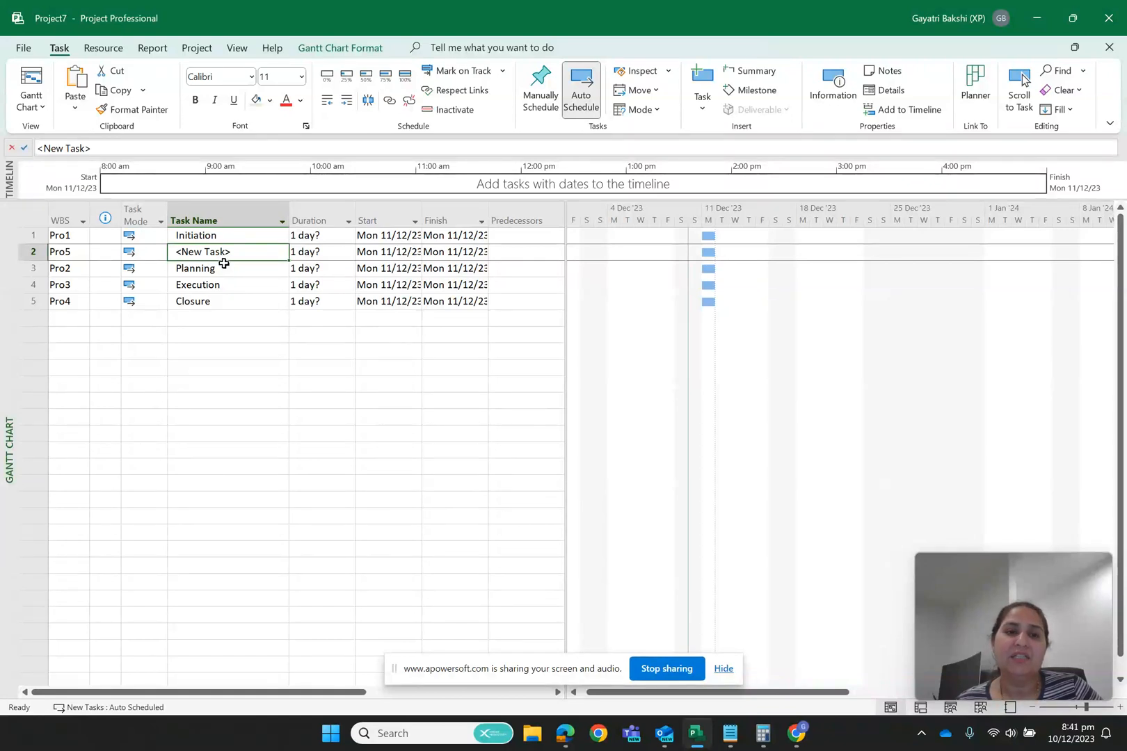
Step: Indent the new task below Initiation to make it a subtask and name it Scope statement
{"action": "left_click", "coordinate": [347, 104]}
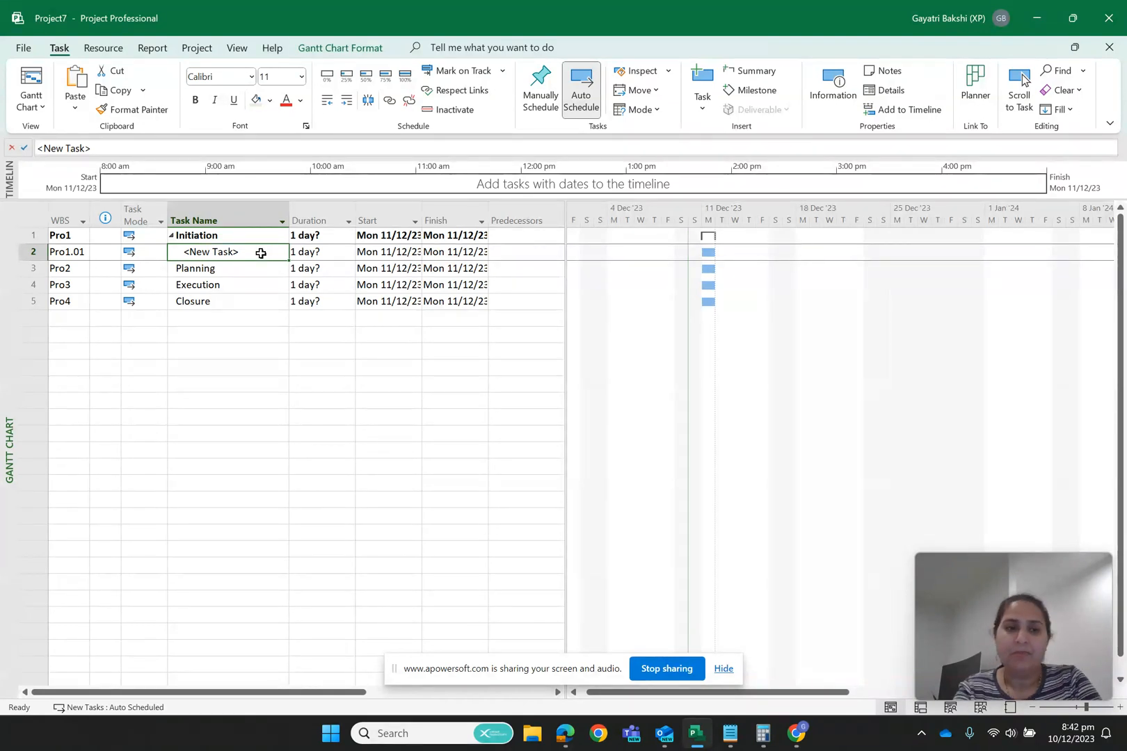
{"action": "type", "text": "Scope"}
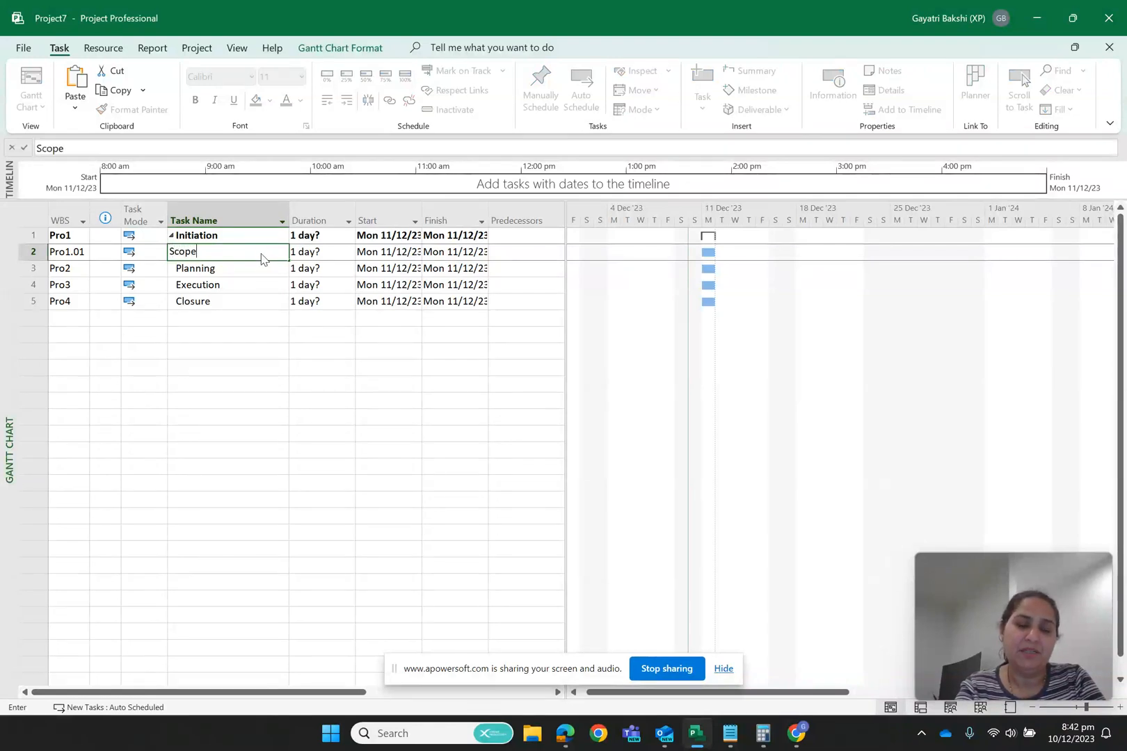
{"action": "type", "text": " statement"}
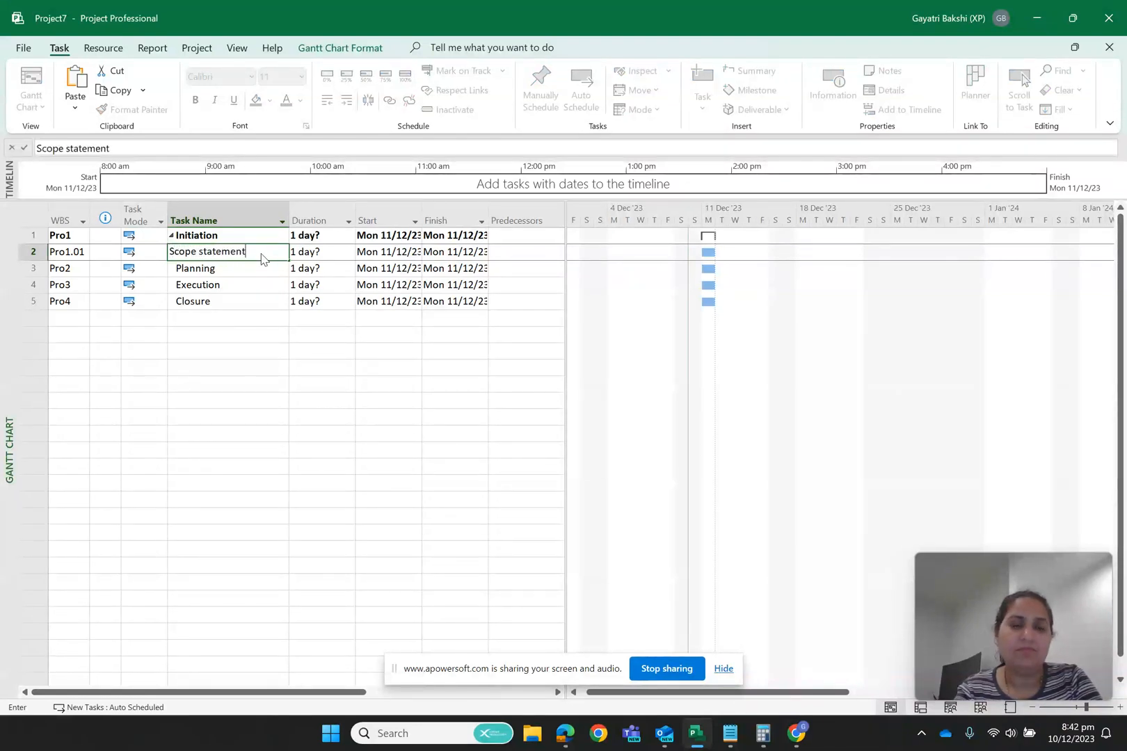
{"action": "left_click", "coordinate": [251, 379]}
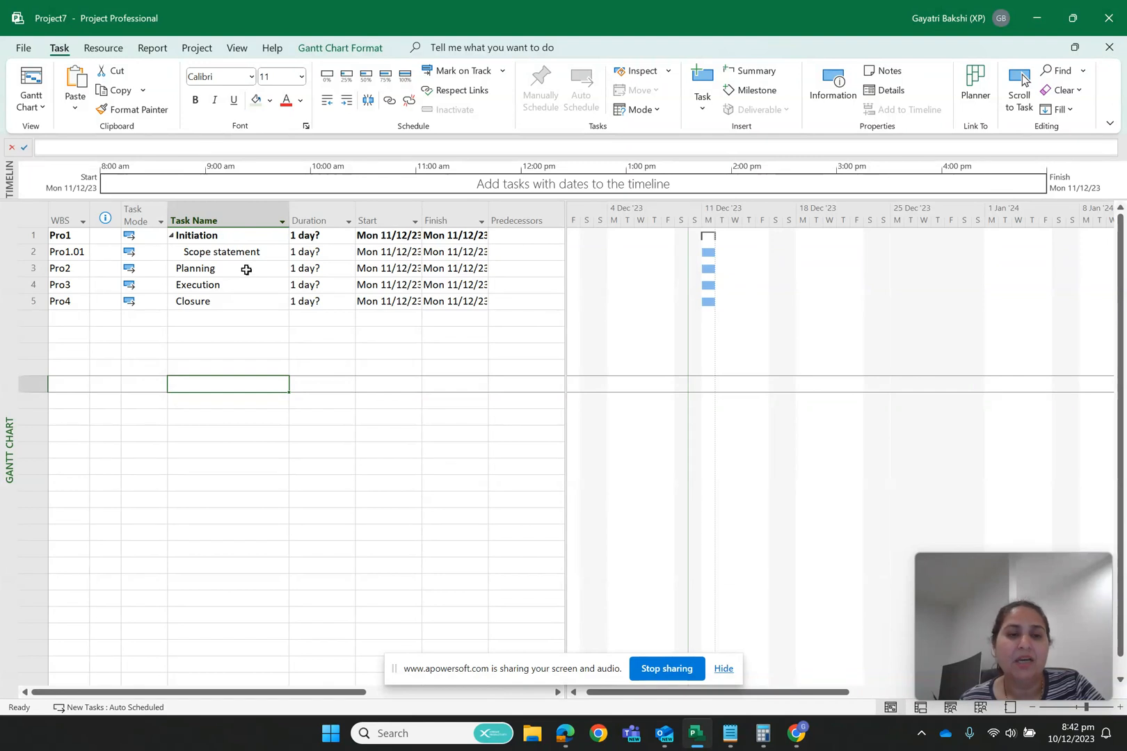
Step: Insert another Initiation subtask above Planning, at the same outline level as Scope statement, and name it Presentation to the client
{"action": "left_click", "coordinate": [244, 270]}
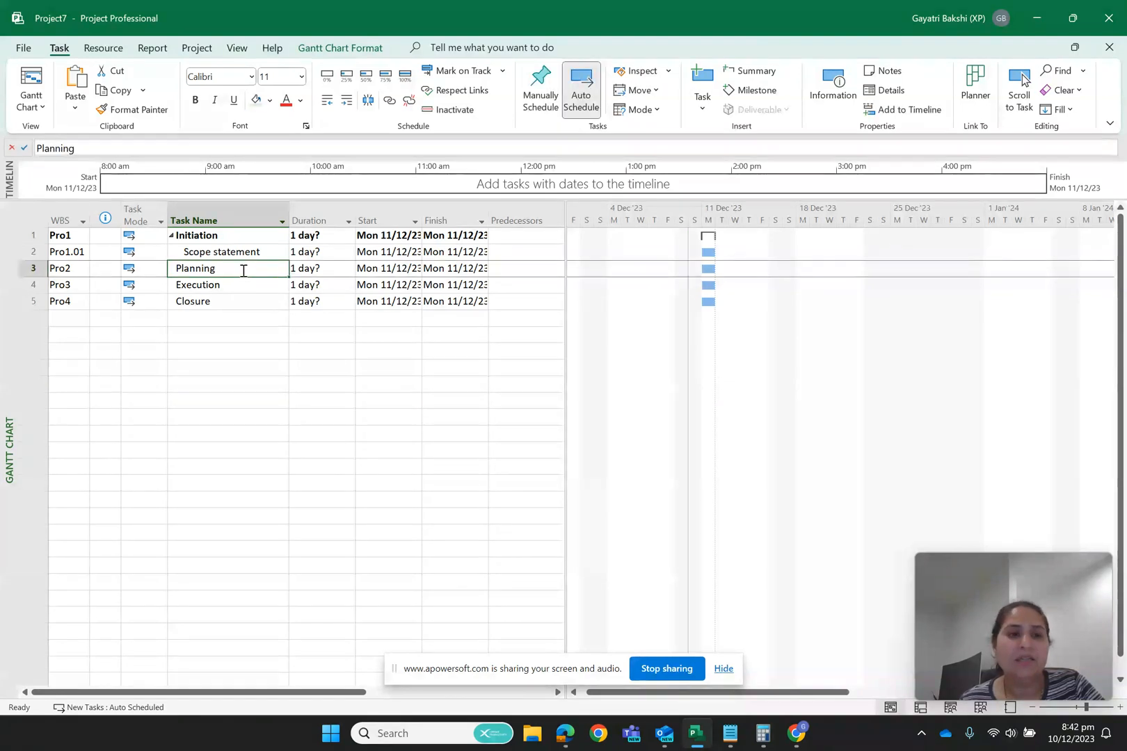
{"action": "right_click", "coordinate": [244, 272]}
{"action": "left_click", "coordinate": [293, 395]}
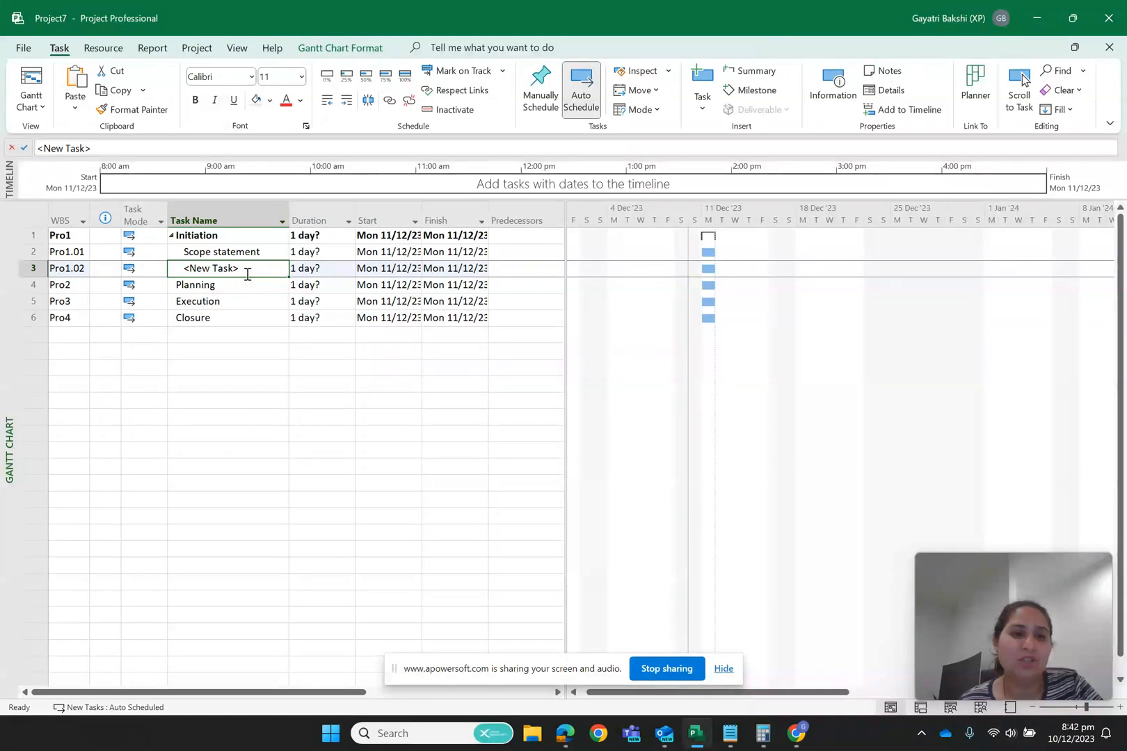
{"action": "left_click", "coordinate": [348, 102]}
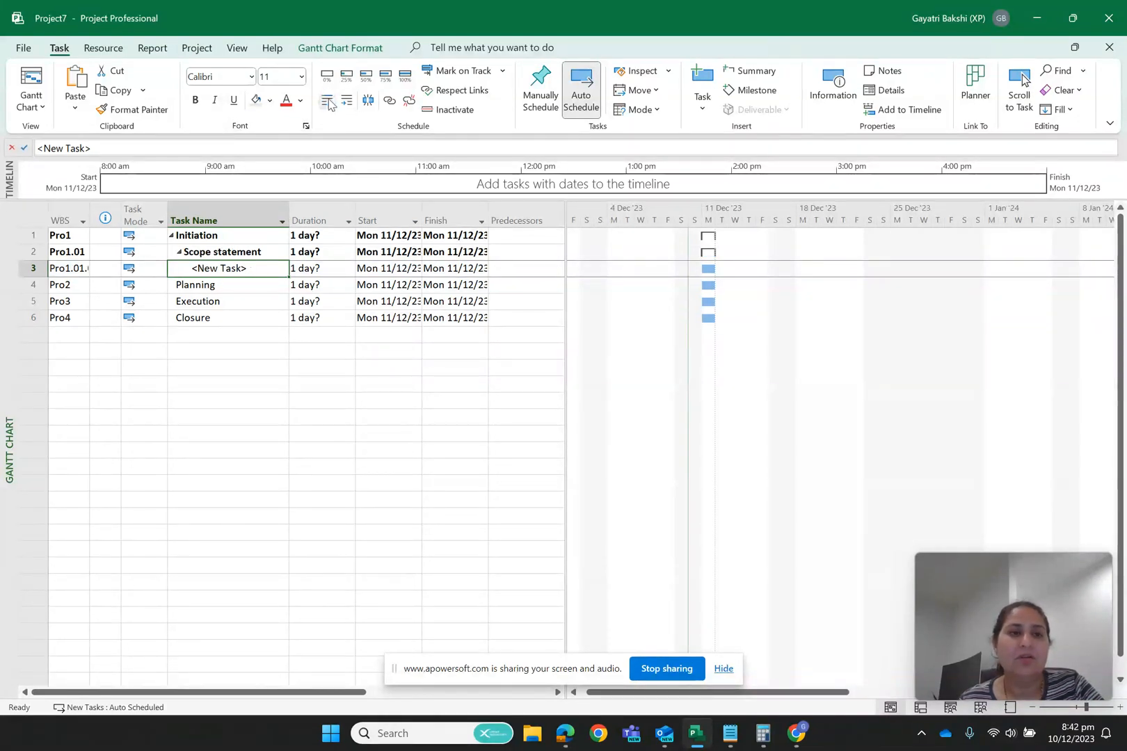
{"action": "left_click", "coordinate": [328, 102]}
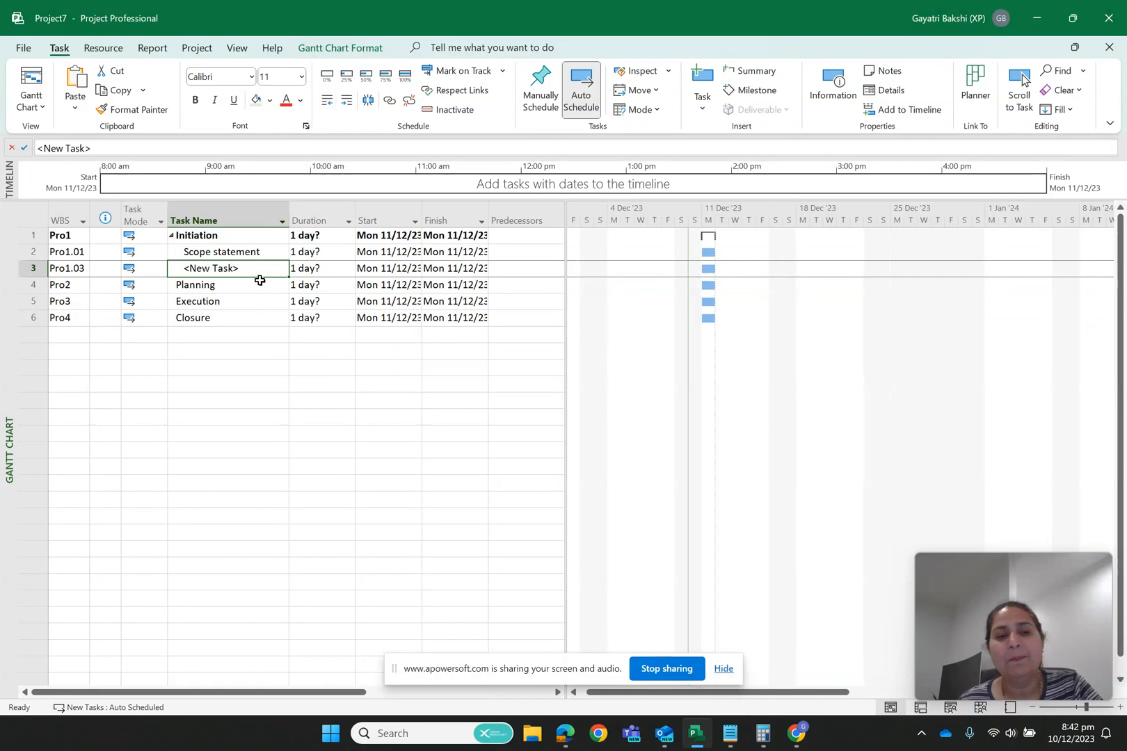
{"action": "type", "text": "Presentation t"}
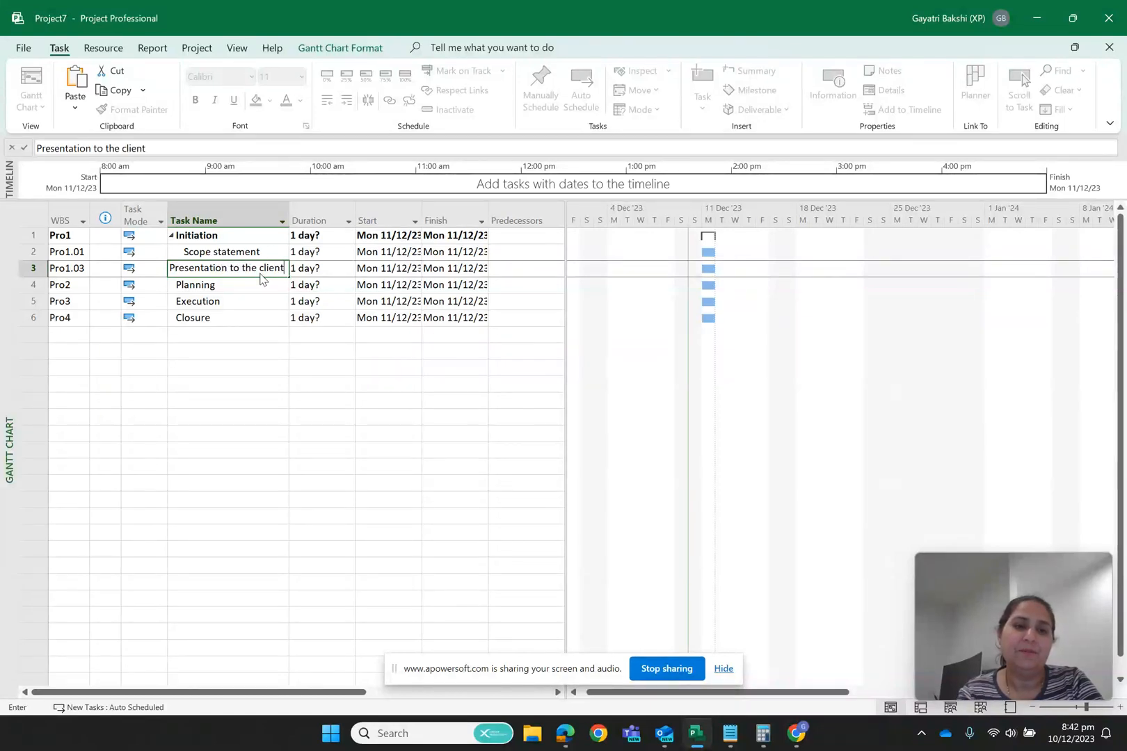
{"action": "type", "text": "o the client"}
{"action": "left_click", "coordinate": [267, 391]}
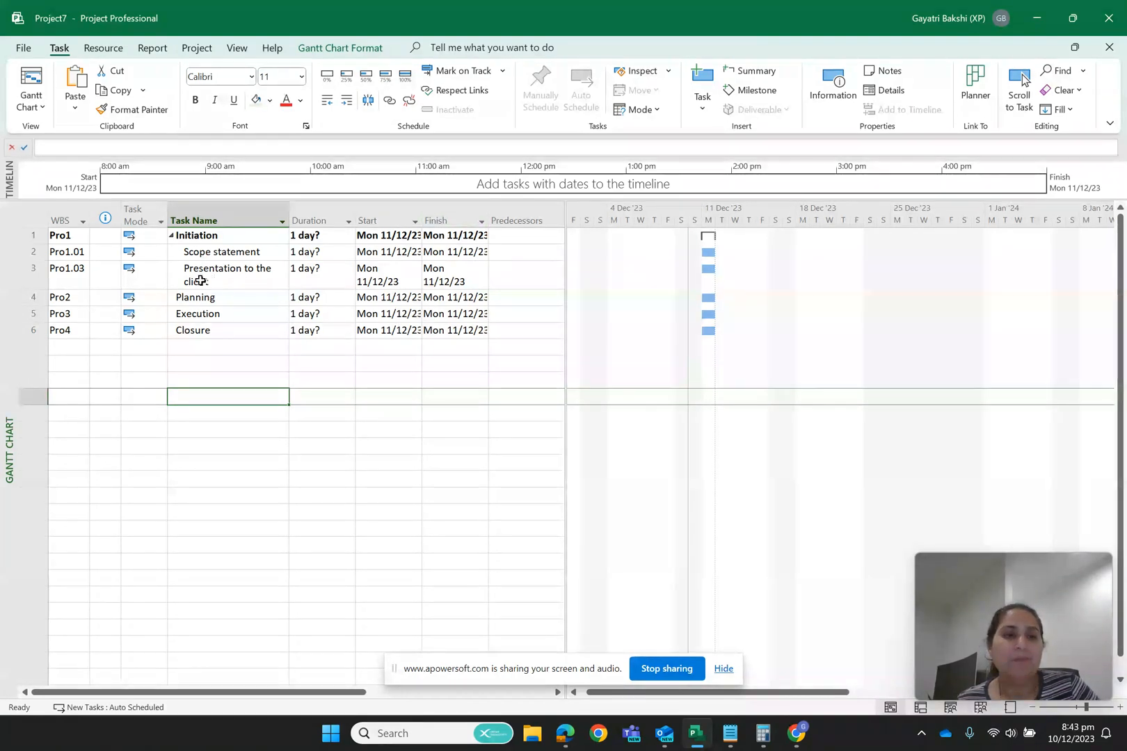
Step: Collapse the subtasks under the Initiation summary task and expand them again
{"action": "left_click", "coordinate": [172, 237]}
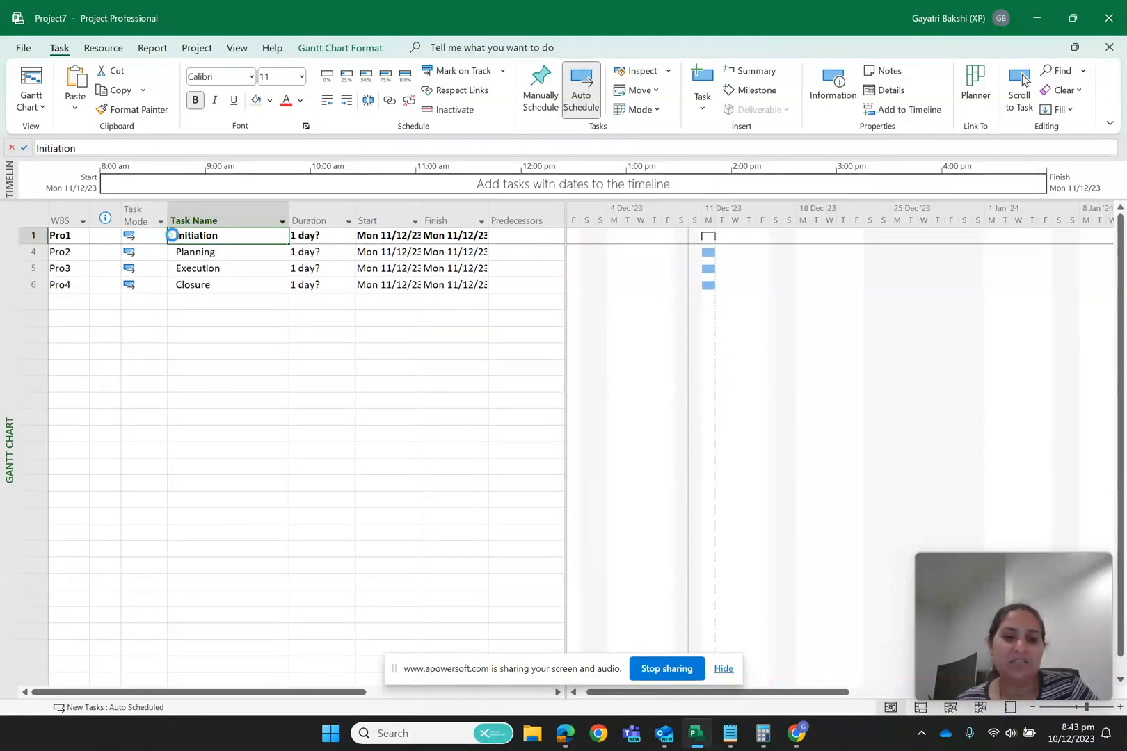
{"action": "left_click", "coordinate": [172, 237]}
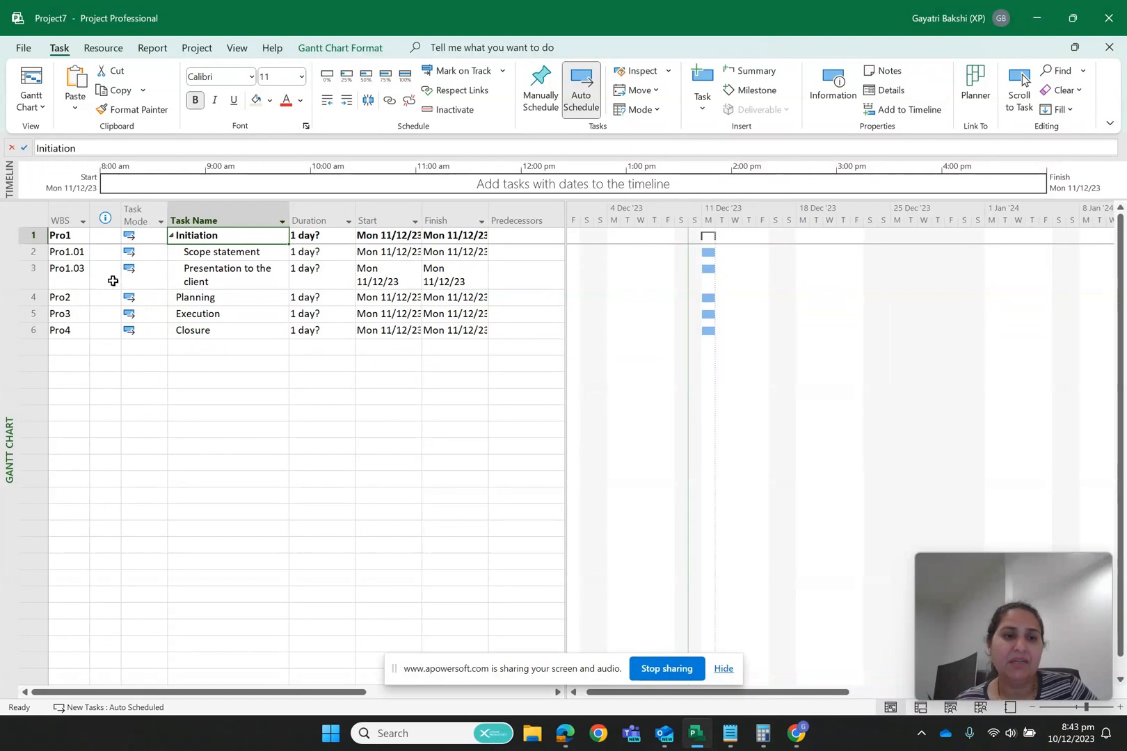
Step: Insert a new task between Planning and Execution and name it Development of project plan
{"action": "left_click", "coordinate": [222, 313]}
{"action": "right_click", "coordinate": [223, 313]}
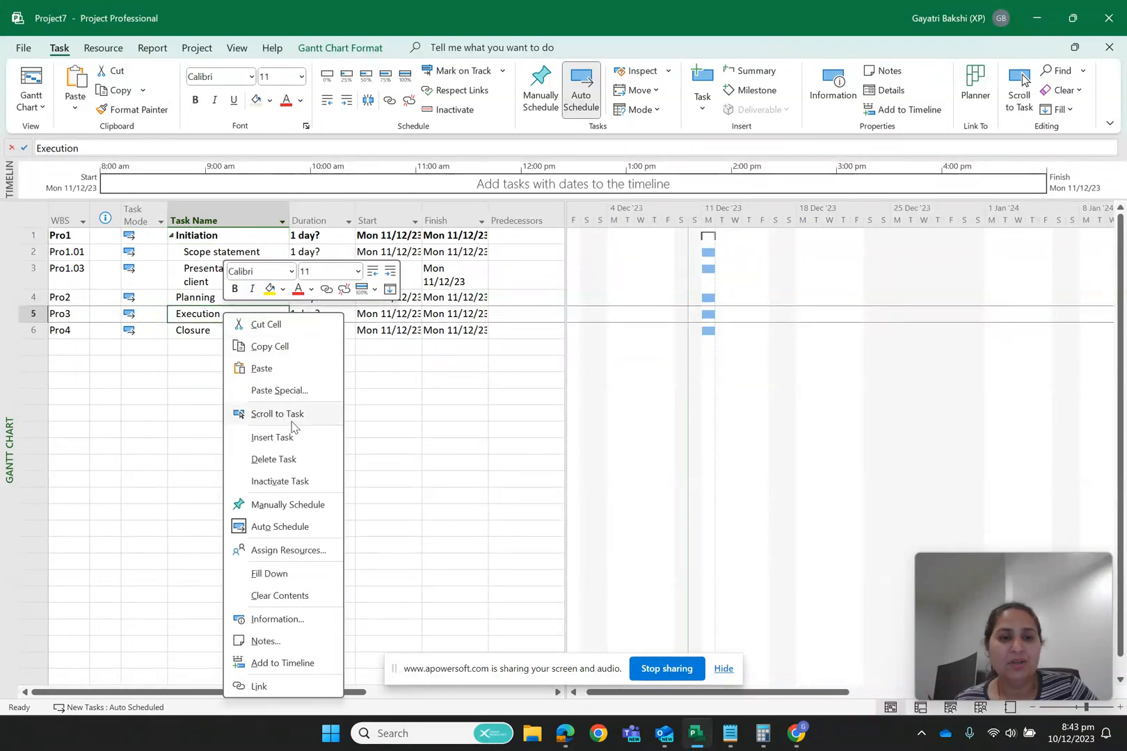
{"action": "left_click", "coordinate": [272, 437]}
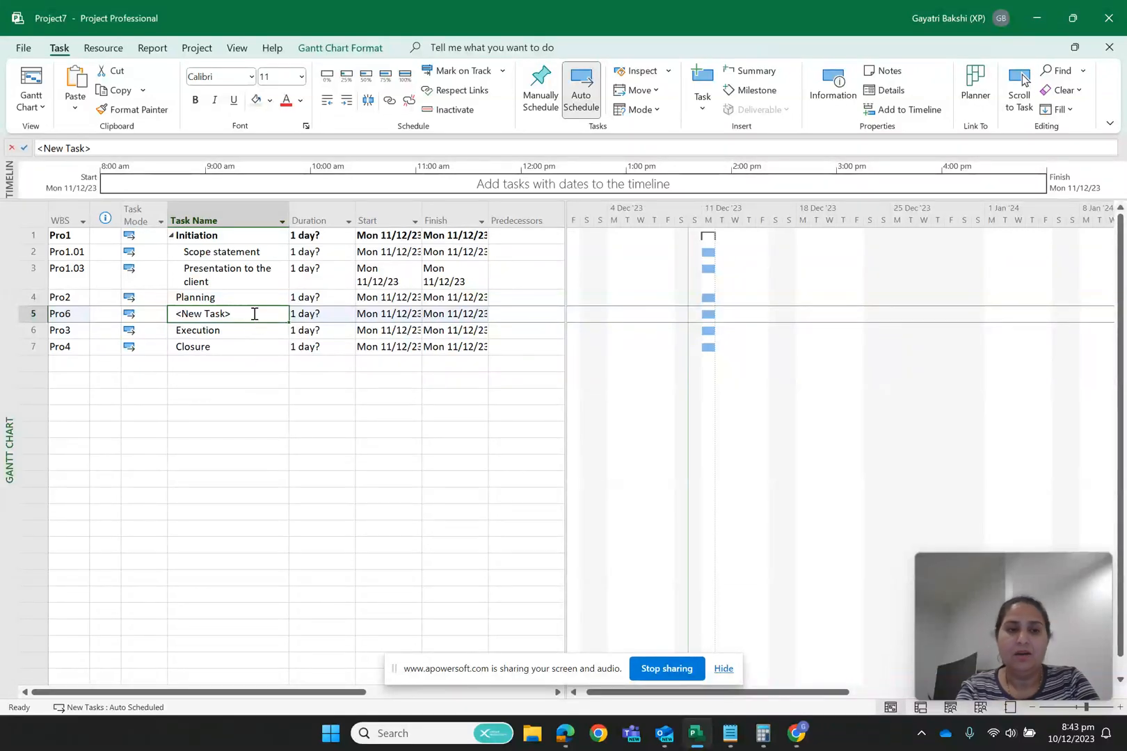
{"action": "type", "text": "Development of project plan"}
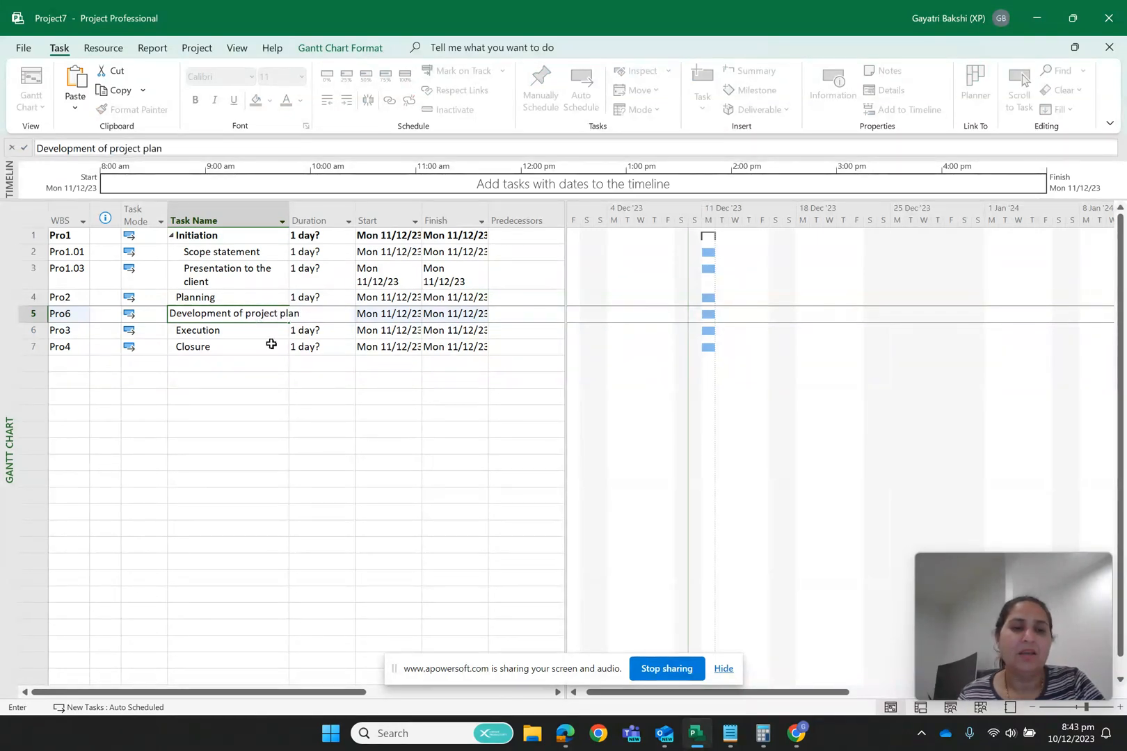
{"action": "left_click", "coordinate": [270, 369]}
Step: Insert another task directly above Execution and name it presentation of project plan
{"action": "left_click", "coordinate": [216, 345]}
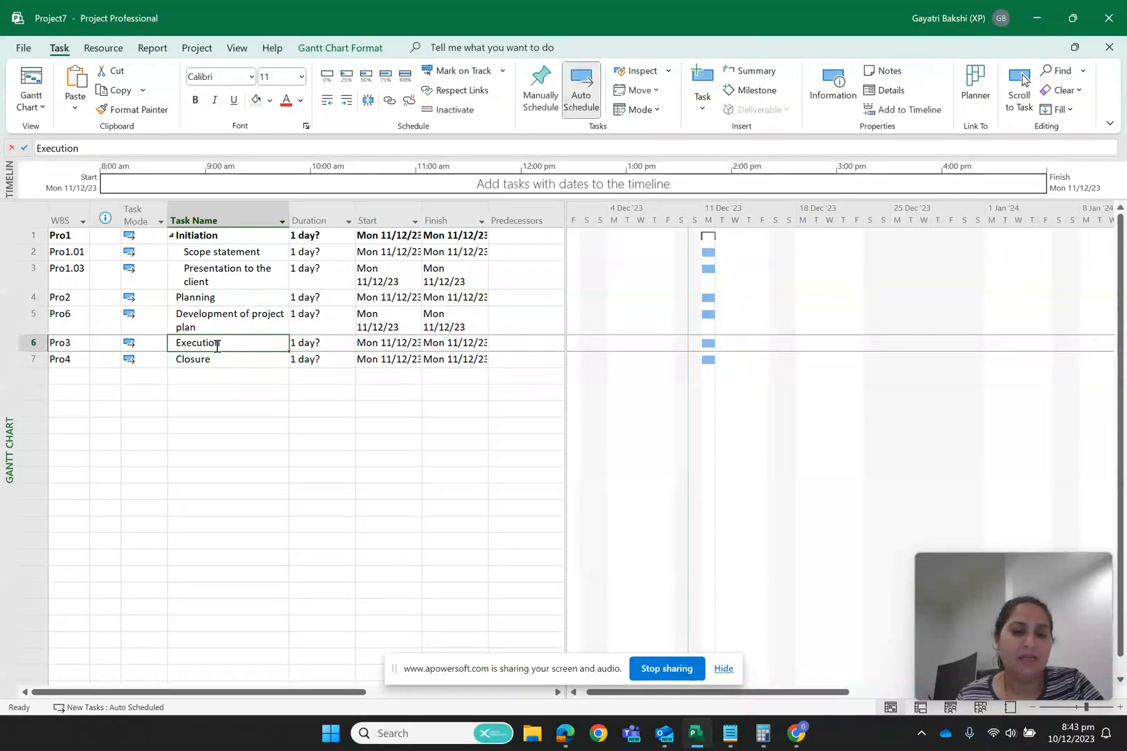
{"action": "right_click", "coordinate": [218, 346]}
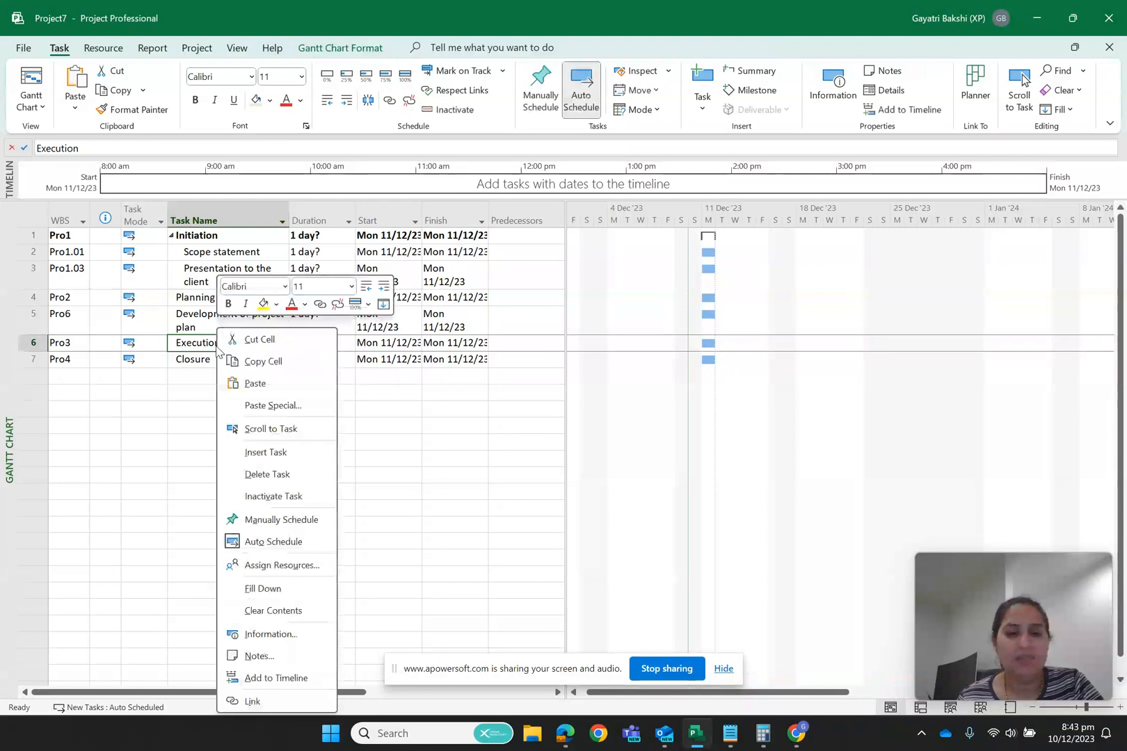
{"action": "left_click", "coordinate": [265, 454]}
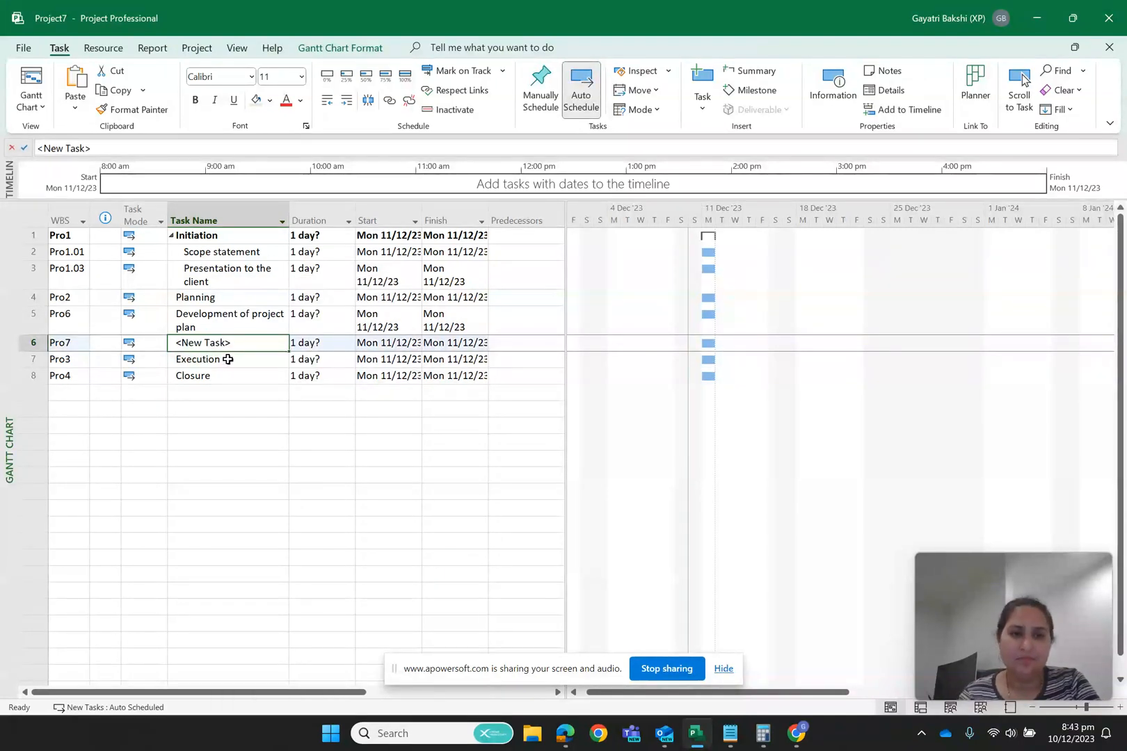
{"action": "type", "text": "presentation of project plan"}
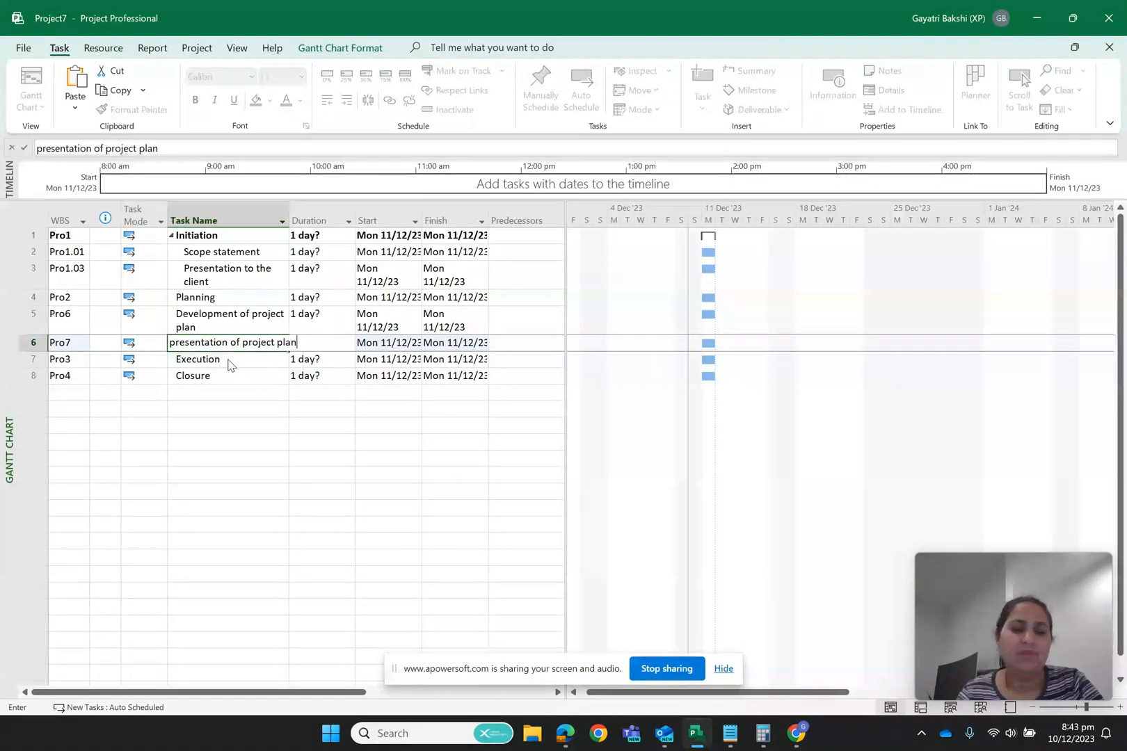
{"action": "left_click", "coordinate": [236, 444]}
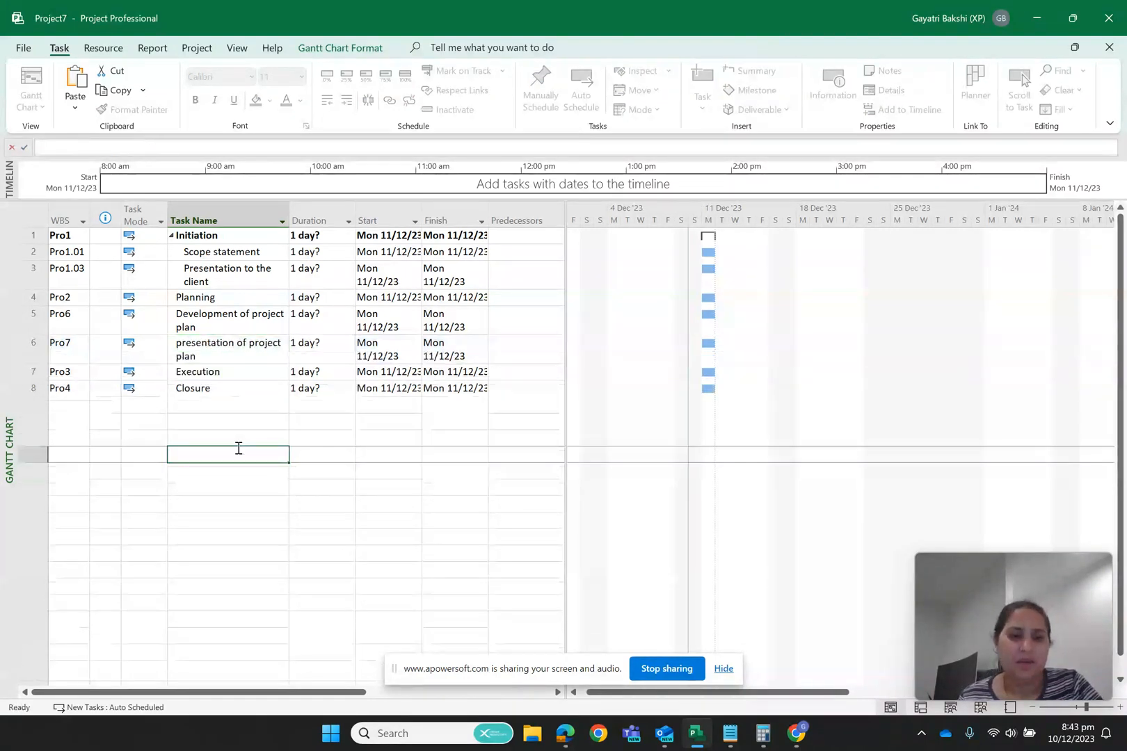
Step: Insert a third planning task directly above Execution and name it Team forming meeting
{"action": "left_click", "coordinate": [208, 371]}
{"action": "right_click", "coordinate": [208, 370]}
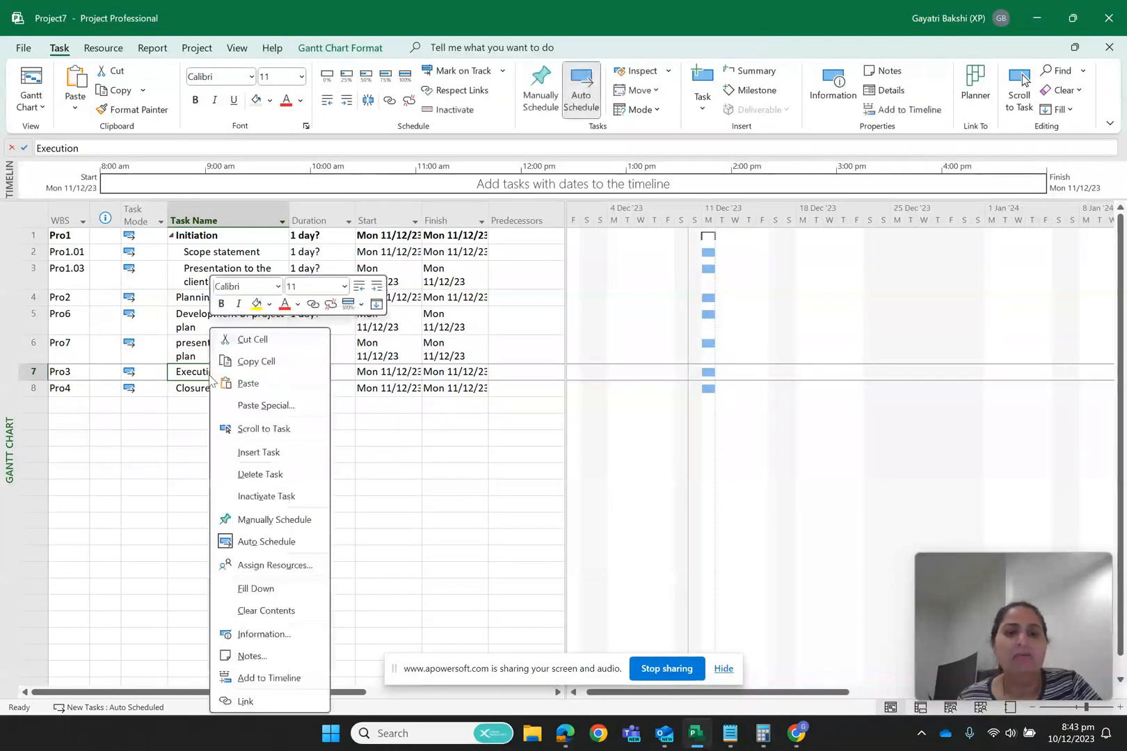
{"action": "left_click", "coordinate": [266, 451]}
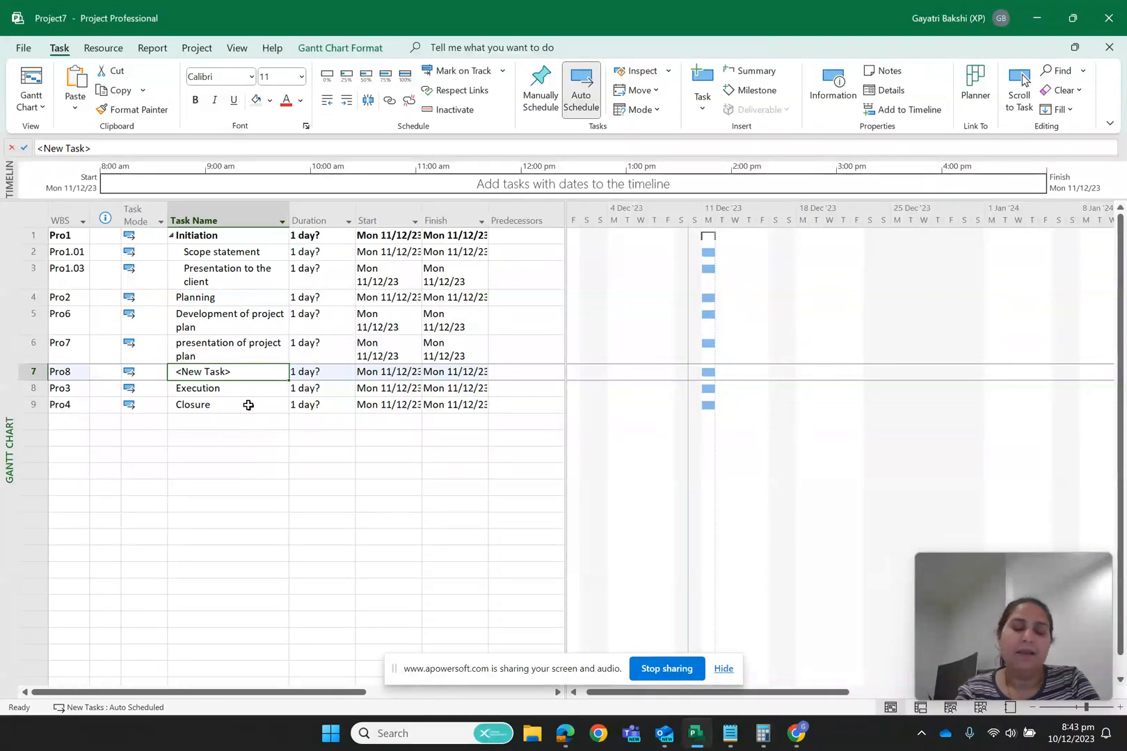
{"action": "type", "text": "Team"}
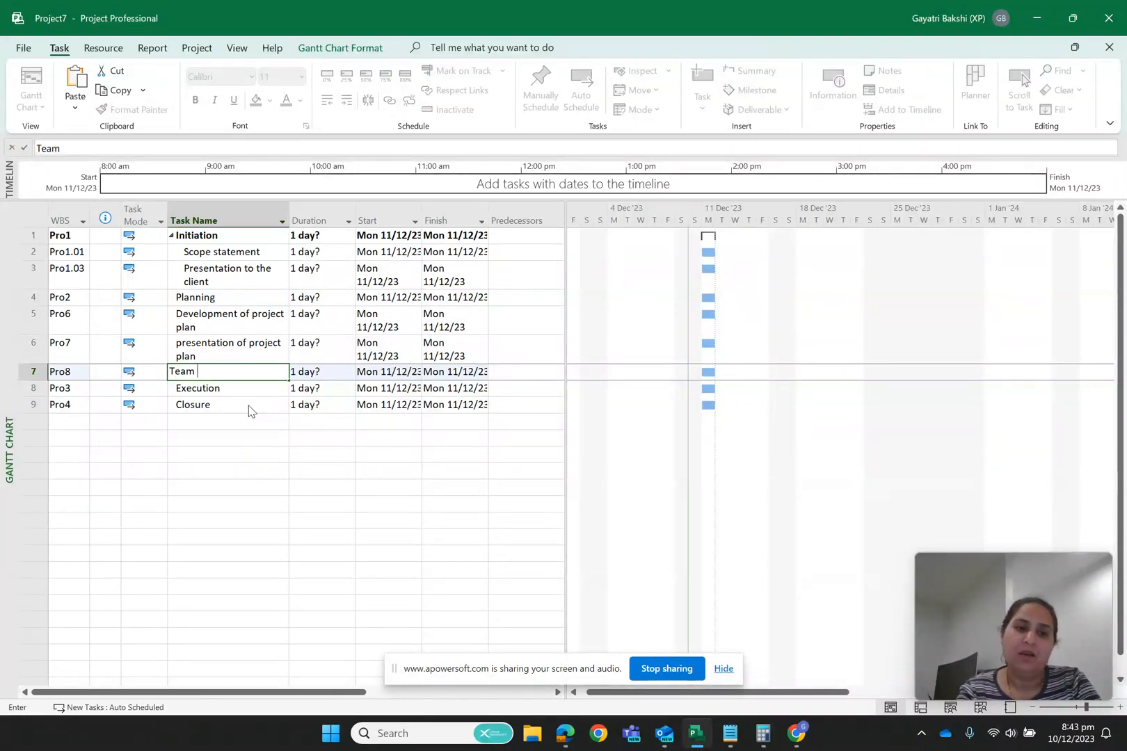
{"action": "type", "text": " forming meeting"}
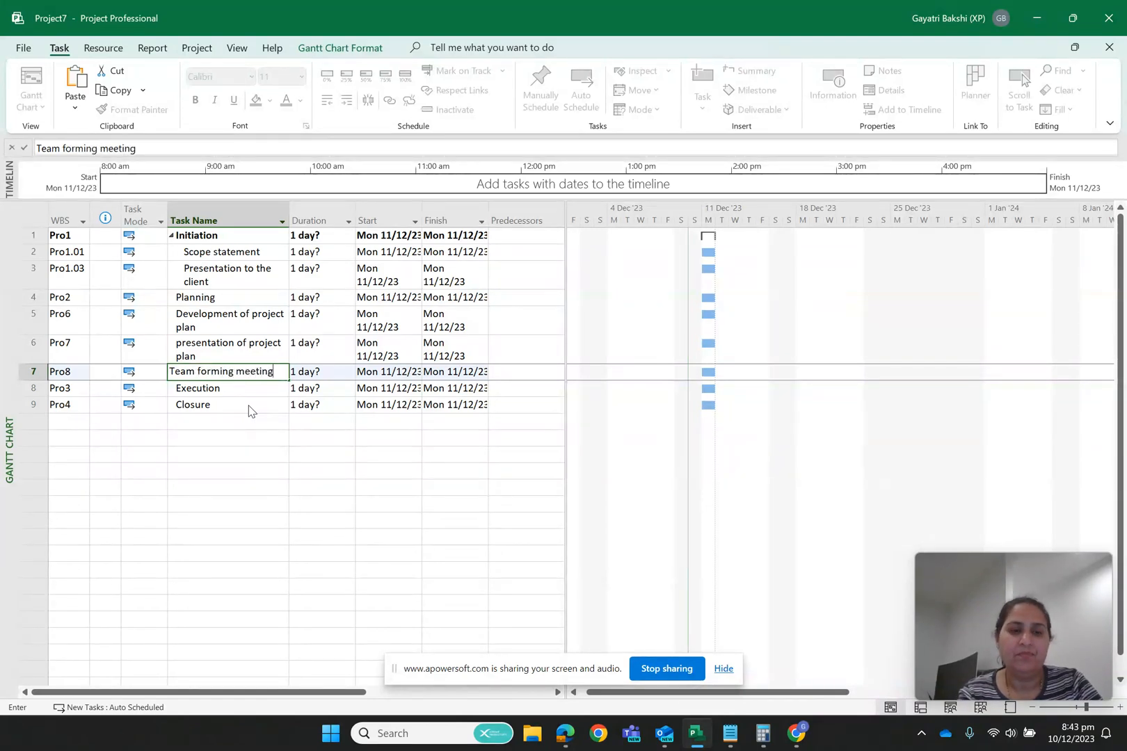
{"action": "left_click", "coordinate": [254, 537]}
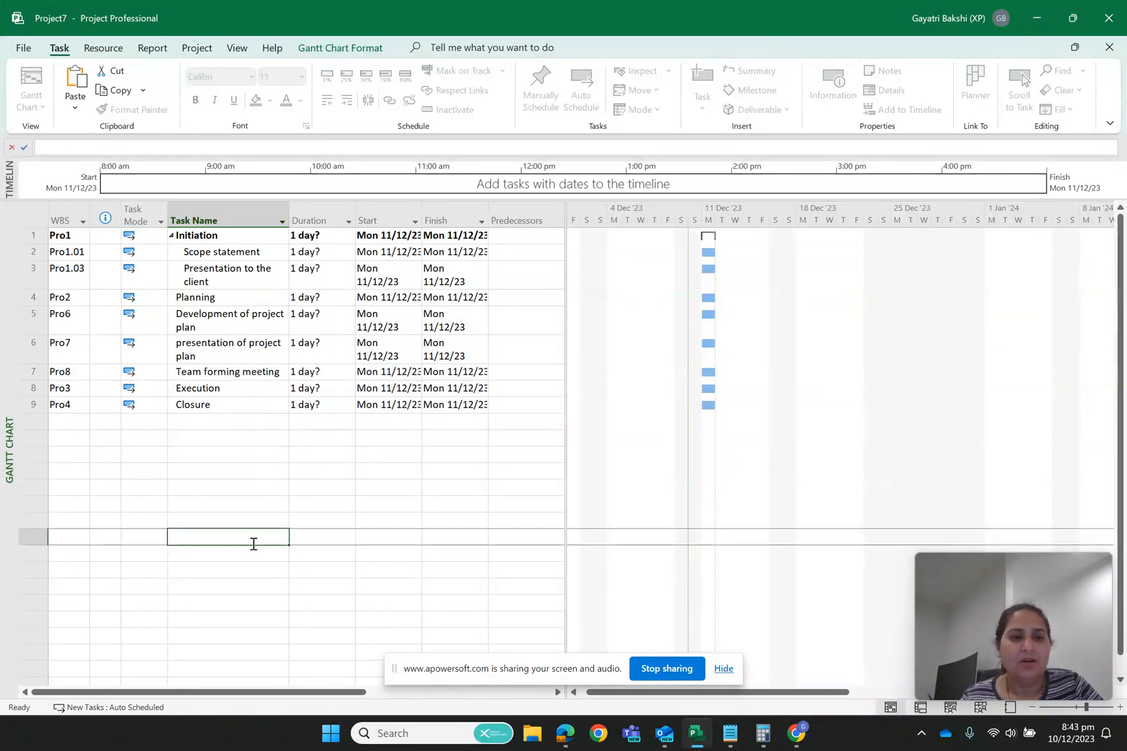
Step: Indent the three tasks below Planning to make them its subtasks, and widen the Task Name column to fit their names on one line
{"action": "left_click", "coordinate": [217, 326]}
{"action": "left_click", "coordinate": [210, 348], "text": "shift"}
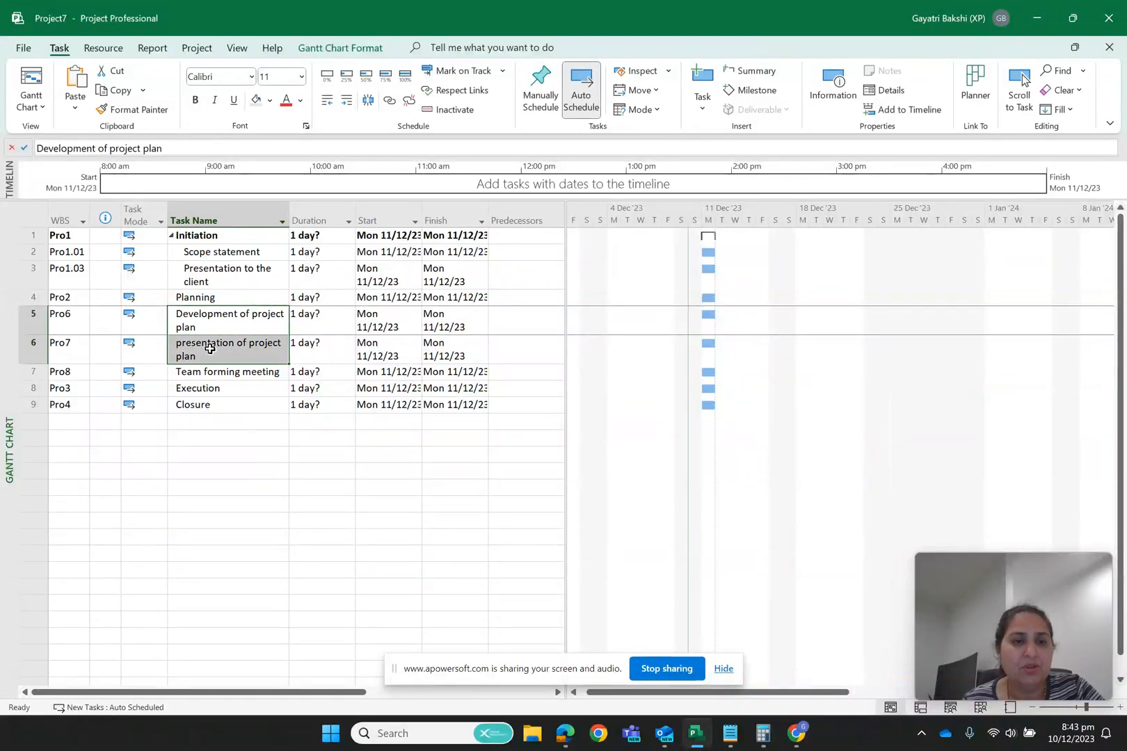
{"action": "left_click", "coordinate": [201, 375], "text": "shift"}
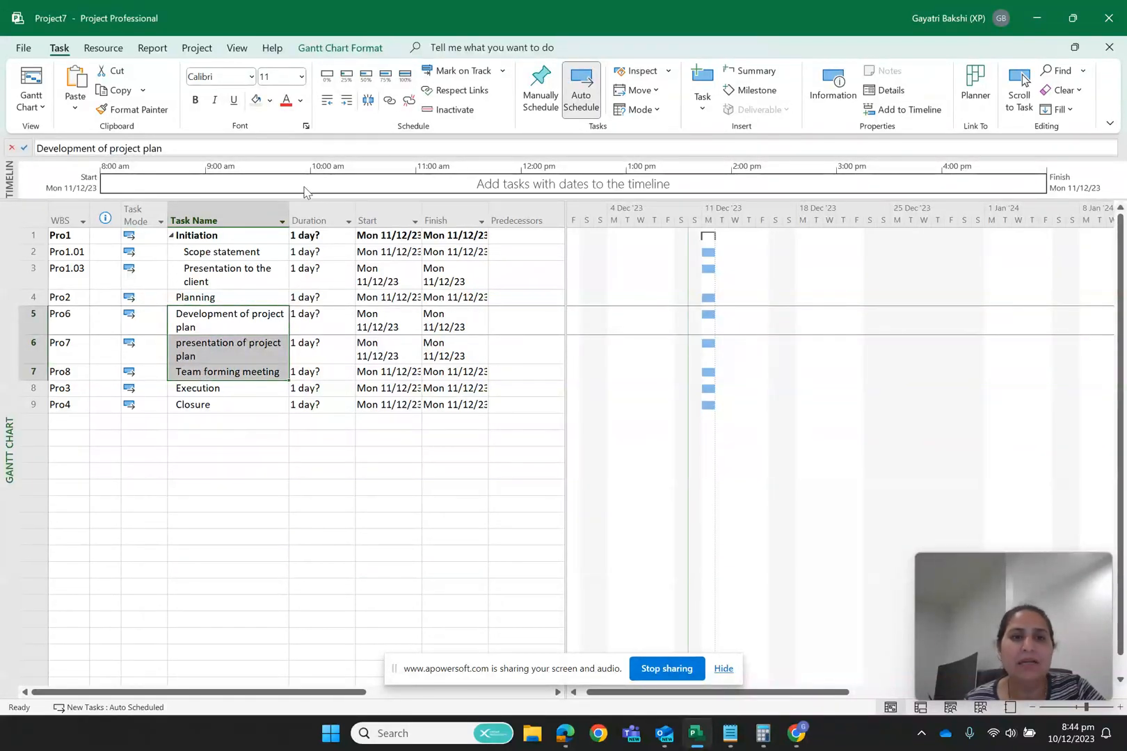
{"action": "left_click", "coordinate": [347, 107]}
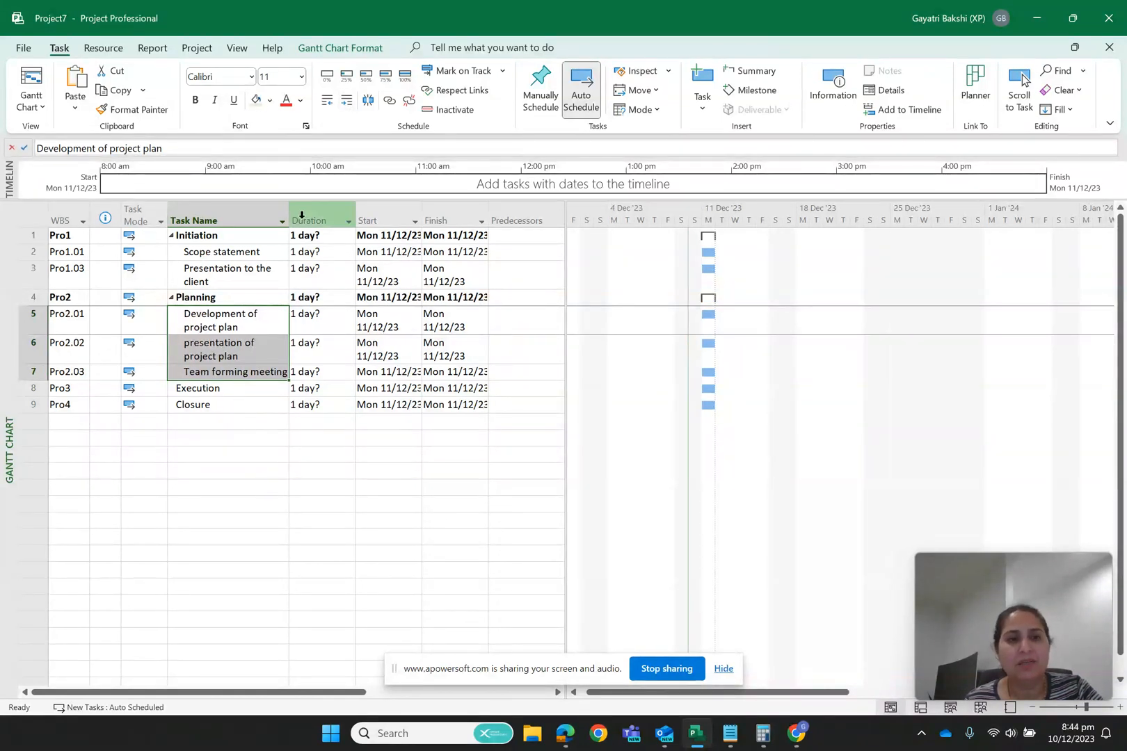
{"action": "left_click_drag", "start_coordinate": [327, 201], "coordinate": [324, 200]}
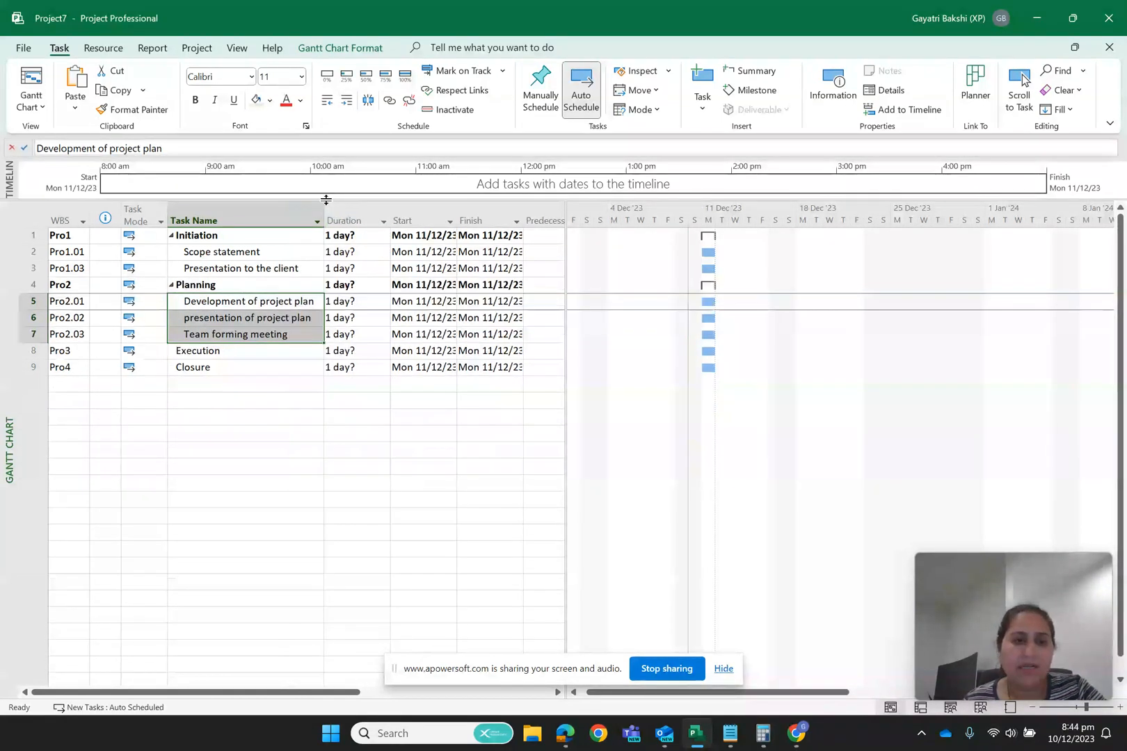
Step: Insert a new task between Execution and Closure and name it UX Designs
{"action": "left_click", "coordinate": [217, 371]}
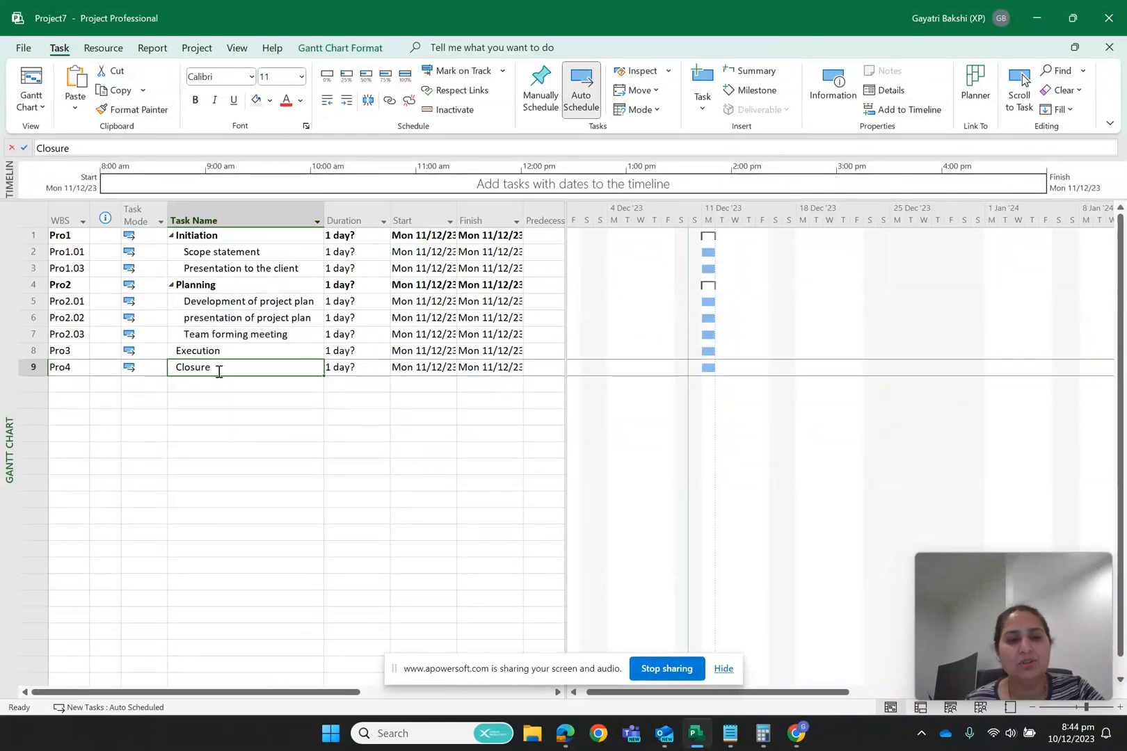
{"action": "right_click", "coordinate": [217, 370]}
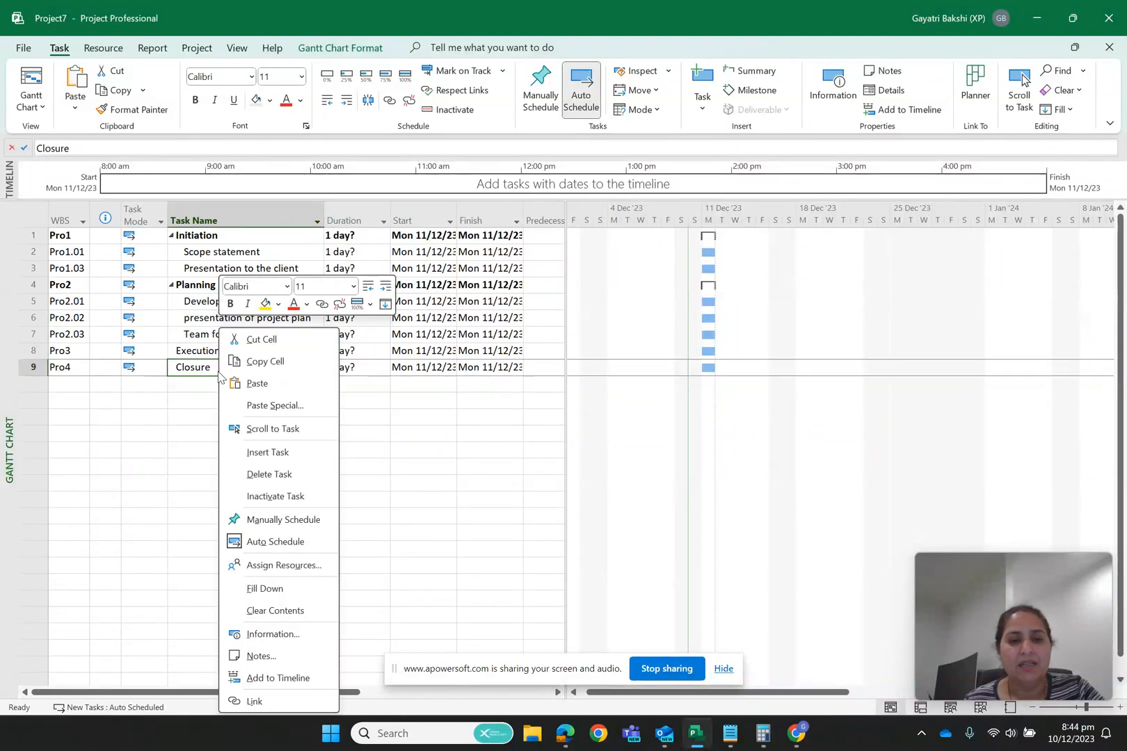
{"action": "left_click", "coordinate": [278, 452]}
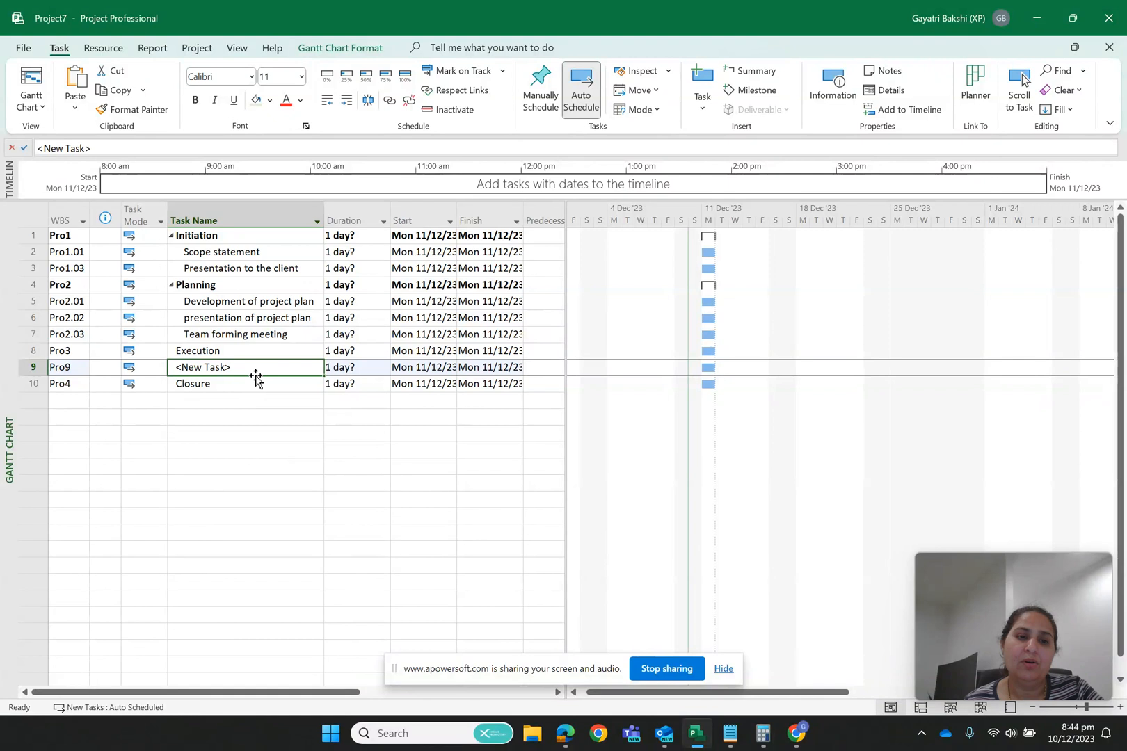
{"action": "type", "text": "UX Designs"}
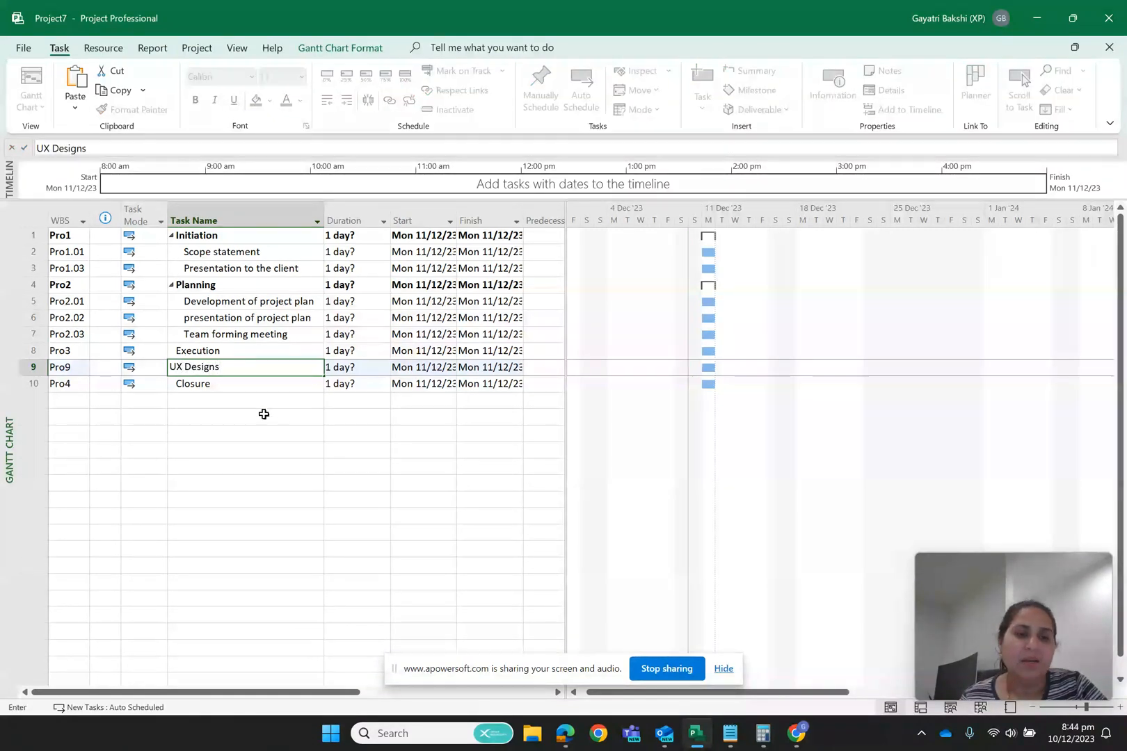
{"action": "left_click", "coordinate": [262, 416]}
Step: Insert a task named Development between UX Designs and Closure, accepting the WBS code length notice
{"action": "left_click", "coordinate": [223, 384]}
{"action": "right_click", "coordinate": [224, 384]}
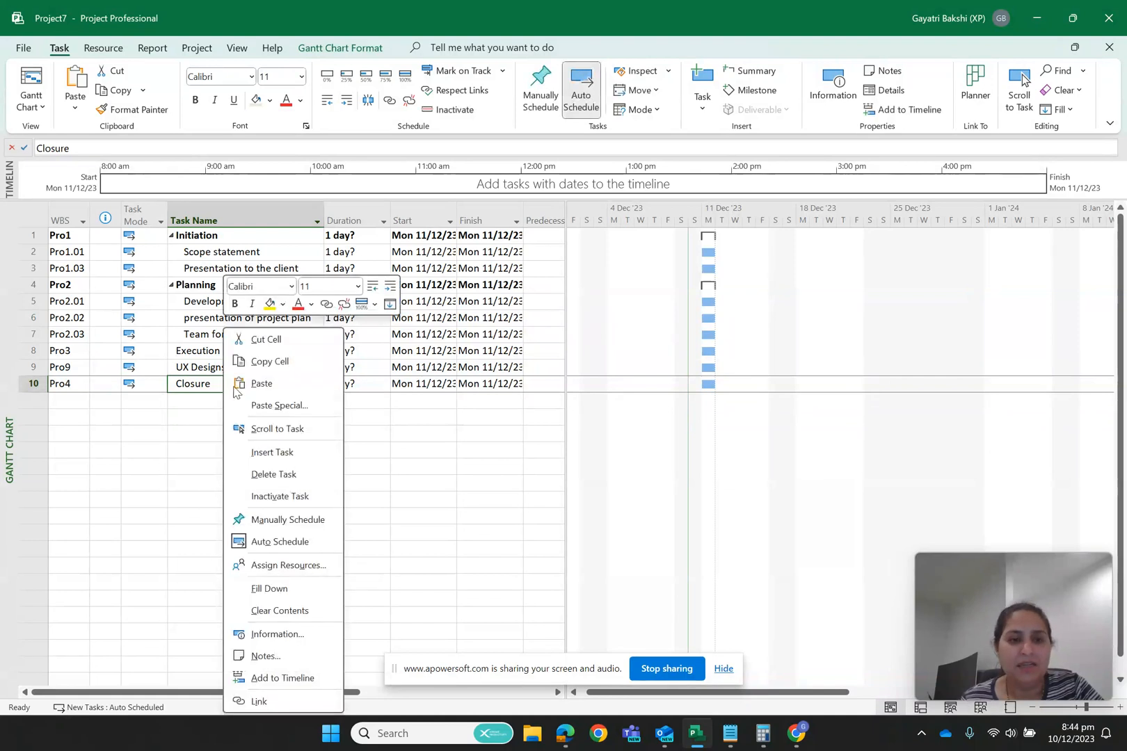
{"action": "left_click", "coordinate": [277, 452]}
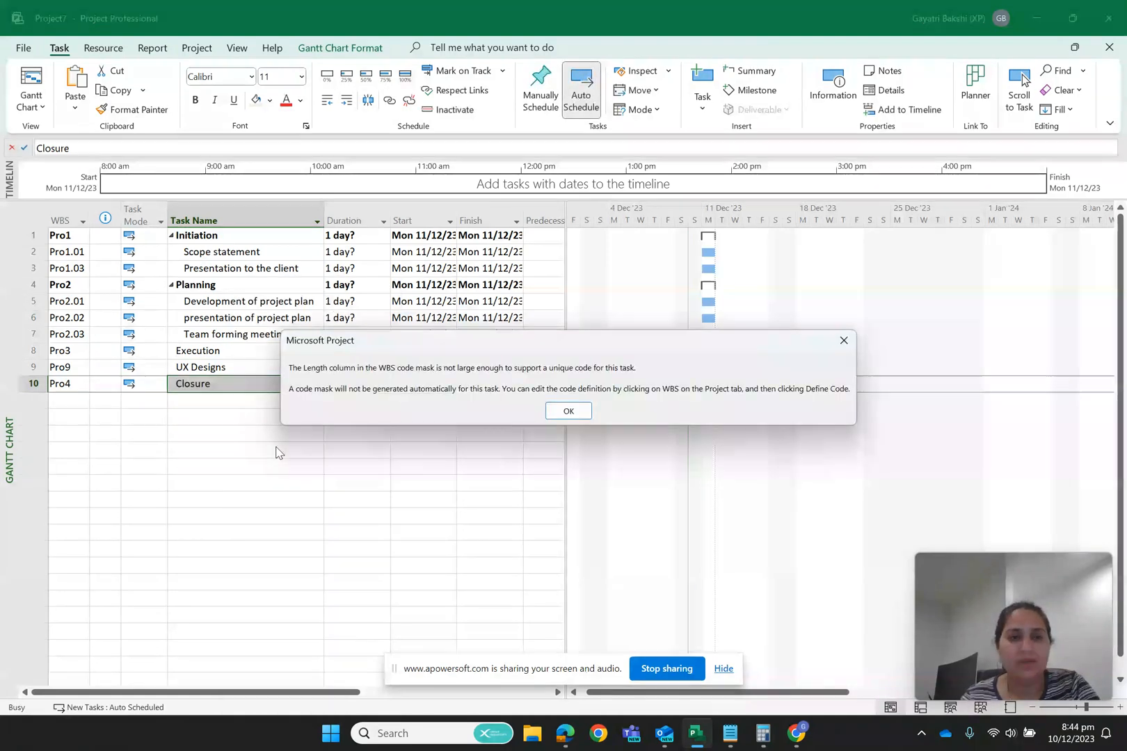
{"action": "left_click", "coordinate": [577, 410]}
{"action": "type", "text": "Development"}
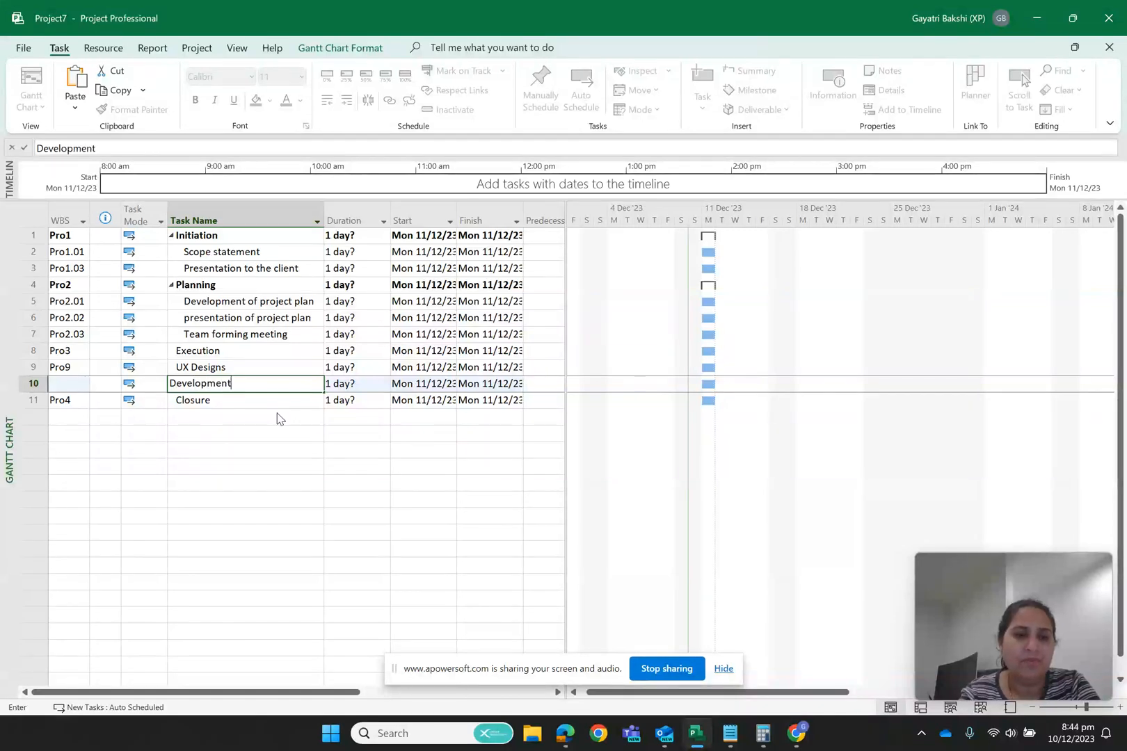
{"action": "left_click", "coordinate": [226, 462]}
Step: Insert a task named Testing between Development and Closure, accepting the WBS code length notice
{"action": "left_click", "coordinate": [224, 403]}
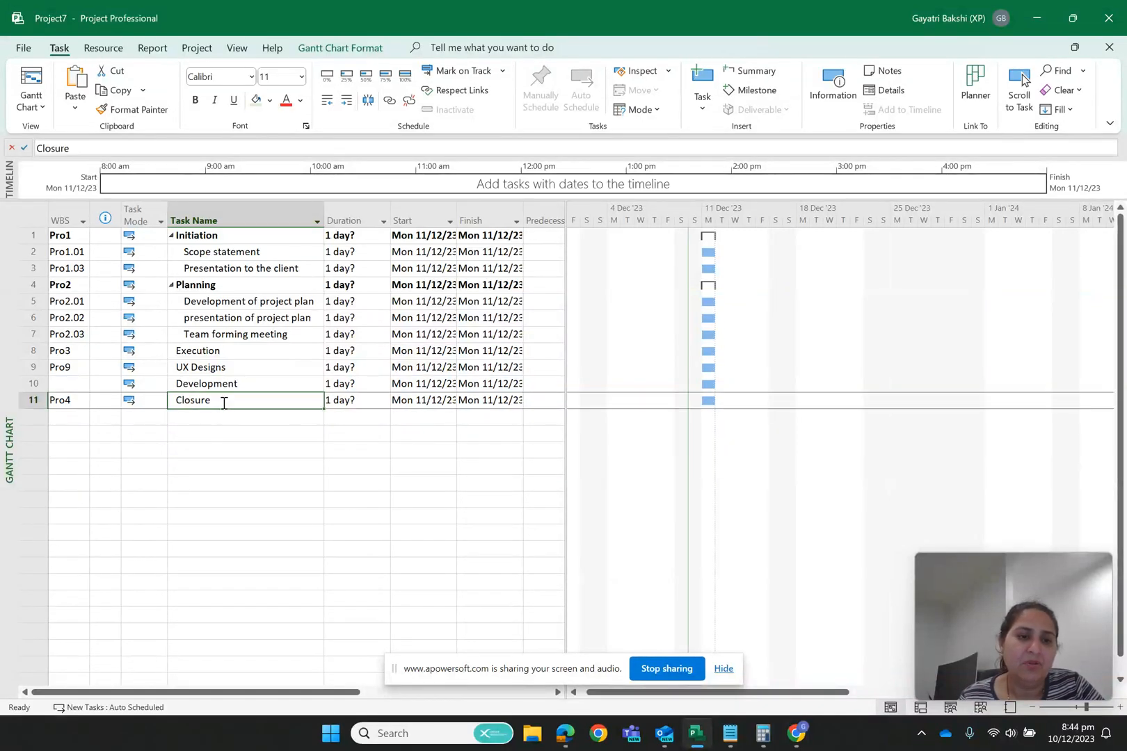
{"action": "right_click", "coordinate": [224, 403]}
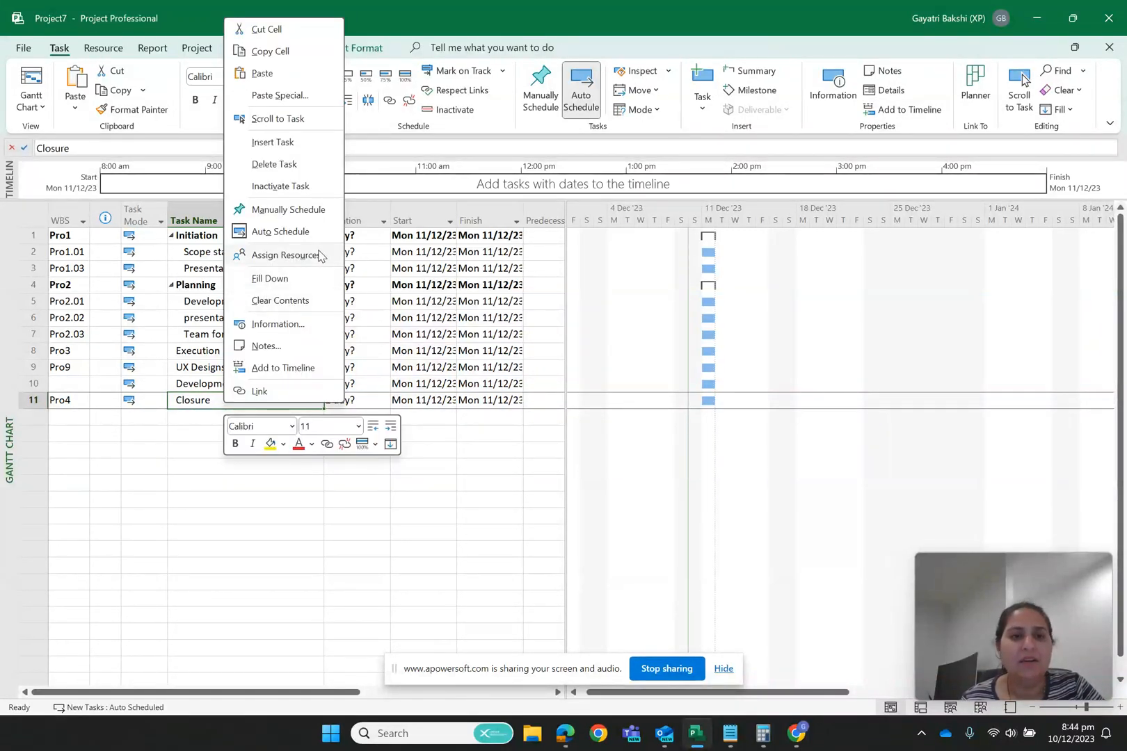
{"action": "left_click", "coordinate": [275, 144]}
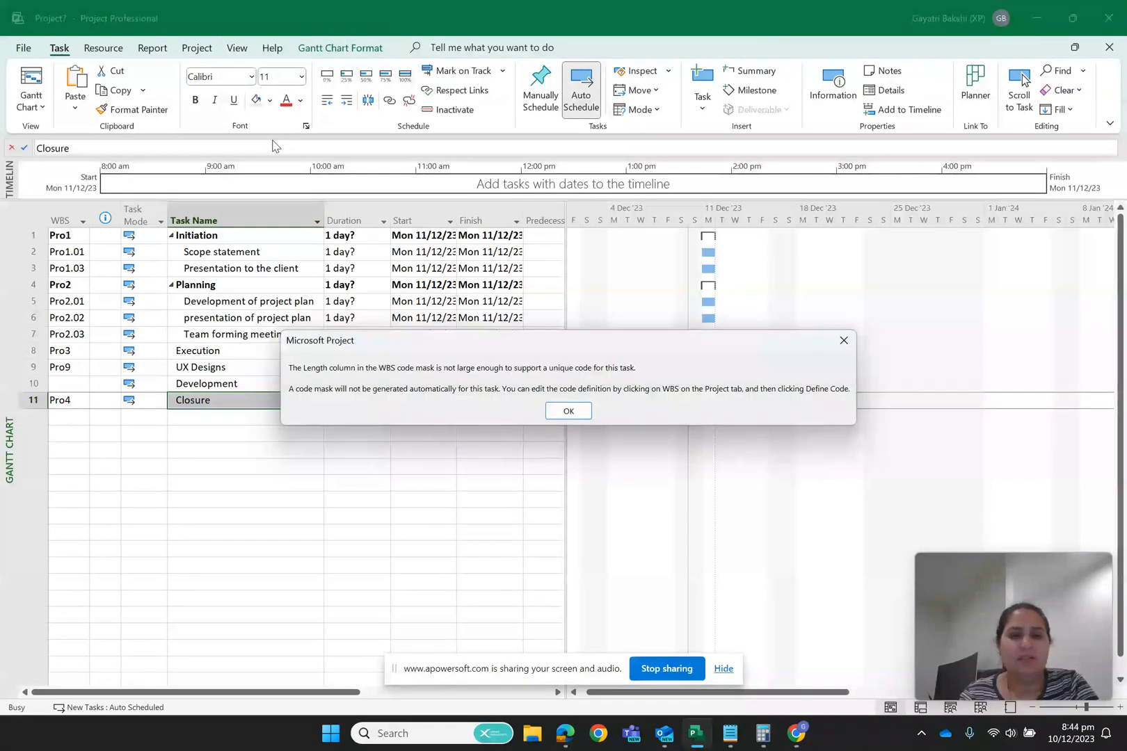
{"action": "left_click", "coordinate": [573, 413]}
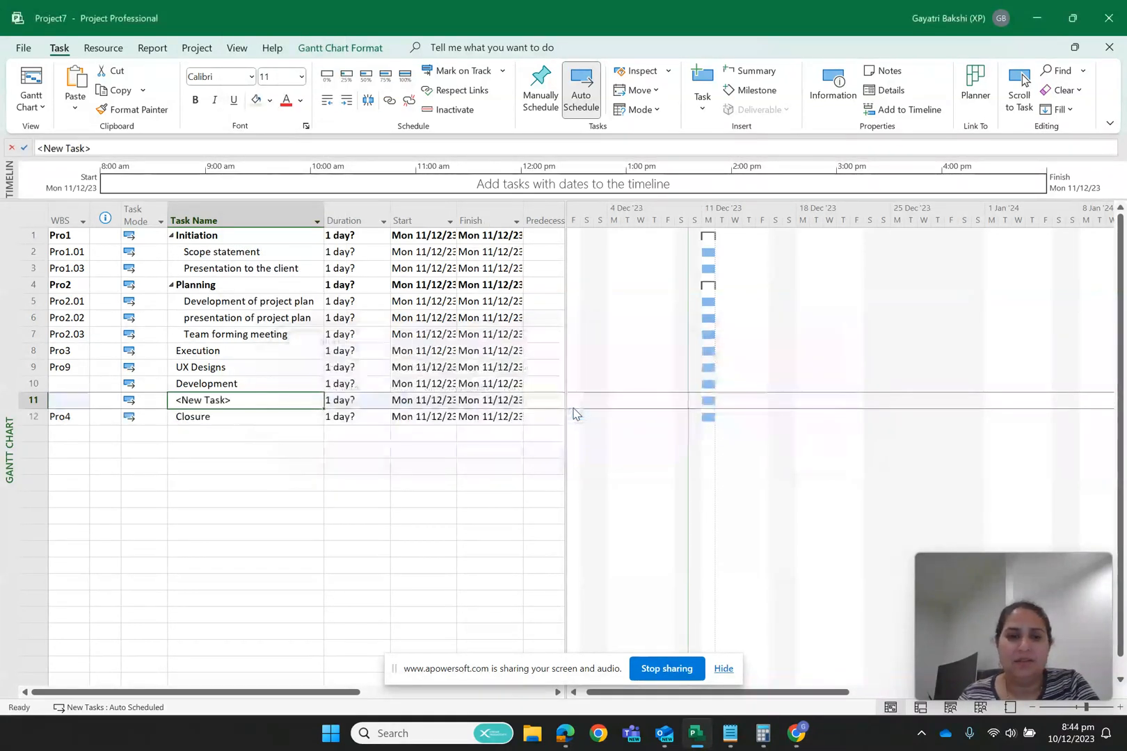
{"action": "type", "text": "Testing"}
{"action": "left_click", "coordinate": [308, 532]}
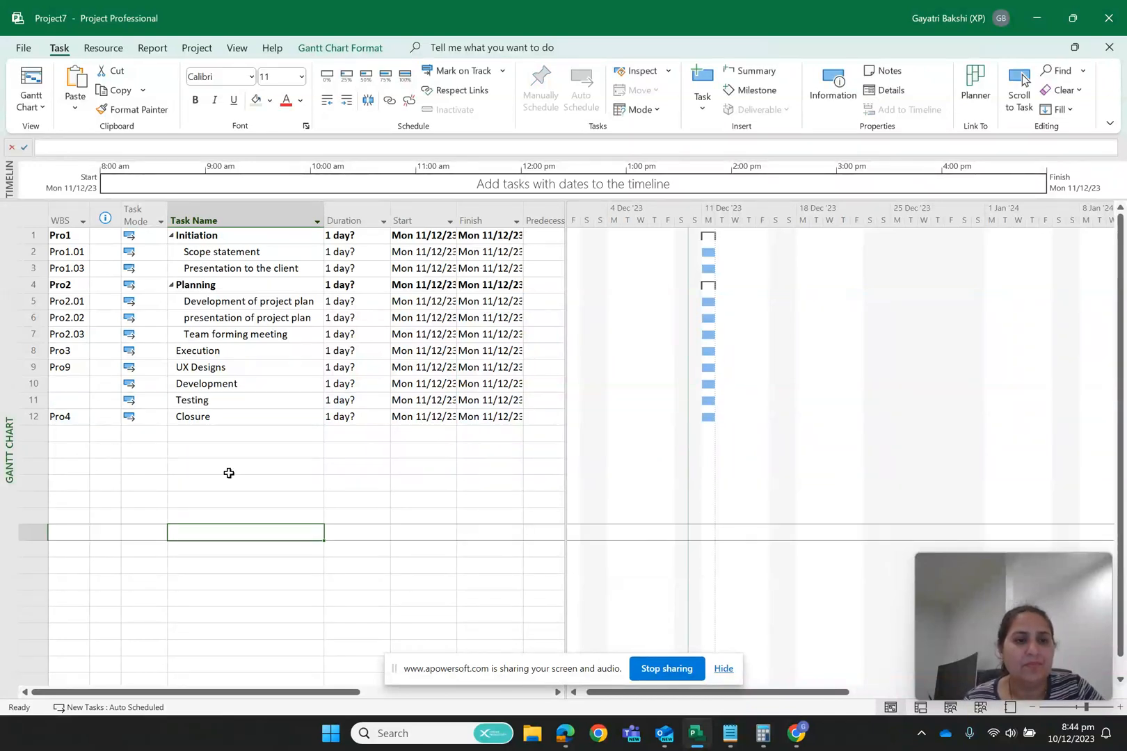
Step: Indent UX Designs, Development and Testing to make them subtasks of Execution
{"action": "left_click", "coordinate": [212, 370]}
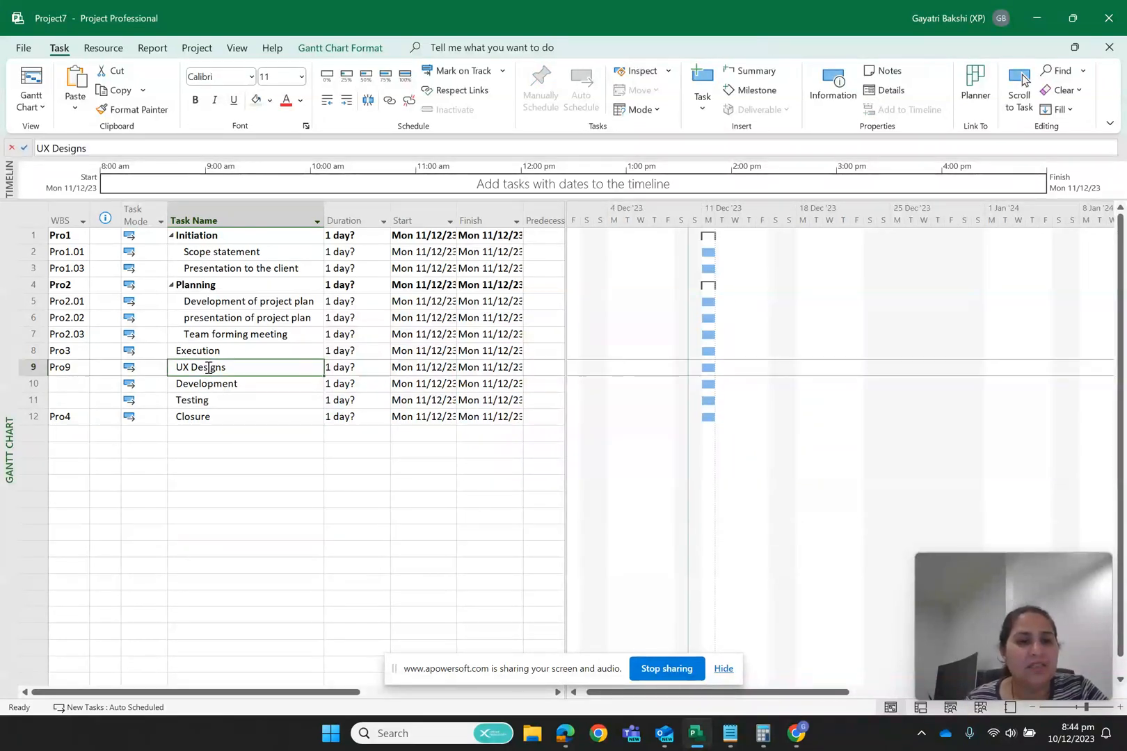
{"action": "left_click_drag", "start_coordinate": [203, 384], "coordinate": [199, 407]}
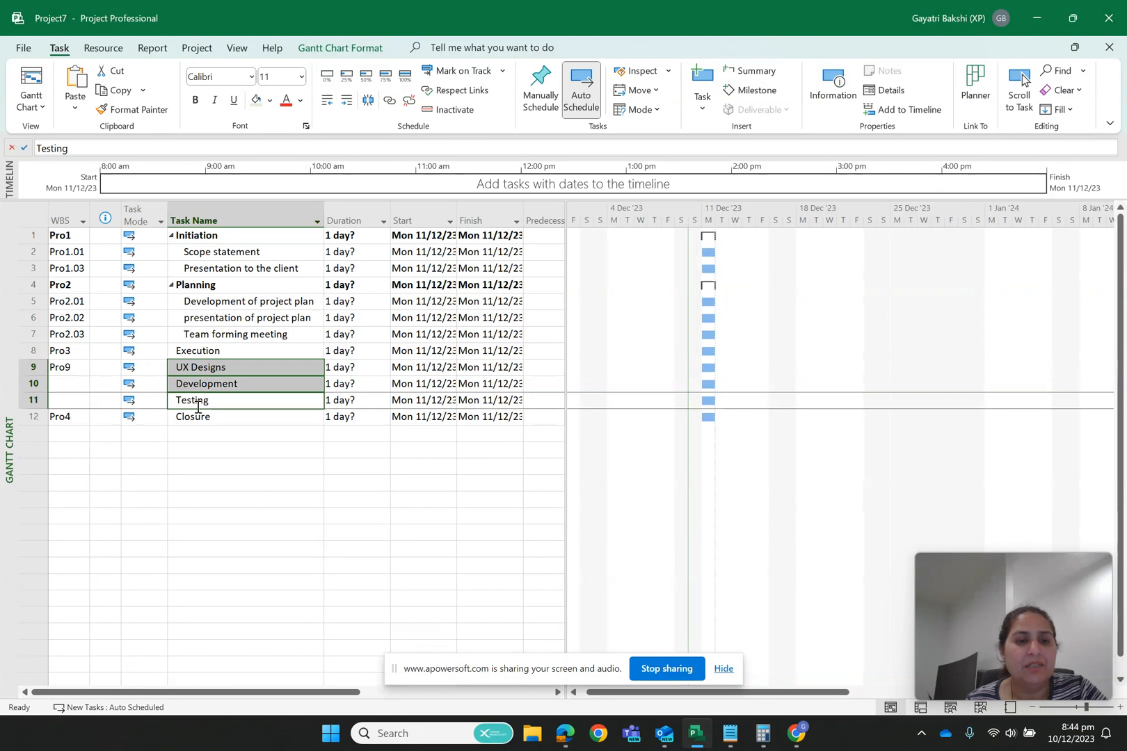
{"action": "left_click", "coordinate": [347, 101]}
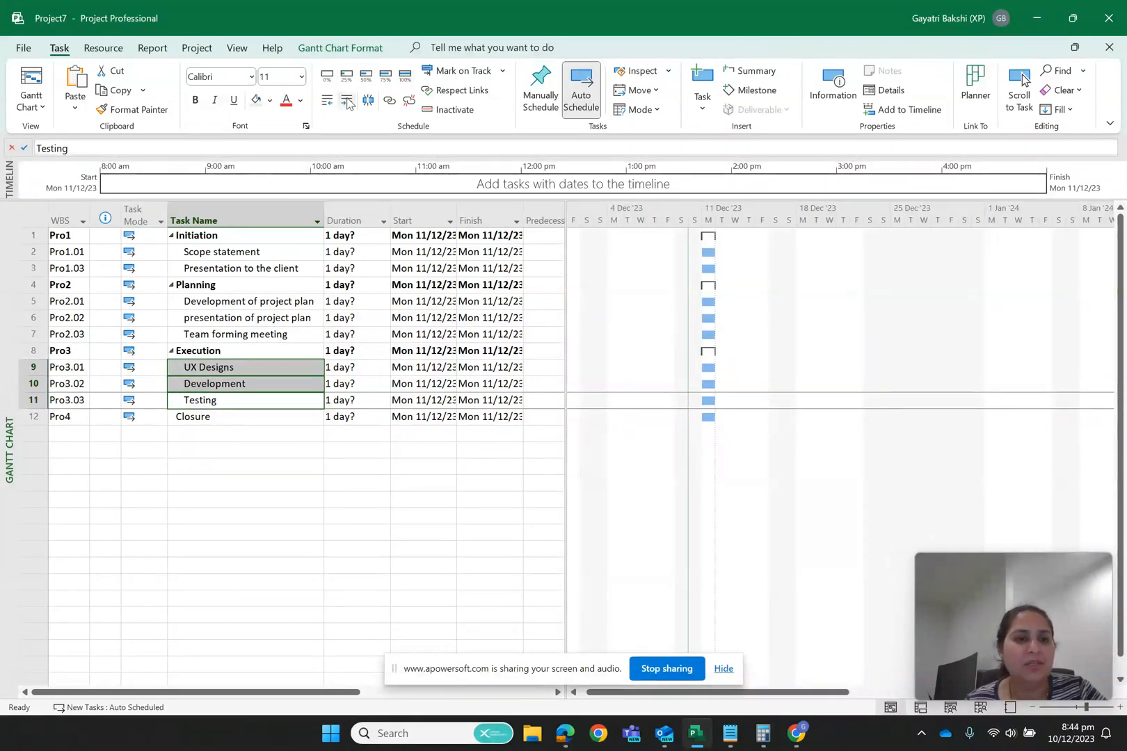
{"action": "left_click", "coordinate": [293, 559]}
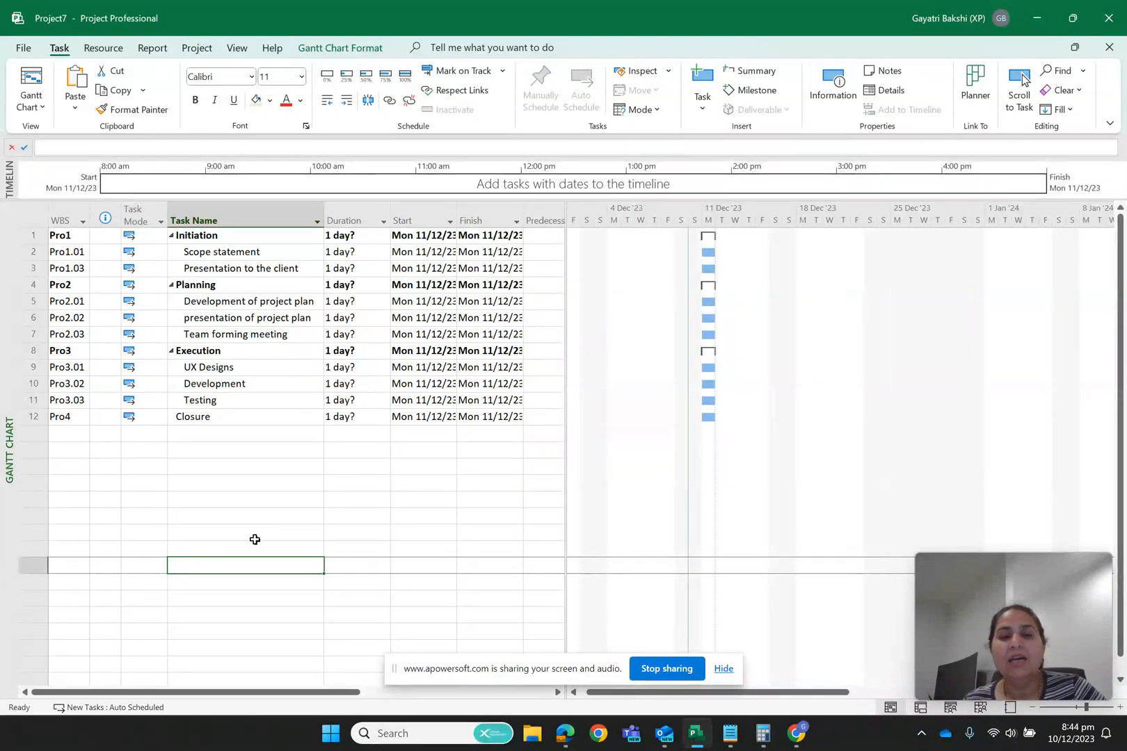
Step: Widen the task table to show the Predecessors column and set the project start date to Mon 8/01/2024
{"action": "left_click_drag", "start_coordinate": [566, 216], "coordinate": [626, 208]}
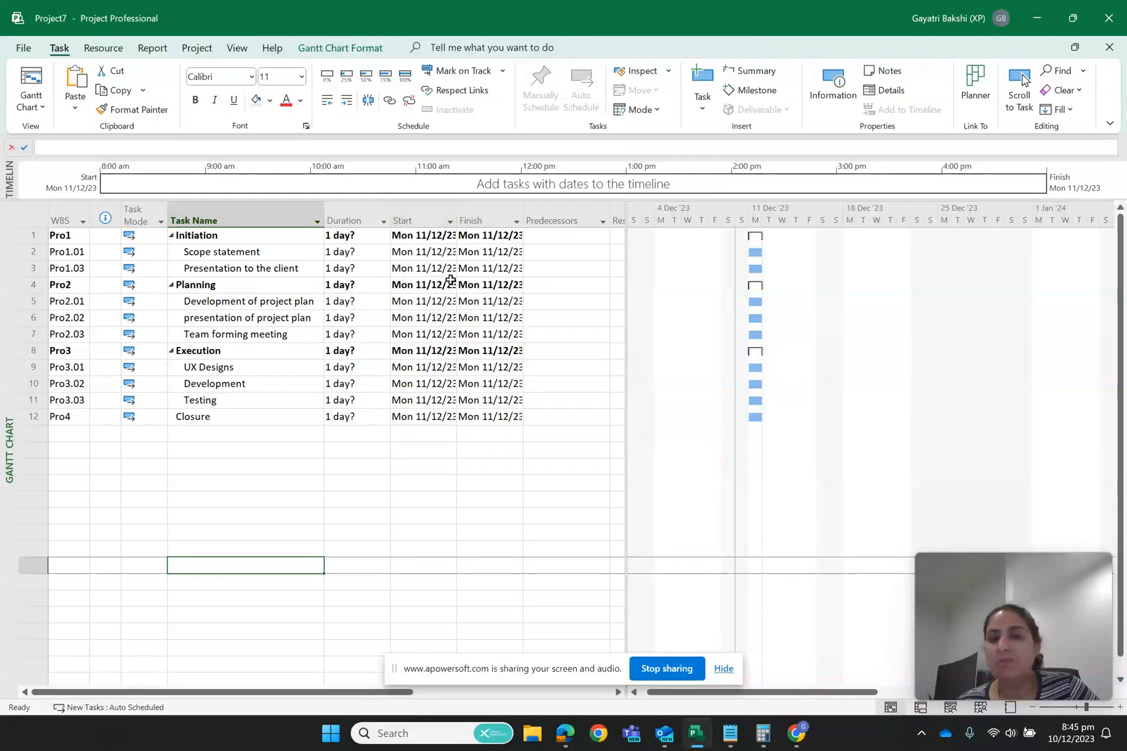
{"action": "left_click", "coordinate": [428, 250]}
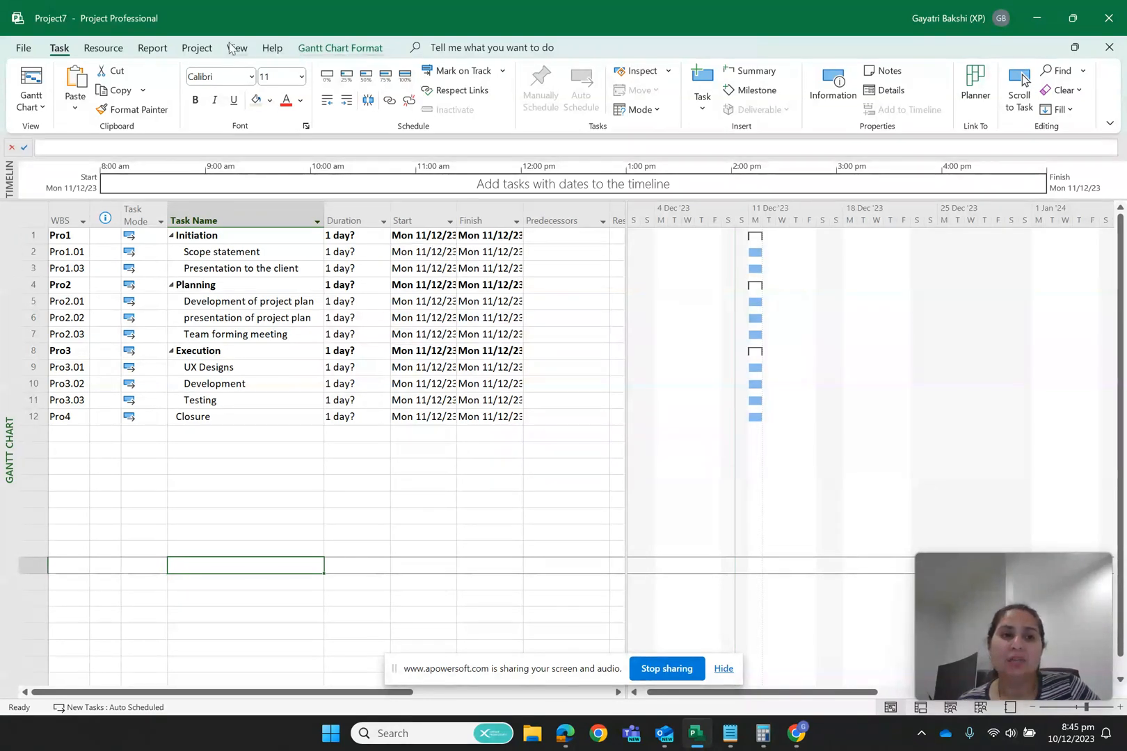
{"action": "left_click", "coordinate": [201, 49]}
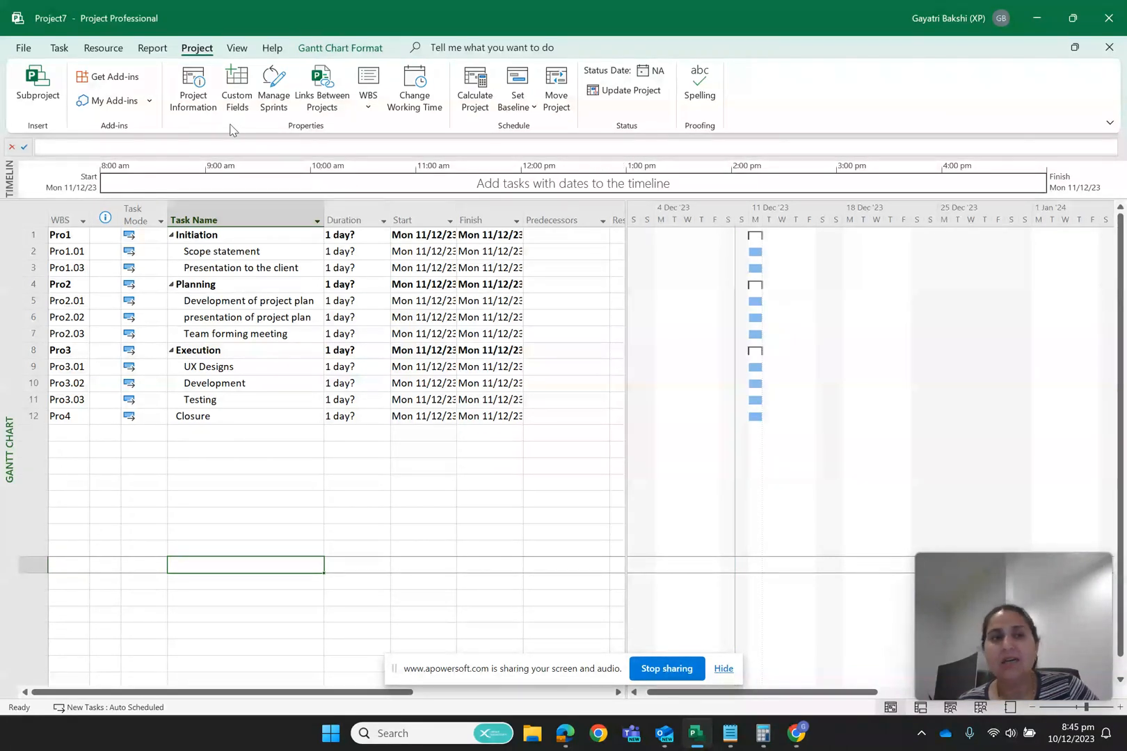
{"action": "left_click", "coordinate": [190, 100]}
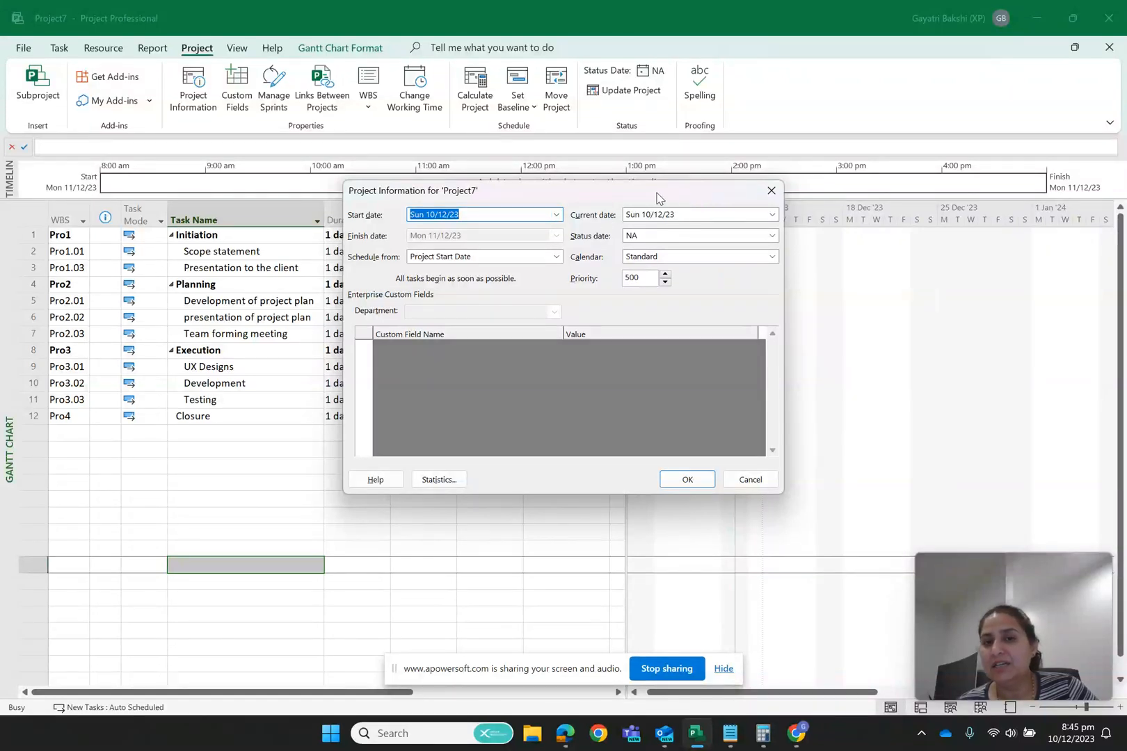
{"action": "left_click", "coordinate": [557, 215]}
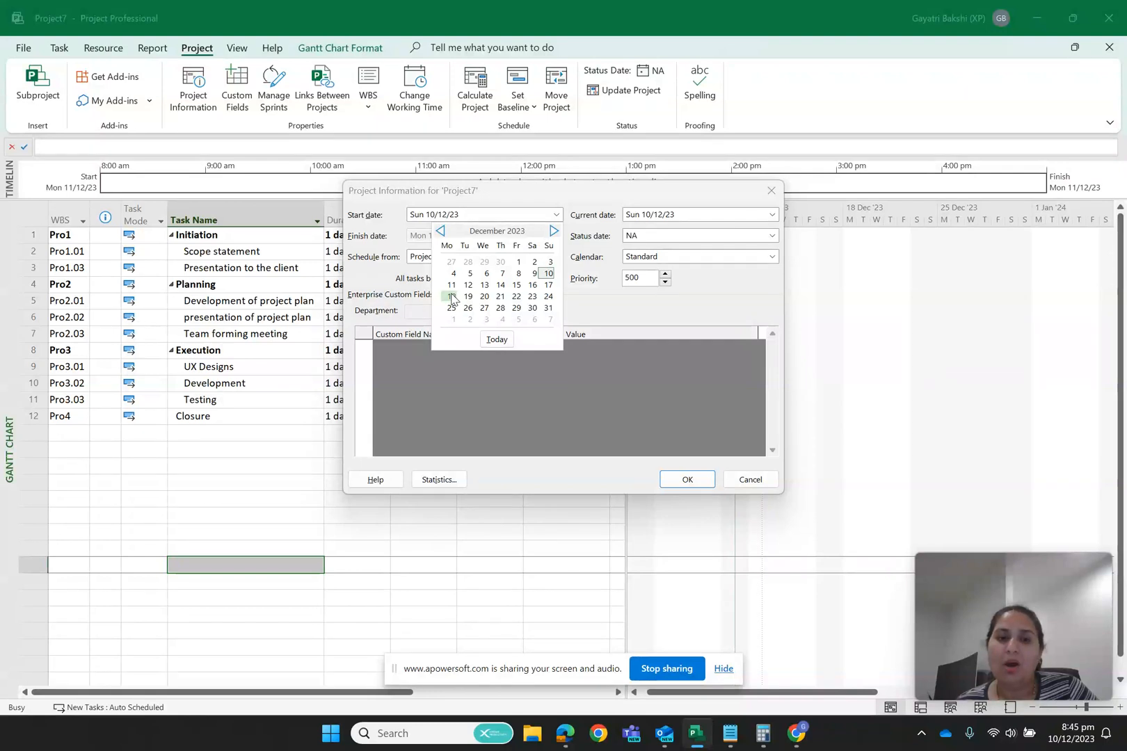
{"action": "left_click", "coordinate": [554, 231]}
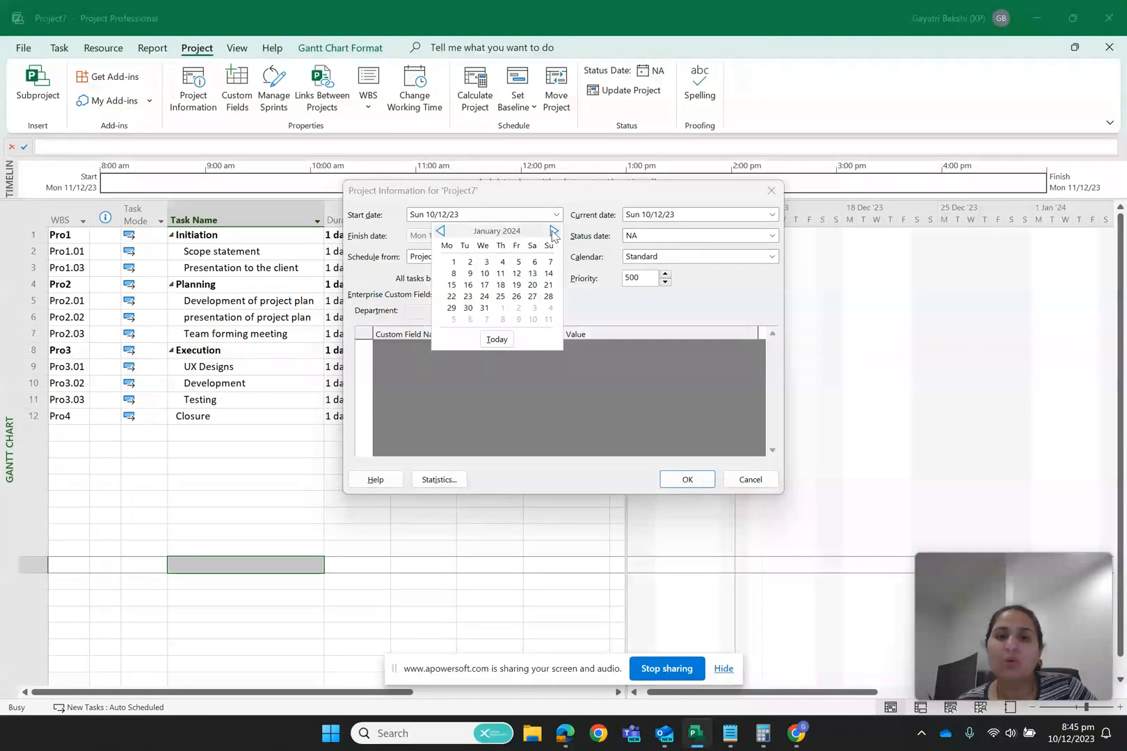
{"action": "left_click", "coordinate": [453, 273]}
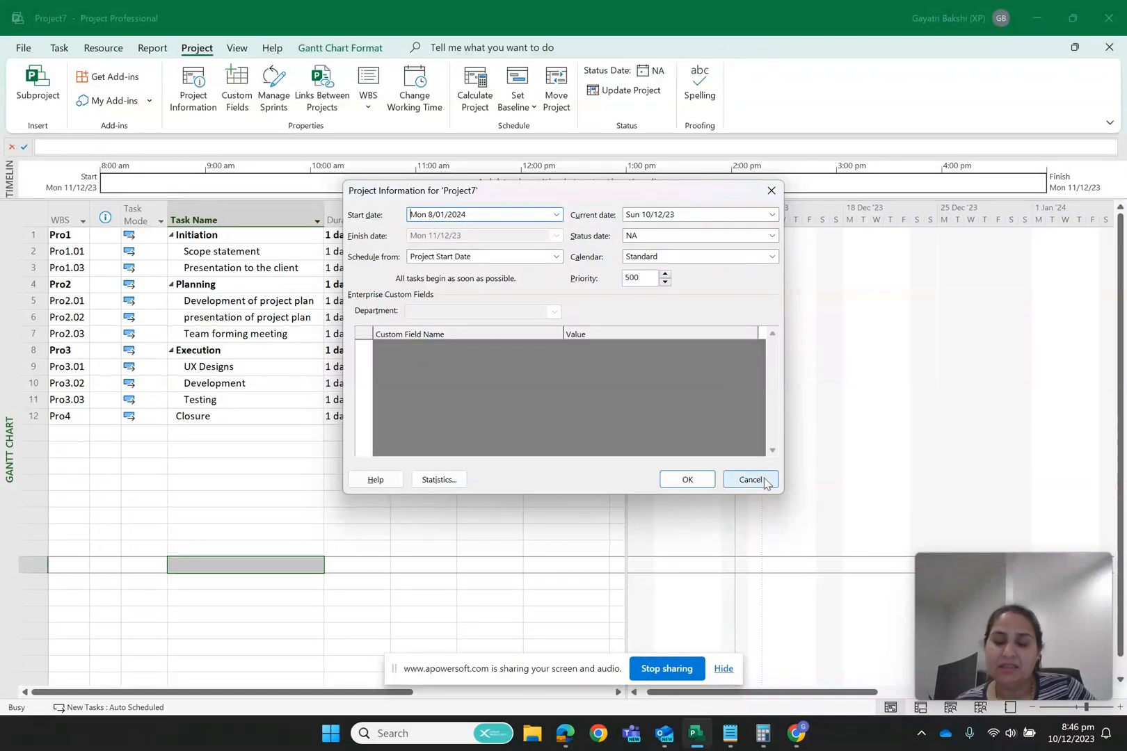
{"action": "left_click", "coordinate": [688, 480]}
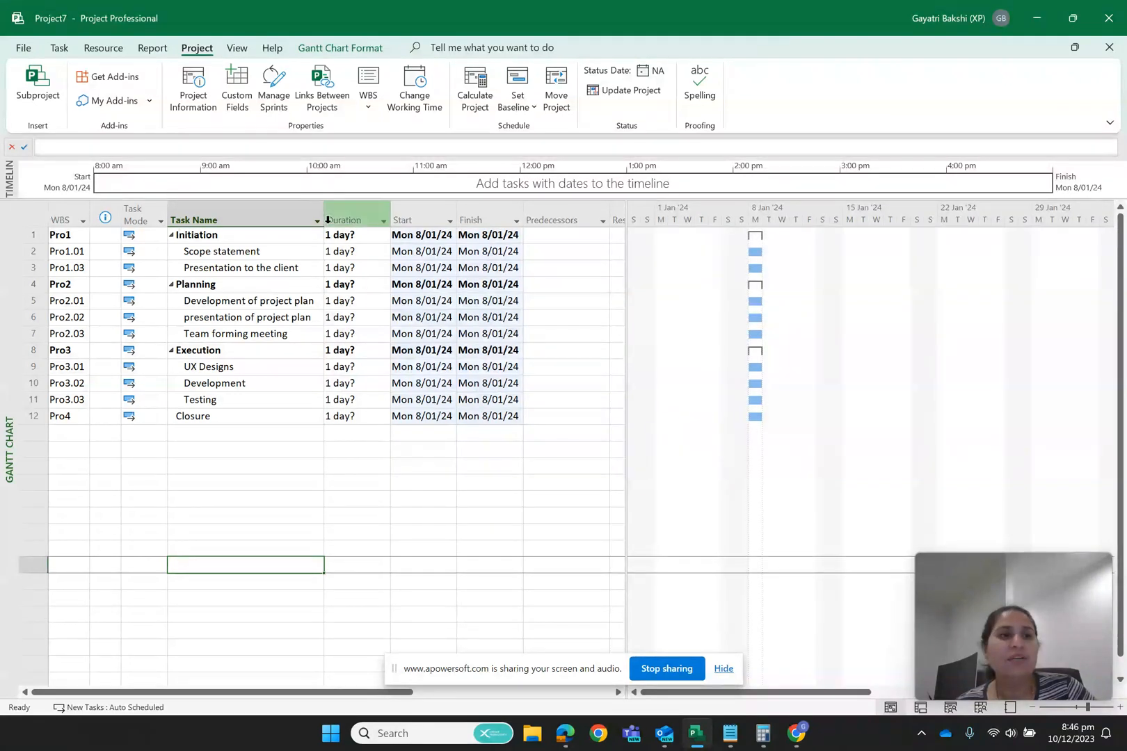
Step: Review the project's Schedule options for calendar, scheduling, alert and calculation settings, then close them without saving changes
{"action": "left_click", "coordinate": [23, 48]}
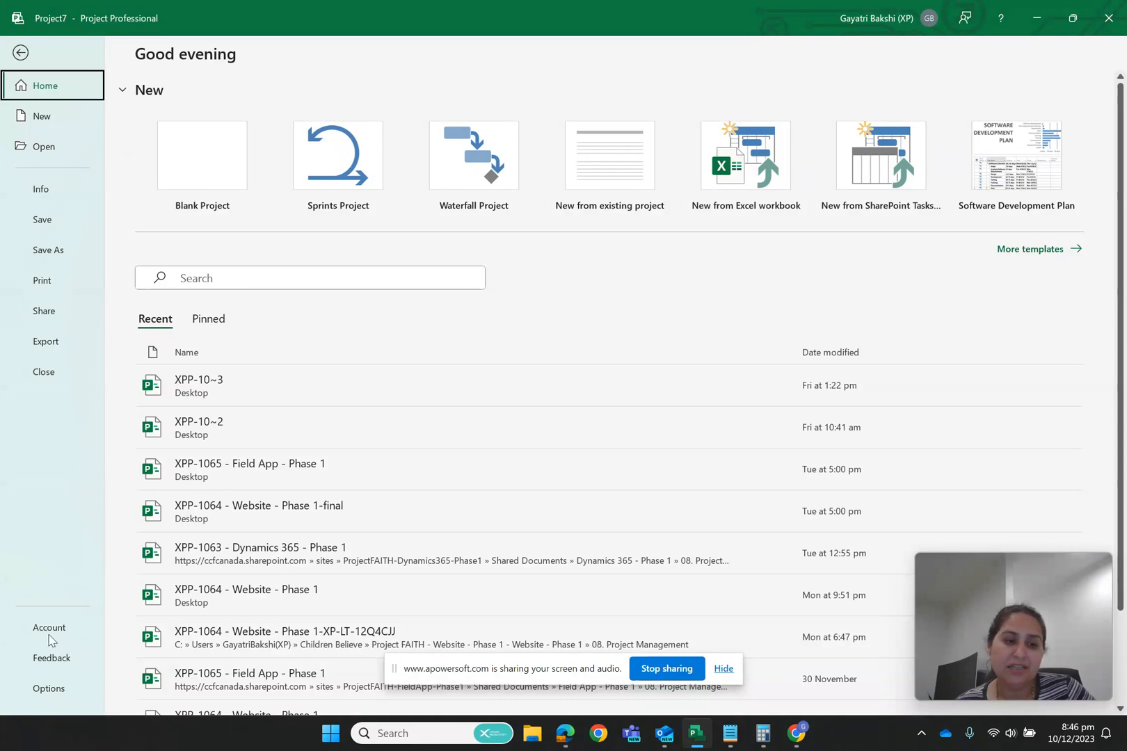
{"action": "left_click", "coordinate": [56, 692]}
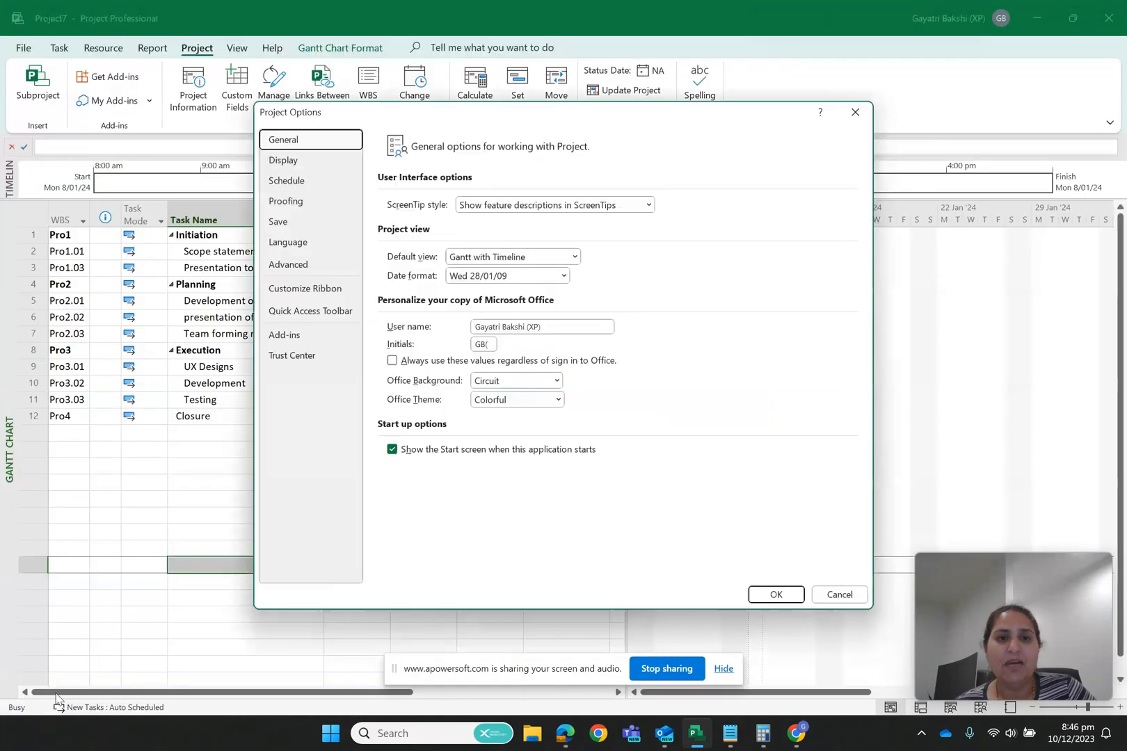
{"action": "left_click", "coordinate": [298, 183]}
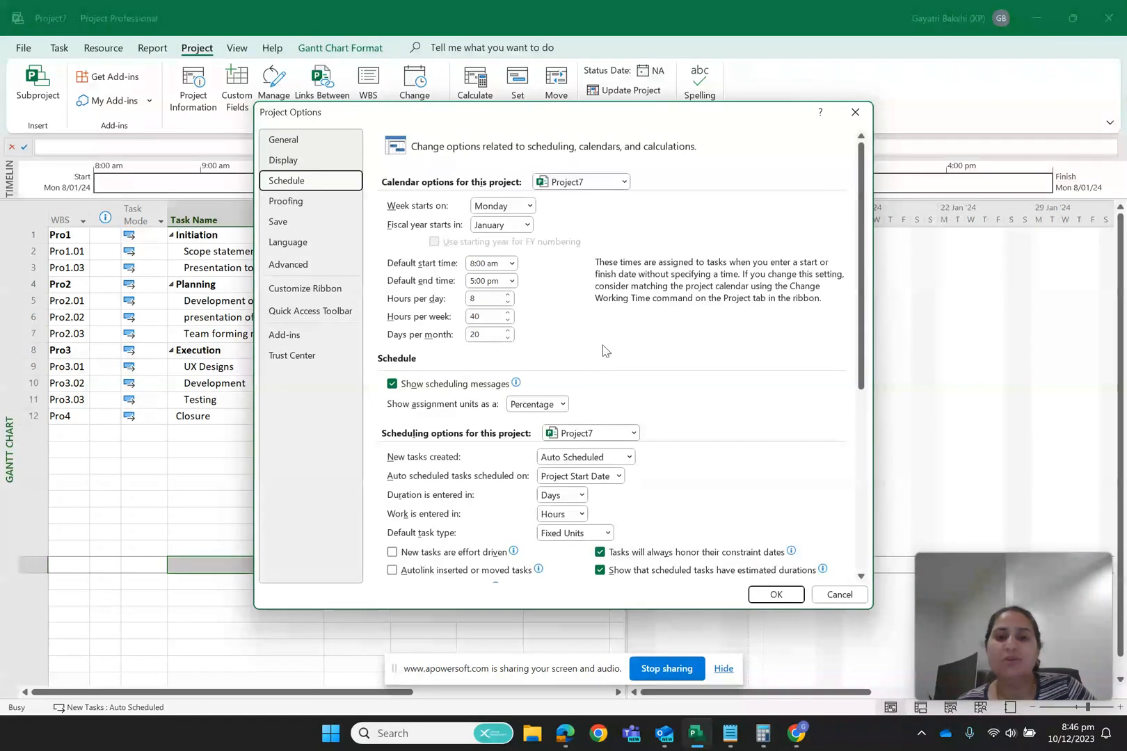
{"action": "scroll", "coordinate": [604, 351], "scroll_direction": "down", "scroll_amount": 1}
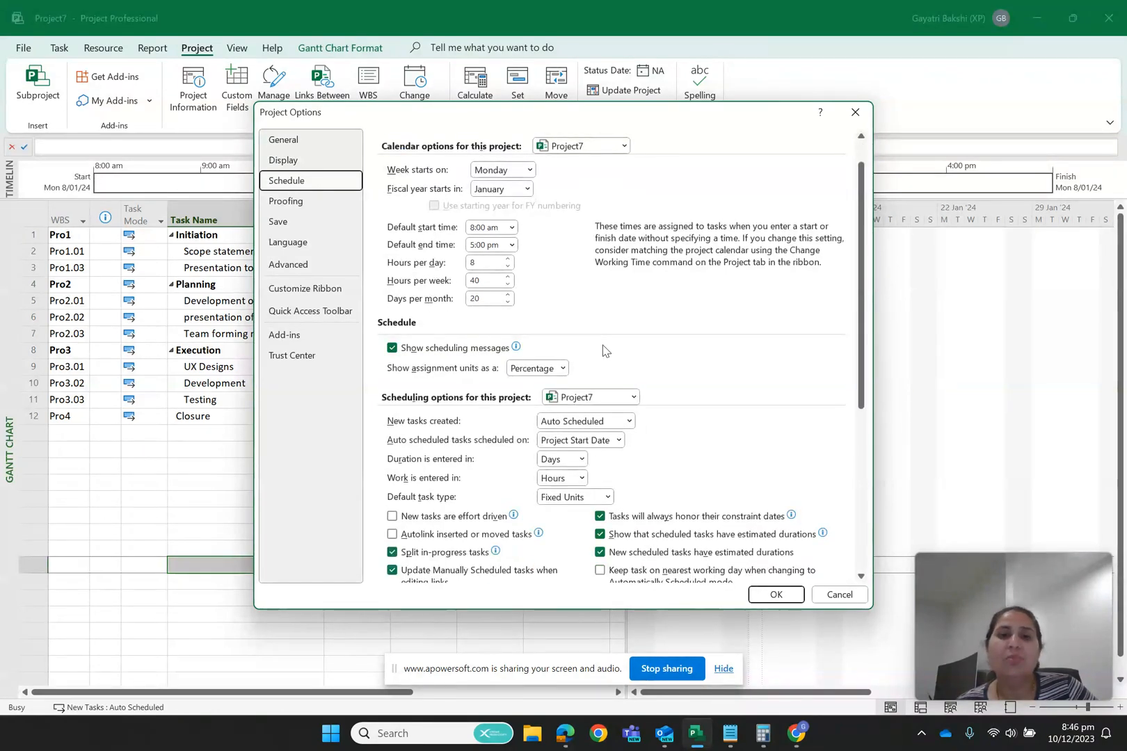
{"action": "scroll", "coordinate": [604, 350], "scroll_direction": "up", "scroll_amount": 1}
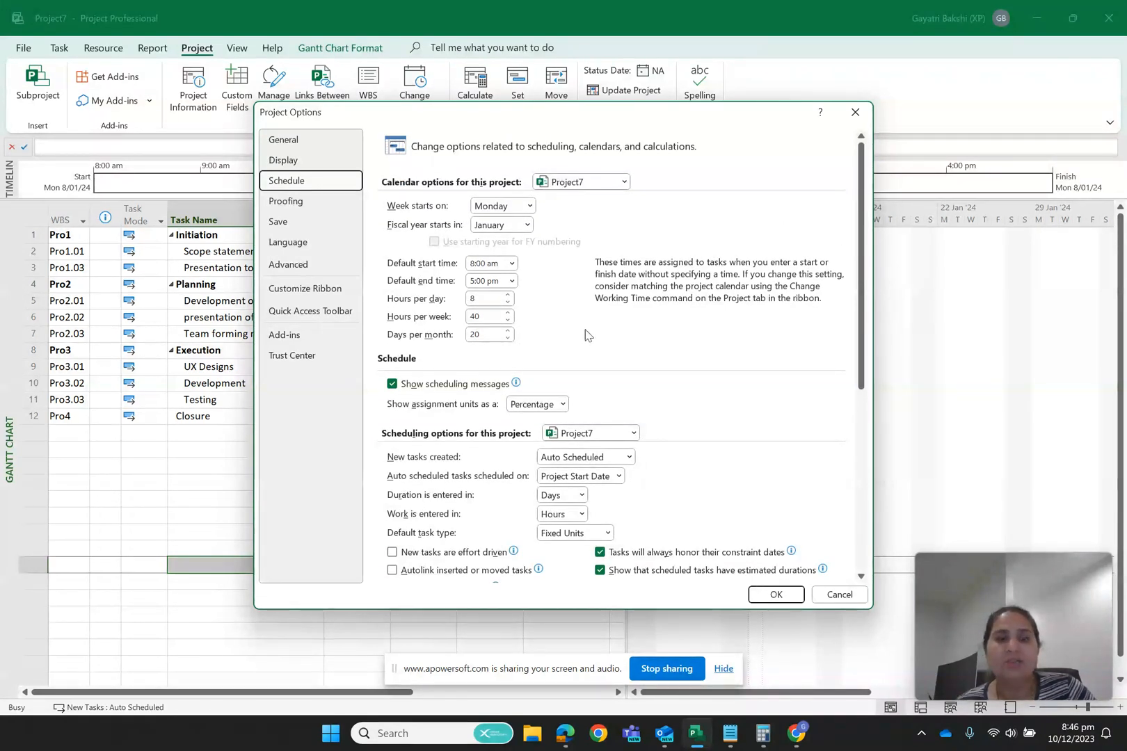
{"action": "scroll", "coordinate": [588, 340], "scroll_direction": "down", "scroll_amount": 1}
{"action": "scroll", "coordinate": [588, 339], "scroll_direction": "down", "scroll_amount": 4}
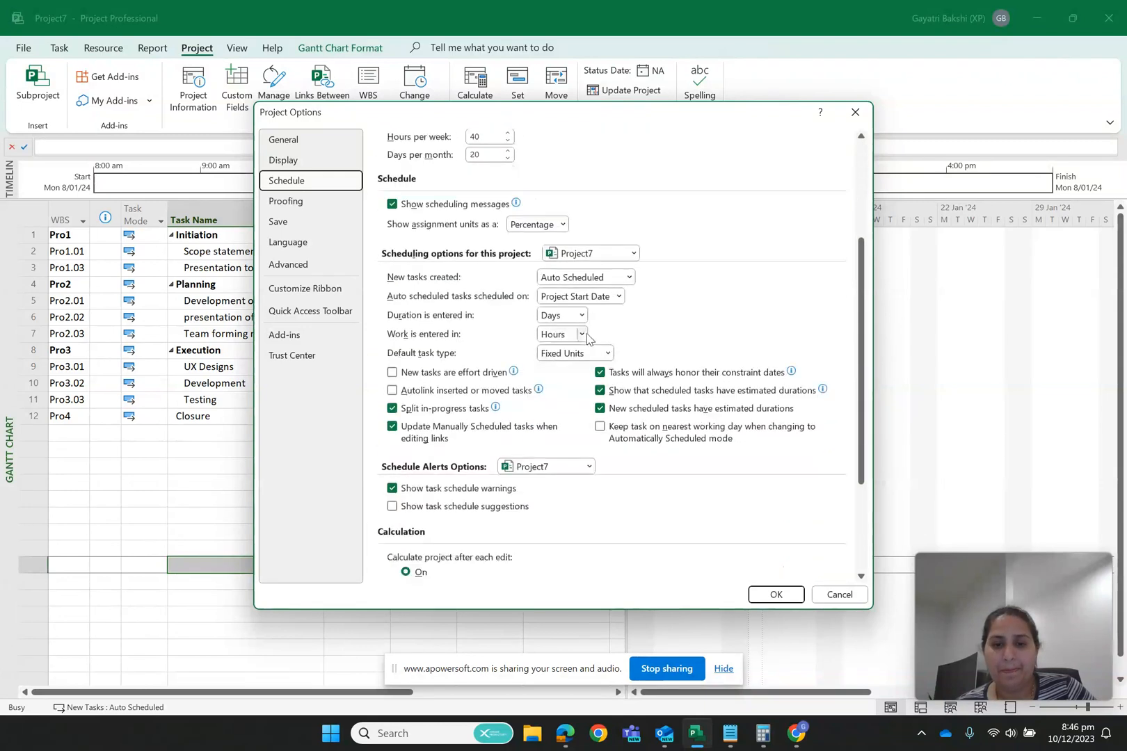
{"action": "scroll", "coordinate": [588, 340], "scroll_direction": "down", "scroll_amount": 2}
{"action": "scroll", "coordinate": [588, 340], "scroll_direction": "down", "scroll_amount": 2}
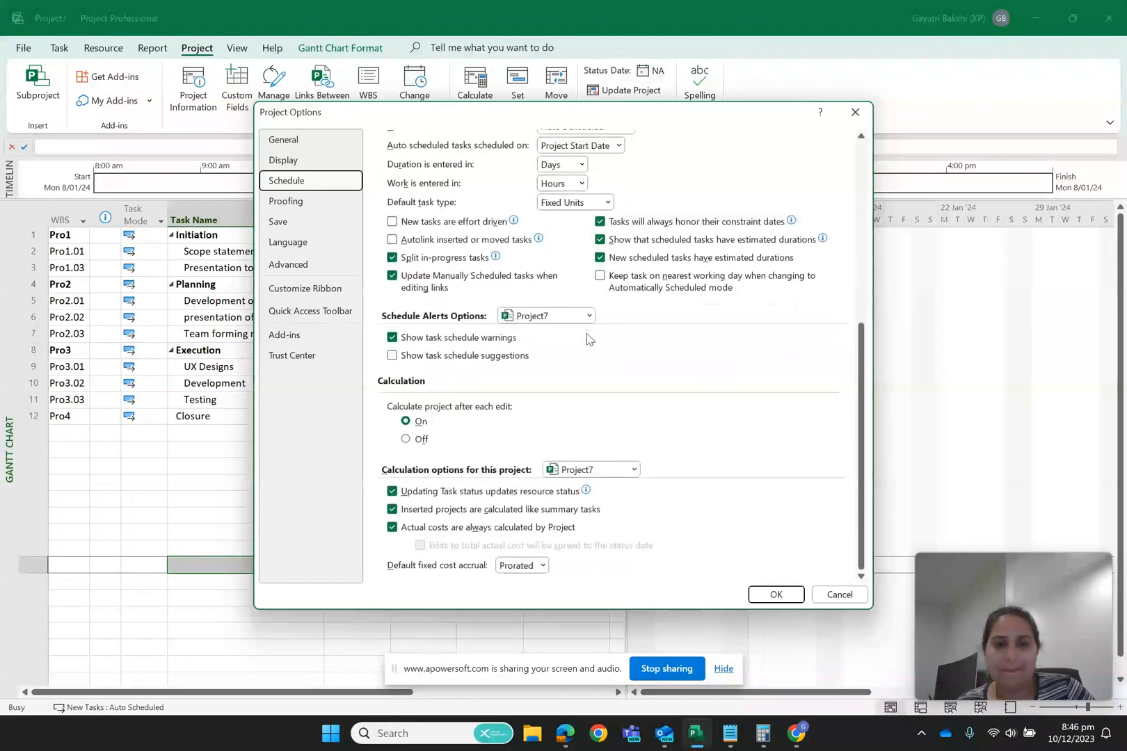
{"action": "scroll", "coordinate": [587, 340], "scroll_direction": "up", "scroll_amount": 3}
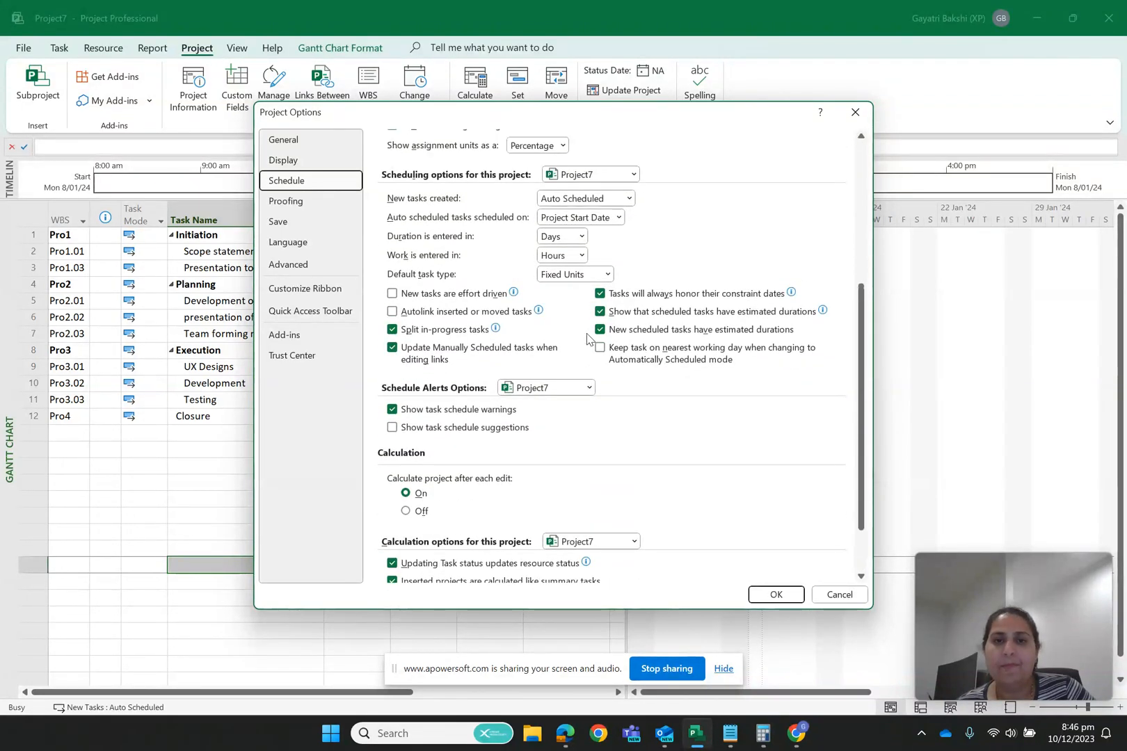
{"action": "scroll", "coordinate": [588, 339], "scroll_direction": "up", "scroll_amount": 1}
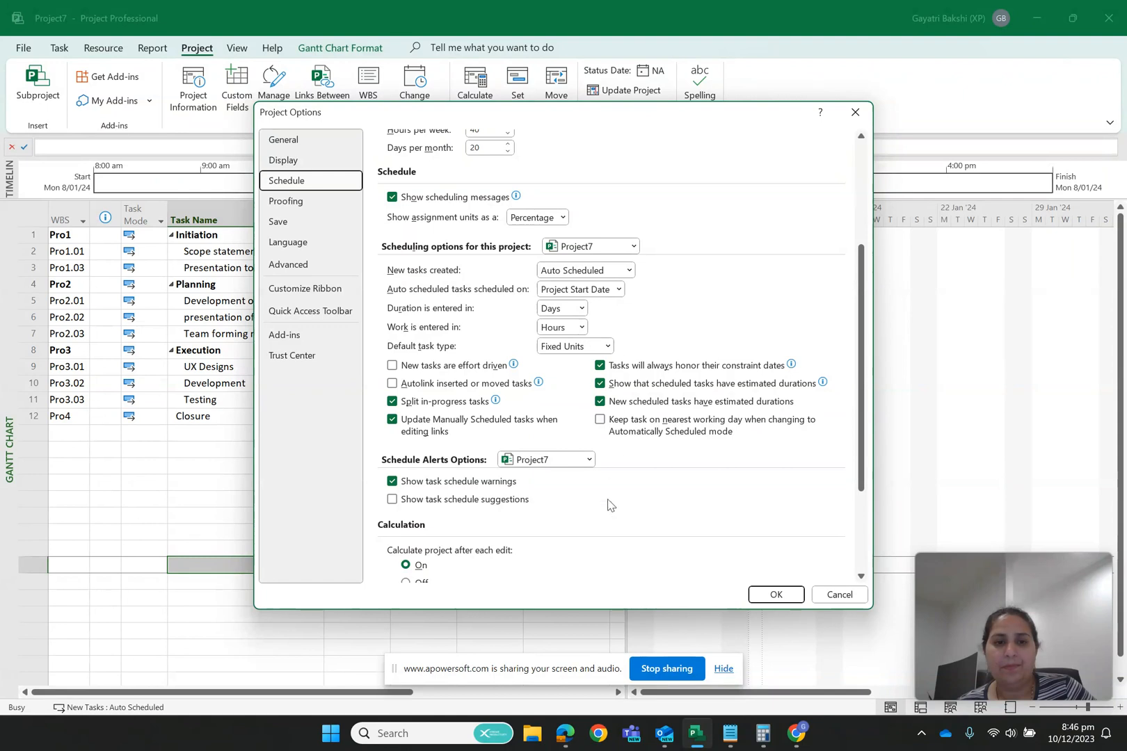
{"action": "scroll", "coordinate": [644, 528], "scroll_direction": "up", "scroll_amount": 5}
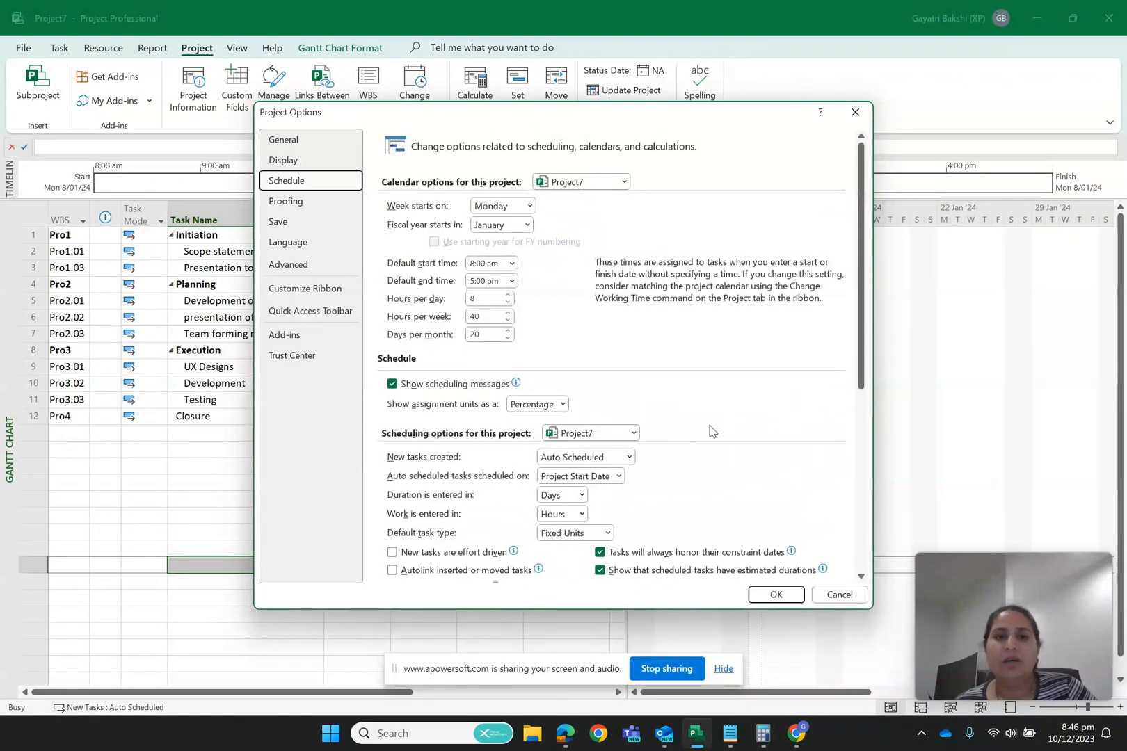
{"action": "left_click", "coordinate": [839, 593]}
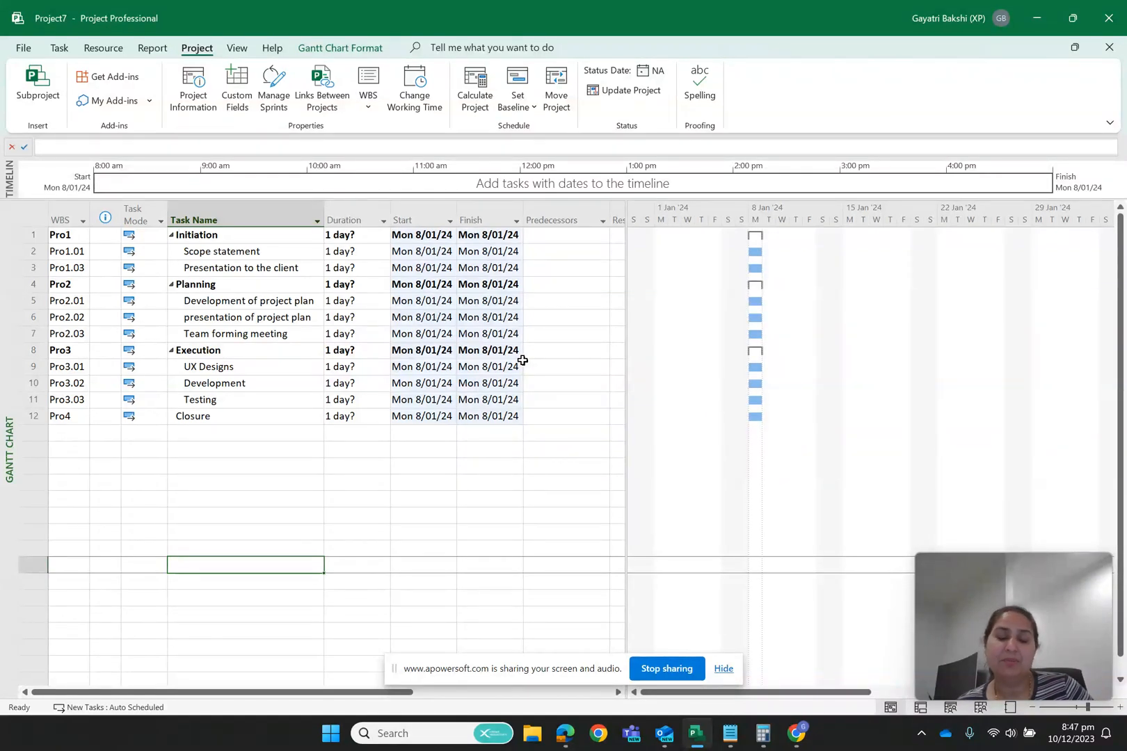
Step: Start a recurring task above UX Designs, naming it WSR Connect with a duration of 1hr
{"action": "left_click", "coordinate": [61, 46]}
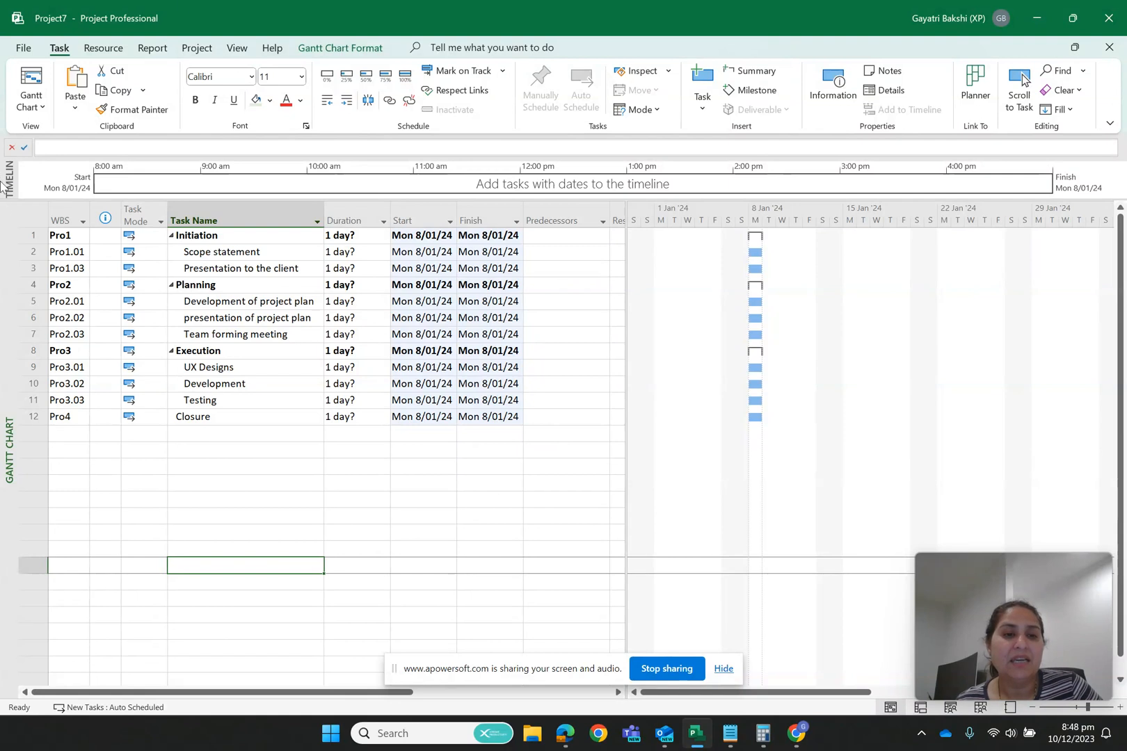
{"action": "left_click", "coordinate": [206, 369]}
{"action": "right_click", "coordinate": [207, 372]}
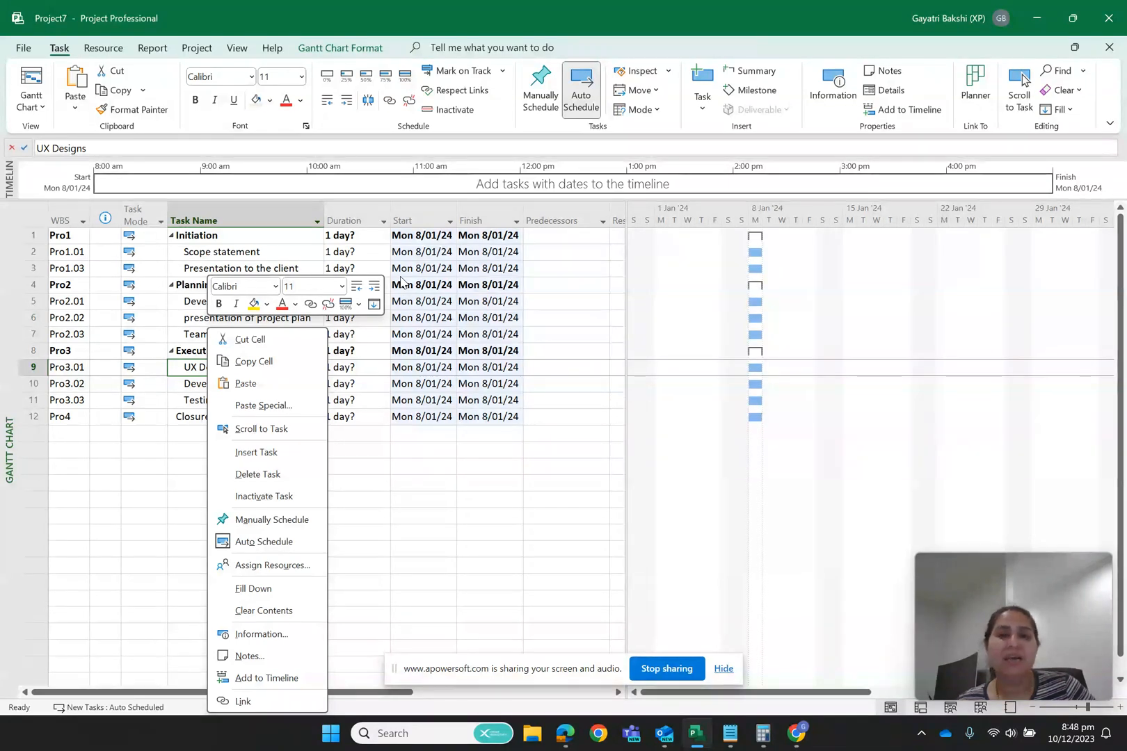
{"action": "left_click", "coordinate": [460, 512]}
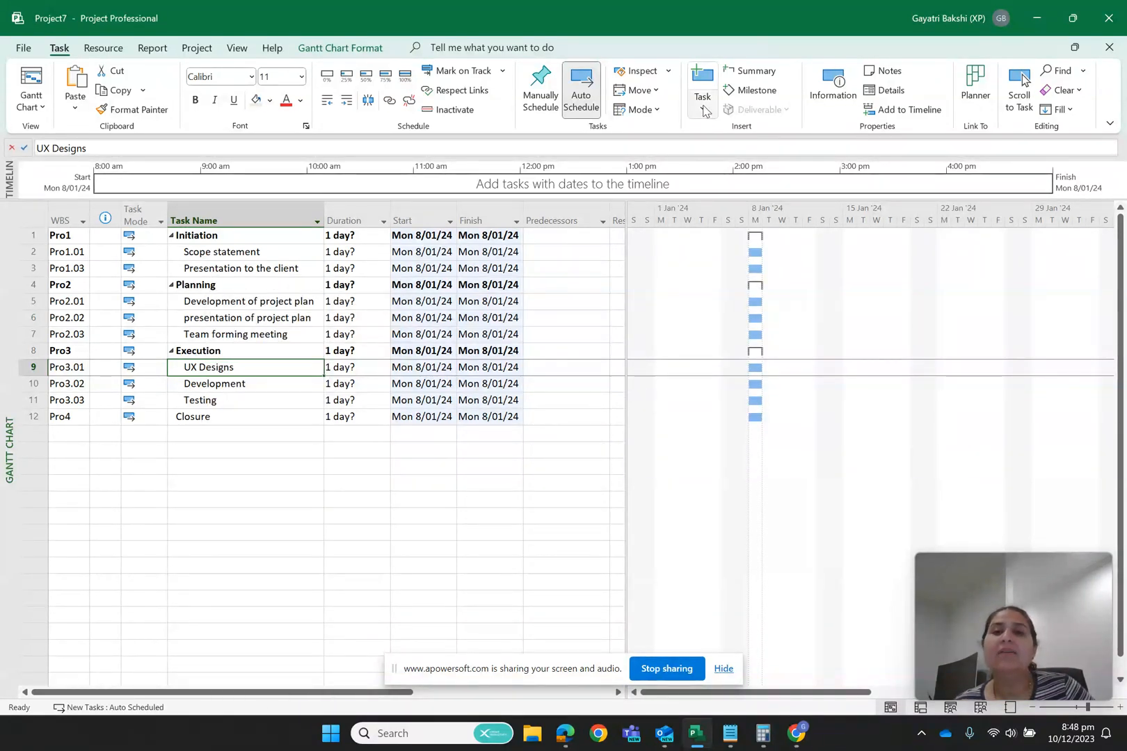
{"action": "left_click", "coordinate": [704, 110]}
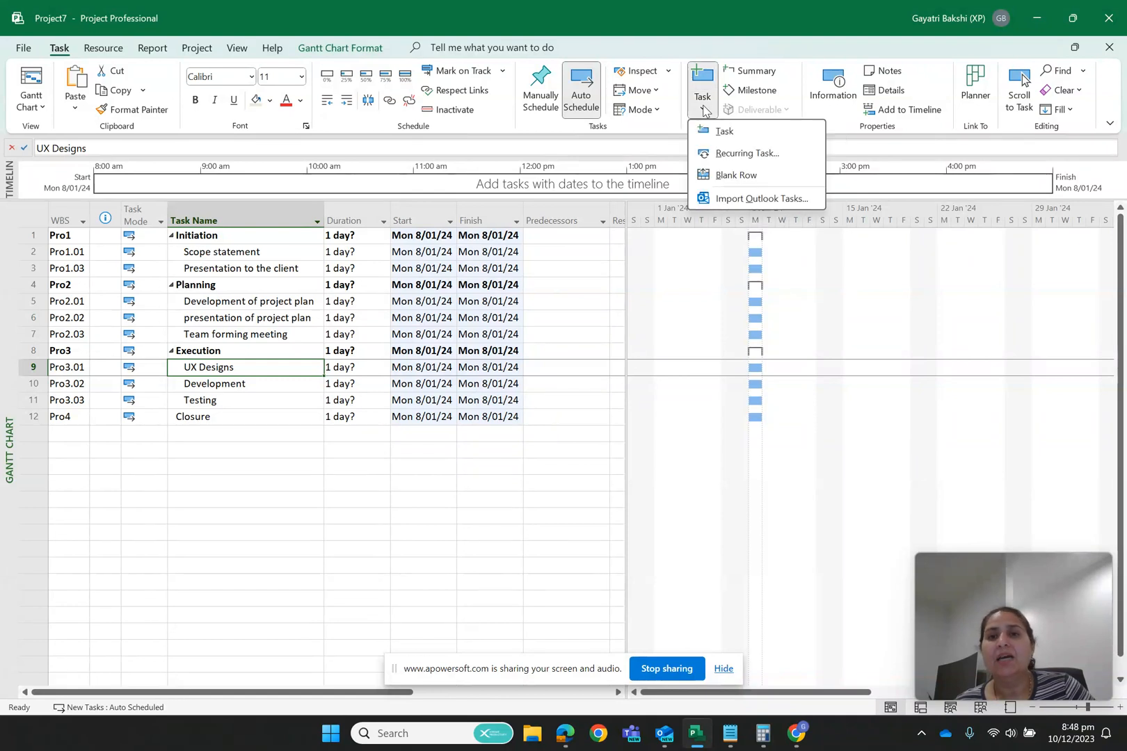
{"action": "left_click", "coordinate": [745, 154]}
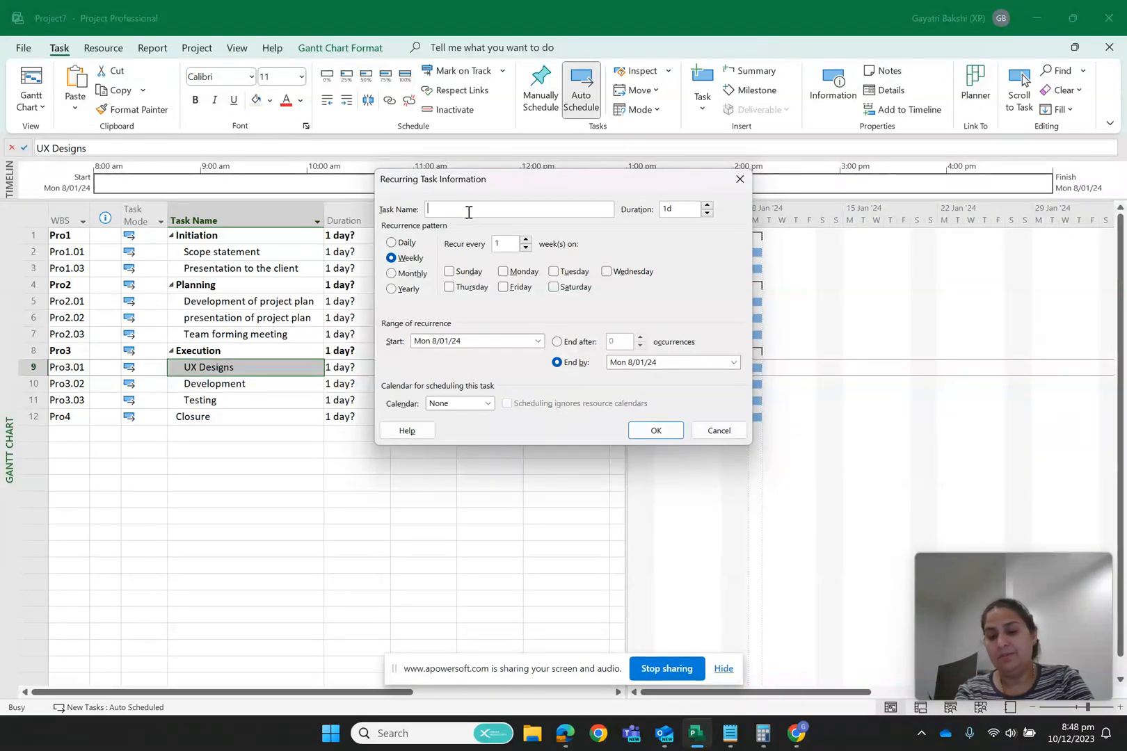
{"action": "type", "text": "WSR Connect"}
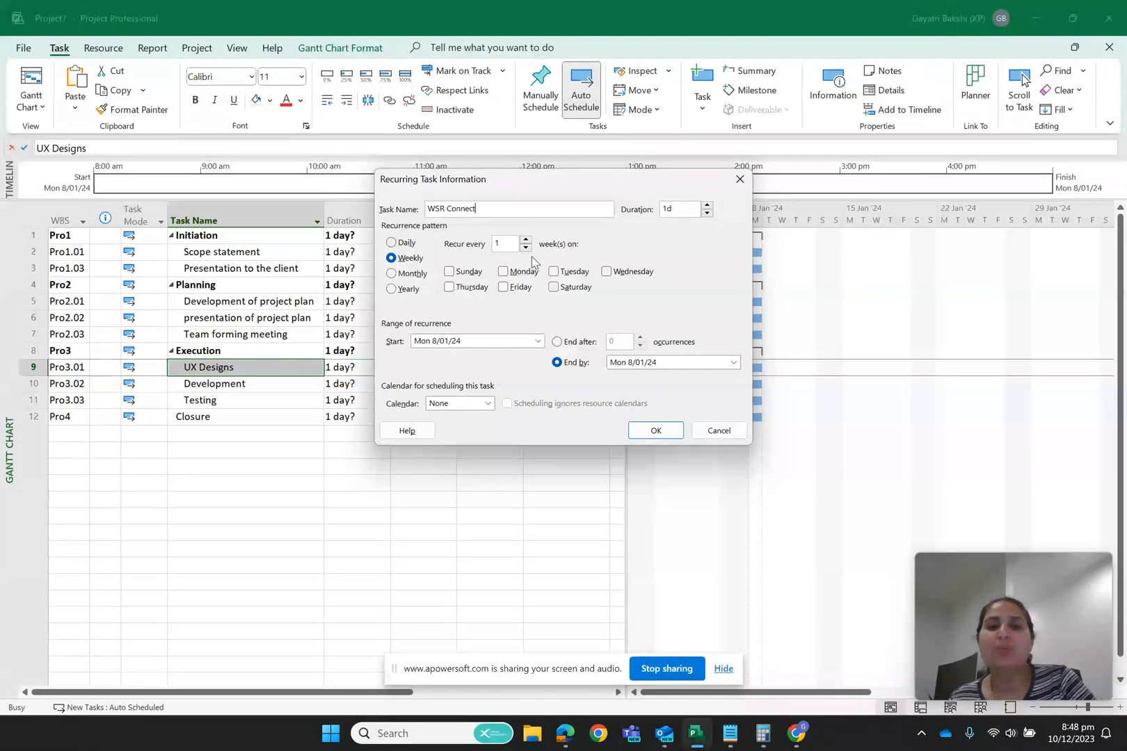
{"action": "left_click", "coordinate": [689, 208]}
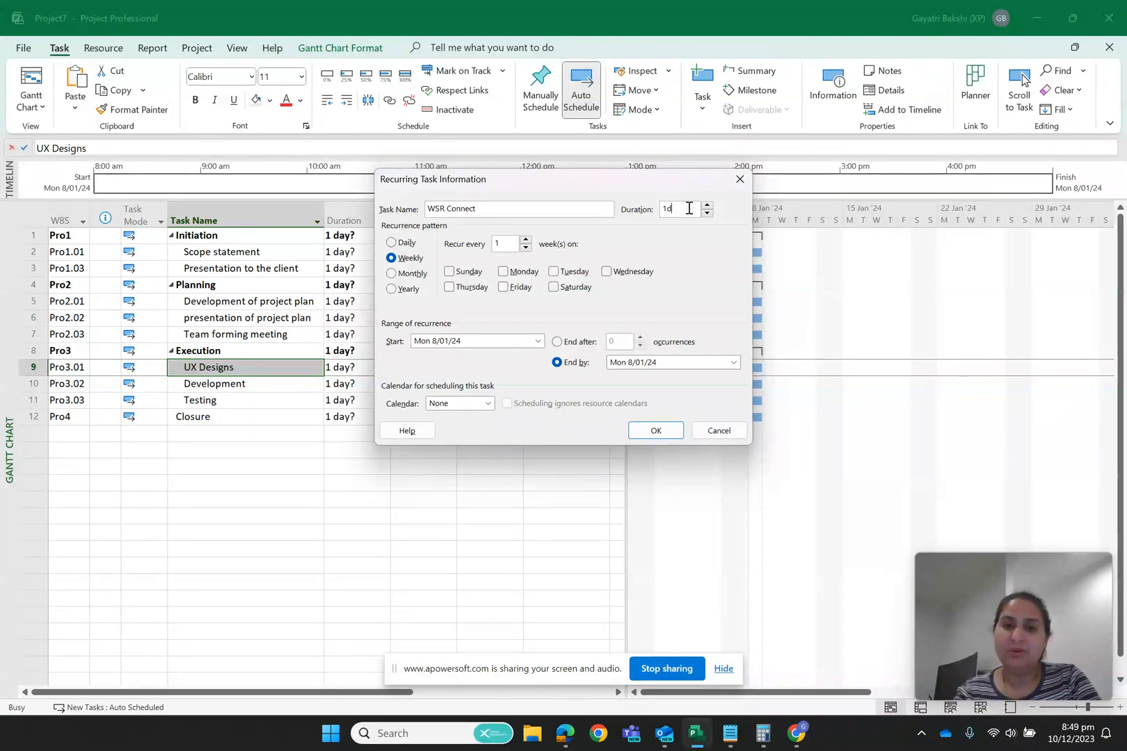
{"action": "key", "text": "BackSpace"}
{"action": "type", "text": "hr"}
{"action": "key", "text": "Return"}
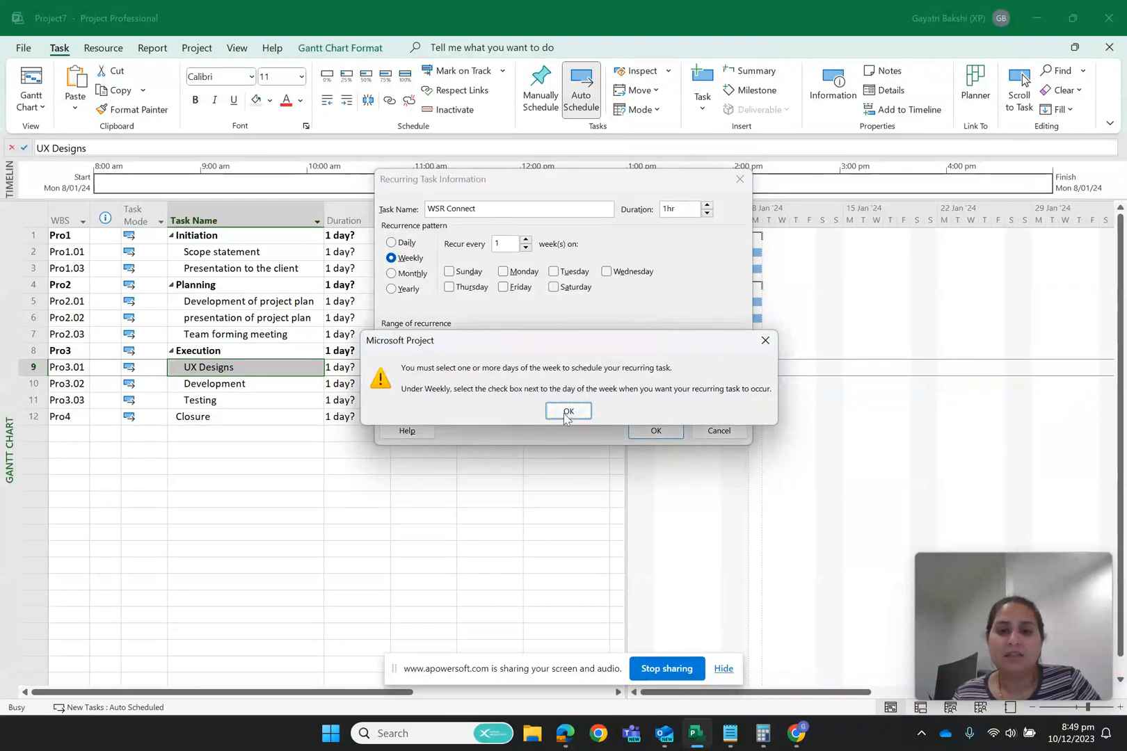
{"action": "left_click", "coordinate": [565, 412]}
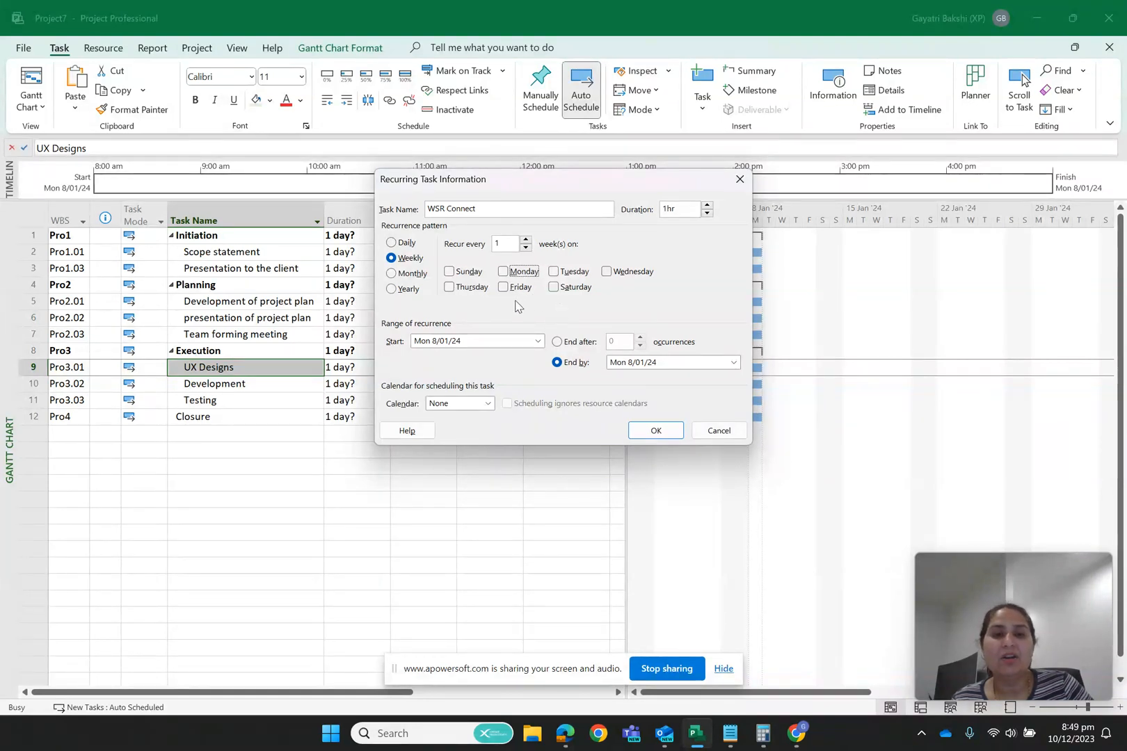
Step: Schedule WSR Connect every week on Wednesday, ending by Fri 2/02/2024, with the Standard calendar, and create it
{"action": "left_click", "coordinate": [607, 271]}
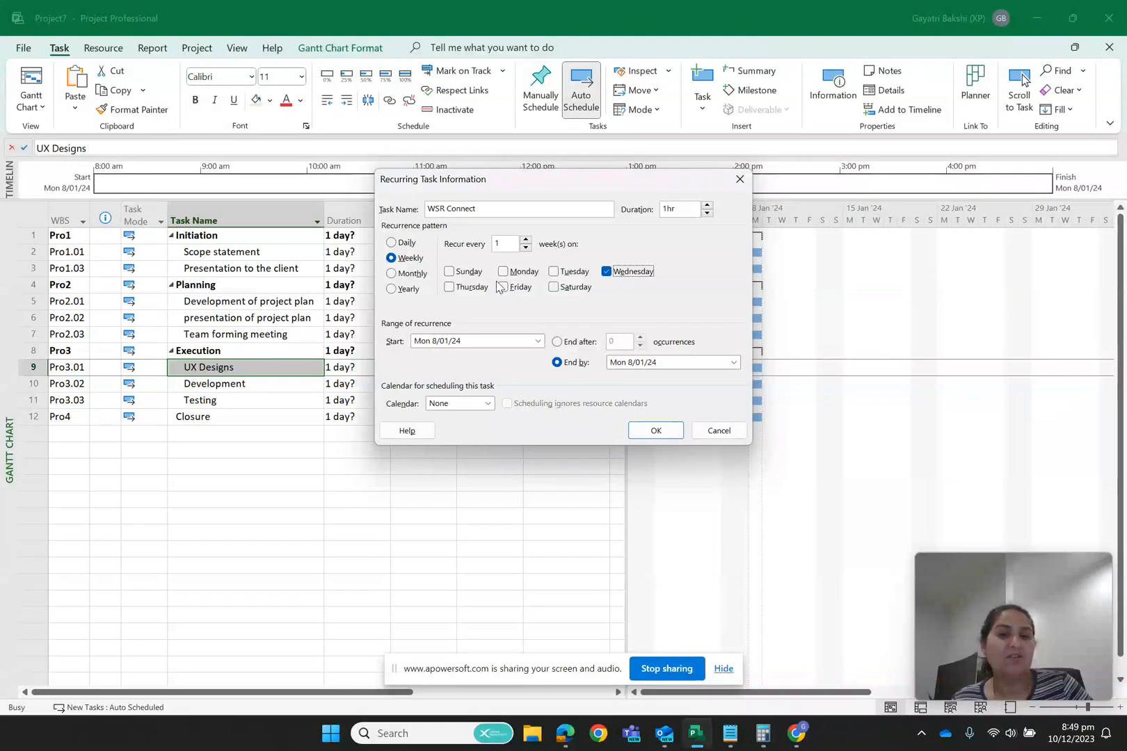
{"action": "left_click", "coordinate": [526, 239]}
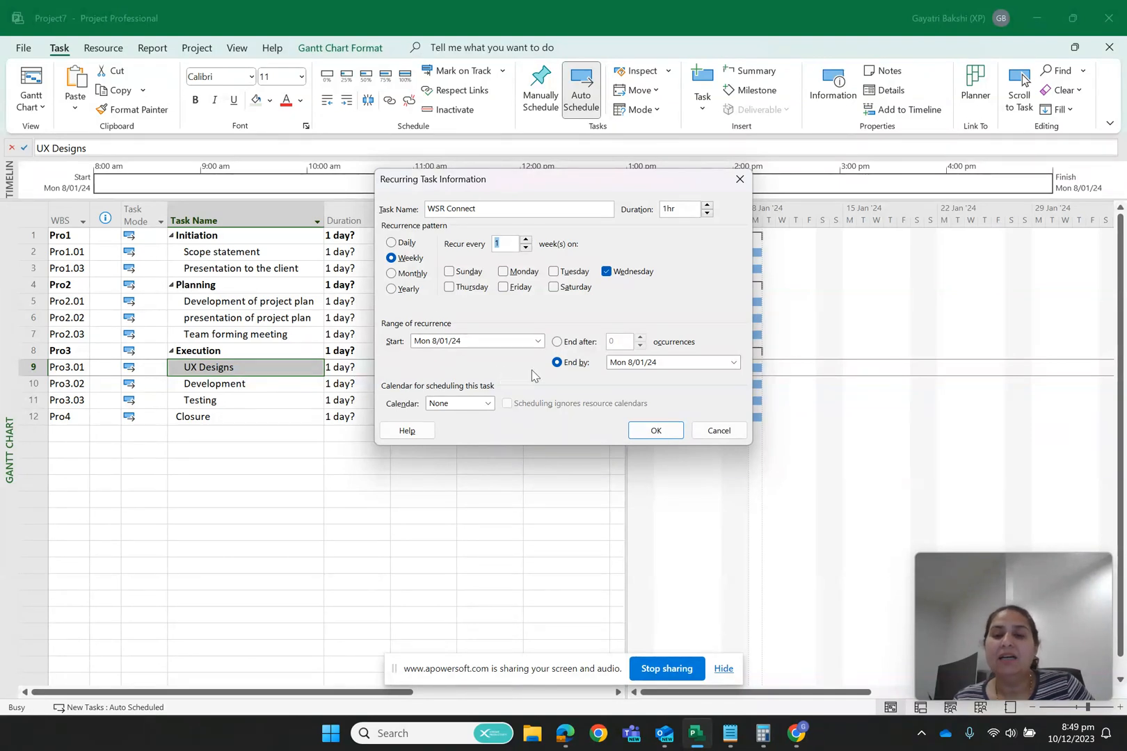
{"action": "left_click", "coordinate": [734, 363]}
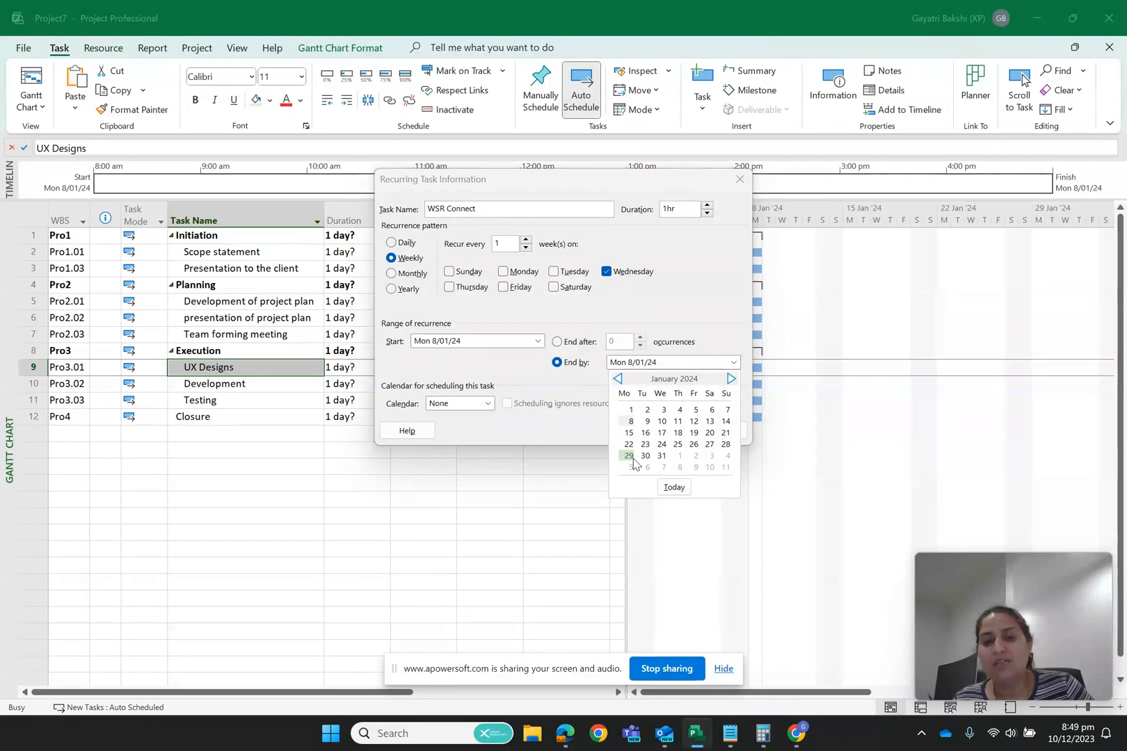
{"action": "left_click", "coordinate": [695, 456]}
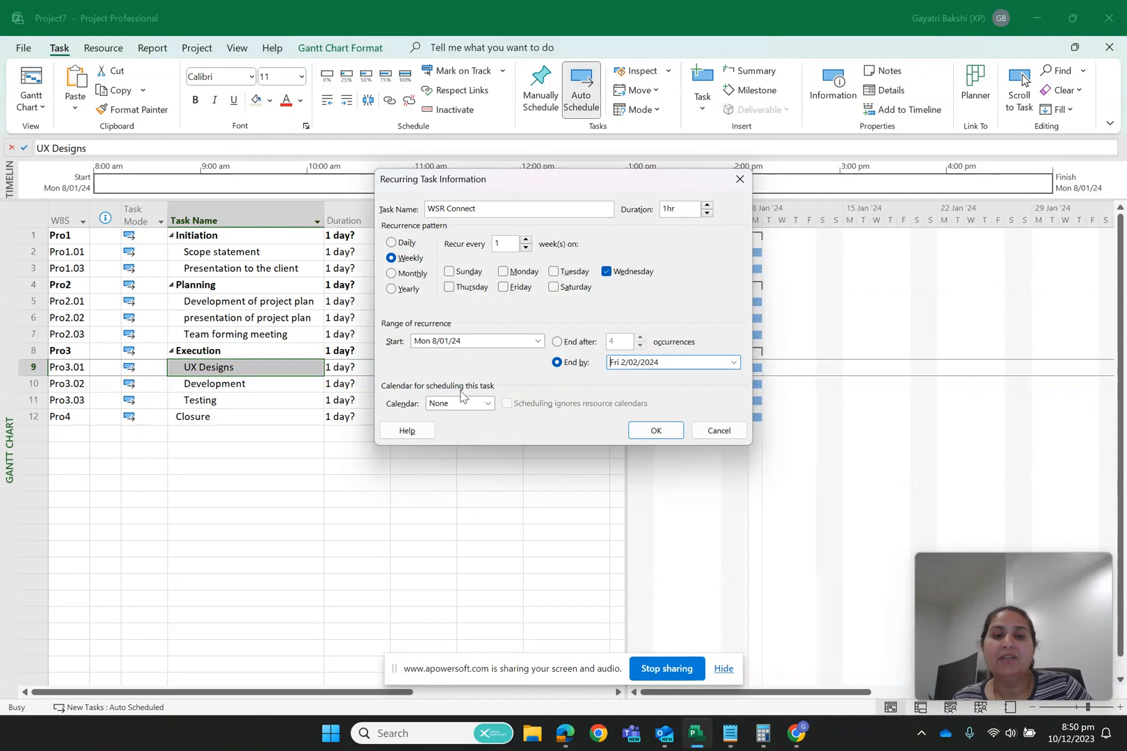
{"action": "left_click", "coordinate": [488, 405]}
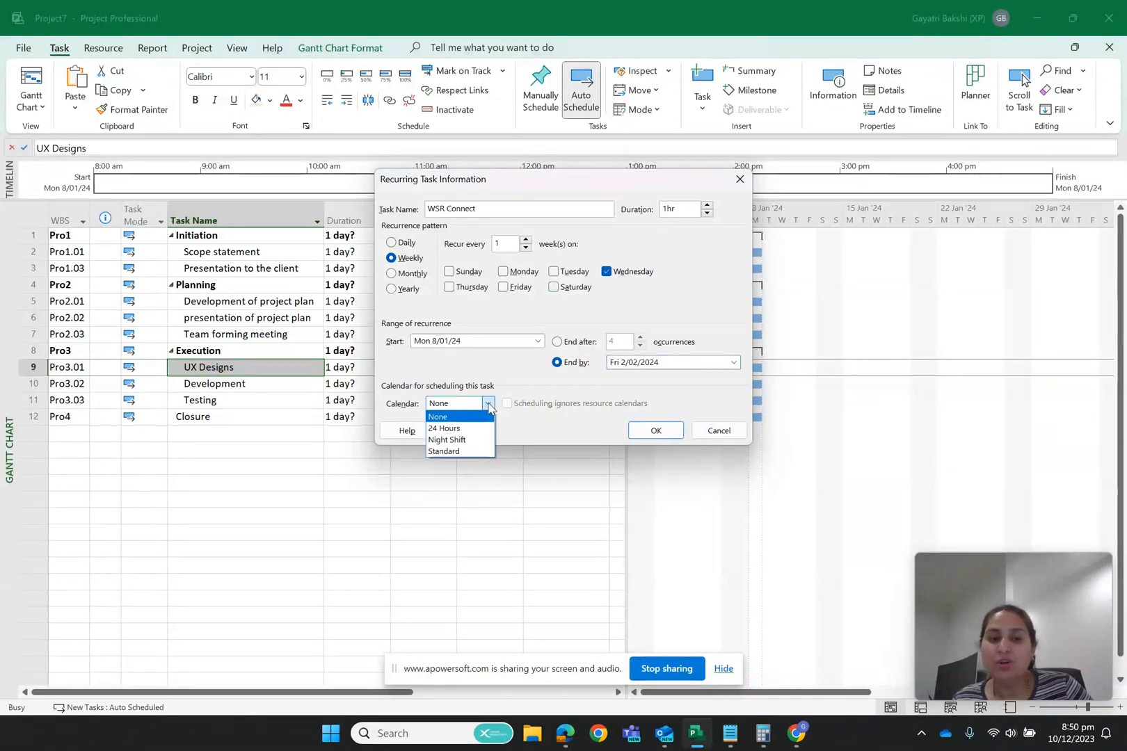
{"action": "left_click", "coordinate": [456, 452]}
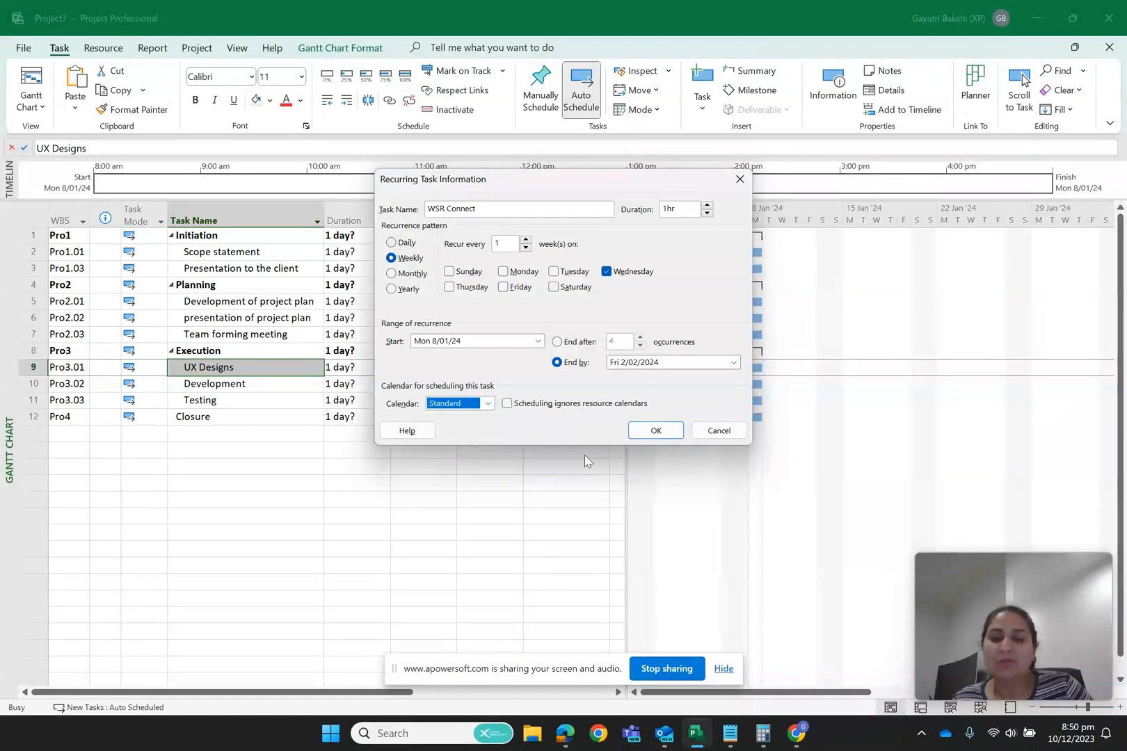
{"action": "left_click", "coordinate": [656, 431]}
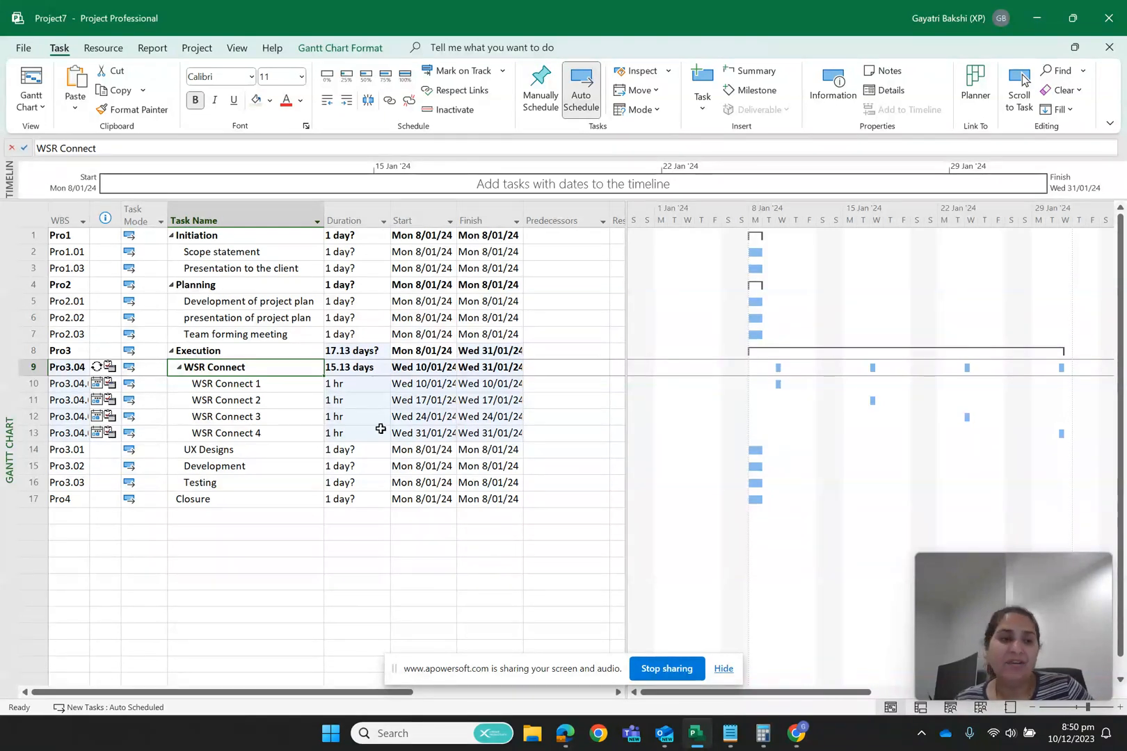
Step: Set the duration of the Initiation phase to 4 days
{"action": "mouse_move", "coordinate": [96, 366]}
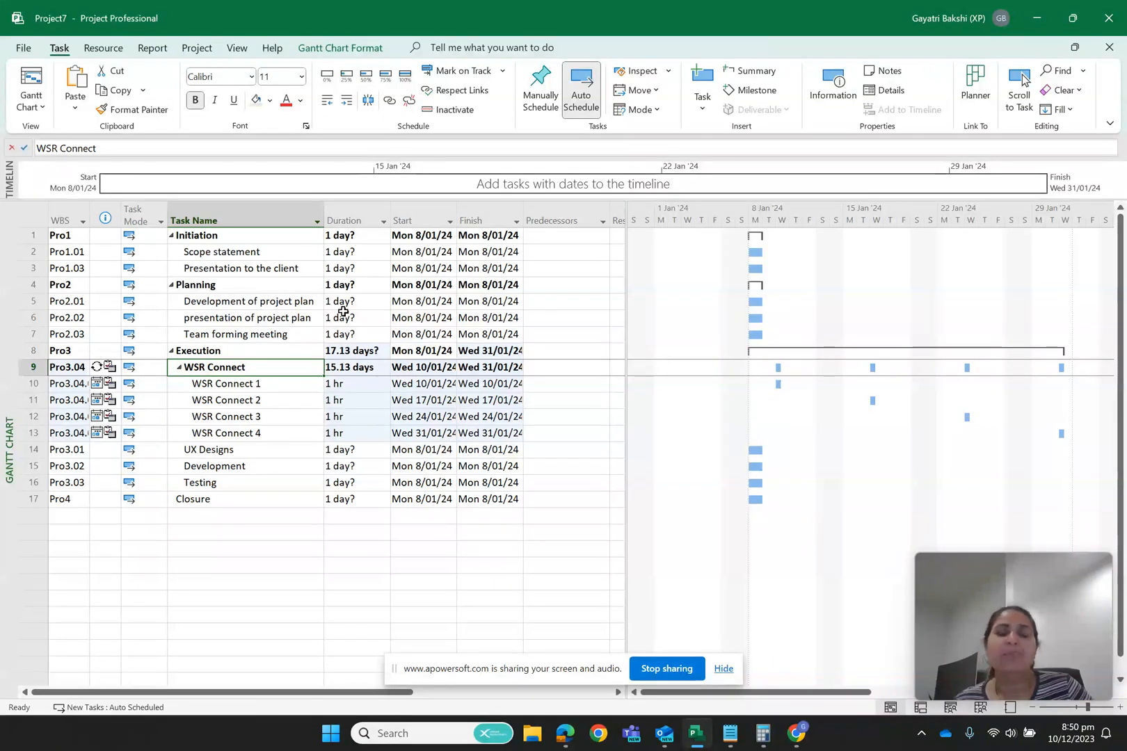
{"action": "left_click", "coordinate": [366, 236]}
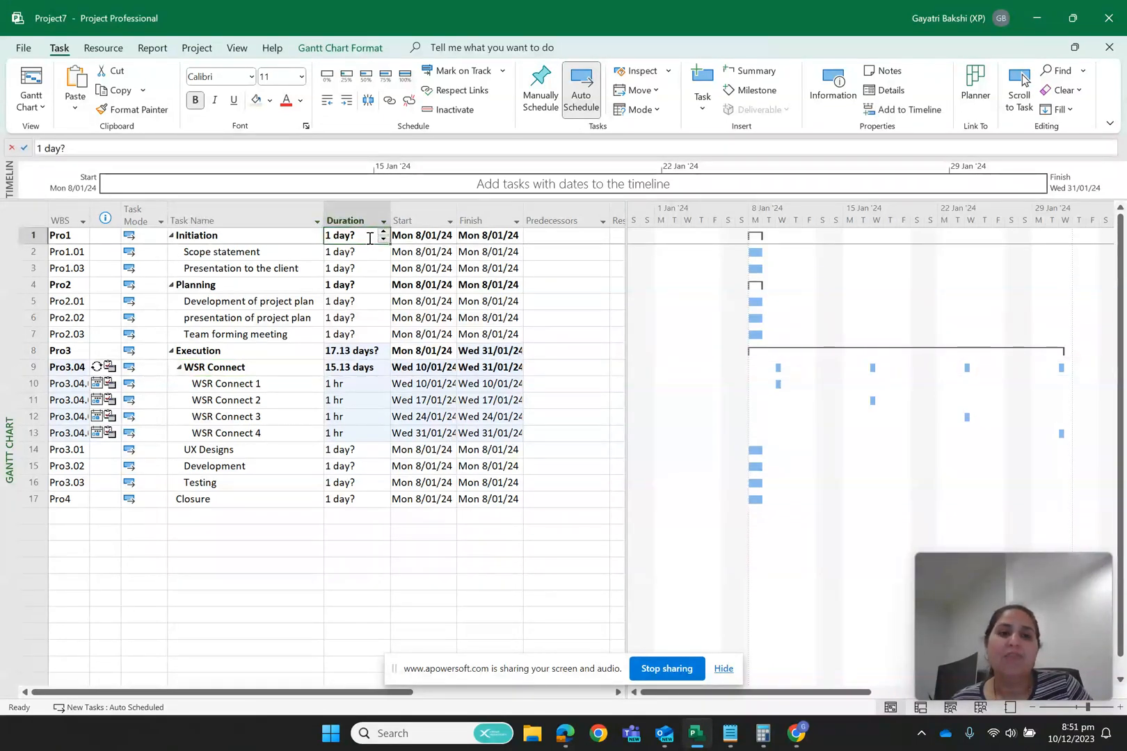
{"action": "left_click", "coordinate": [383, 233]}
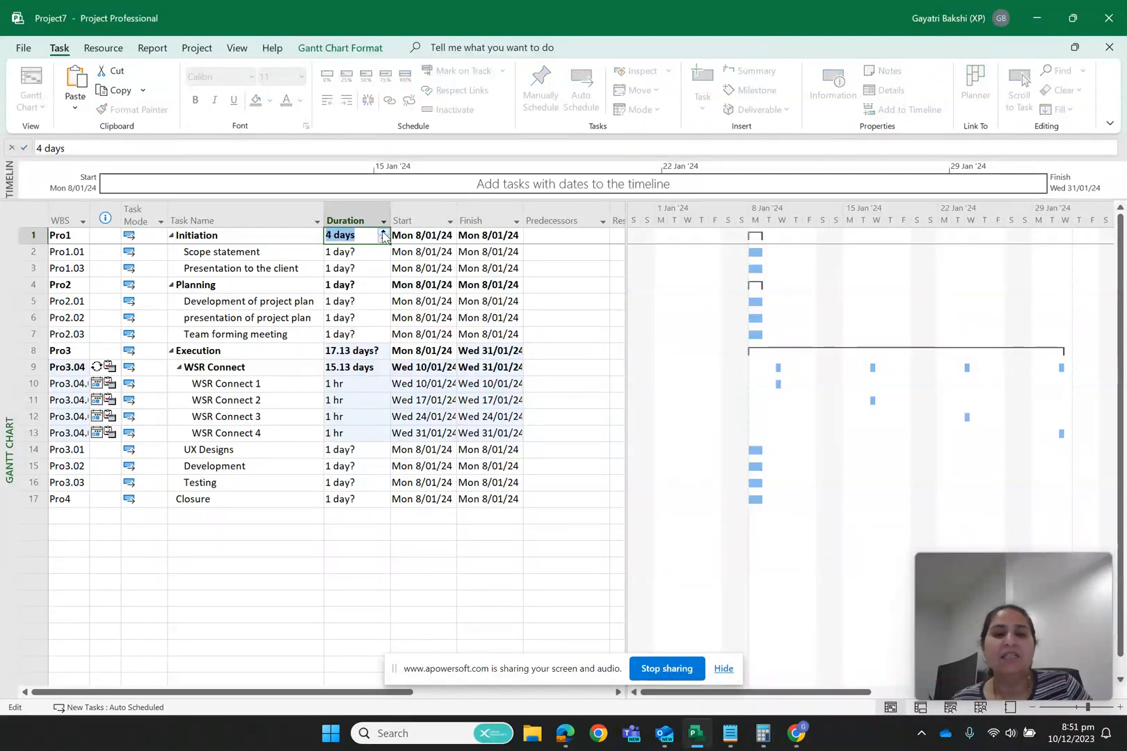
{"action": "left_click", "coordinate": [549, 283]}
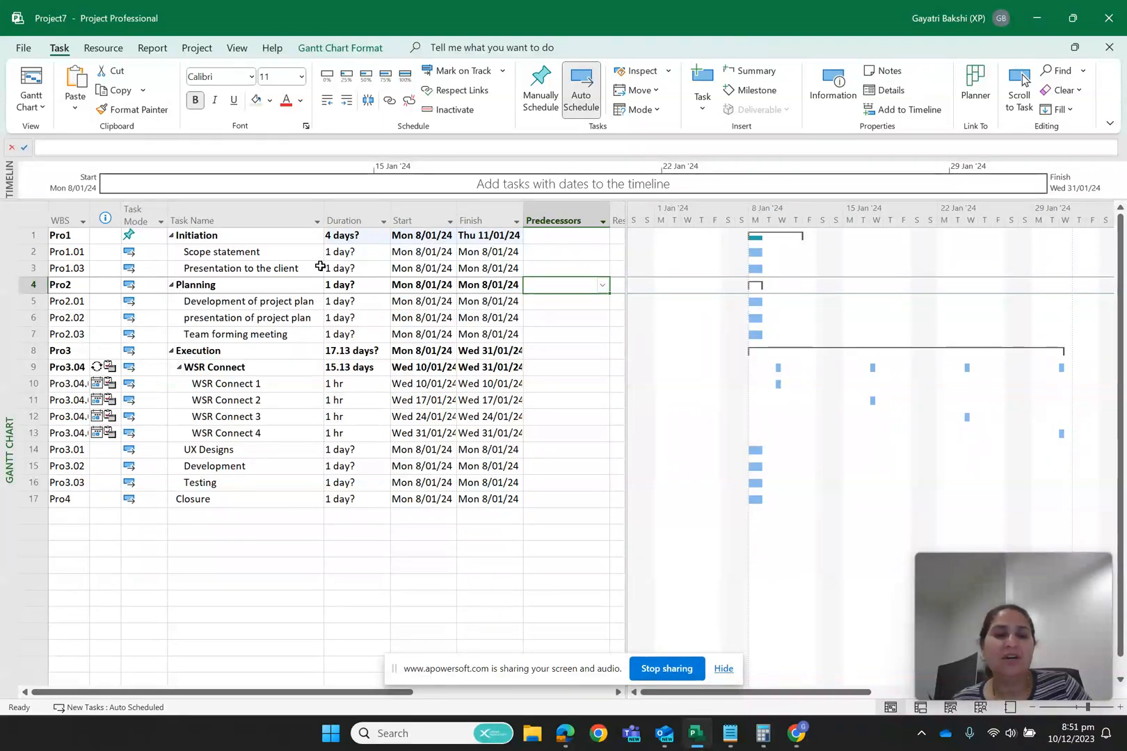
Step: Set the Scope statement task's duration to 2 days
{"action": "left_click", "coordinate": [361, 251]}
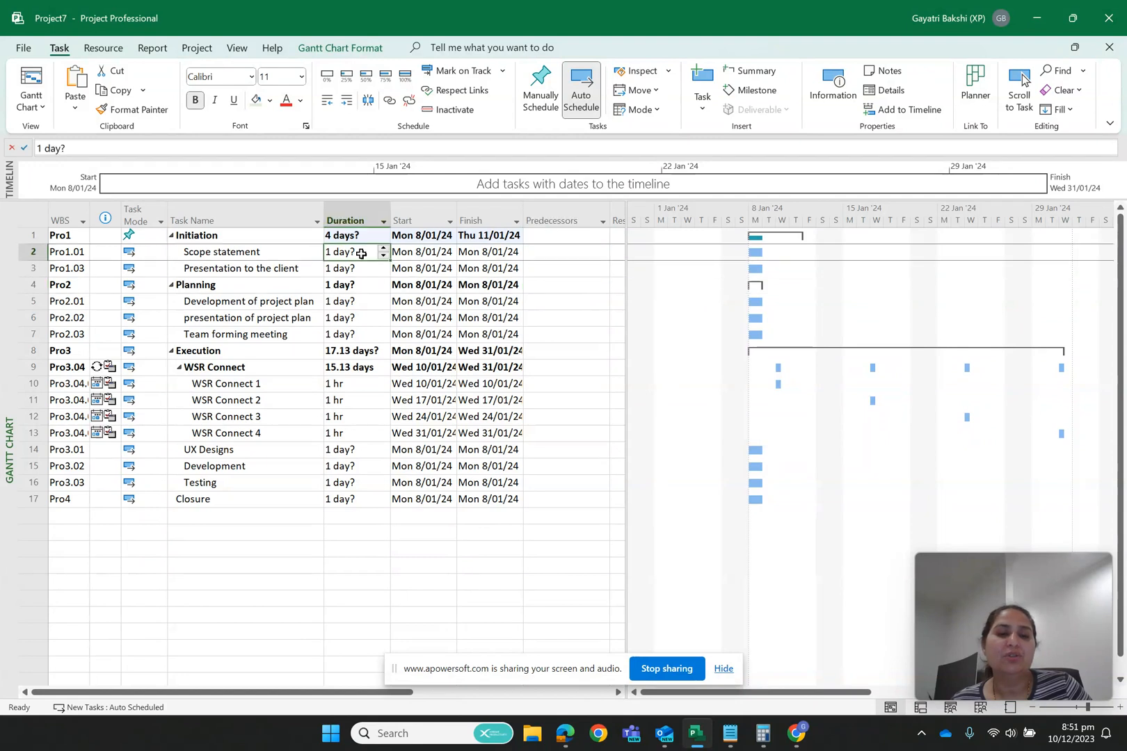
{"action": "left_click", "coordinate": [384, 248]}
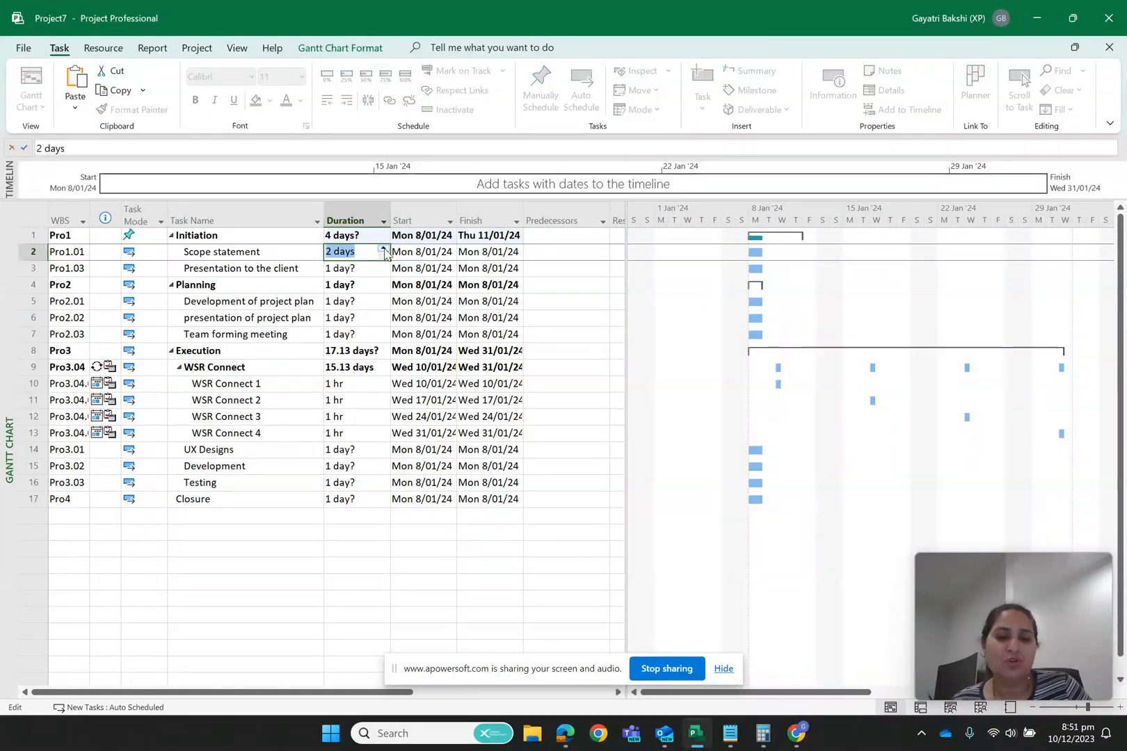
{"action": "left_click", "coordinate": [577, 287]}
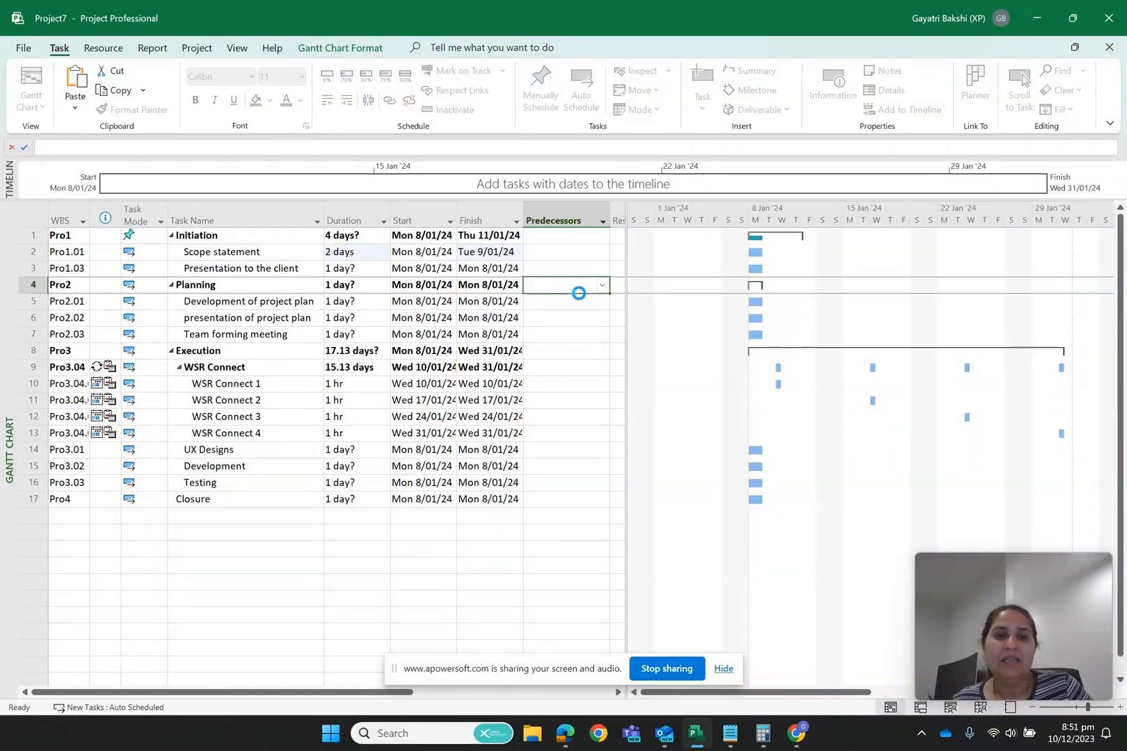
{"action": "left_click", "coordinate": [367, 268]}
{"action": "left_click", "coordinate": [373, 252]}
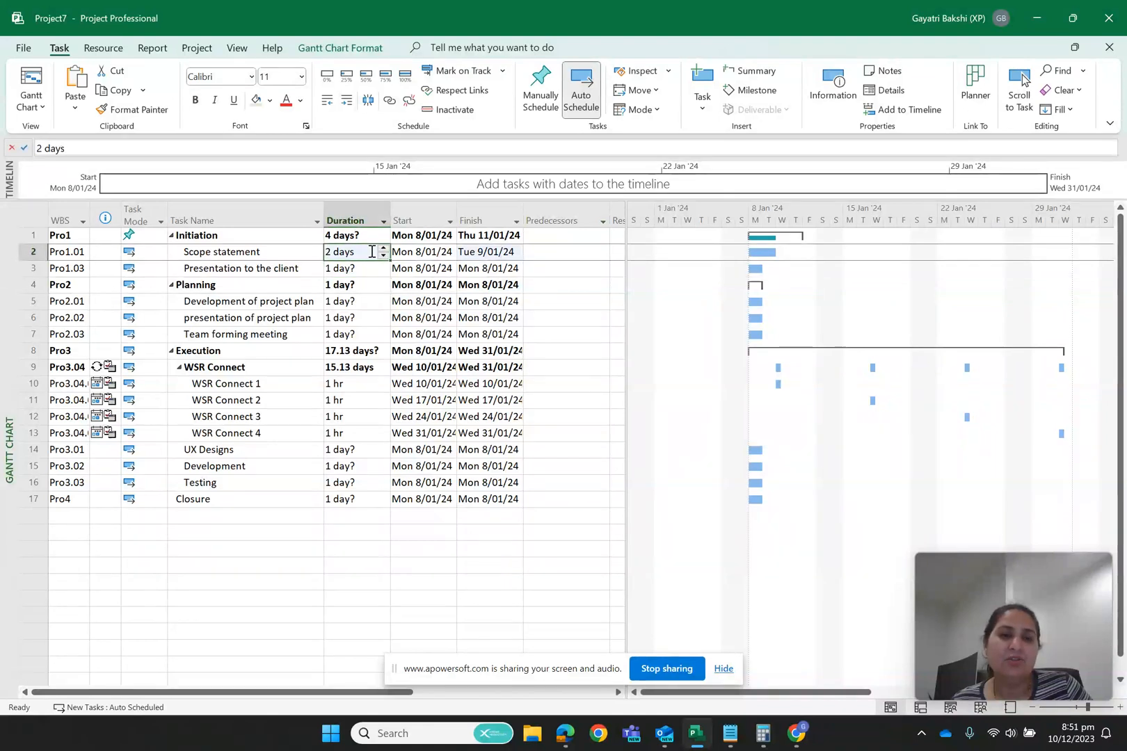
{"action": "left_click", "coordinate": [383, 249]}
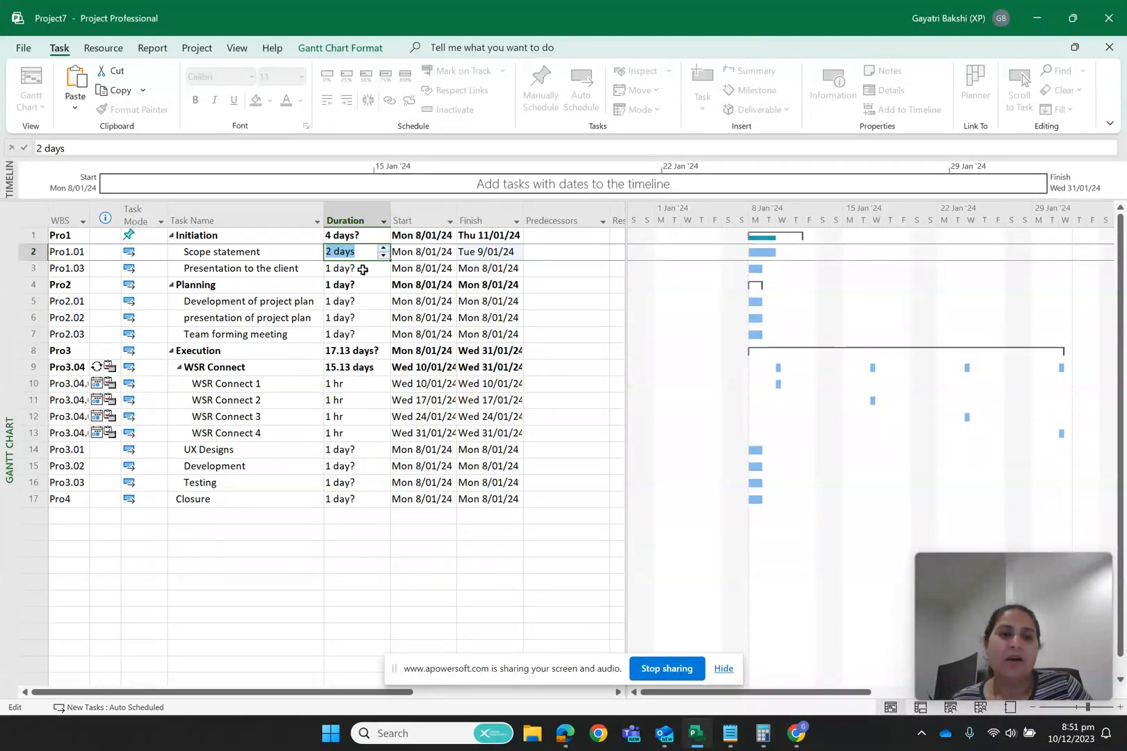
Step: Set the Presentation to the client task's duration to a firm 1 day instead of an estimate
{"action": "left_click", "coordinate": [364, 270]}
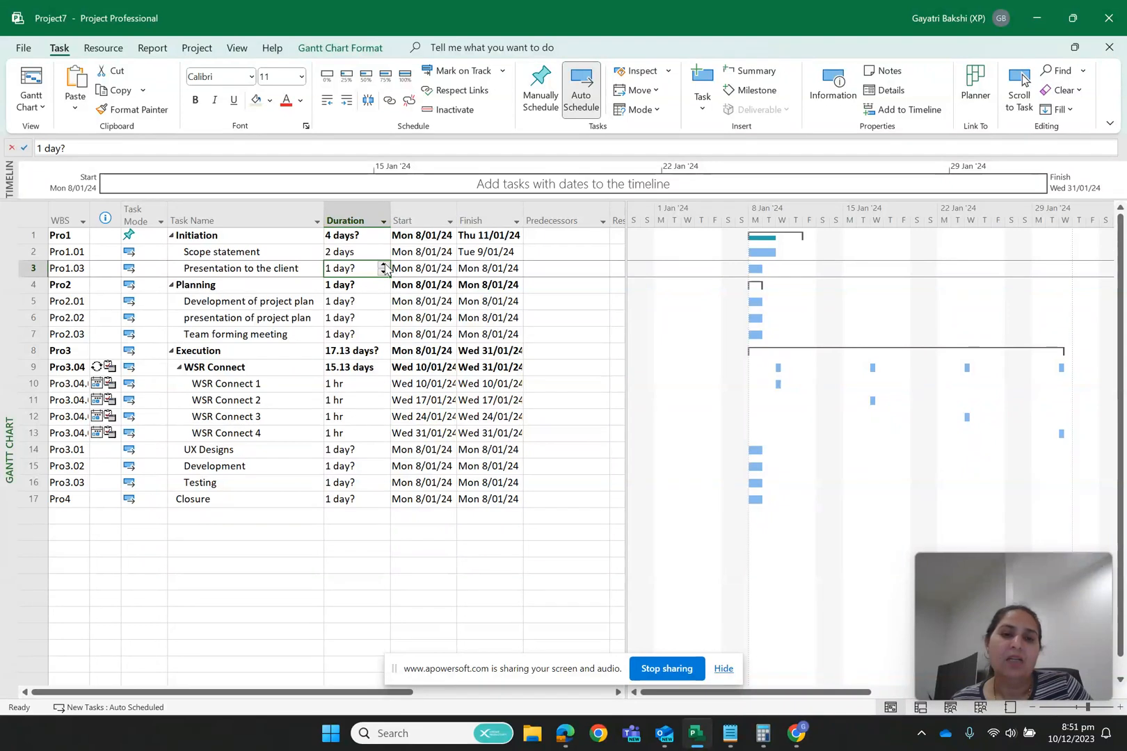
{"action": "left_click", "coordinate": [384, 266]}
{"action": "left_click", "coordinate": [384, 273]}
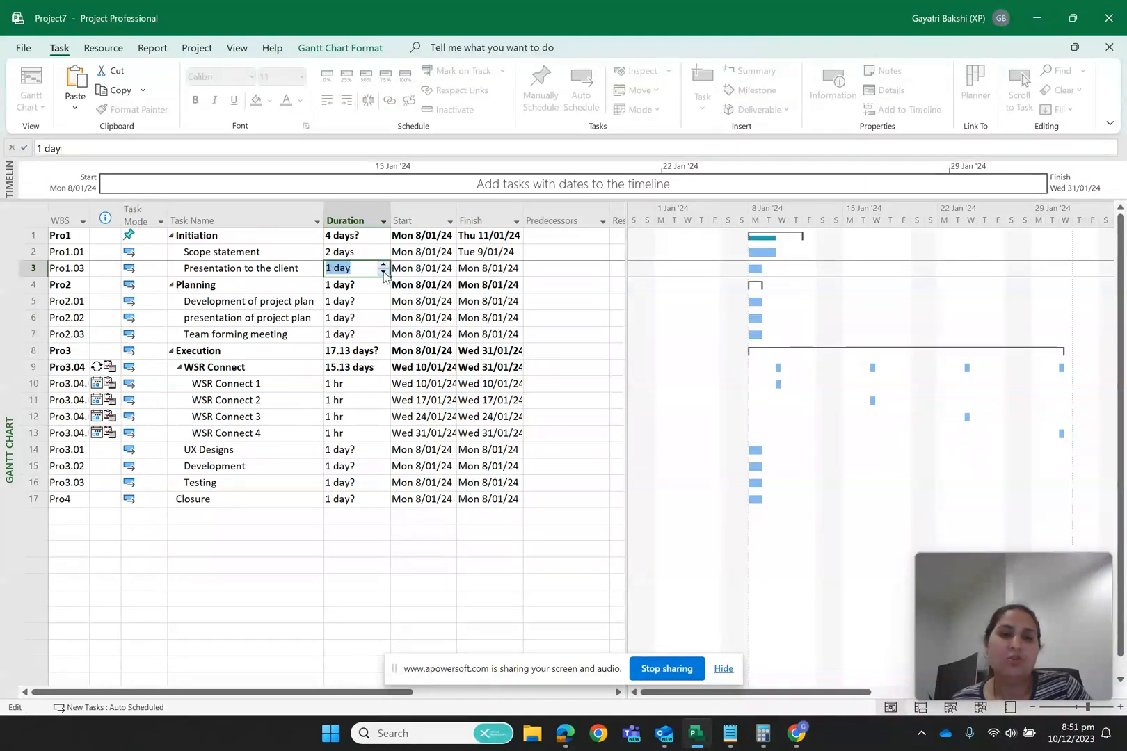
{"action": "left_click", "coordinate": [582, 314]}
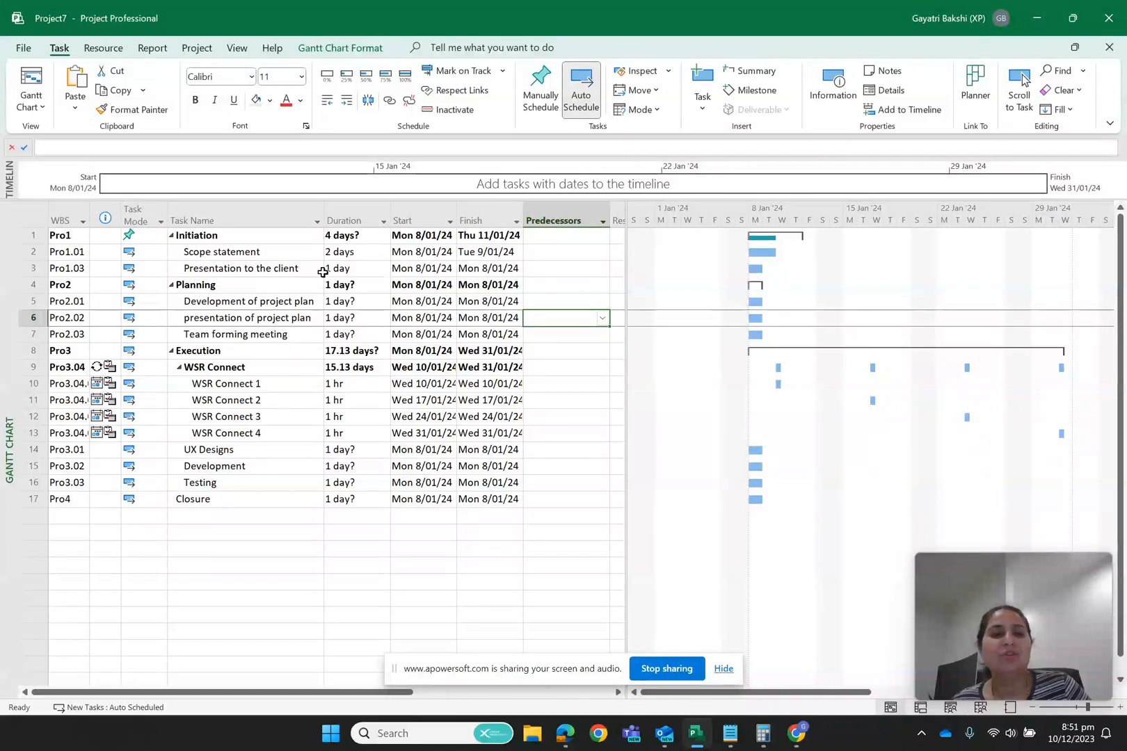
Step: Make task 2, Scope statement, the predecessor of Presentation to the client
{"action": "left_click", "coordinate": [235, 272]}
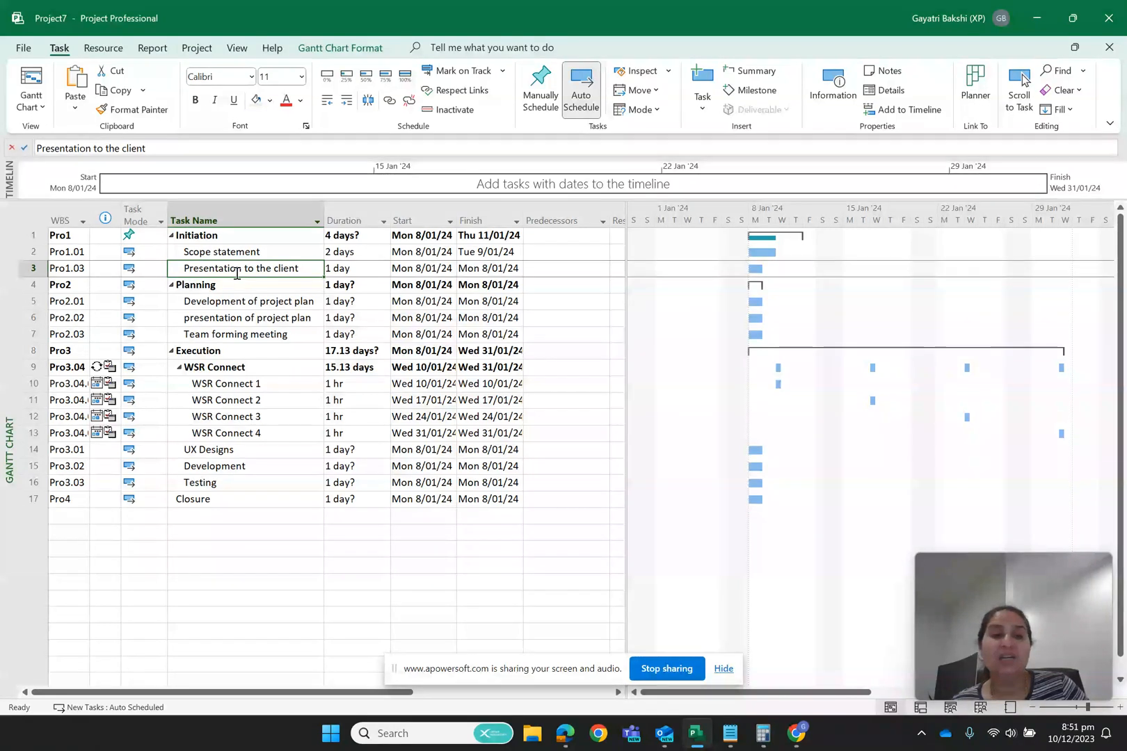
{"action": "left_click", "coordinate": [544, 269]}
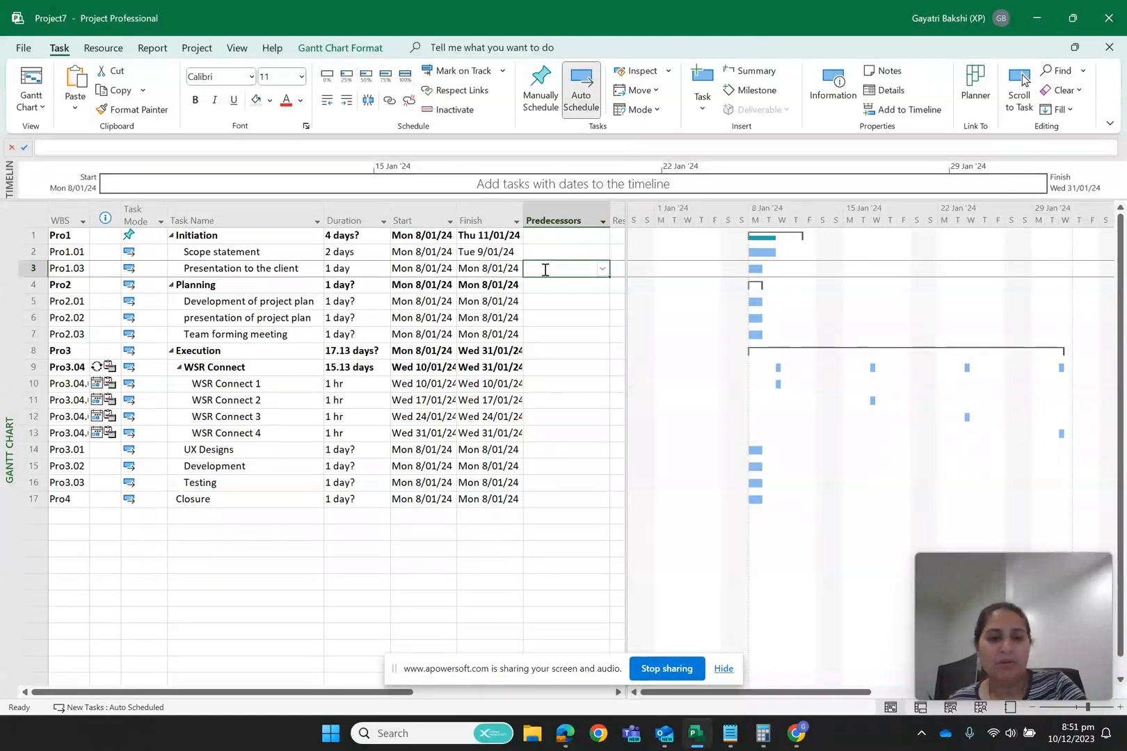
{"action": "type", "text": "2"}
{"action": "key", "text": "Return"}
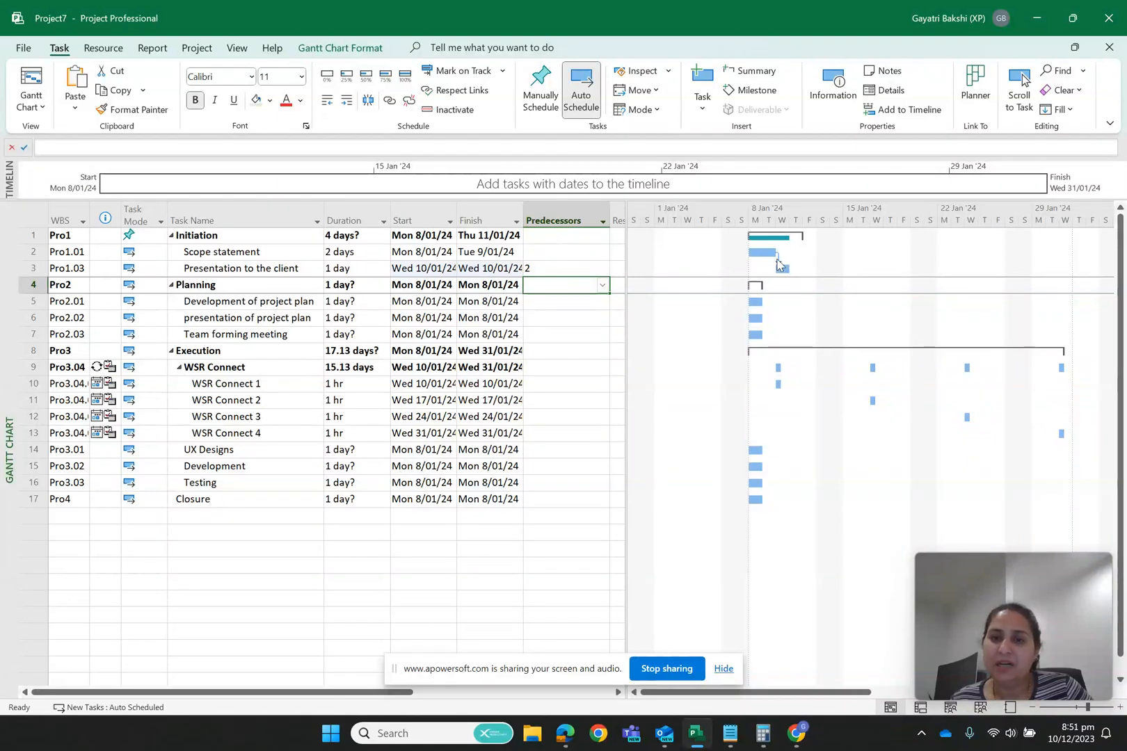
Step: Add a 1d lag to the Finish-to-Start dependency between Scope statement and Presentation to the client
{"action": "mouse_move", "coordinate": [780, 264]}
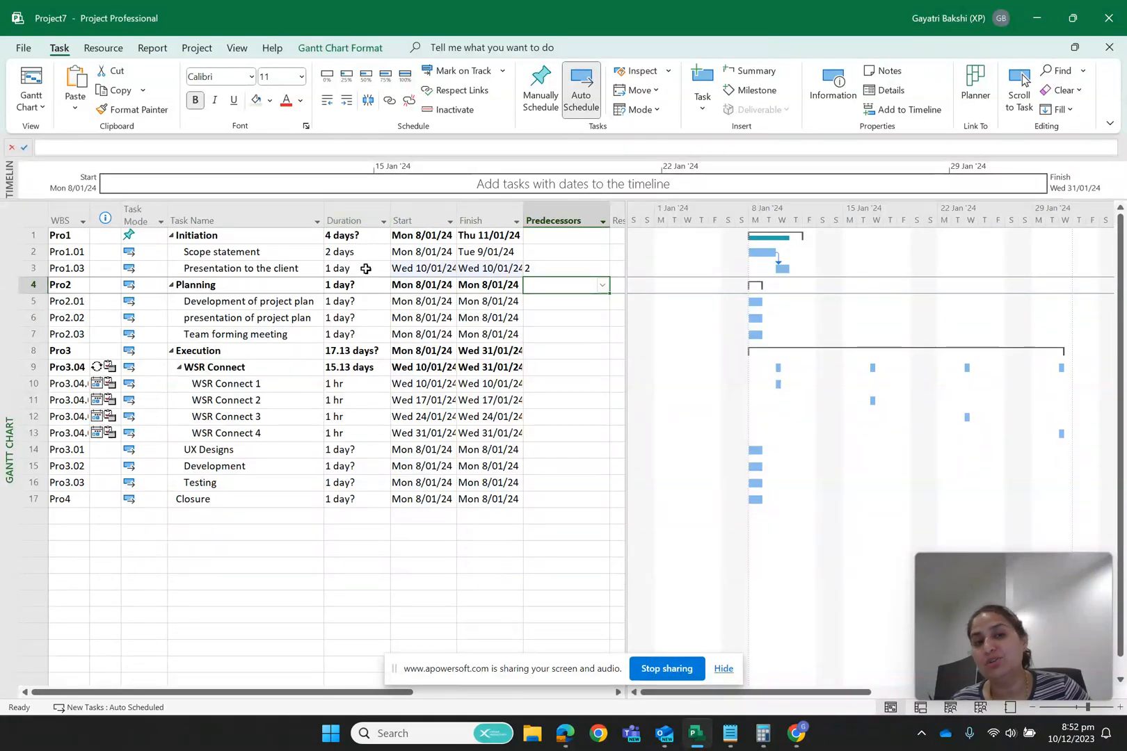
{"action": "double_click", "coordinate": [782, 268]}
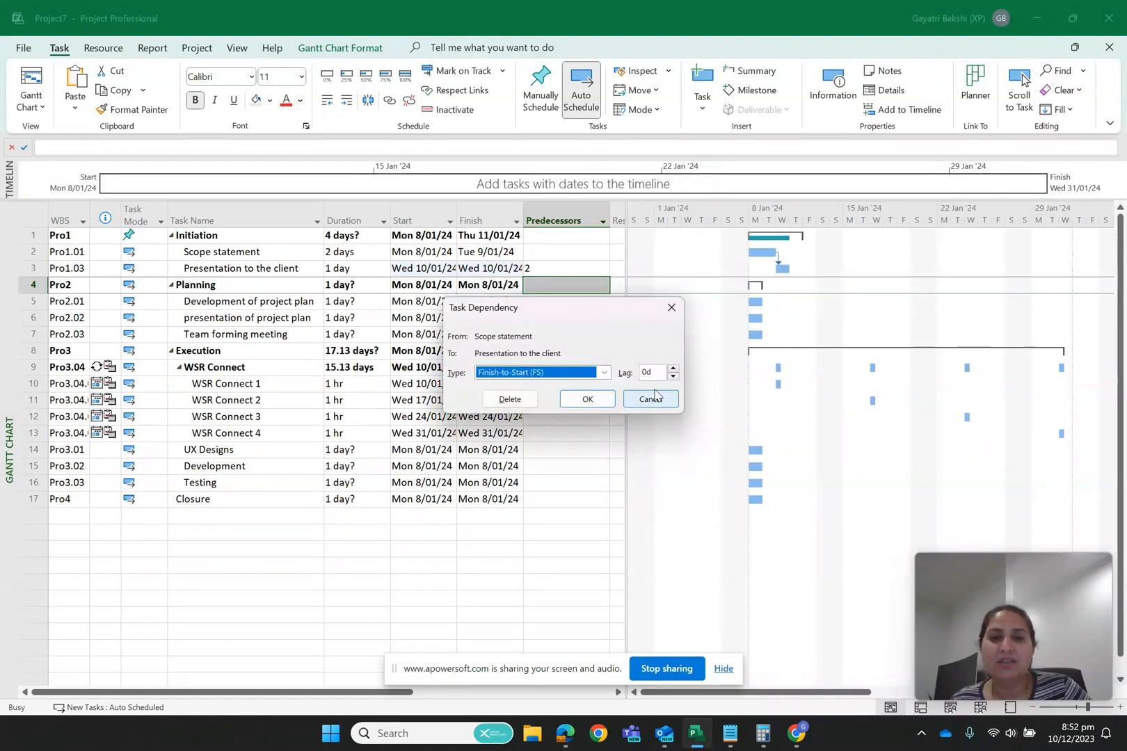
{"action": "left_click", "coordinate": [673, 369]}
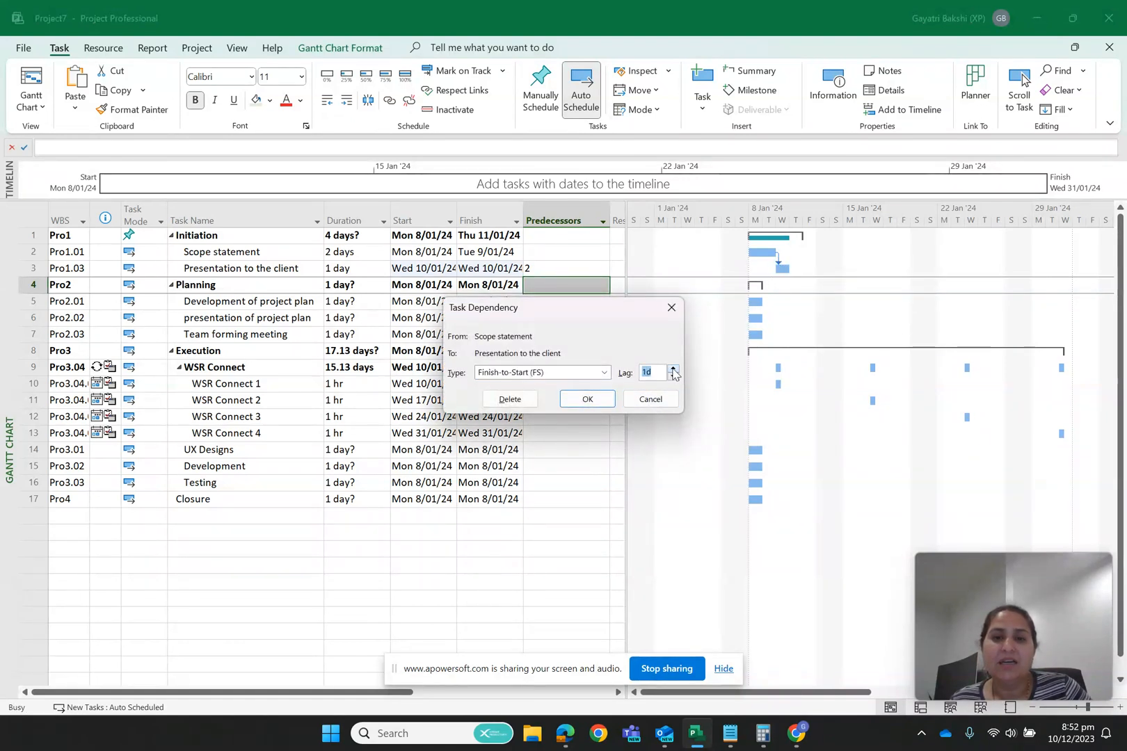
{"action": "left_click", "coordinate": [587, 400]}
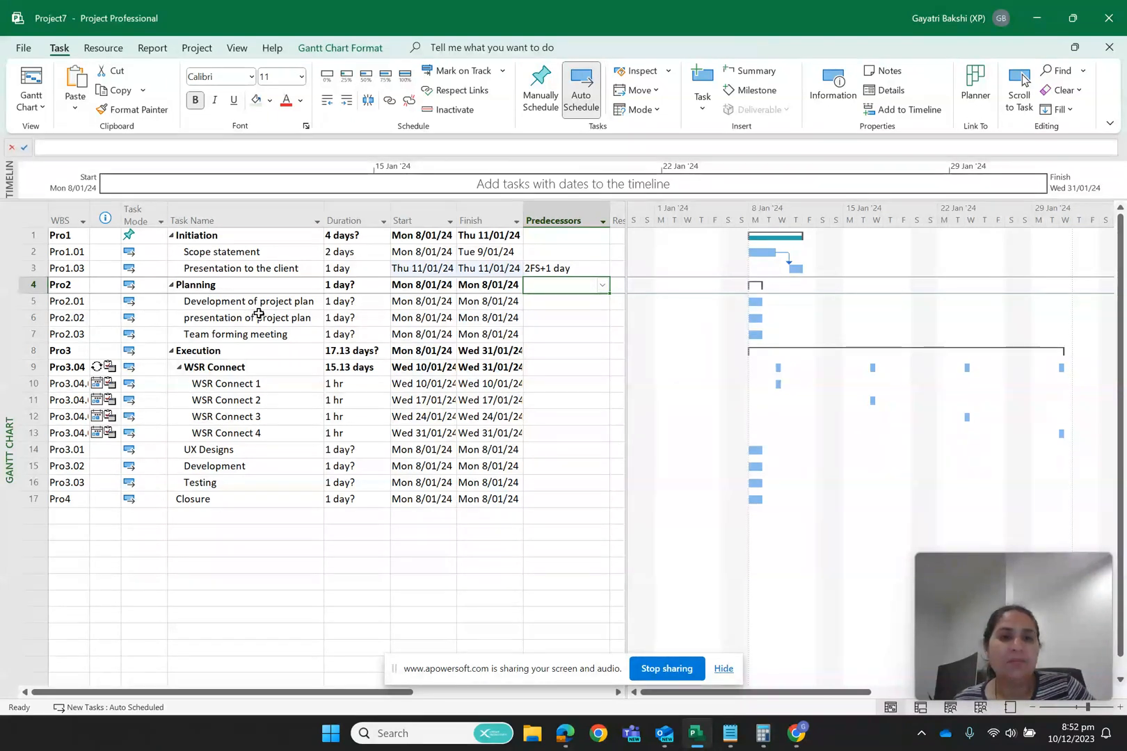
Step: Set the duration of the Planning phase to 6 days
{"action": "left_click", "coordinate": [374, 286]}
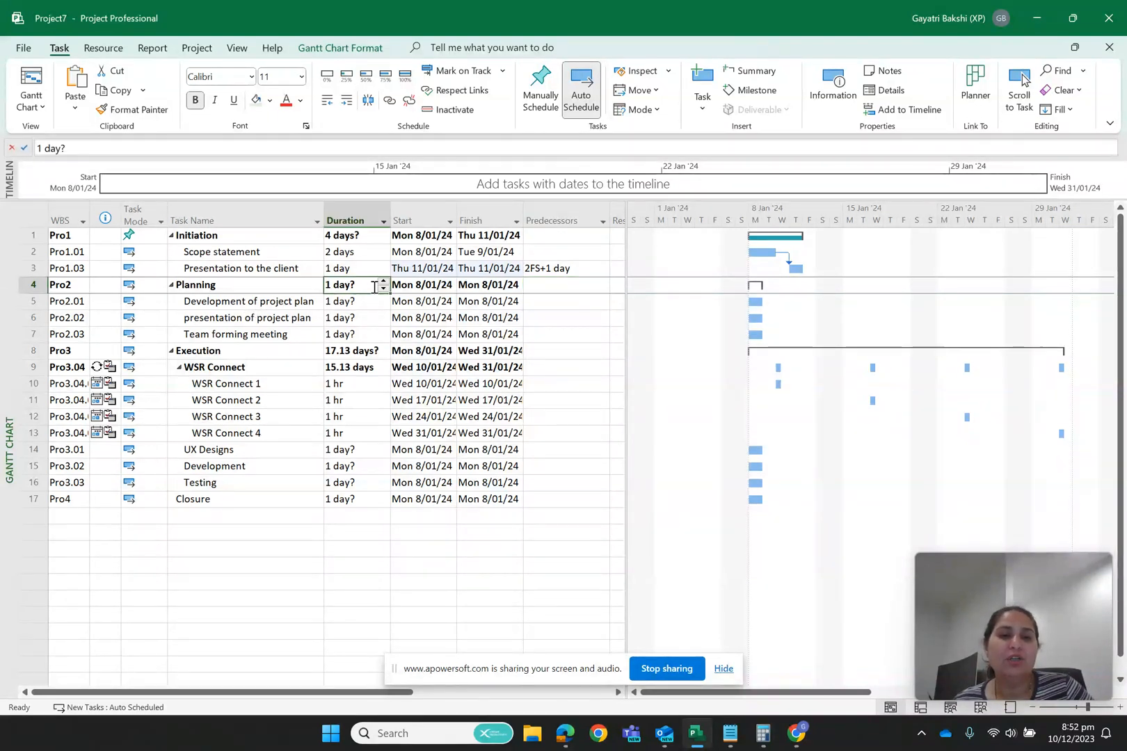
{"action": "left_click", "coordinate": [384, 282]}
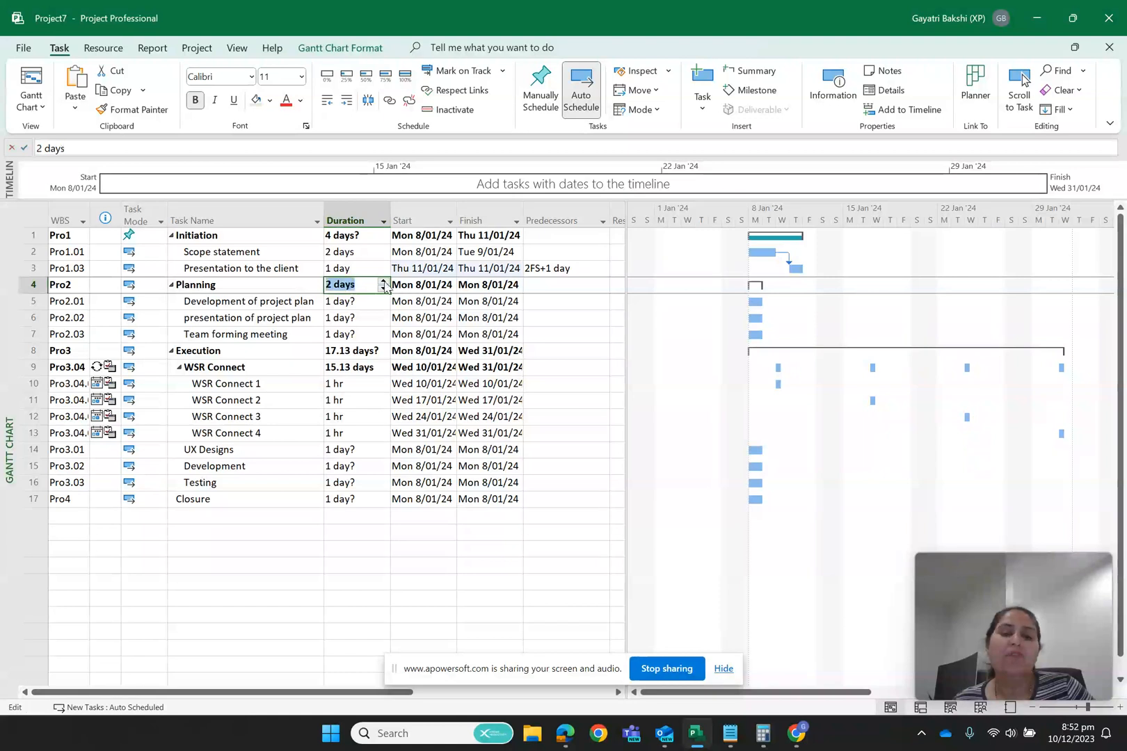
{"action": "left_click", "coordinate": [384, 281]}
{"action": "left_click", "coordinate": [384, 281]}
{"action": "left_click", "coordinate": [384, 282]}
{"action": "left_click", "coordinate": [384, 282]}
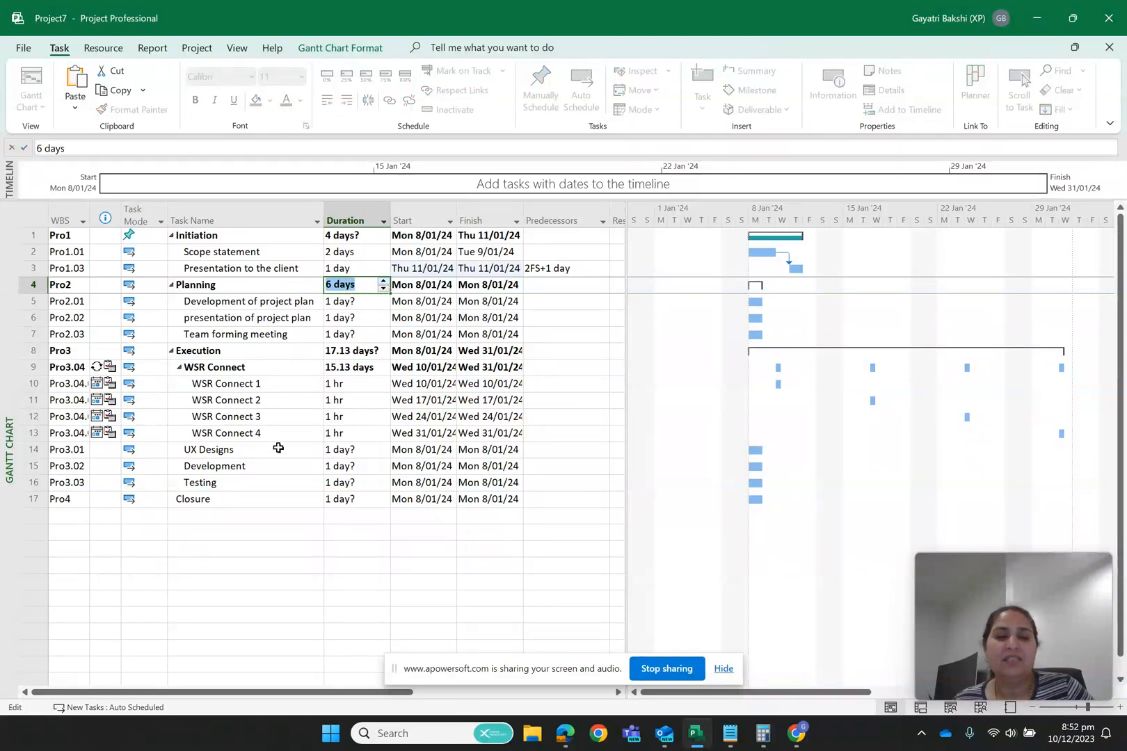
Step: Set Development of project plan to 3 days and presentation of project plan to a firm 1 day
{"action": "left_click", "coordinate": [371, 306]}
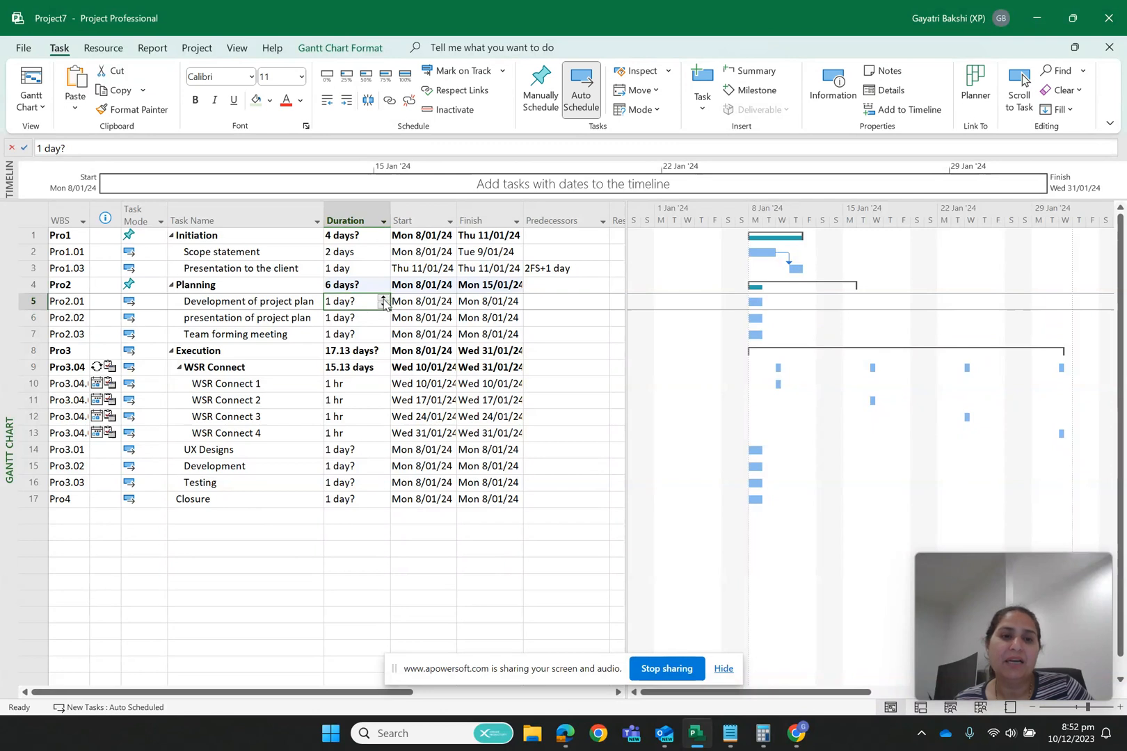
{"action": "left_click", "coordinate": [383, 298]}
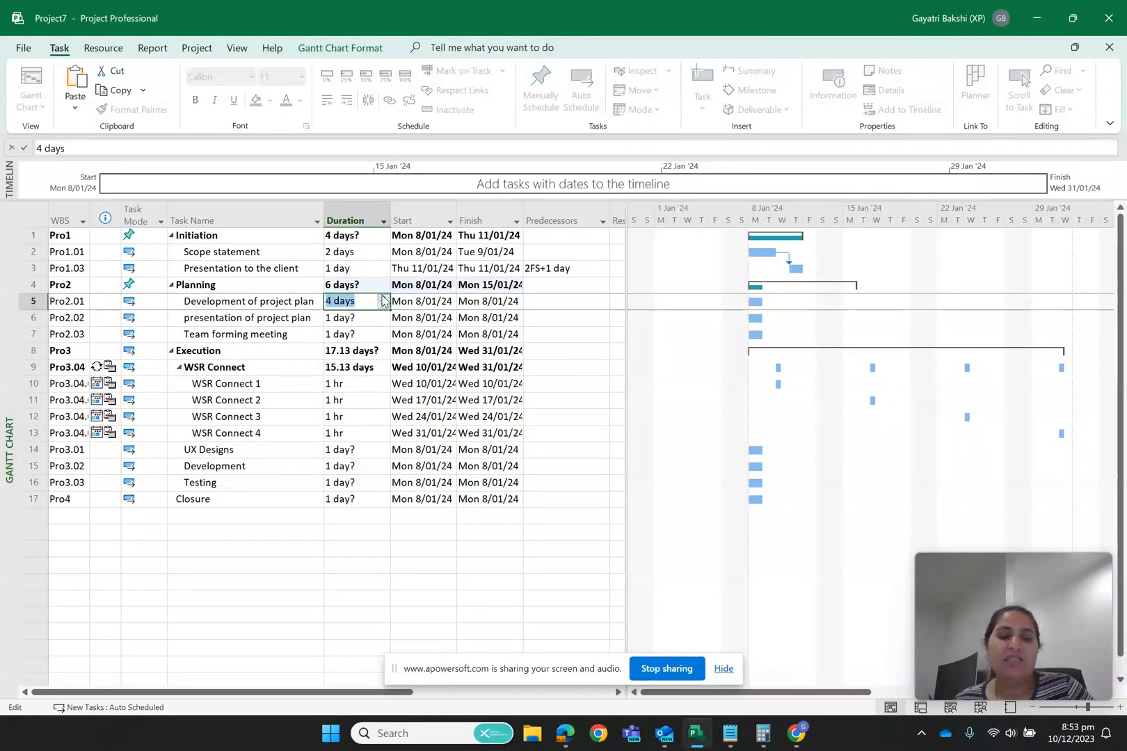
{"action": "left_click", "coordinate": [358, 324]}
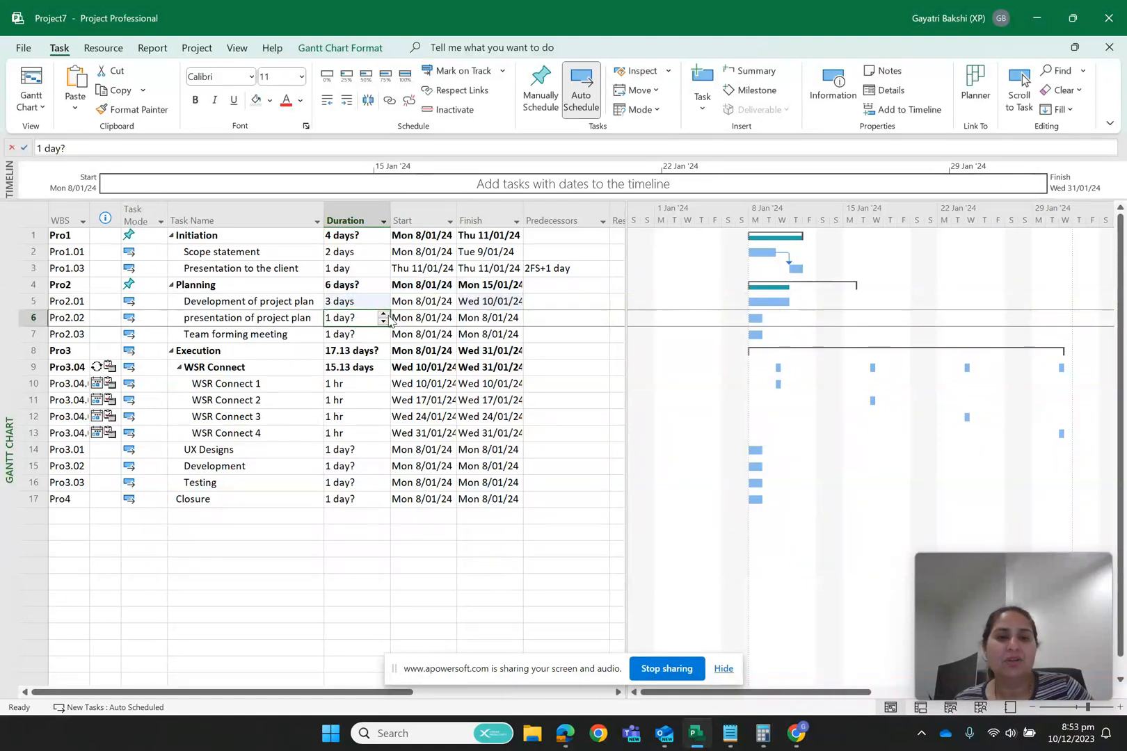
{"action": "left_click", "coordinate": [384, 315]}
{"action": "left_click", "coordinate": [383, 321]}
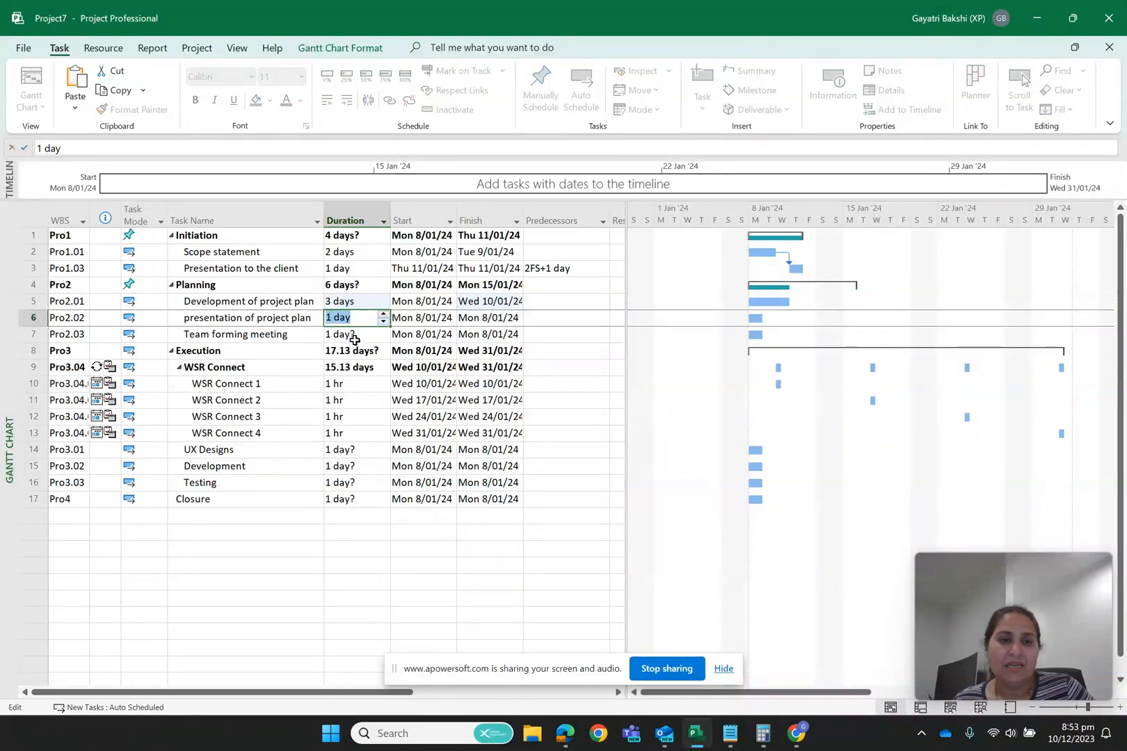
Step: Set the Team forming meeting task's duration to 2 days
{"action": "left_click", "coordinate": [354, 339]}
{"action": "left_click", "coordinate": [384, 332]}
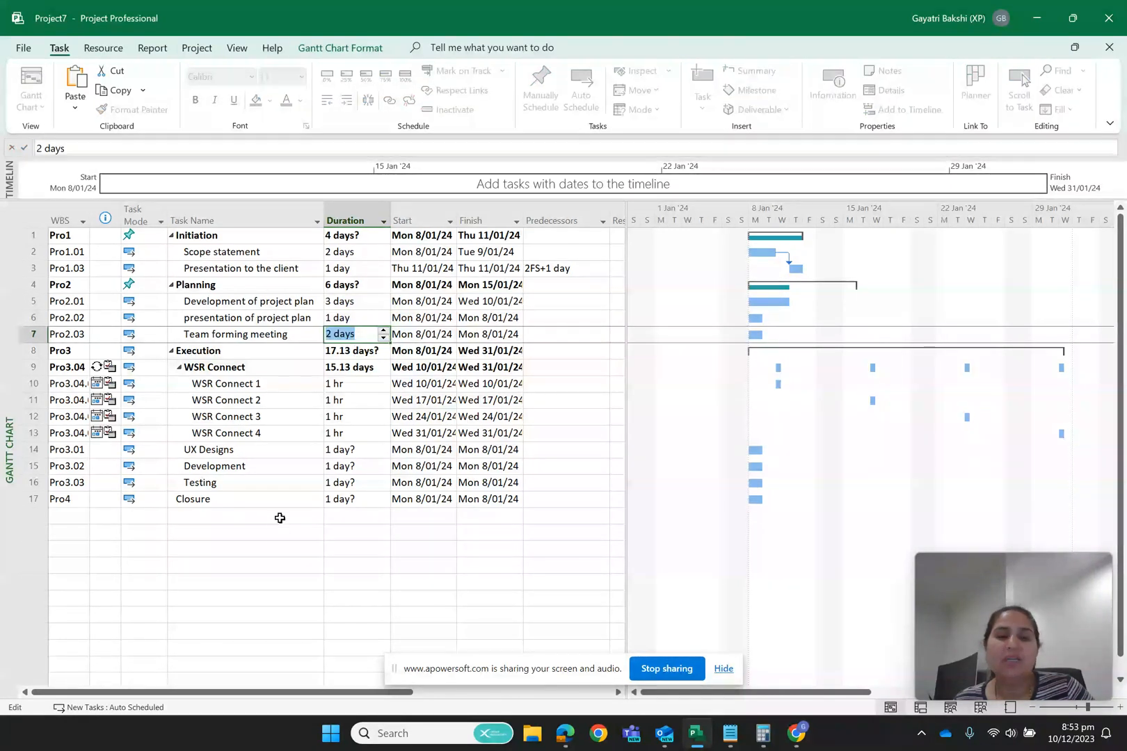
{"action": "left_click", "coordinate": [285, 542]}
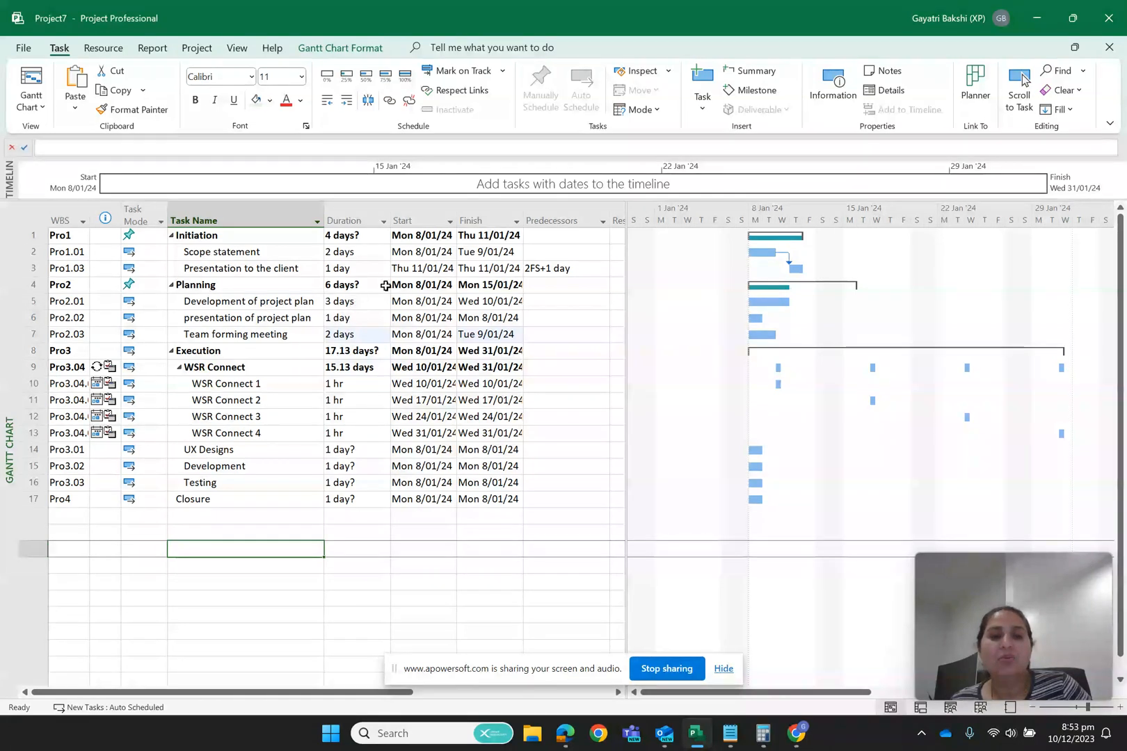
Step: Make task 3, Presentation to the client, the predecessor of the Planning phase
{"action": "left_click", "coordinate": [437, 286]}
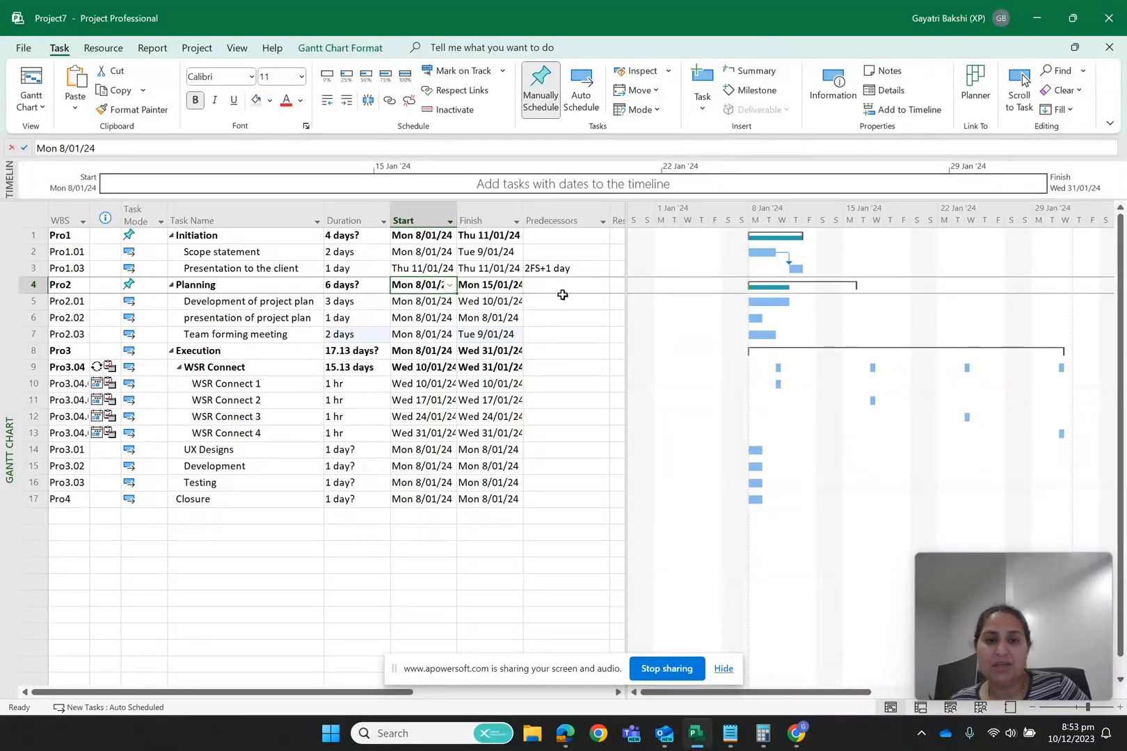
{"action": "left_click", "coordinate": [562, 289]}
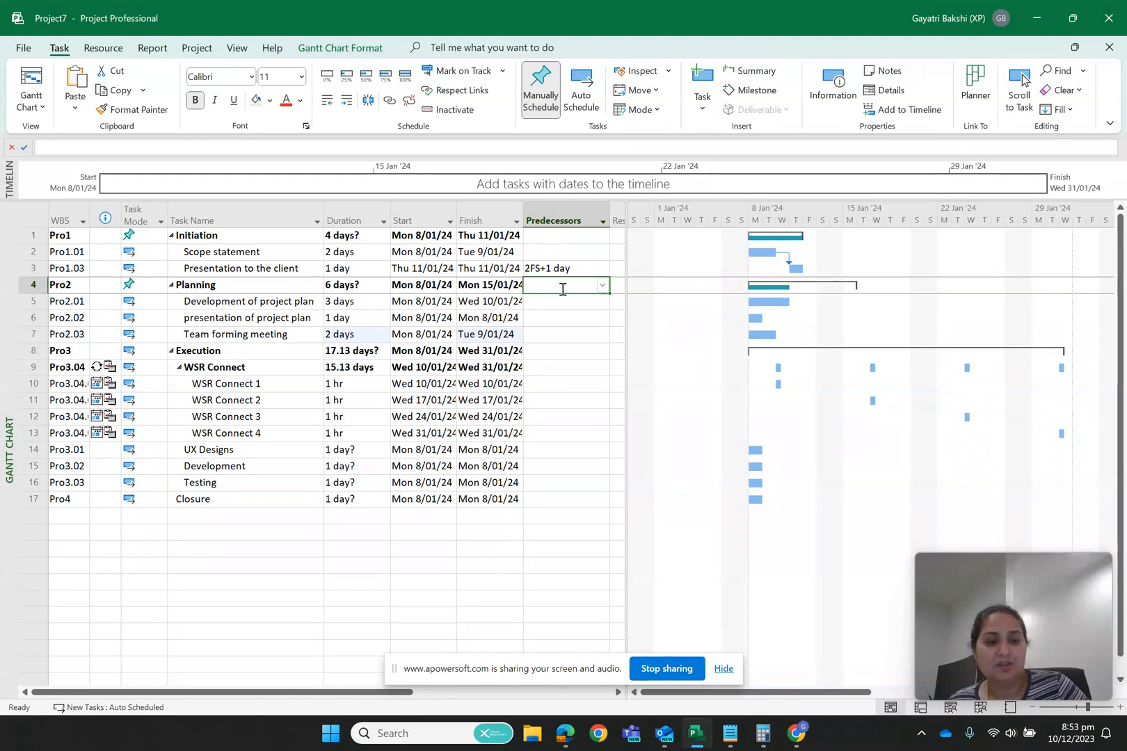
{"action": "key", "text": "Return"}
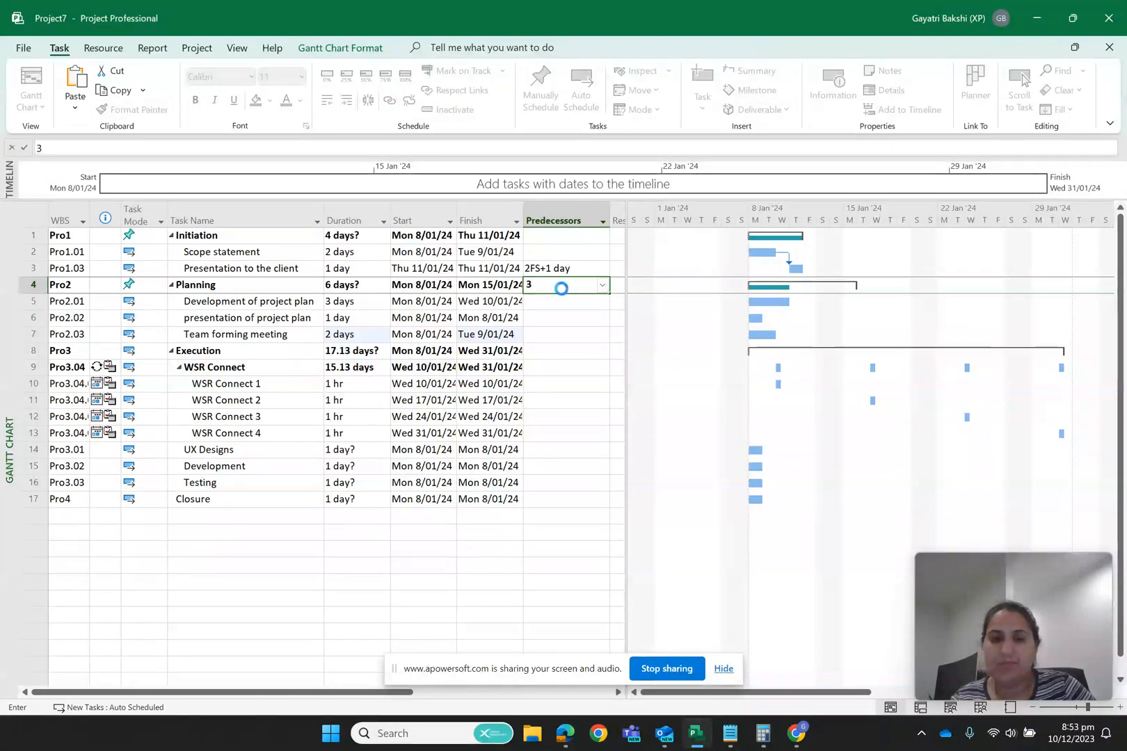
{"action": "left_click", "coordinate": [557, 428]}
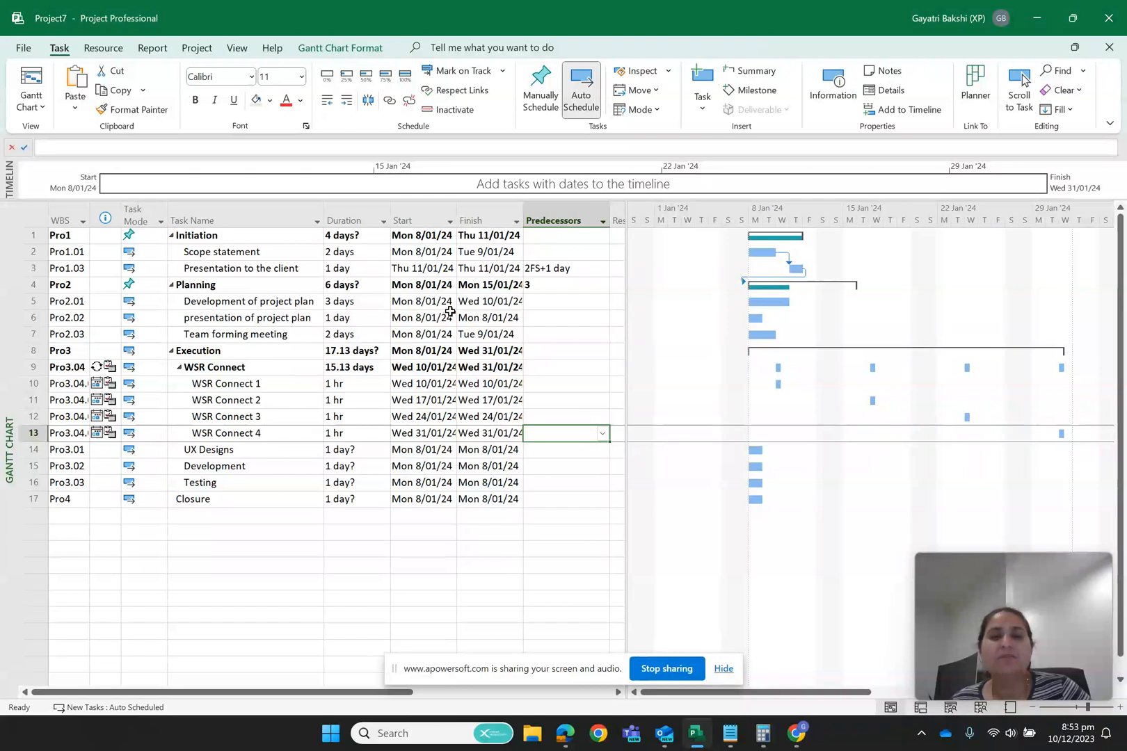
Step: Make task 3 the predecessor of Development of project plan, task 5 of presentation of project plan, and task 6 of Team forming meeting
{"action": "left_click", "coordinate": [555, 301]}
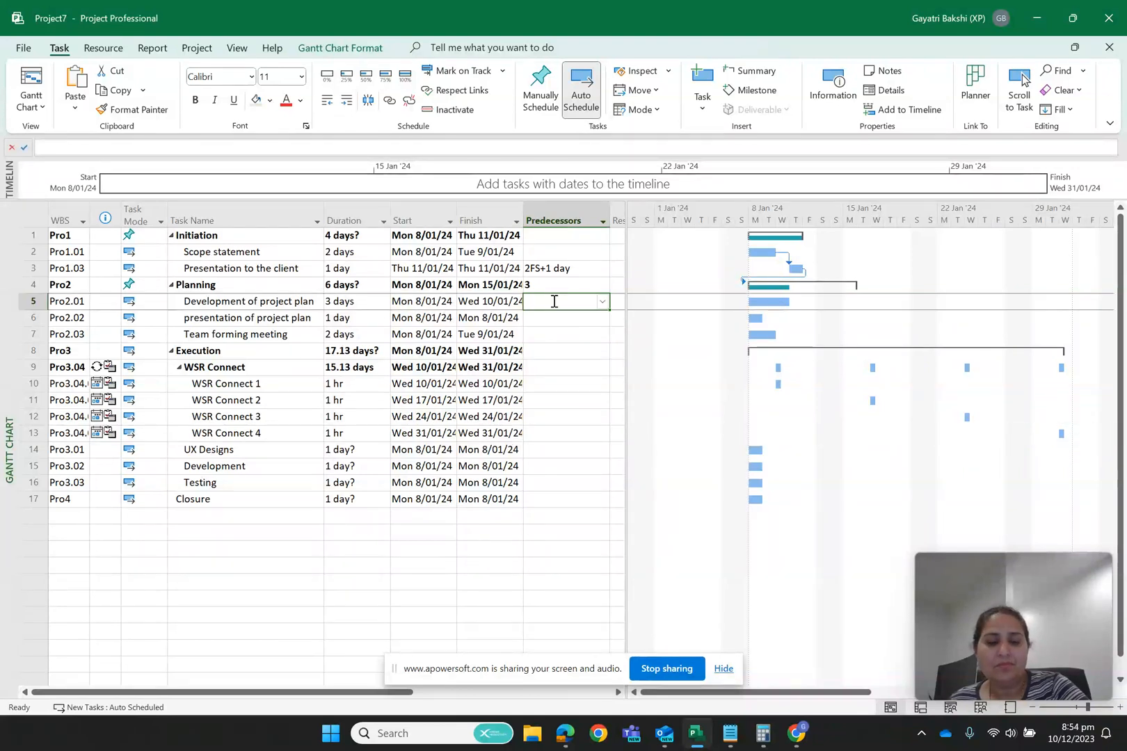
{"action": "type", "text": "3"}
{"action": "key", "text": "Return"}
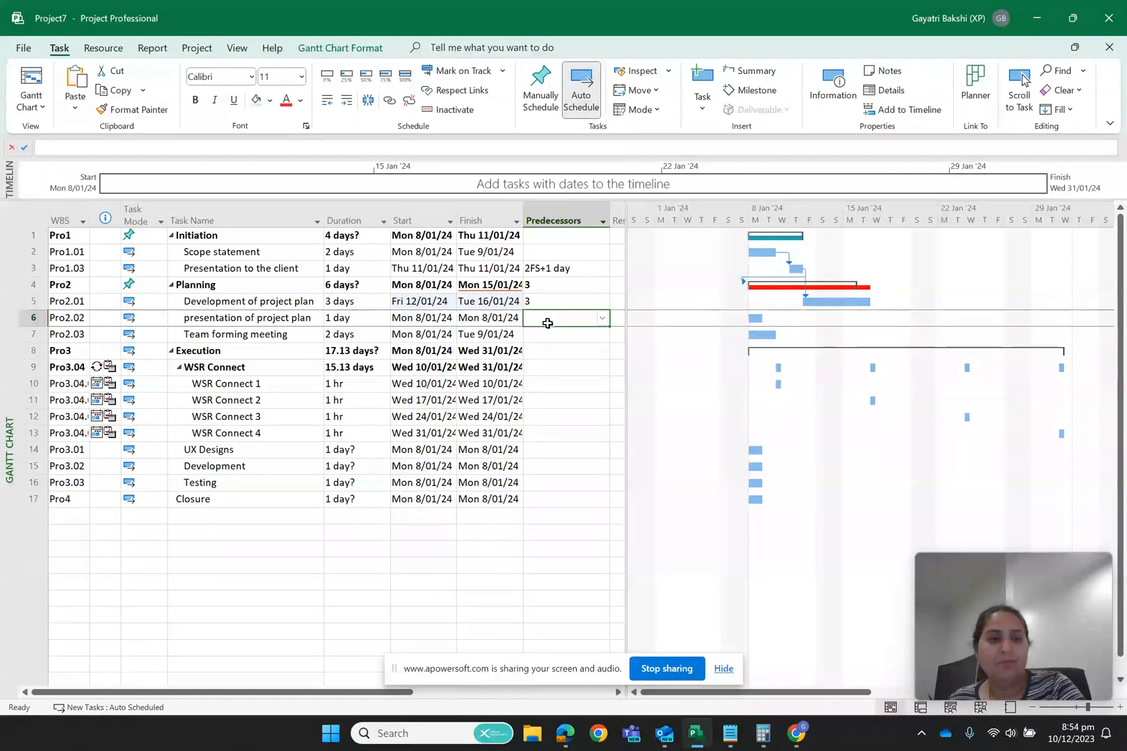
{"action": "type", "text": "5"}
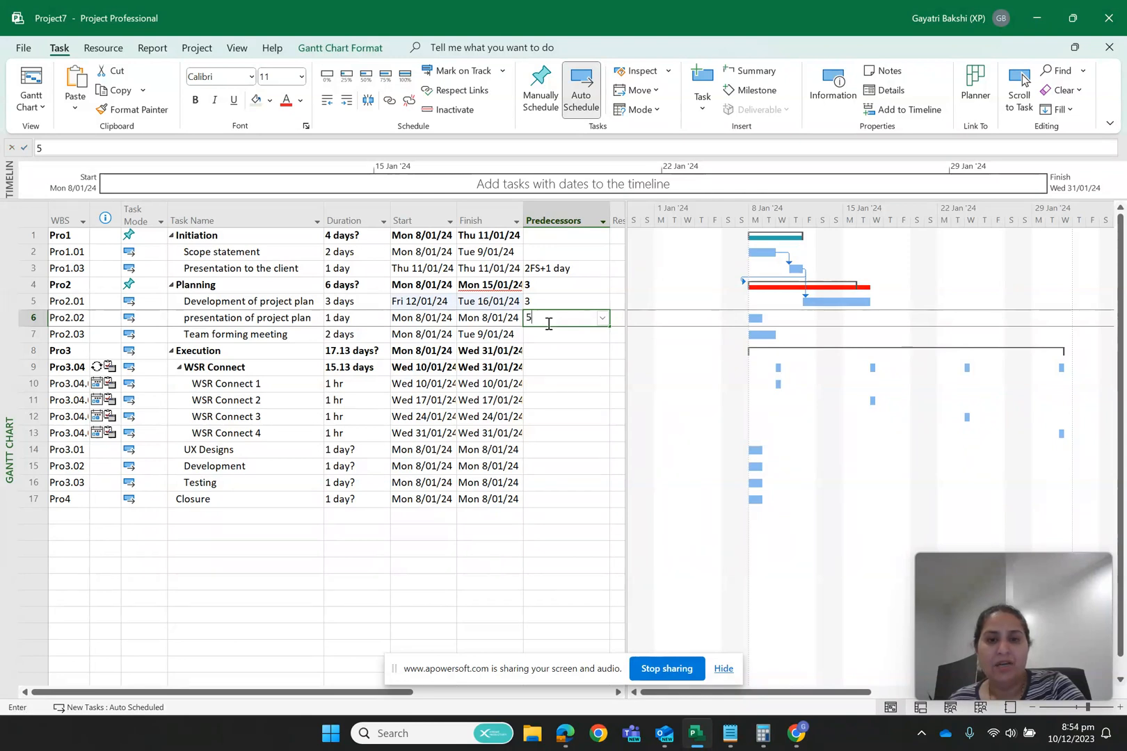
{"action": "key", "text": "Return"}
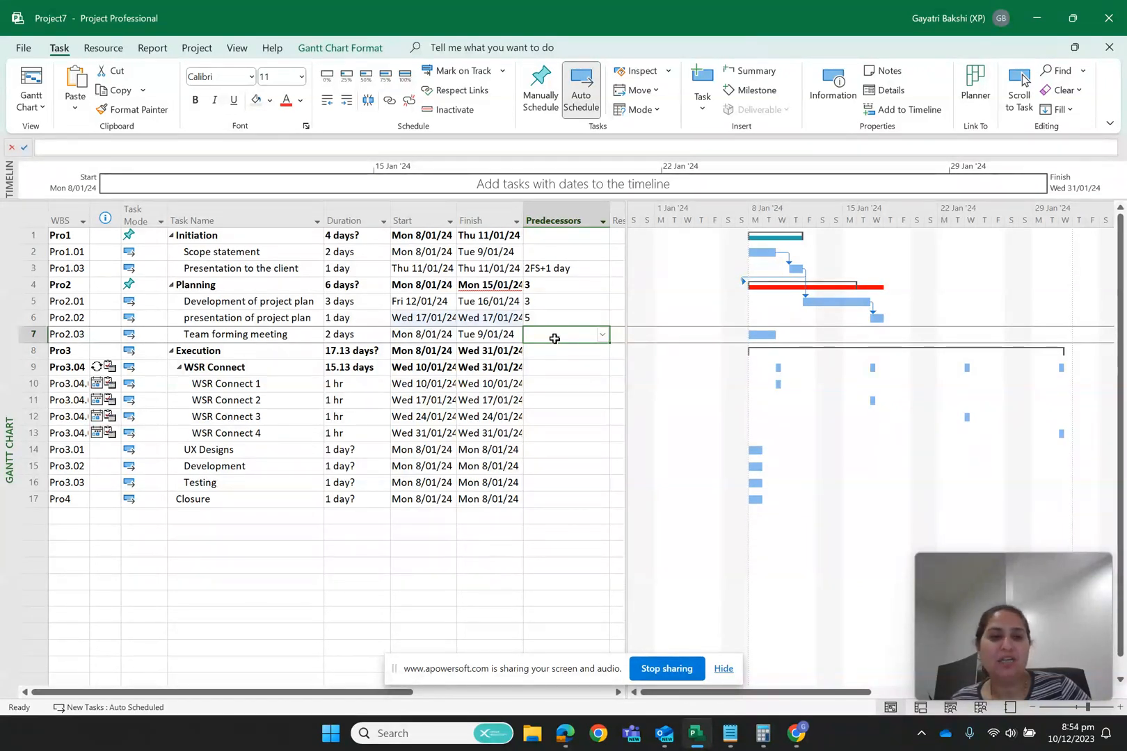
{"action": "type", "text": "6"}
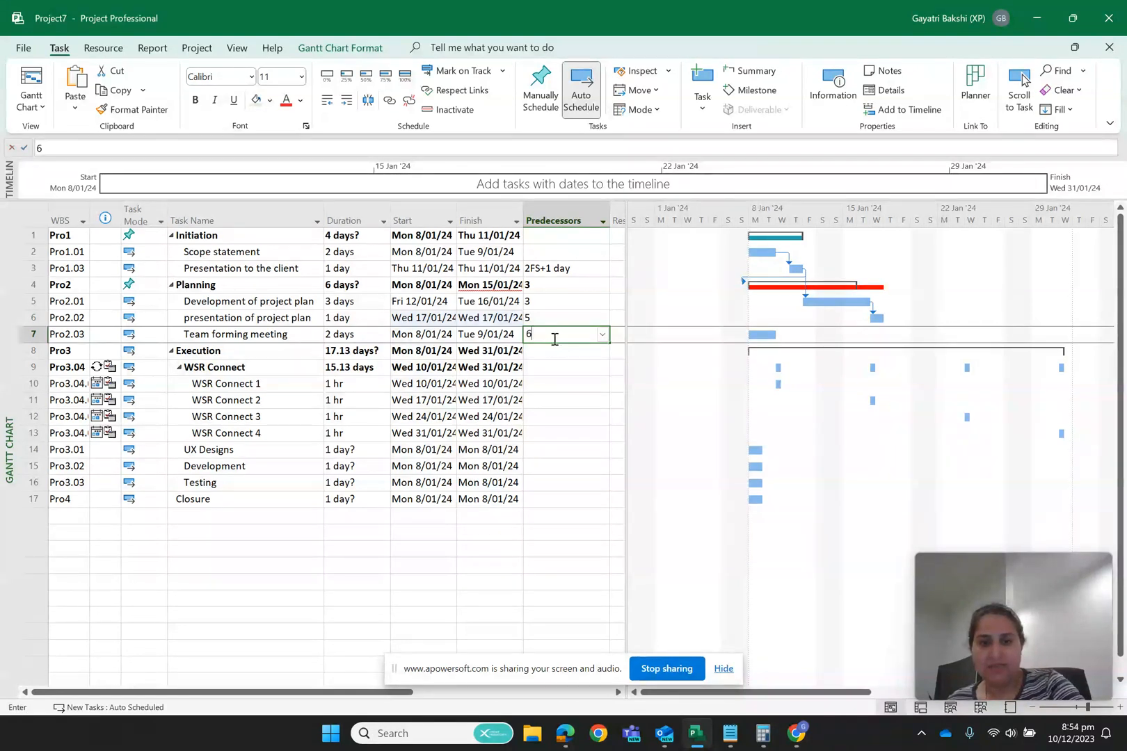
{"action": "key", "text": "Return"}
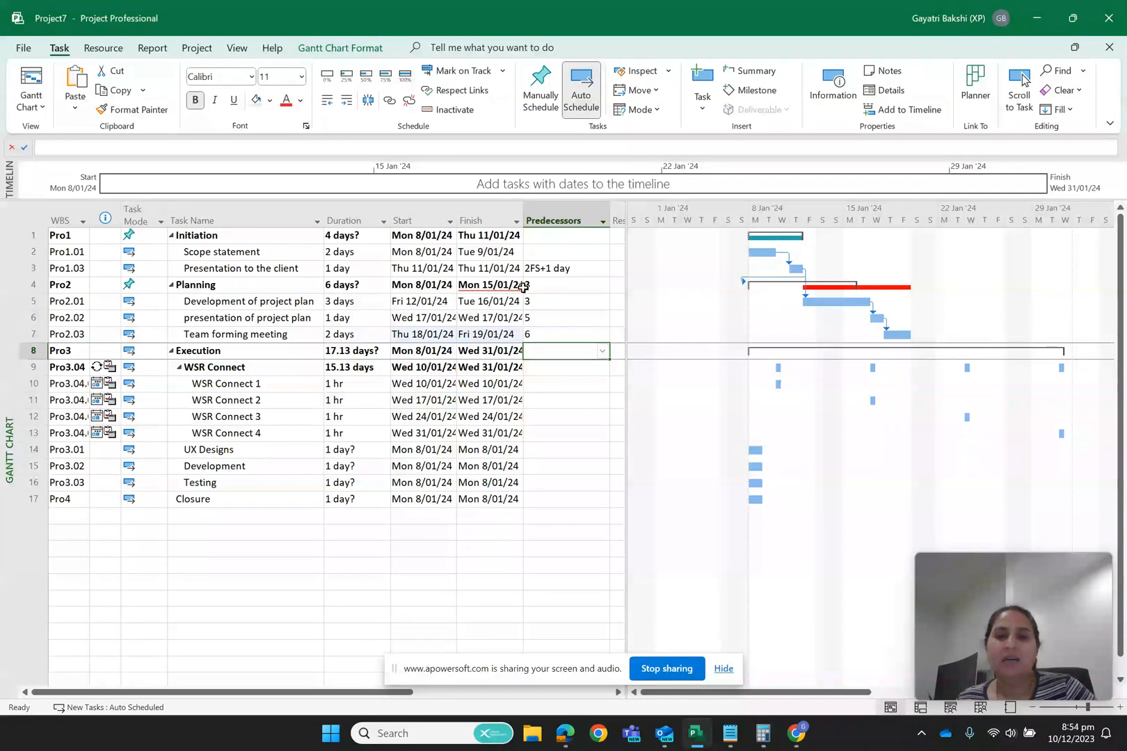
{"action": "left_click", "coordinate": [541, 286]}
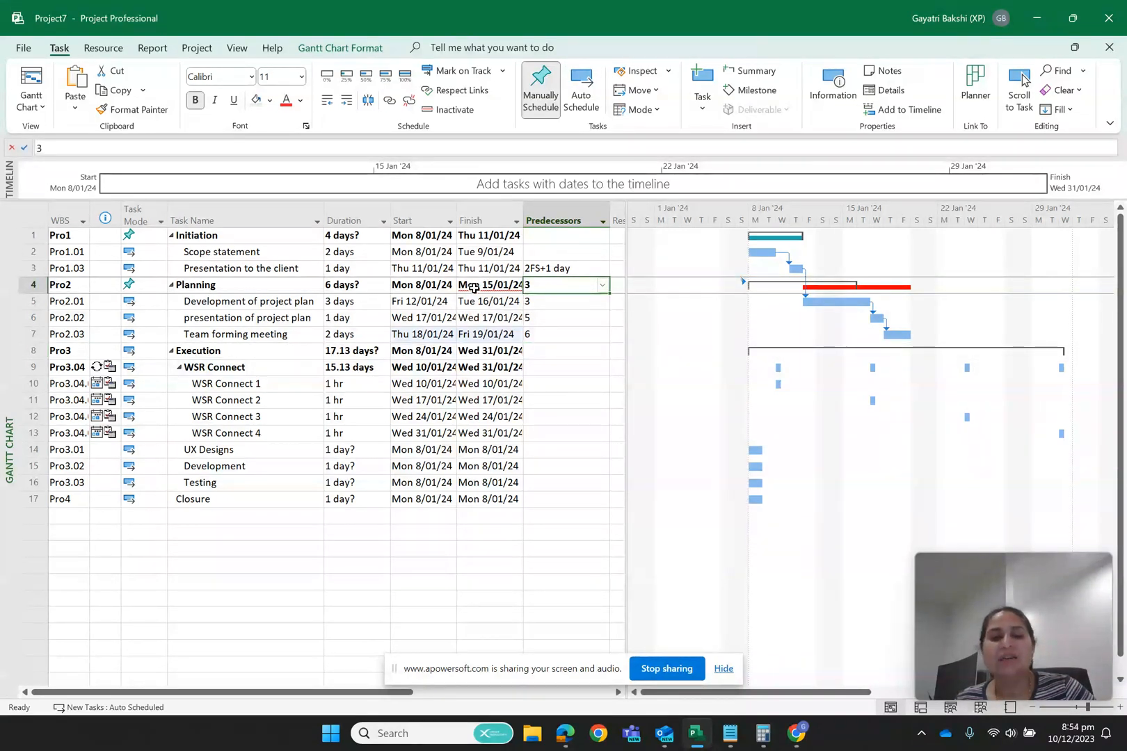
{"action": "mouse_move", "coordinate": [478, 291]}
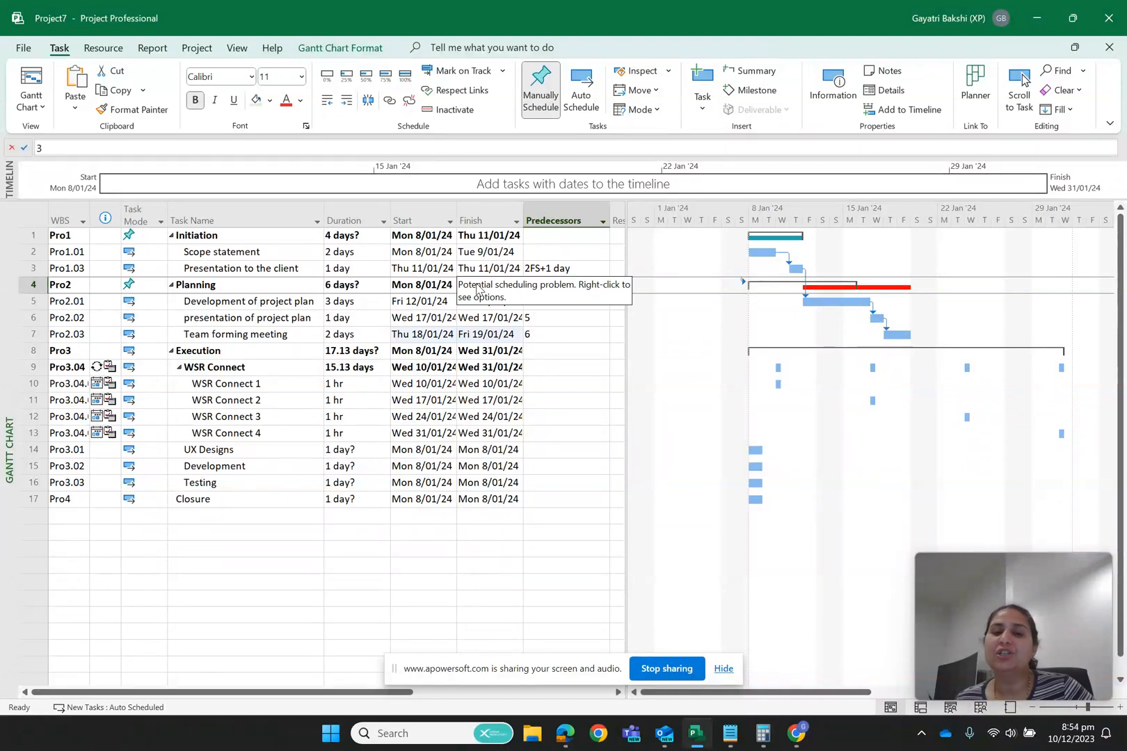
{"action": "key", "text": "Return"}
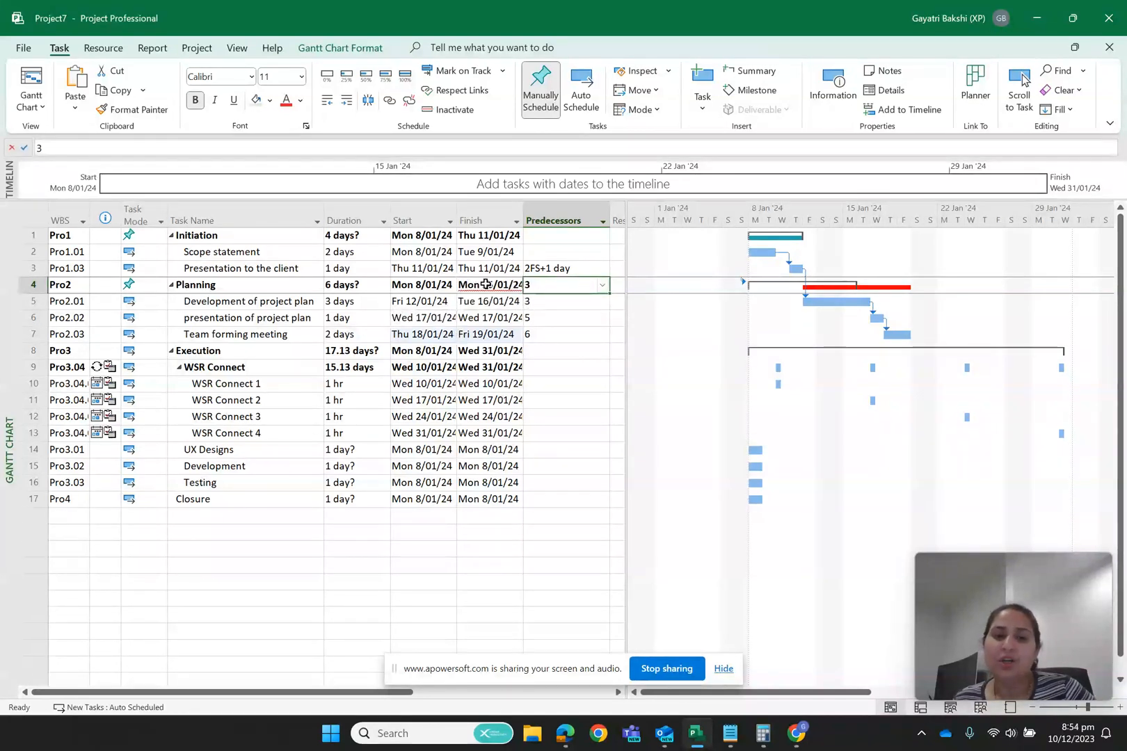
{"action": "left_click", "coordinate": [486, 285]}
{"action": "double_click", "coordinate": [486, 284]}
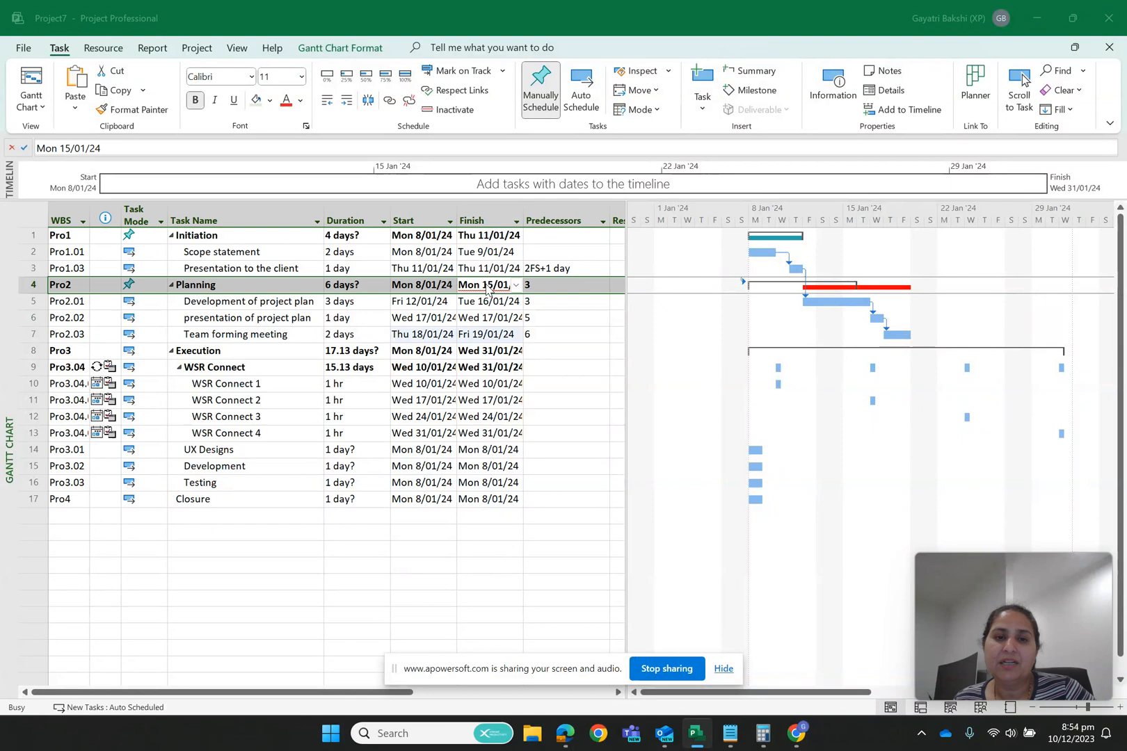
{"action": "right_click", "coordinate": [486, 284]}
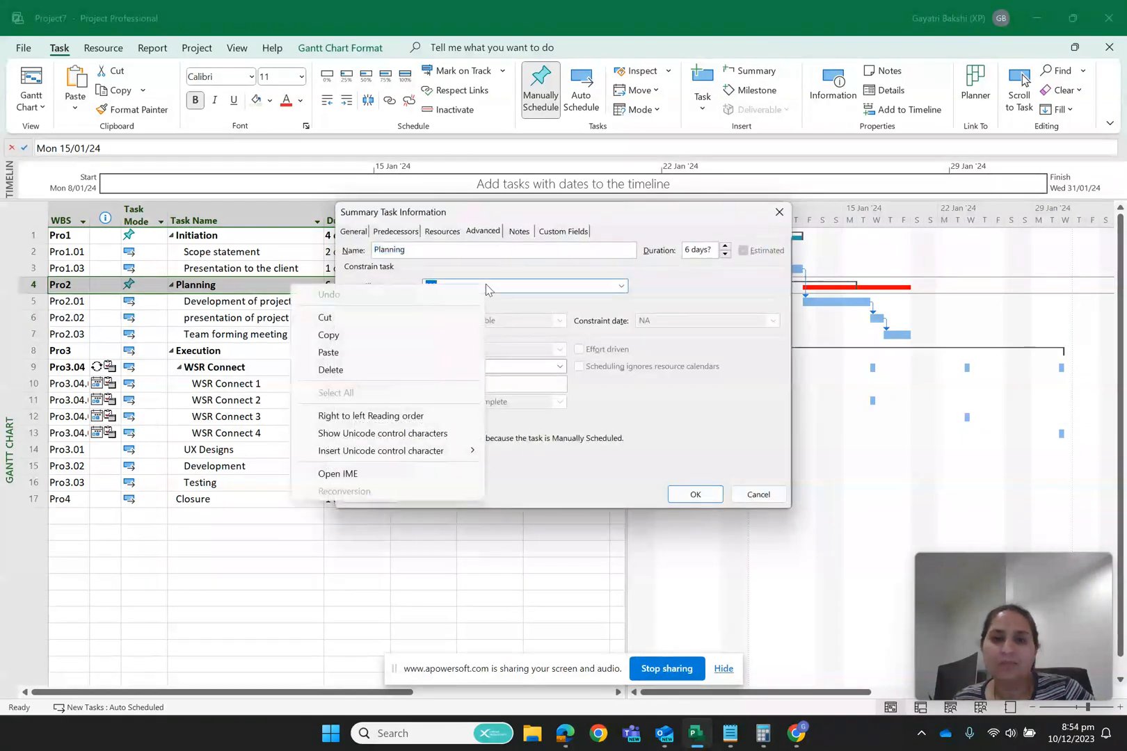
{"action": "left_click", "coordinate": [758, 495]}
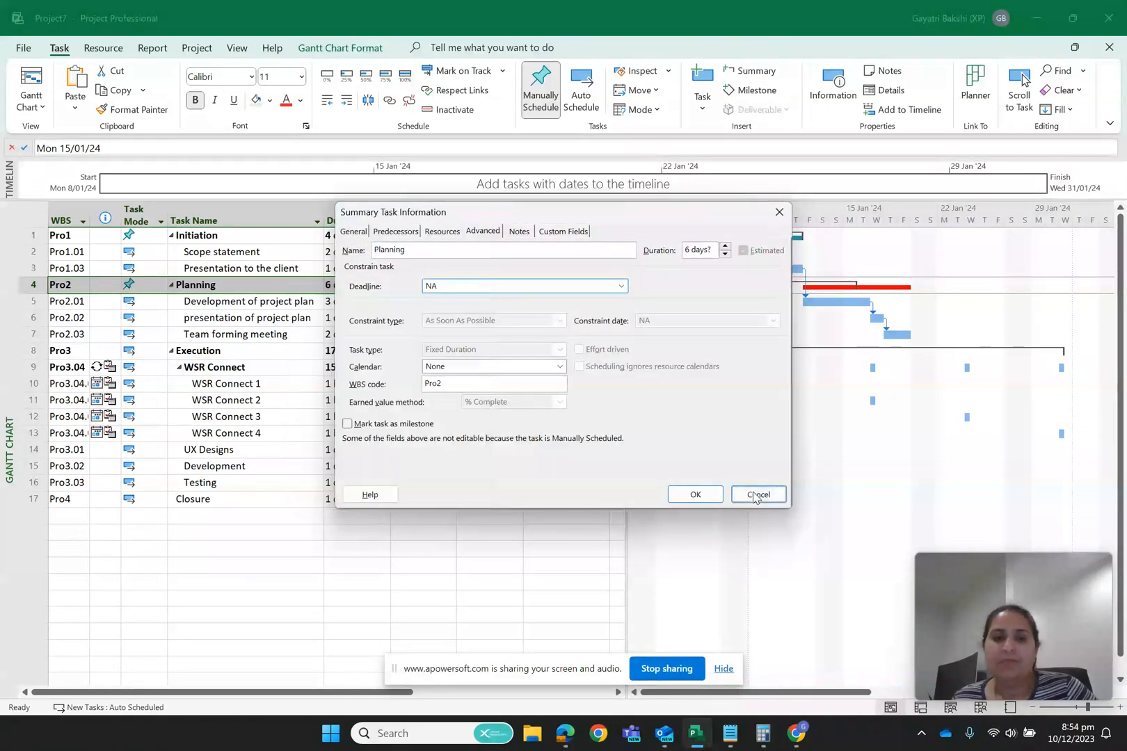
{"action": "left_click", "coordinate": [758, 495]}
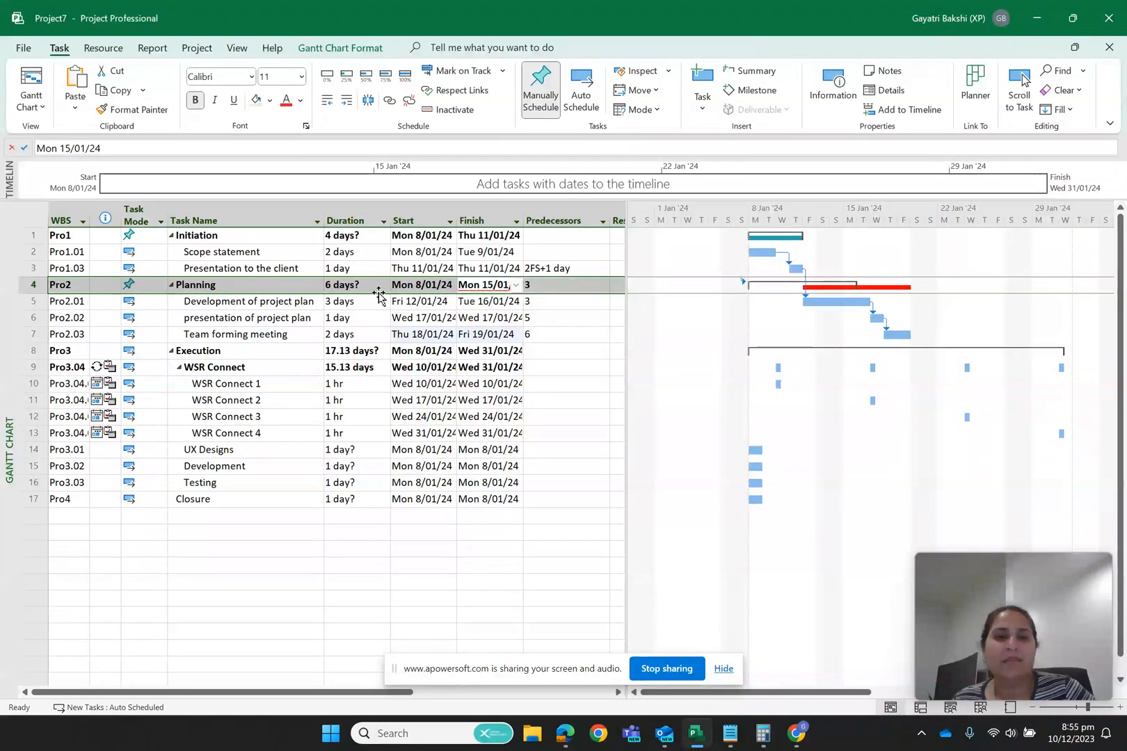
Step: Set the duration of the Planning phase to 5 days
{"action": "left_click", "coordinate": [376, 287]}
{"action": "left_click", "coordinate": [384, 288]}
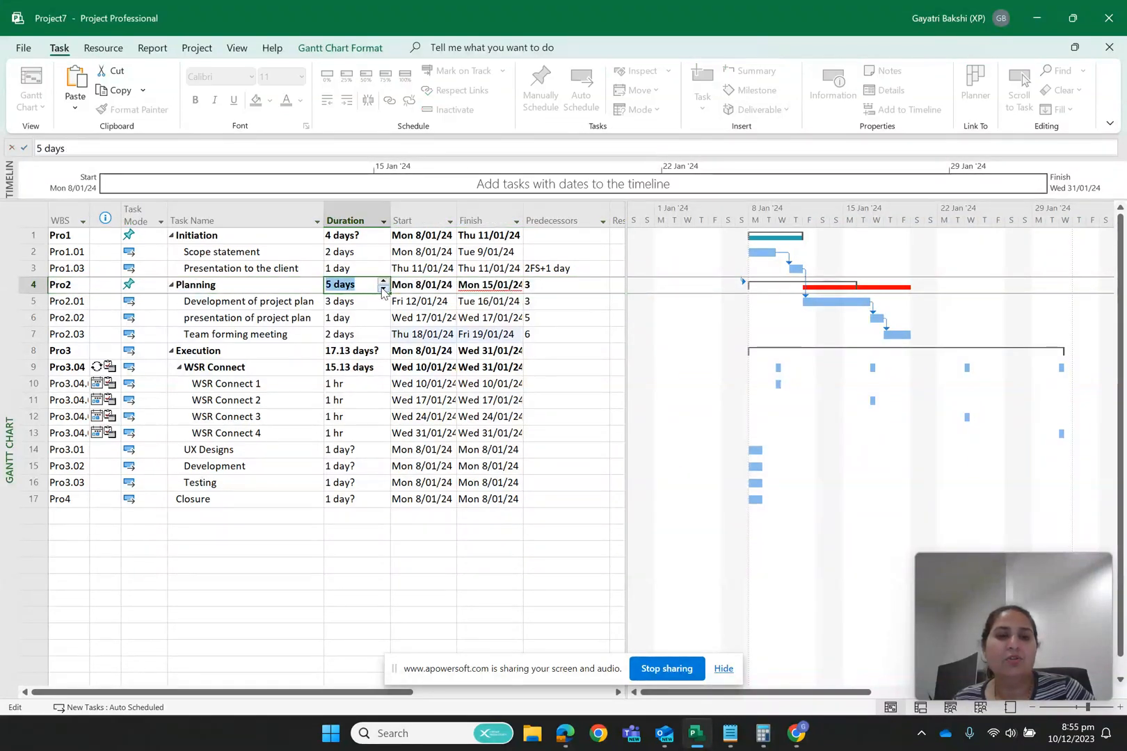
{"action": "left_click", "coordinate": [635, 366]}
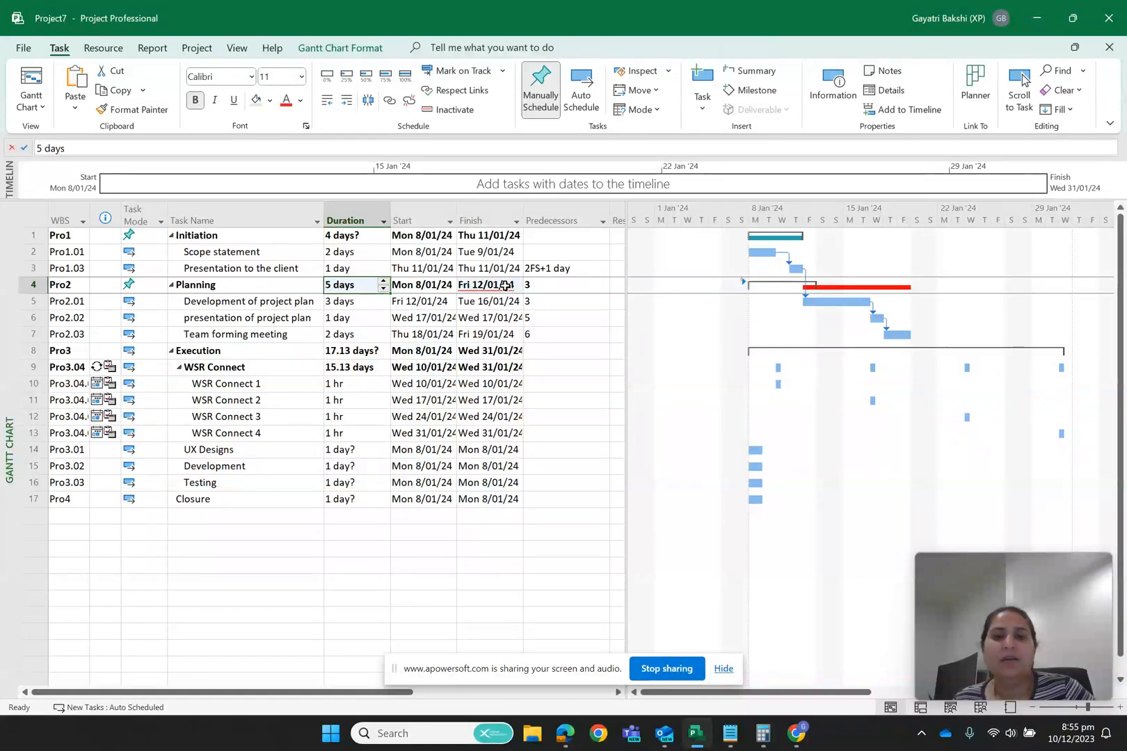
Step: Remove the predecessor from the Planning phase
{"action": "left_click", "coordinate": [505, 286]}
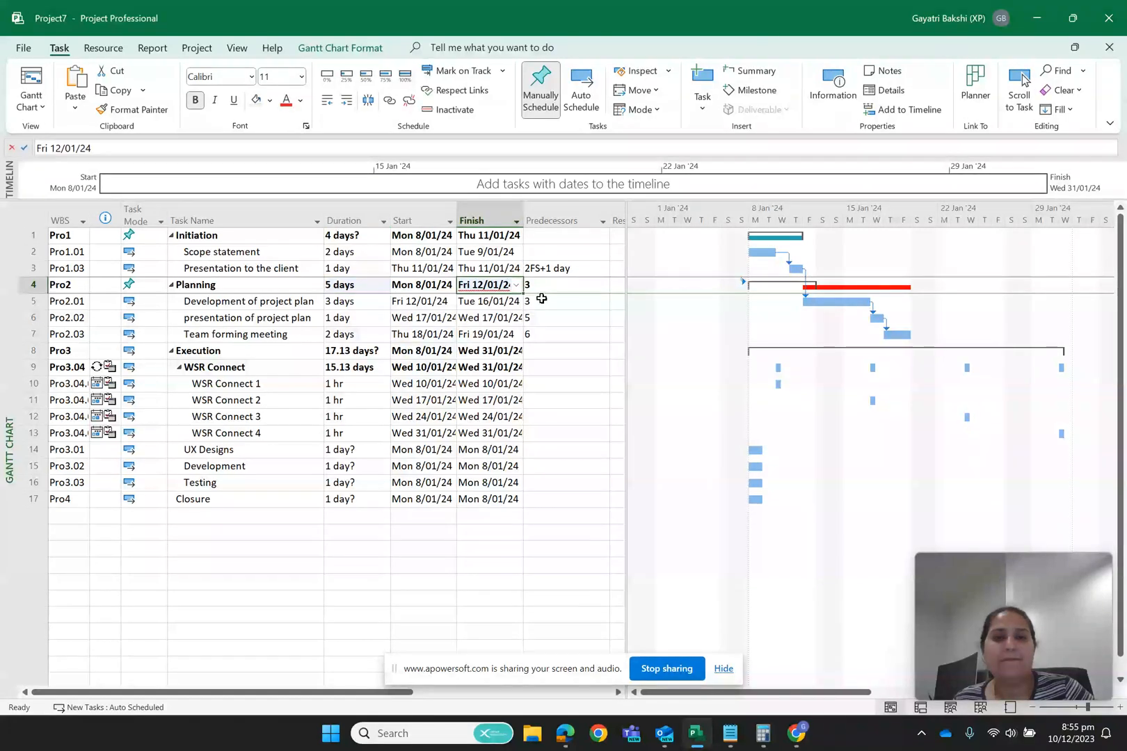
{"action": "left_click", "coordinate": [542, 287]}
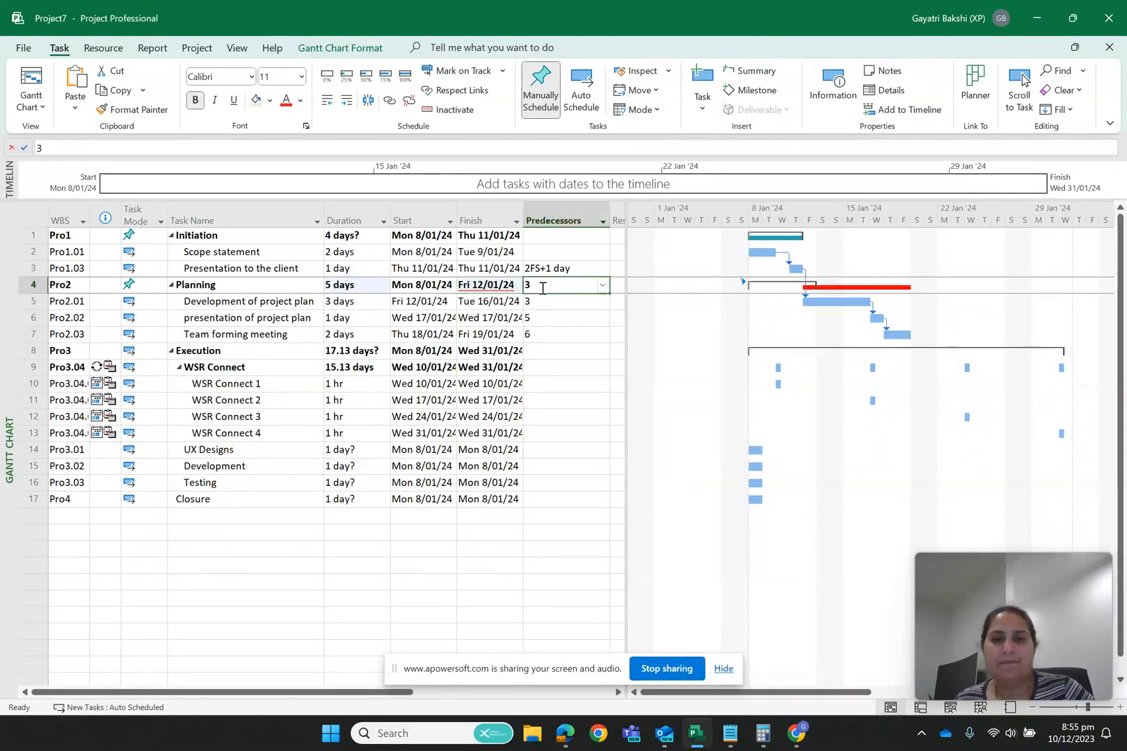
{"action": "left_click", "coordinate": [589, 332]}
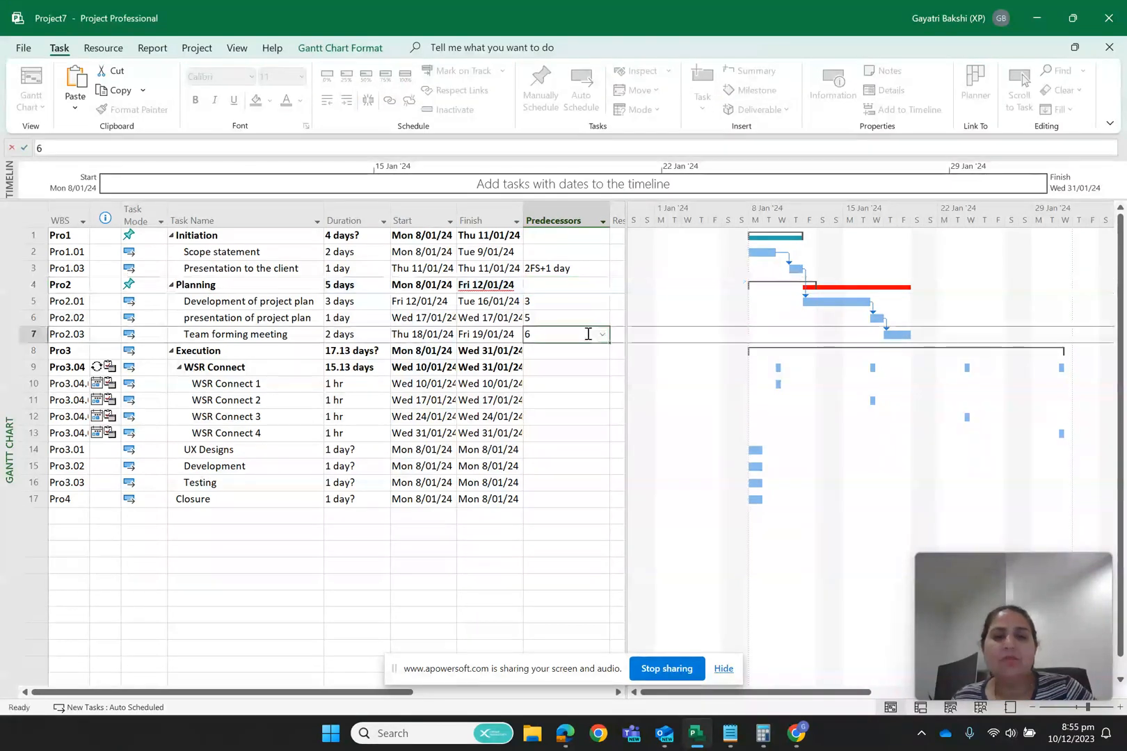
{"action": "left_click", "coordinate": [490, 301]}
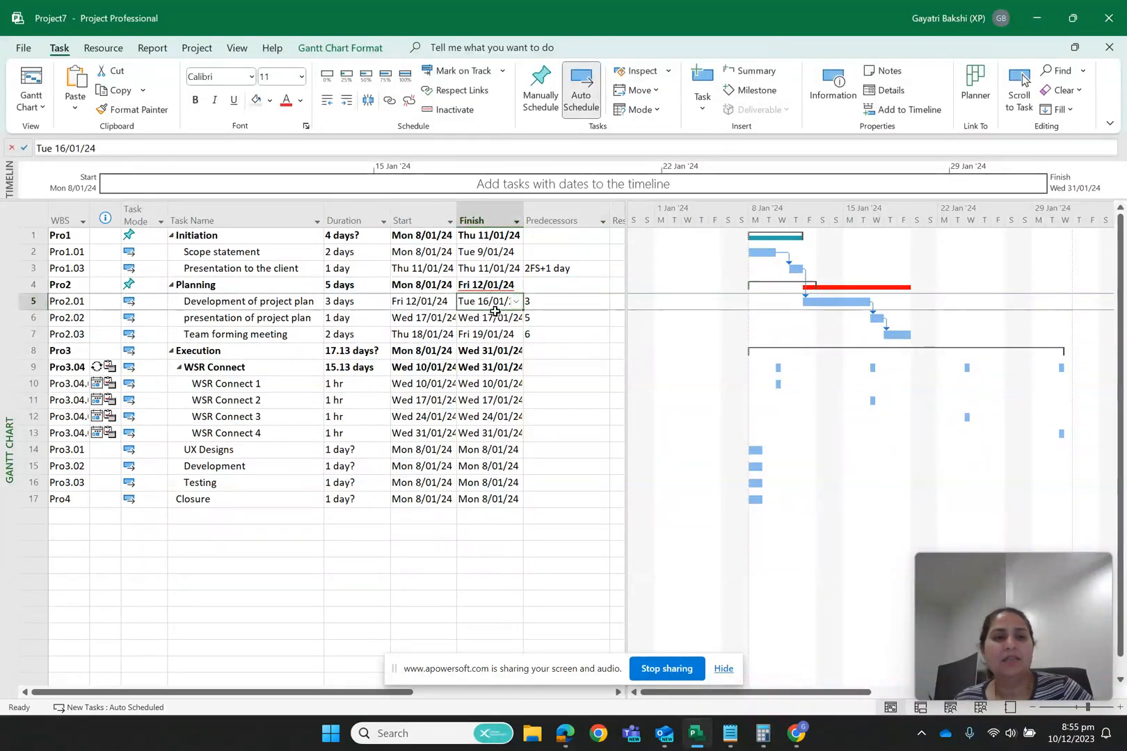
Step: Switch the Planning and Initiation summary tasks from manual to automatic scheduling
{"action": "left_click", "coordinate": [146, 285]}
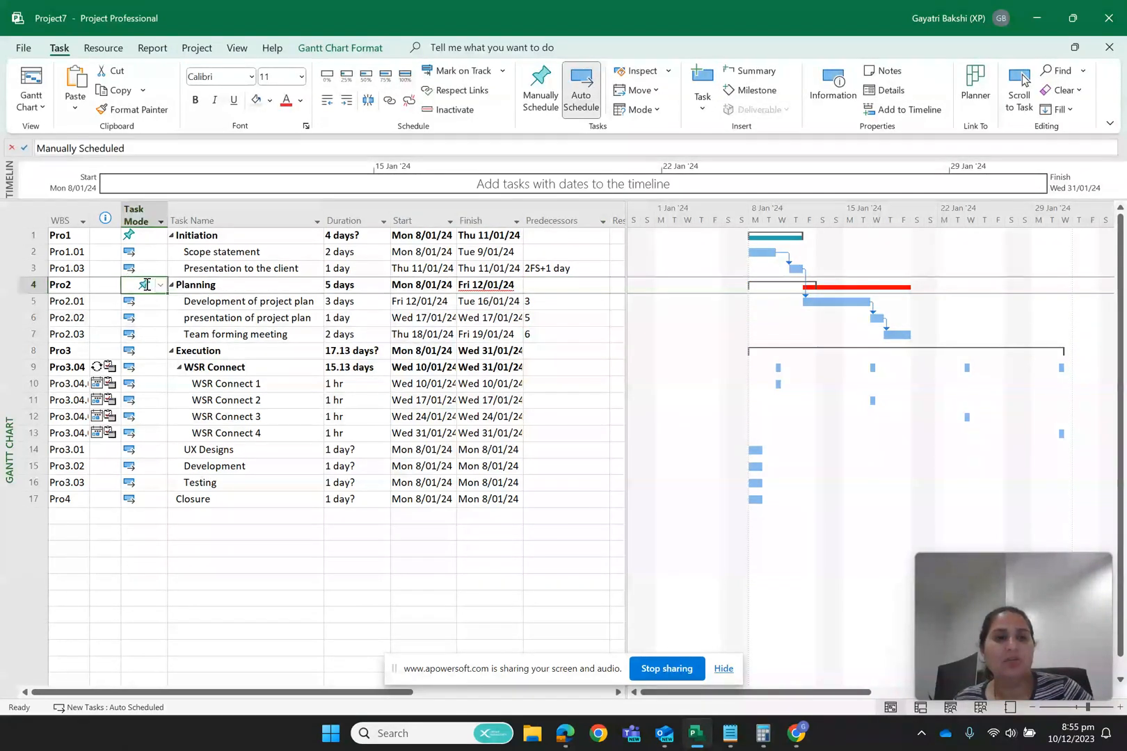
{"action": "left_click", "coordinate": [576, 94]}
{"action": "left_click", "coordinate": [132, 238]}
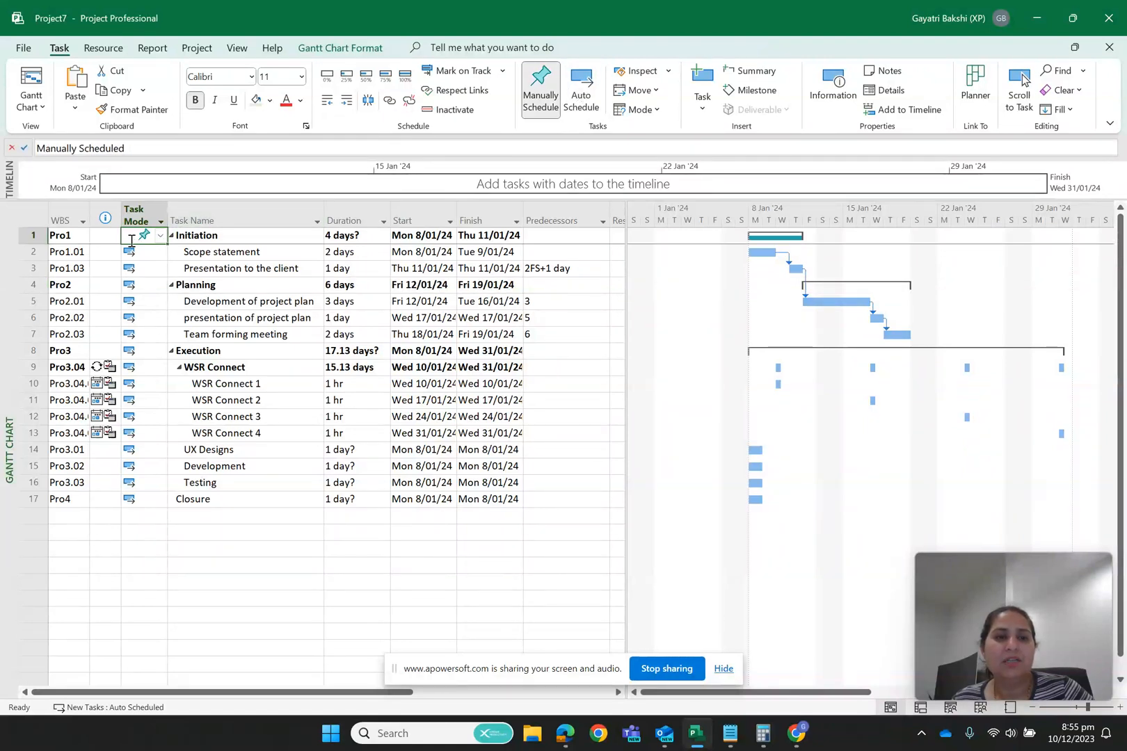
{"action": "left_click", "coordinate": [580, 94]}
{"action": "left_click", "coordinate": [601, 386]}
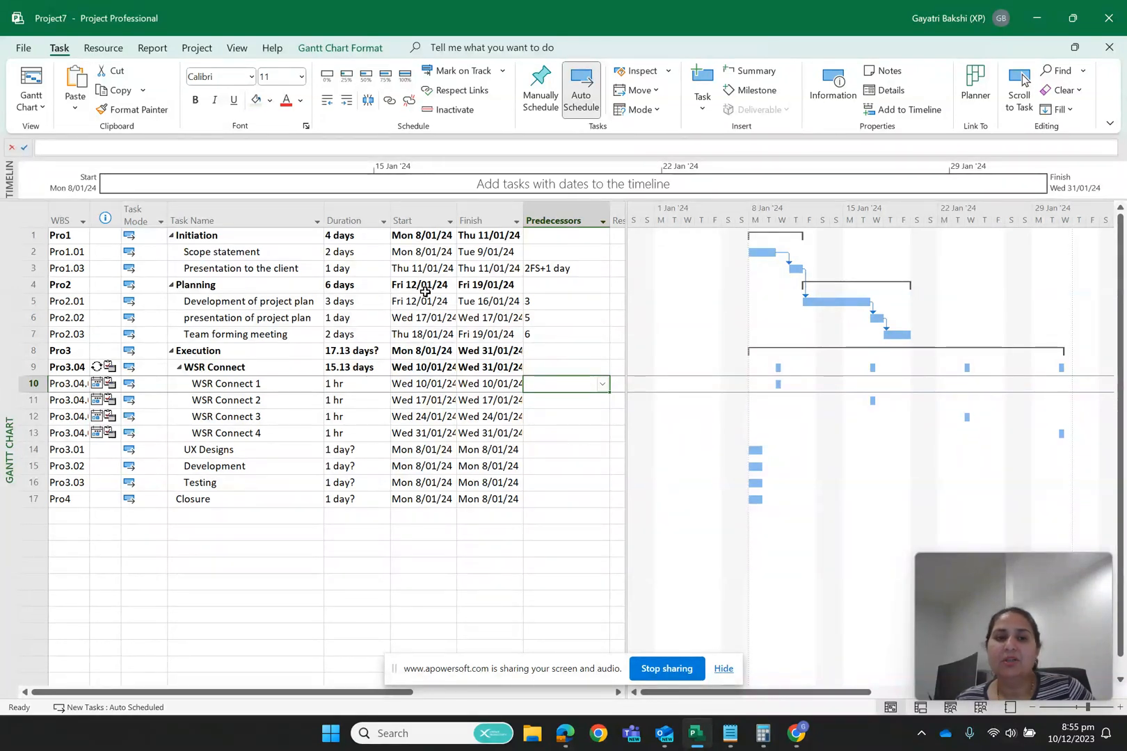
Step: Set the Planning phase's duration to 5 days and the Team forming meeting's duration to 1 day
{"action": "left_click", "coordinate": [369, 286]}
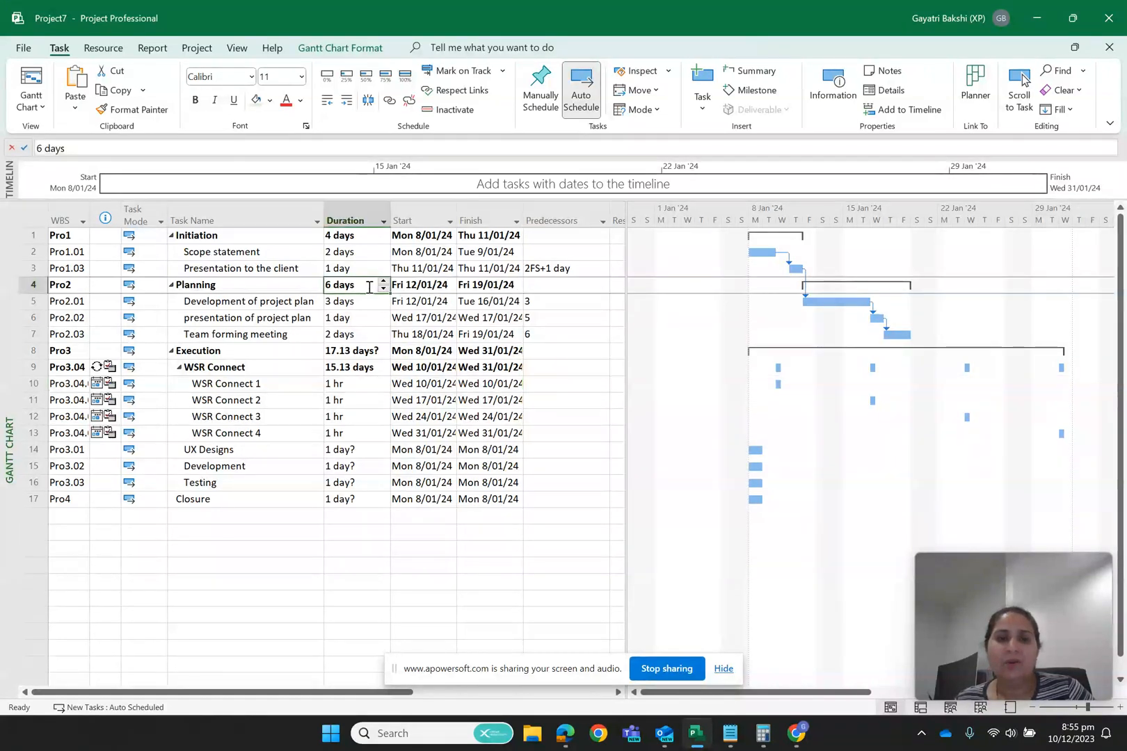
{"action": "left_click", "coordinate": [383, 289]}
{"action": "left_click", "coordinate": [455, 335]}
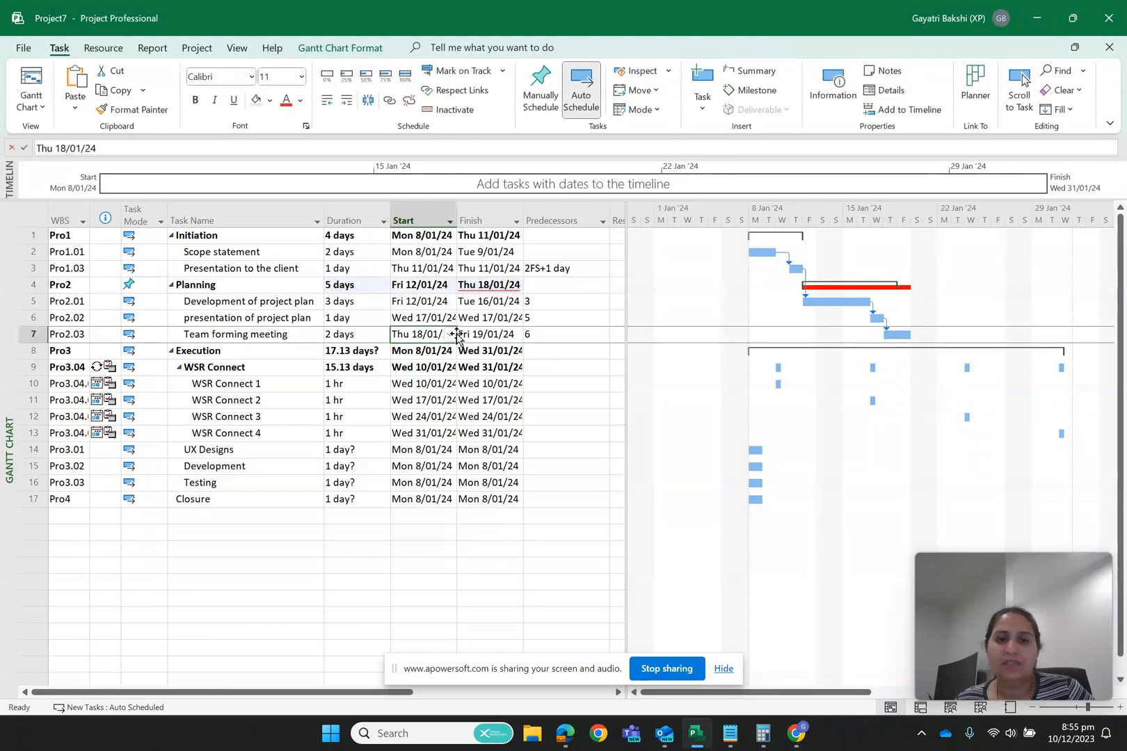
{"action": "mouse_move", "coordinate": [521, 285]}
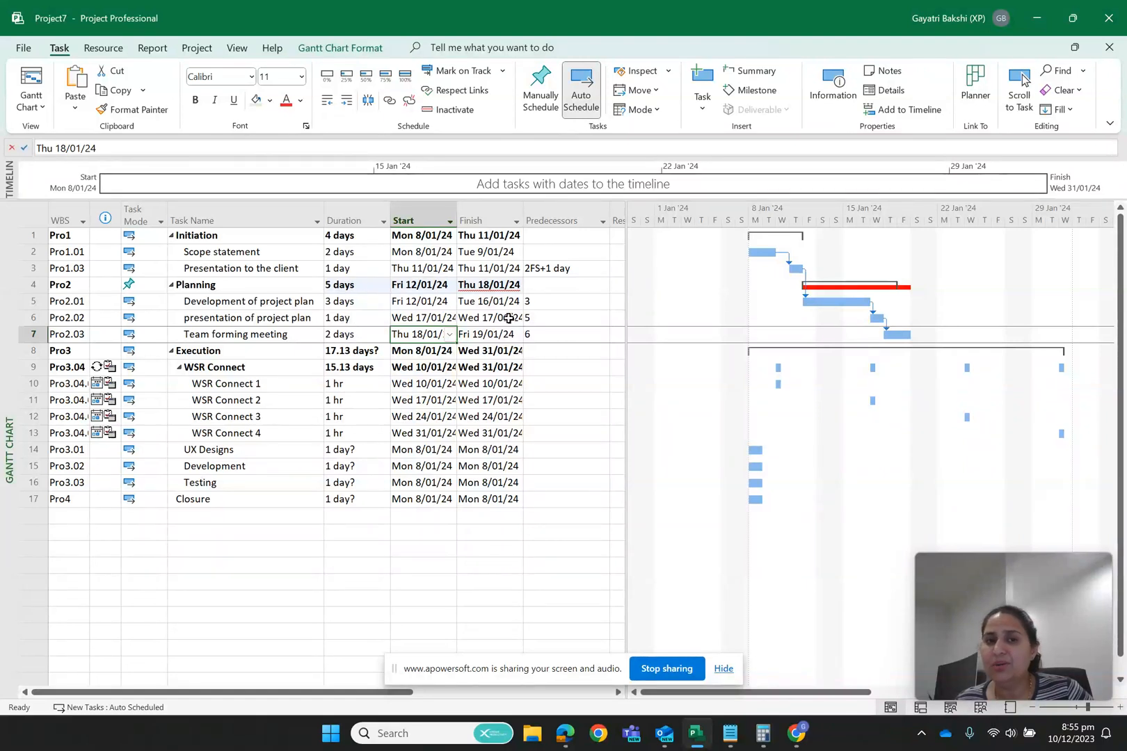
{"action": "left_click", "coordinate": [361, 336]}
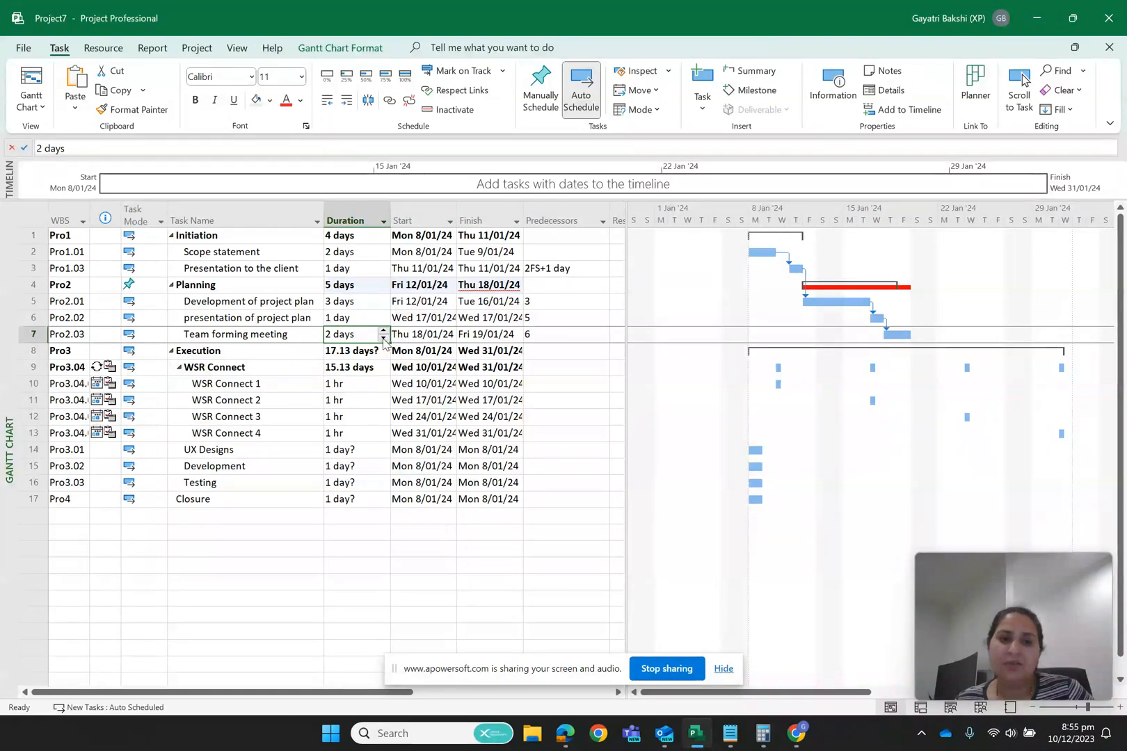
{"action": "left_click", "coordinate": [384, 339]}
{"action": "left_click", "coordinate": [314, 529]}
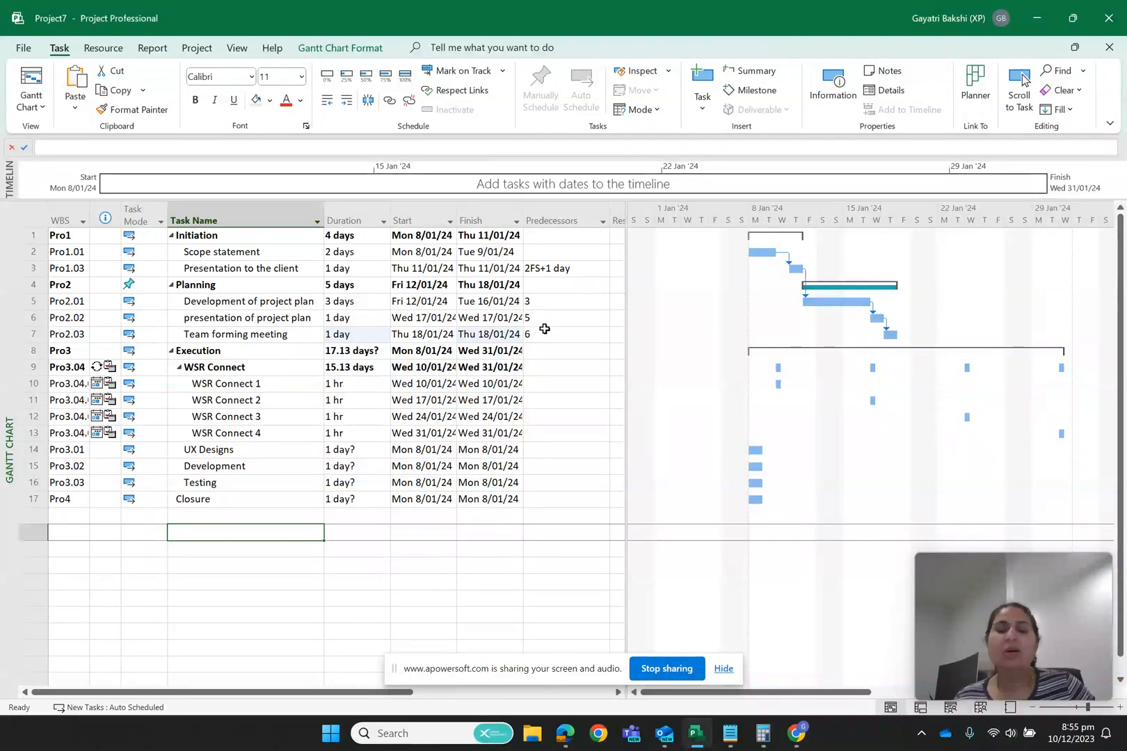
Step: Return the Planning phase to automatic scheduling
{"action": "left_click", "coordinate": [131, 290]}
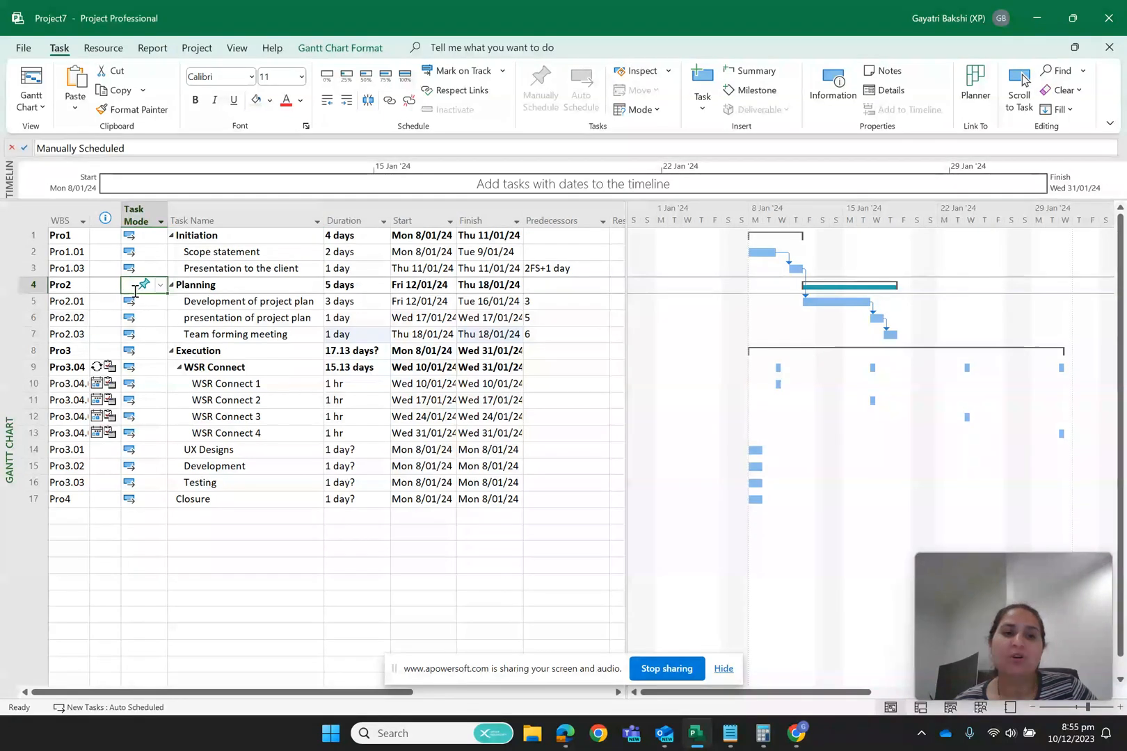
{"action": "left_click", "coordinate": [579, 104]}
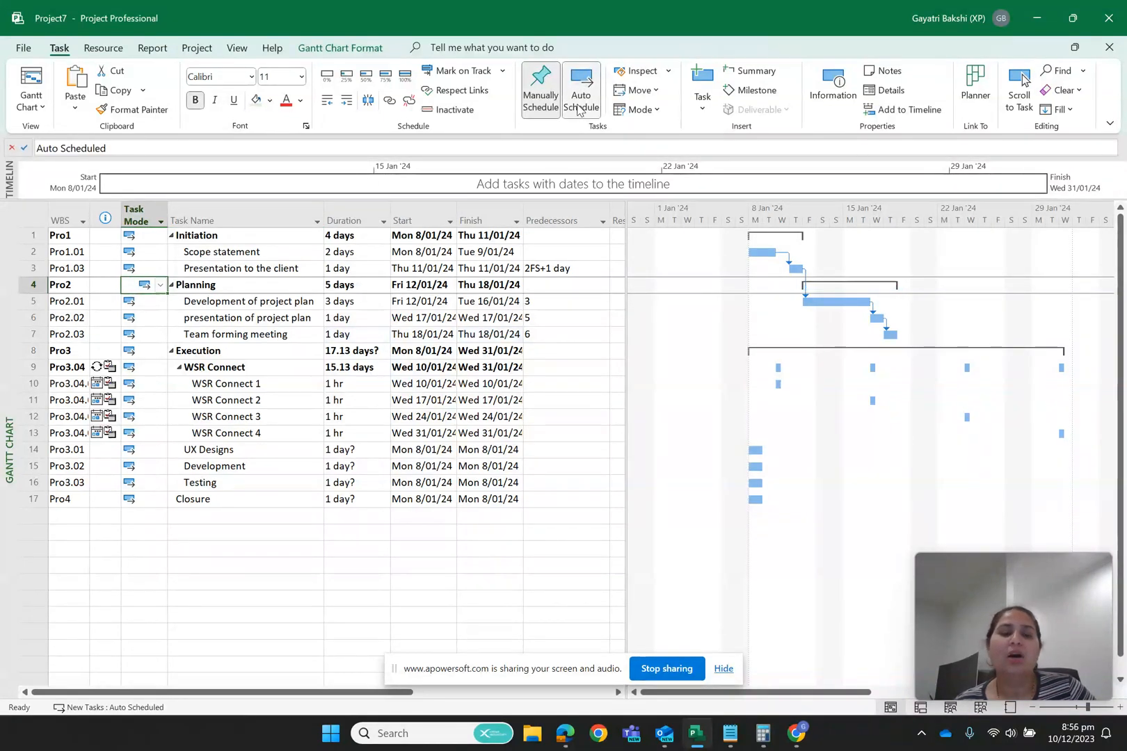
{"action": "left_click", "coordinate": [297, 610]}
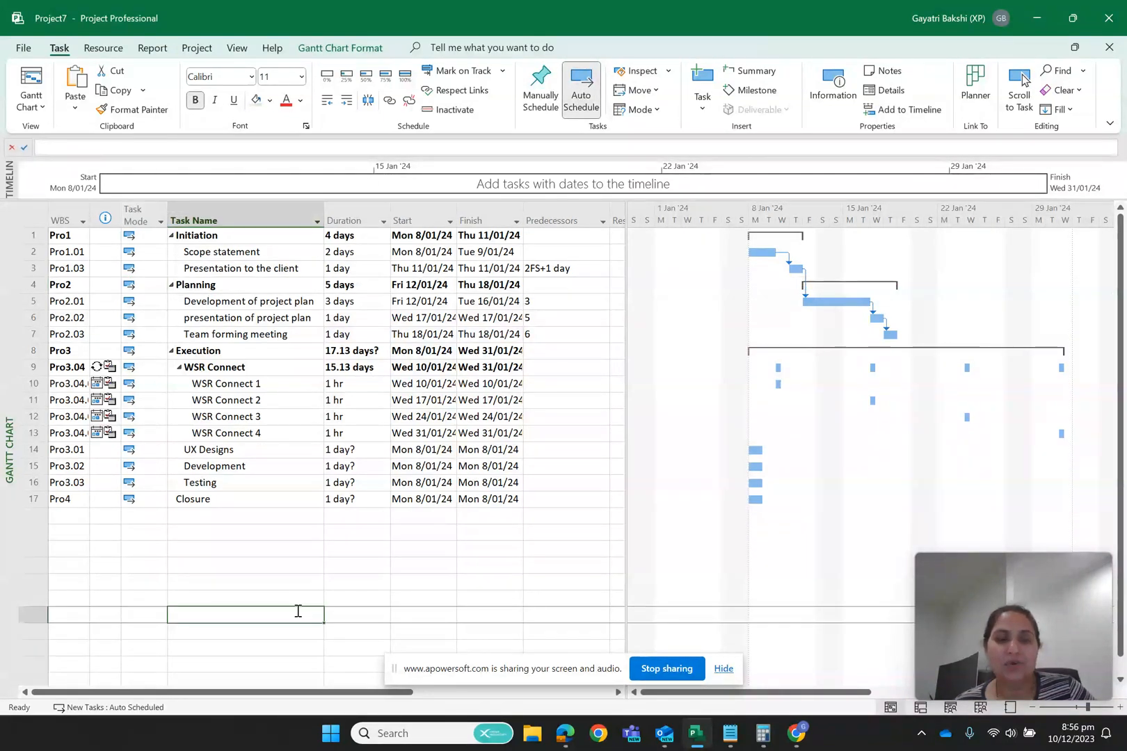
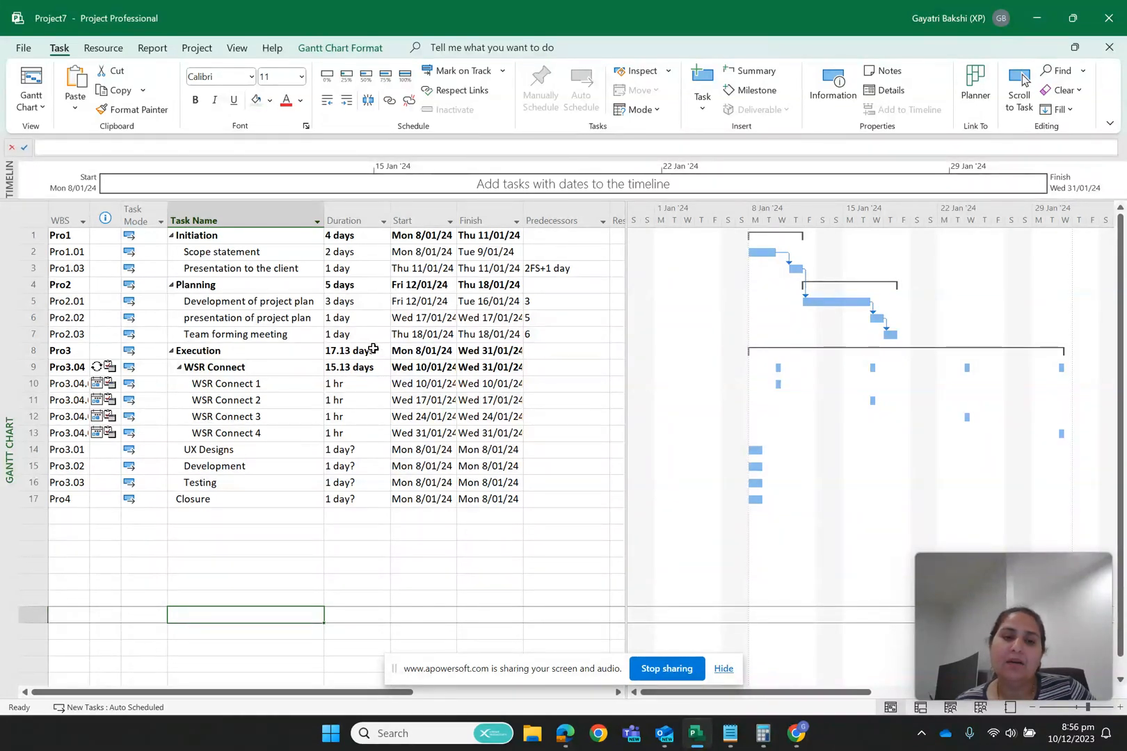
Step: Set the Execution phase's duration to 10 days and make task 4, Planning, its predecessor
{"action": "left_click", "coordinate": [373, 349]}
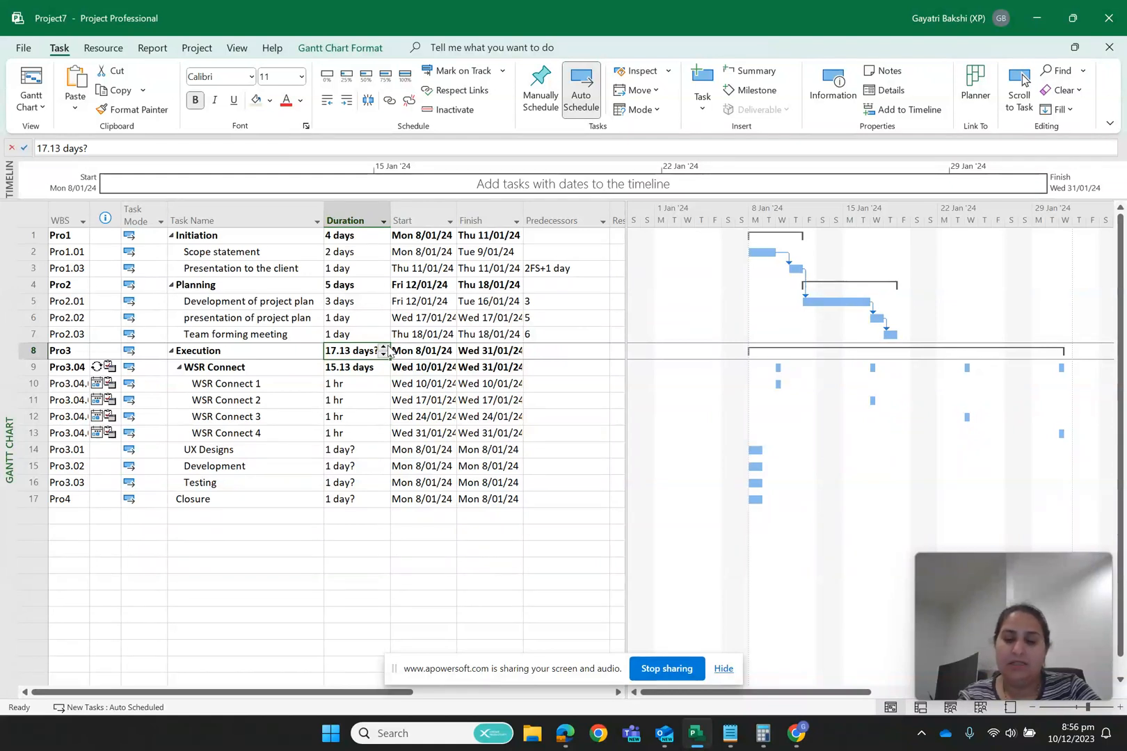
{"action": "type", "text": "10"}
{"action": "key", "text": "Return"}
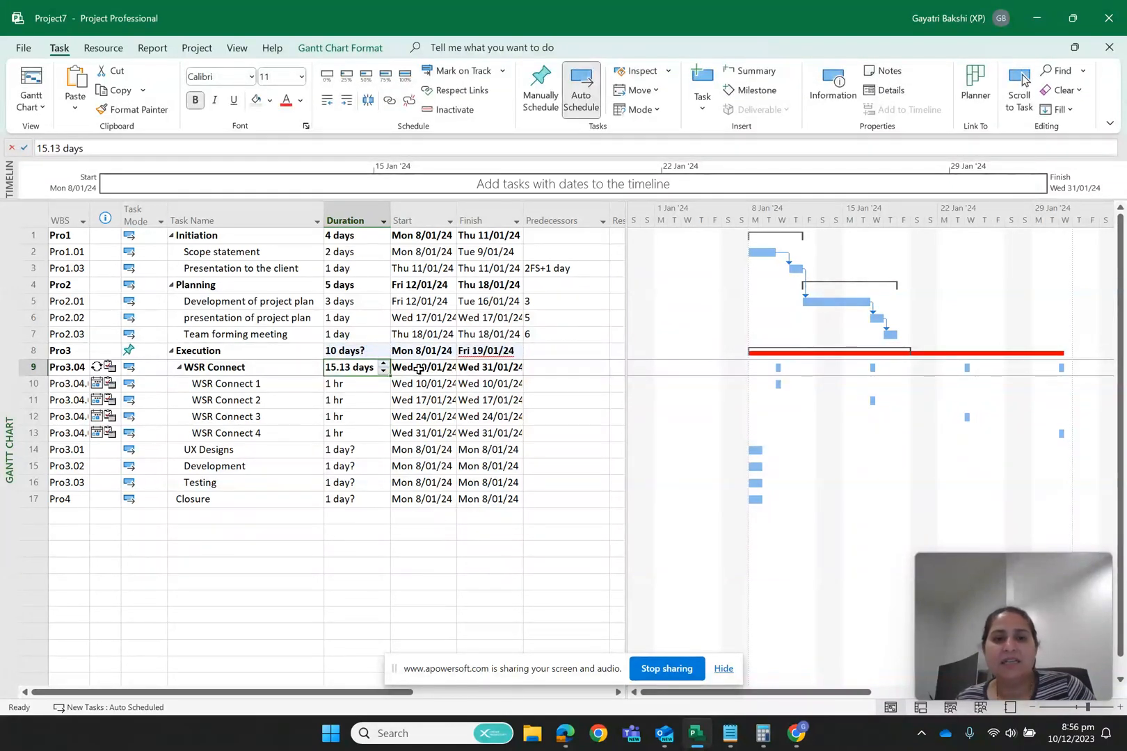
{"action": "left_click", "coordinate": [547, 351]}
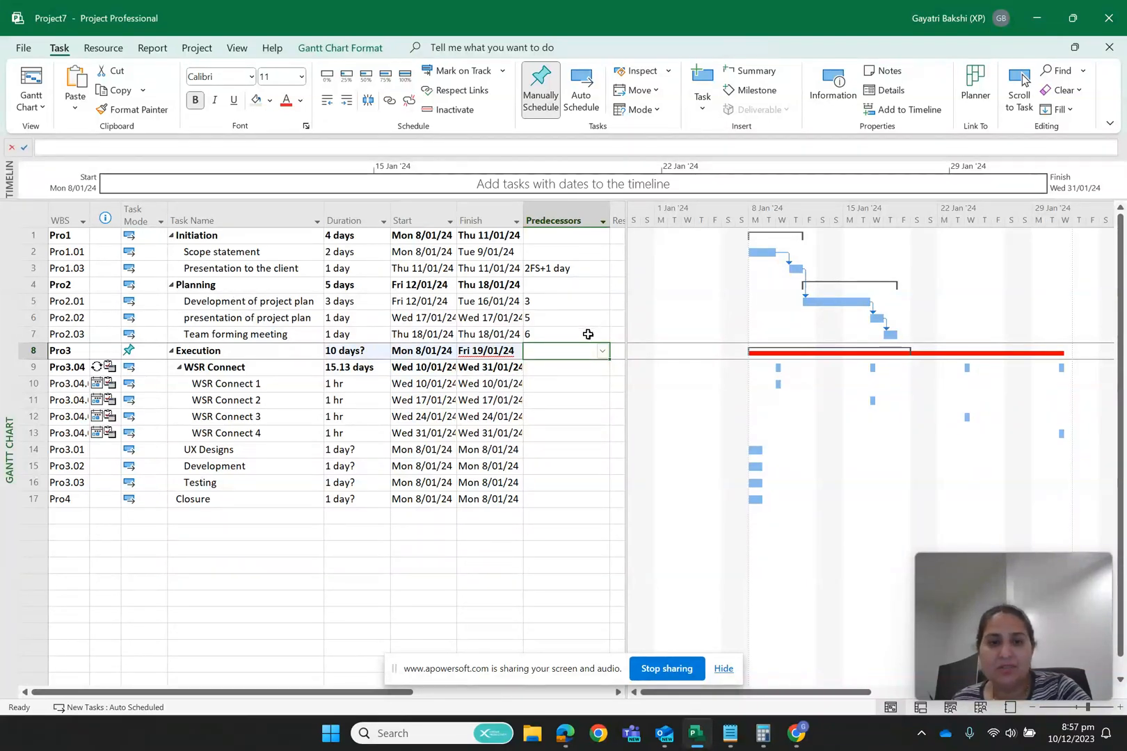
{"action": "type", "text": "4"}
{"action": "key", "text": "Return"}
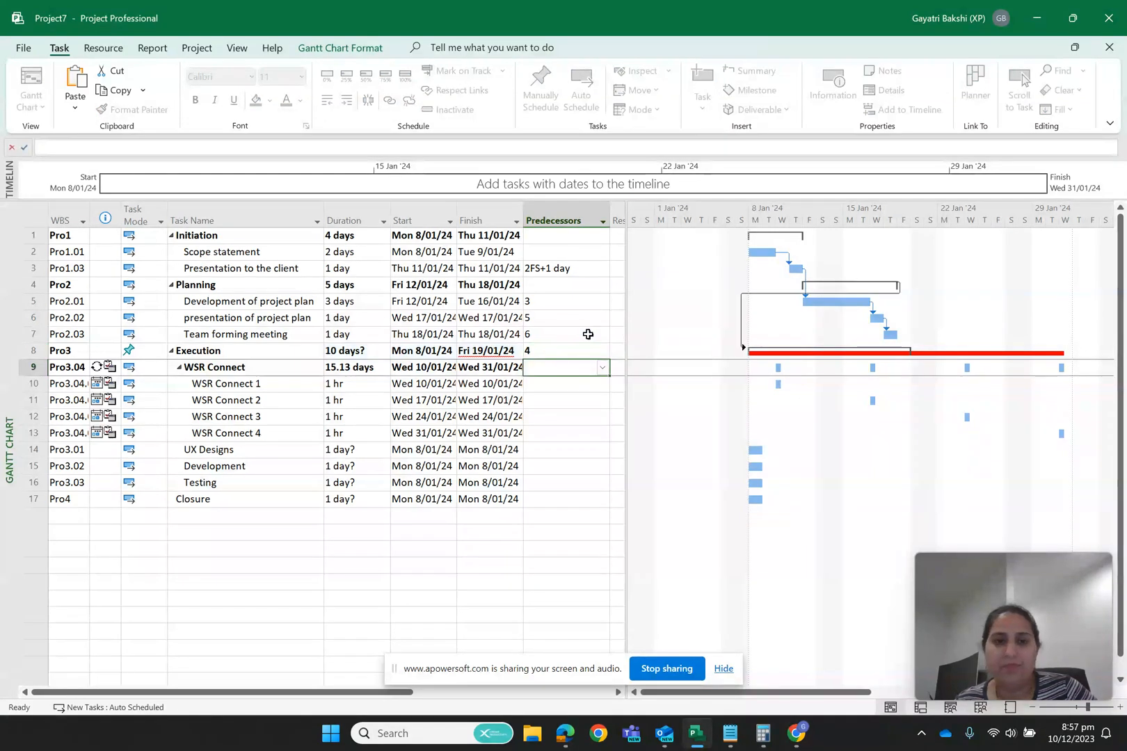
Step: Switch the Execution summary task from manual to automatic scheduling
{"action": "left_click", "coordinate": [137, 350]}
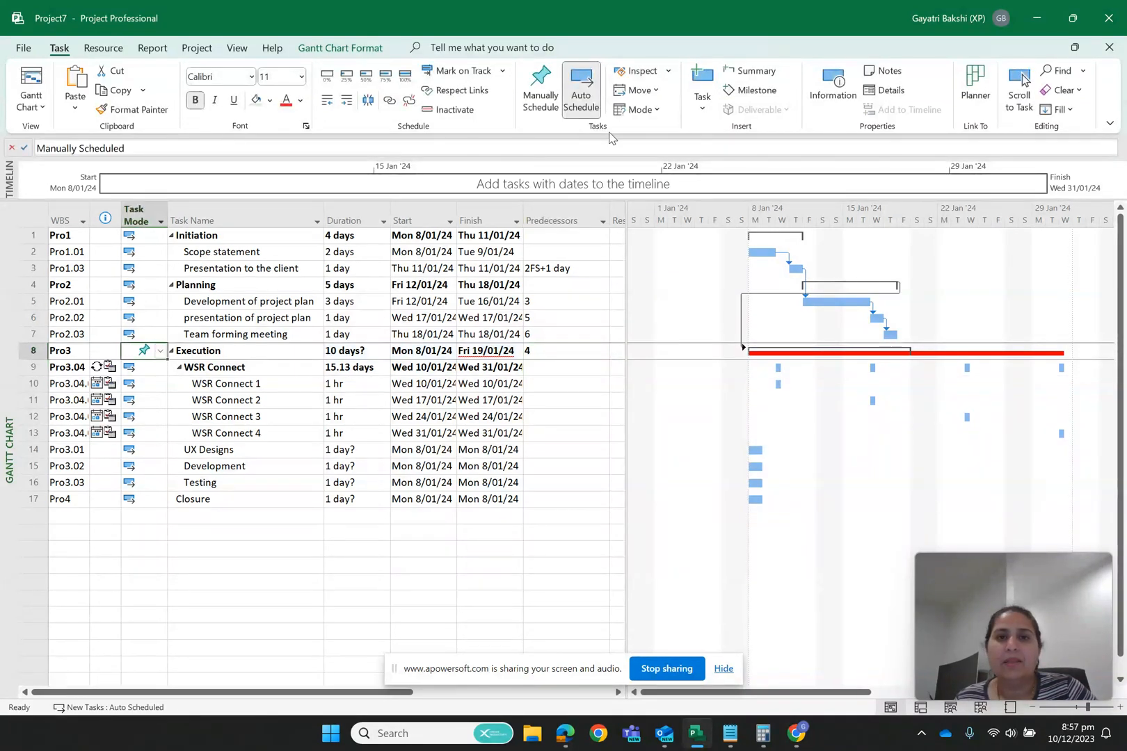
{"action": "left_click", "coordinate": [579, 97]}
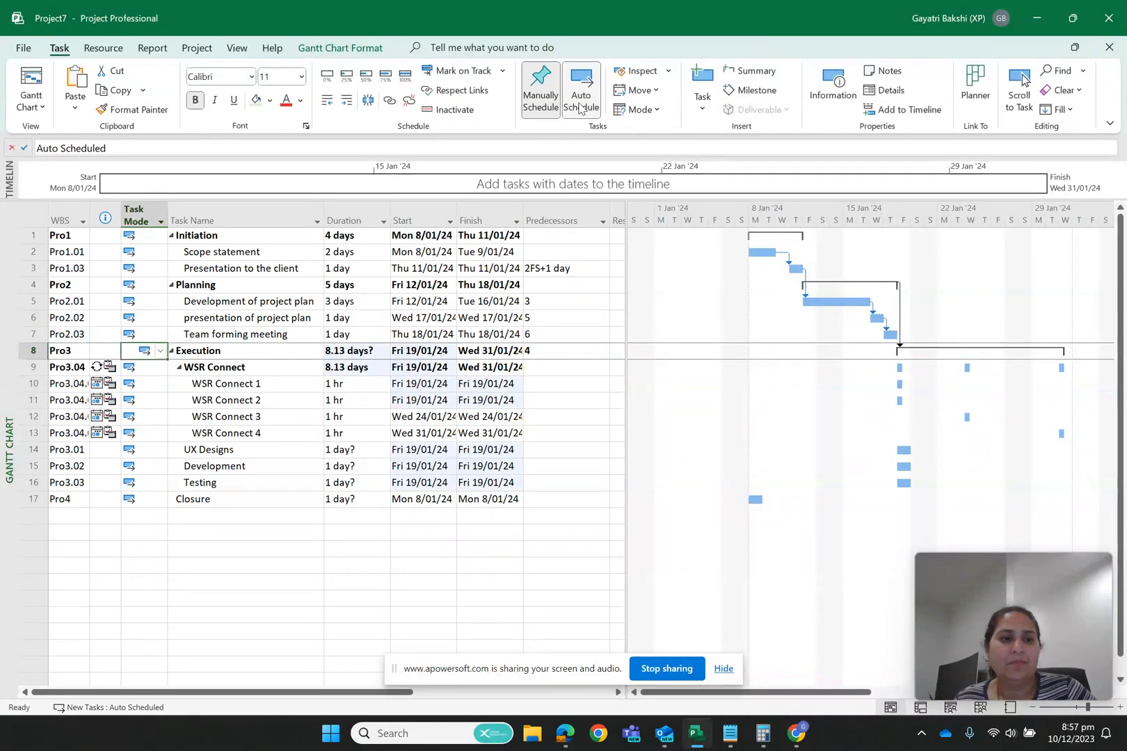
{"action": "left_click", "coordinate": [580, 500]}
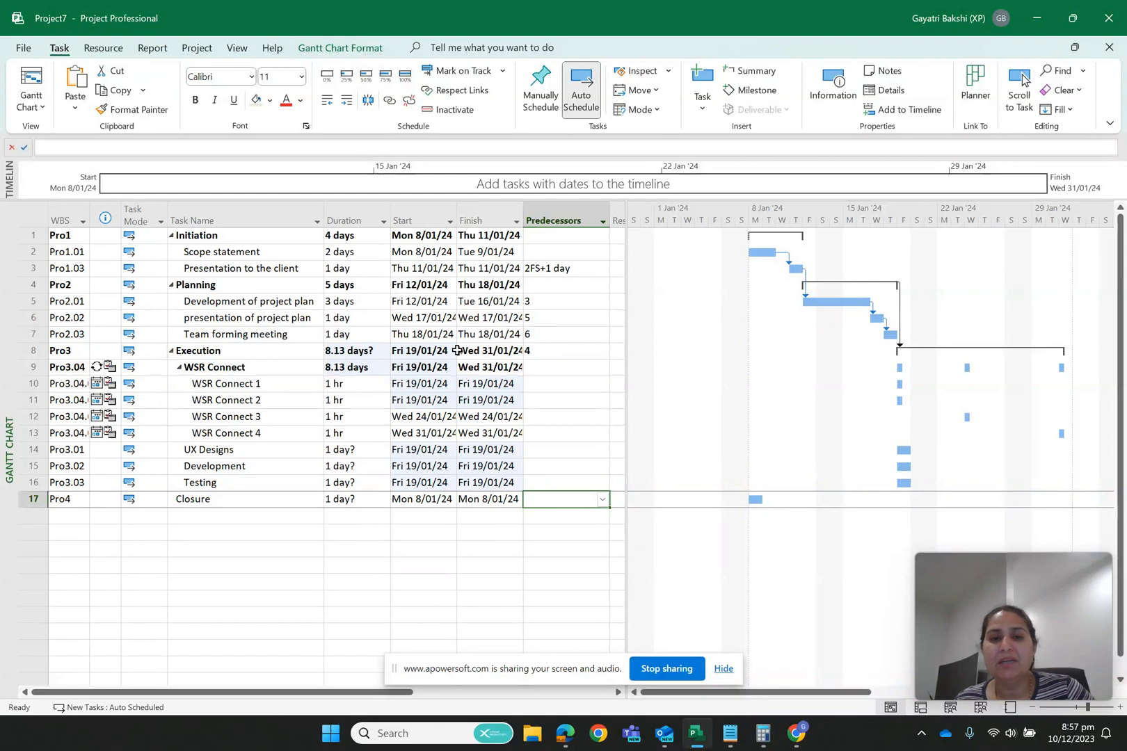
{"action": "left_click", "coordinate": [377, 353]}
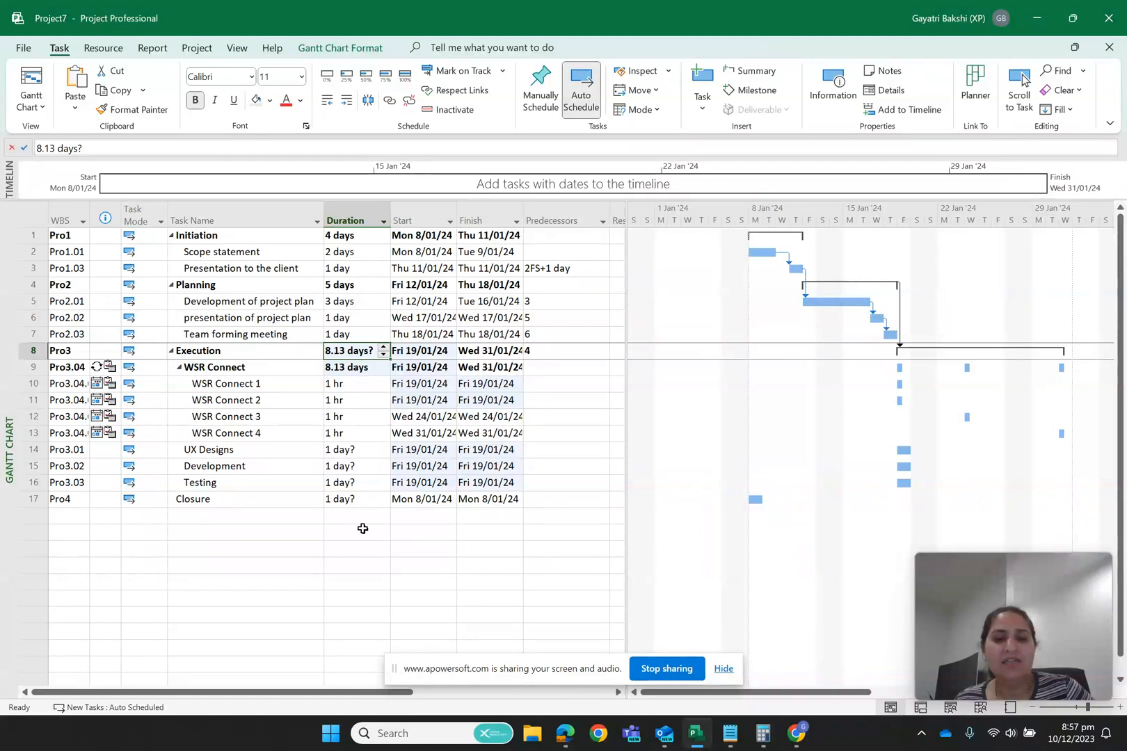
{"action": "right_click", "coordinate": [338, 603]}
{"action": "key", "text": "Escape"}
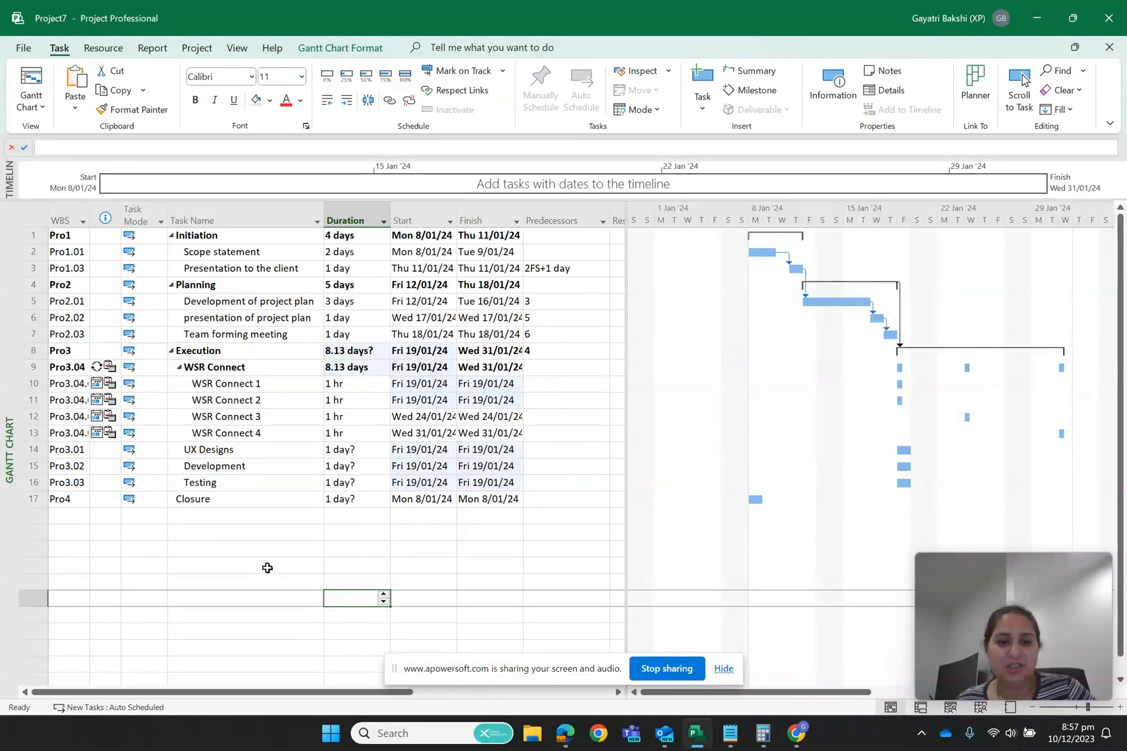
Step: Set the durations of the UX Designs and Development tasks to 3 days each
{"action": "left_click", "coordinate": [359, 451]}
{"action": "left_click", "coordinate": [383, 447]}
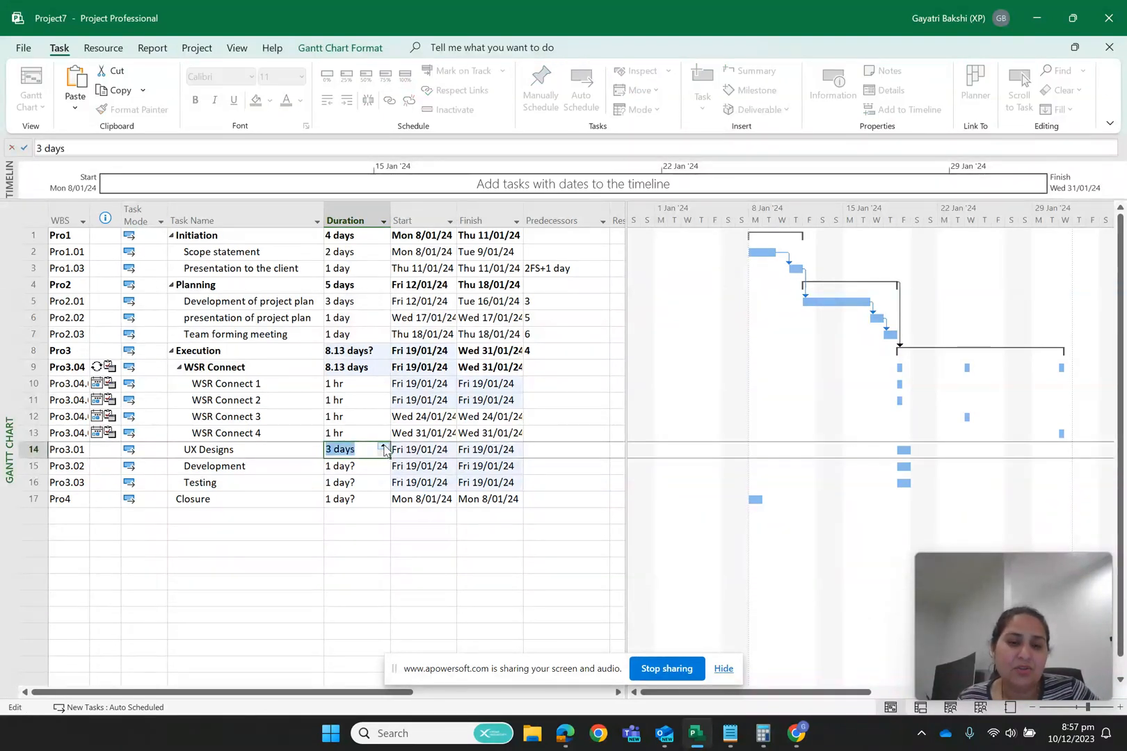
{"action": "left_click", "coordinate": [352, 468]}
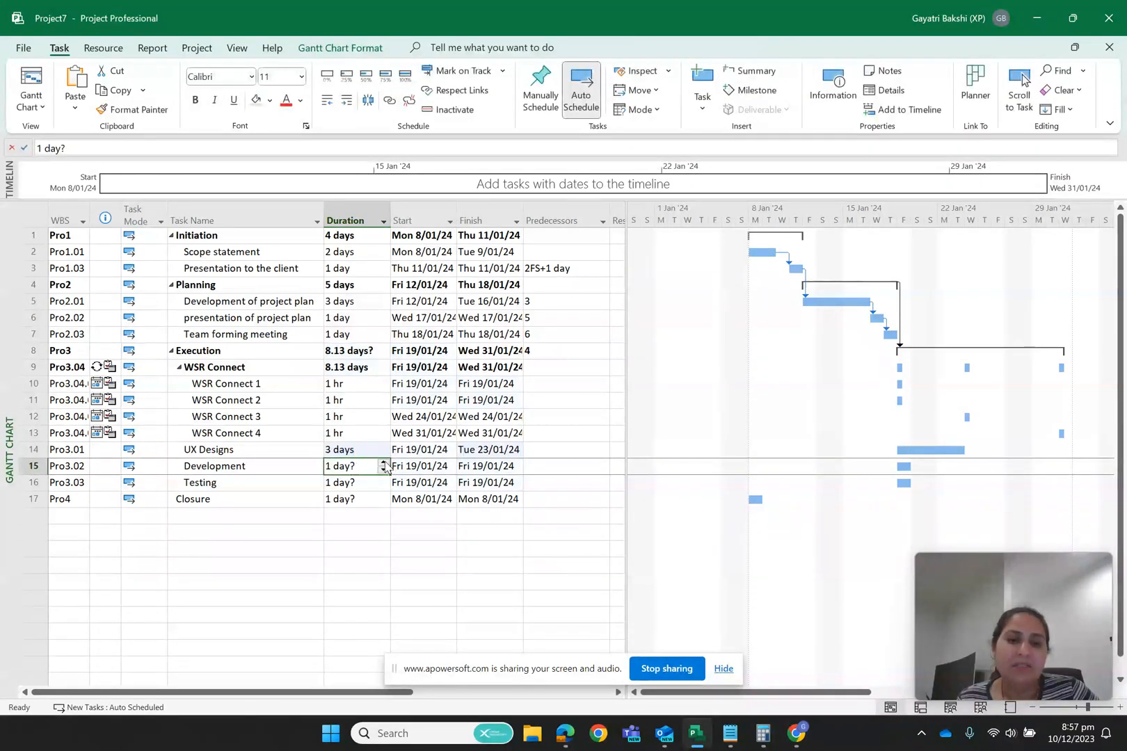
{"action": "double_click", "coordinate": [384, 463]}
{"action": "left_click", "coordinate": [298, 553]}
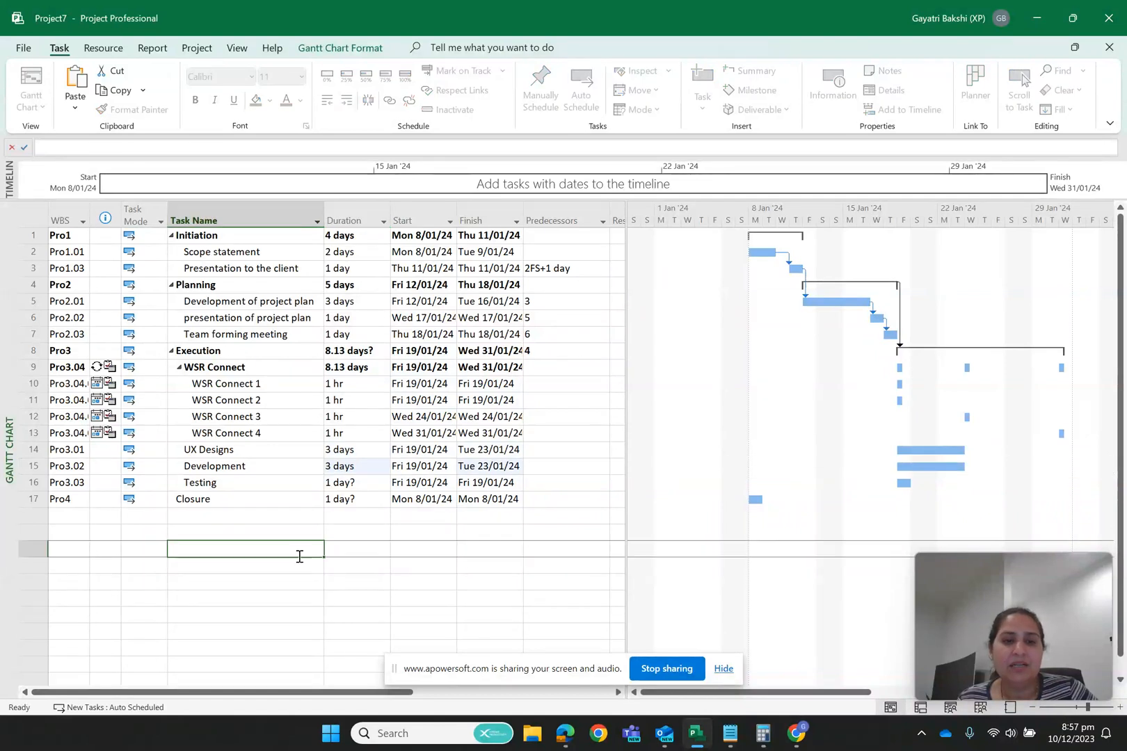
Step: Set the Testing task's duration to 1 day
{"action": "left_click", "coordinate": [348, 487]}
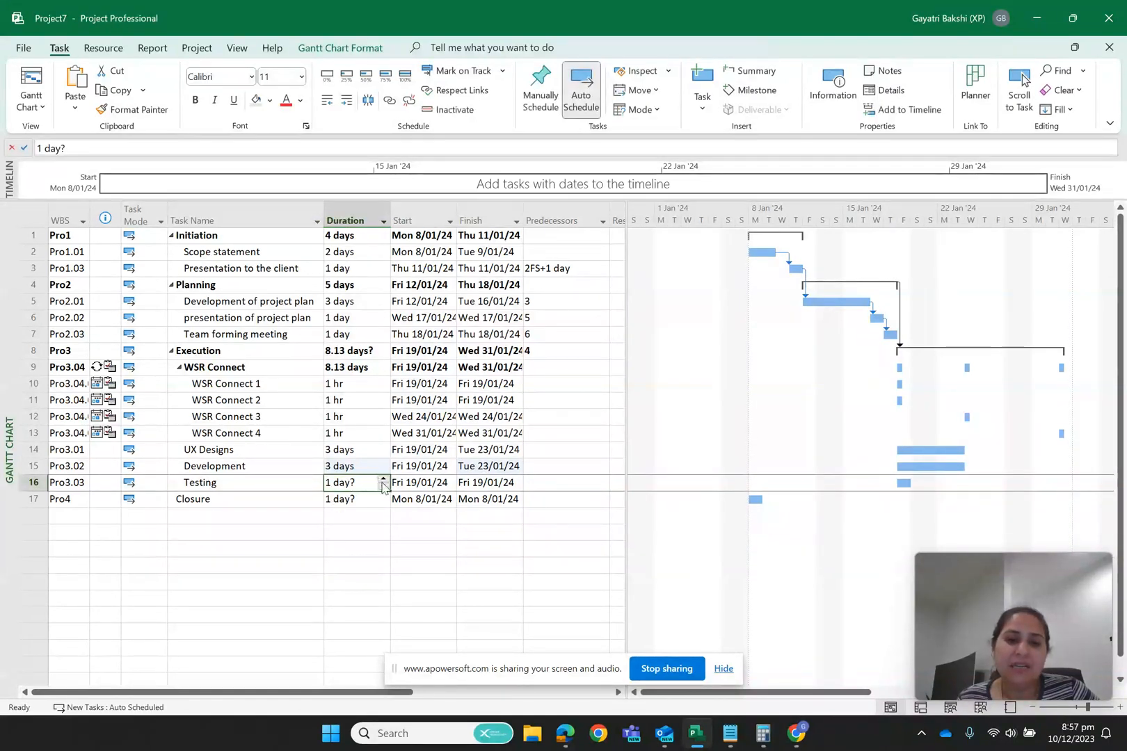
{"action": "left_click", "coordinate": [383, 480]}
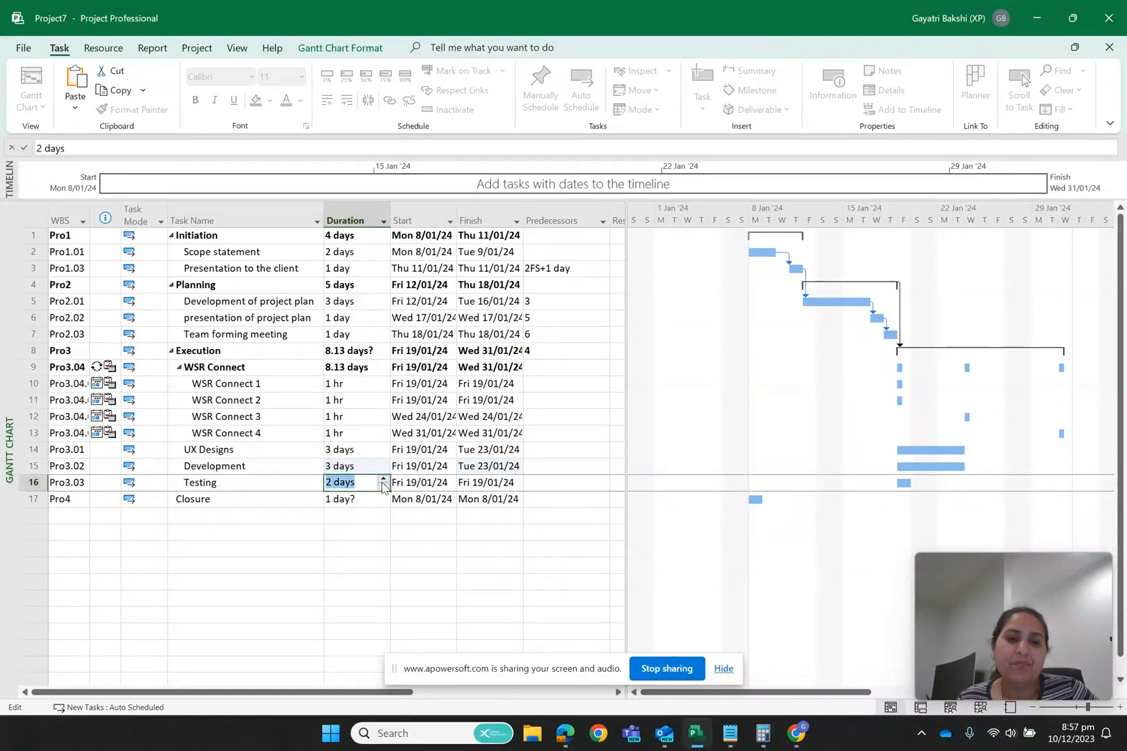
{"action": "left_click", "coordinate": [342, 535]}
{"action": "left_click", "coordinate": [369, 482]}
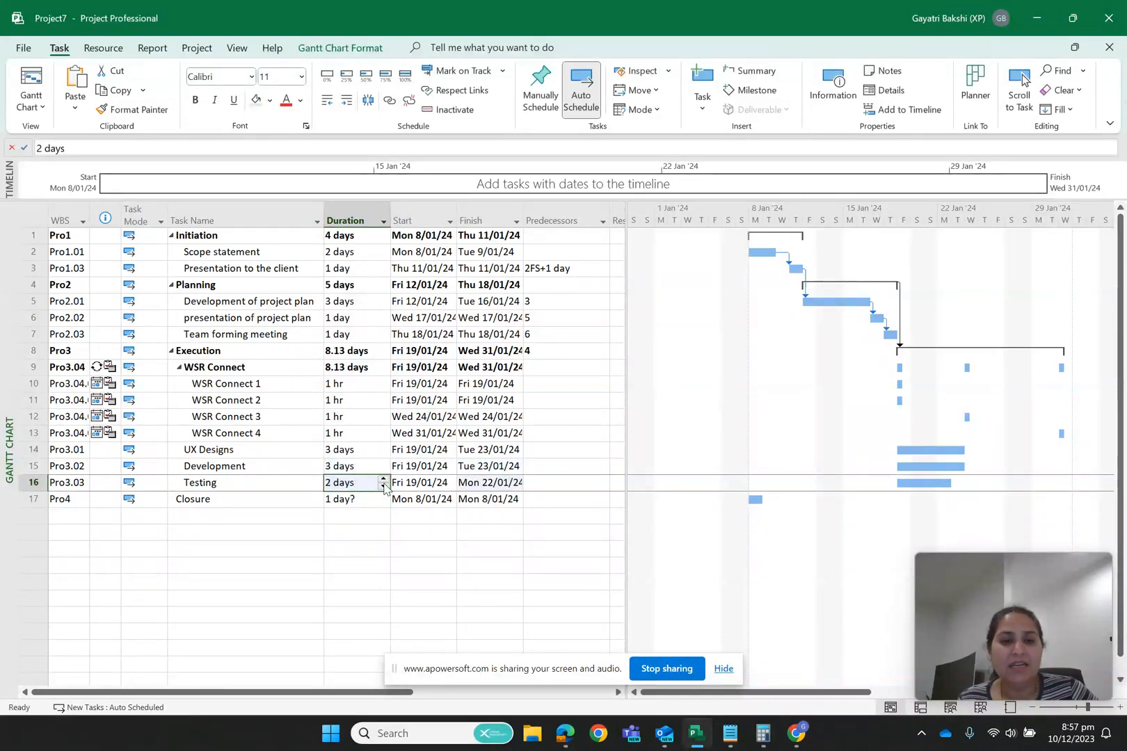
{"action": "left_click", "coordinate": [383, 487]}
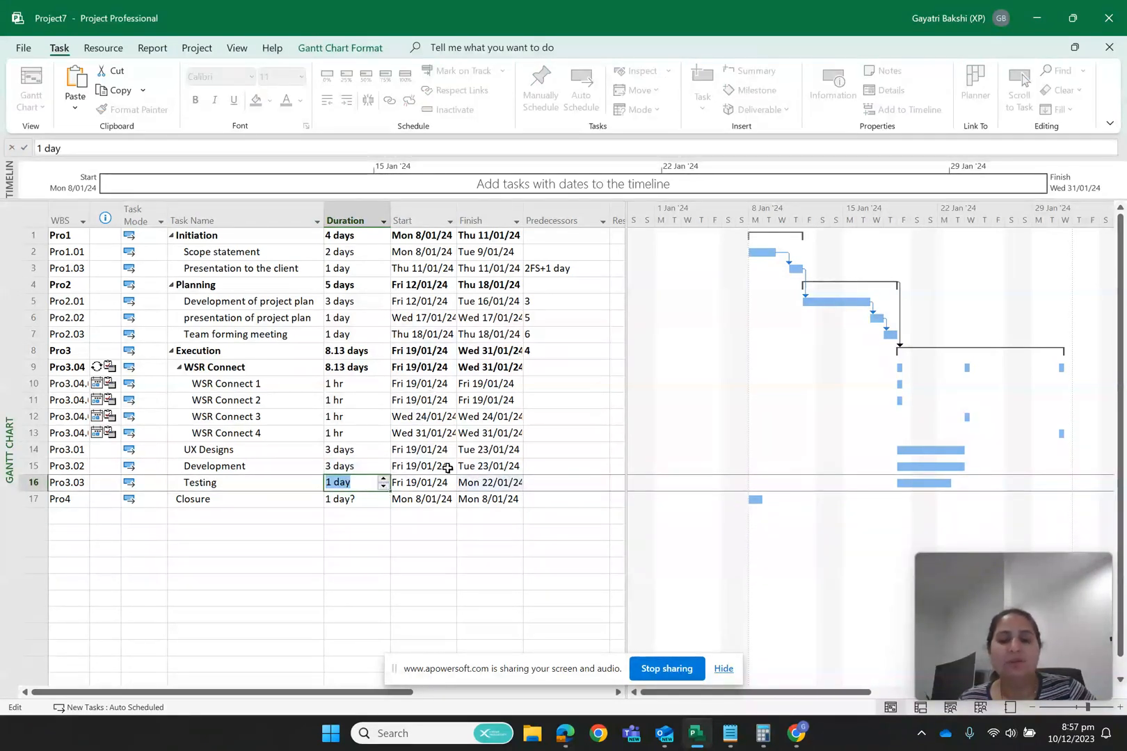
{"action": "left_click", "coordinate": [413, 454]}
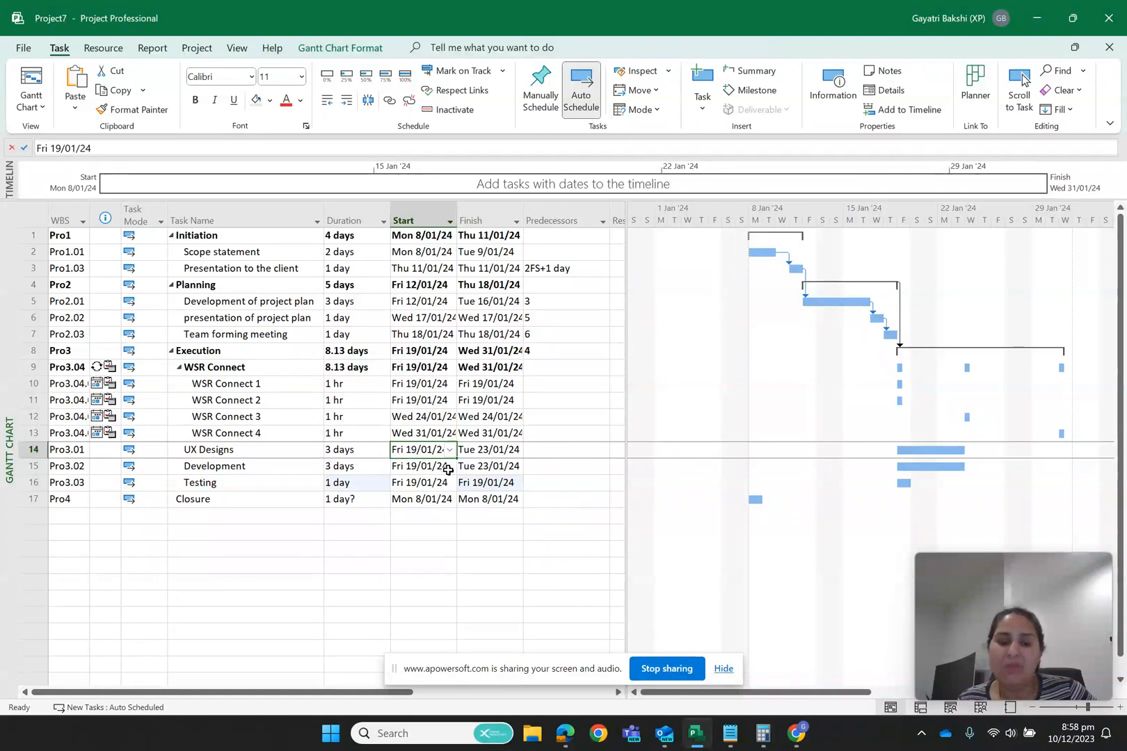
Step: Set the Development task's start date to 22/01/2024 and accept linking it so that it always follows Testing
{"action": "left_click", "coordinate": [427, 466]}
{"action": "left_click", "coordinate": [450, 468]}
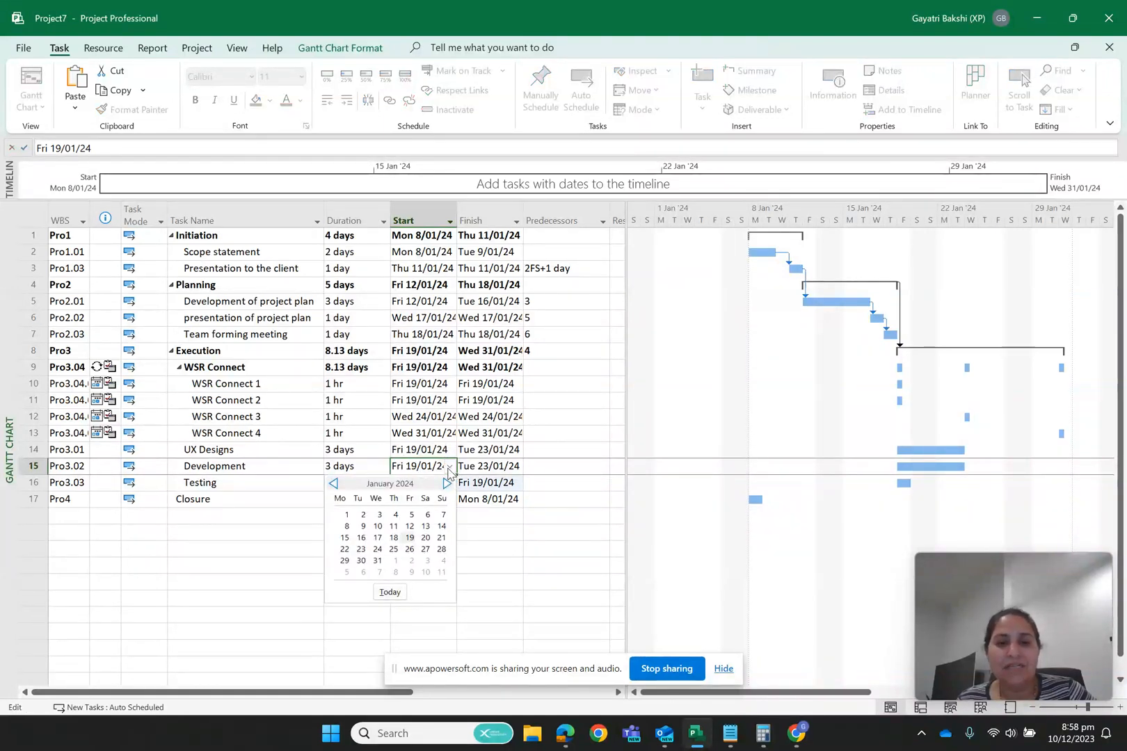
{"action": "left_click", "coordinate": [346, 550]}
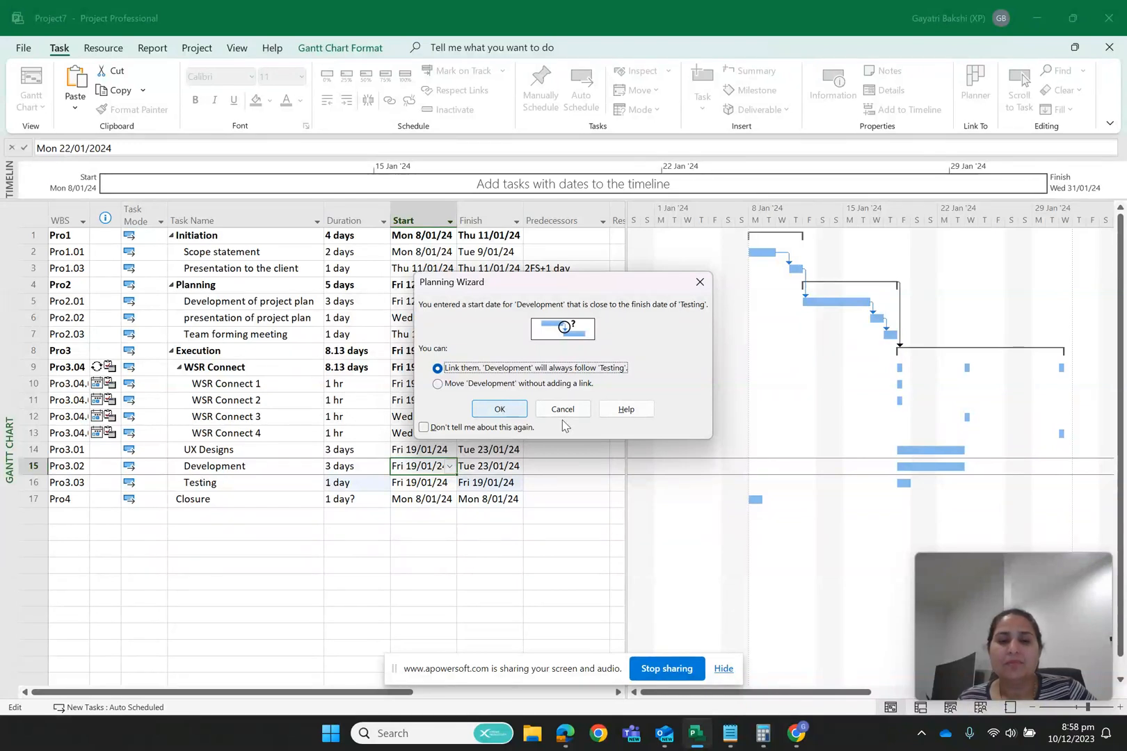
{"action": "left_click", "coordinate": [508, 409]}
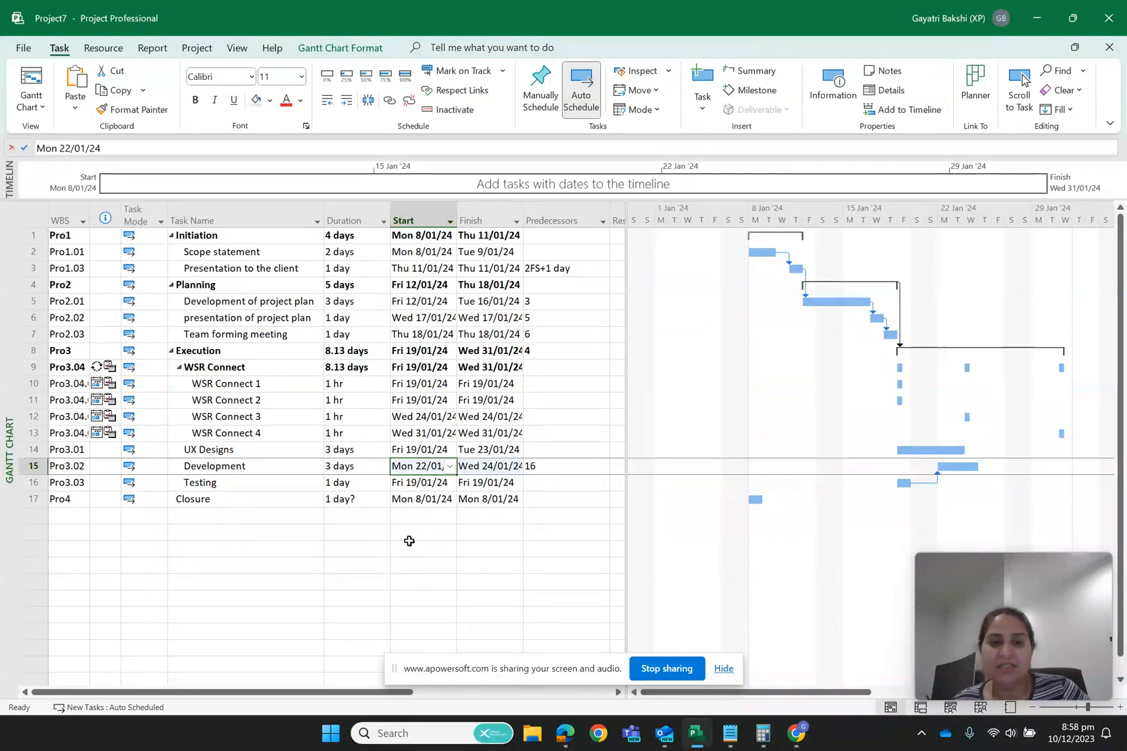
{"action": "left_click", "coordinate": [439, 549]}
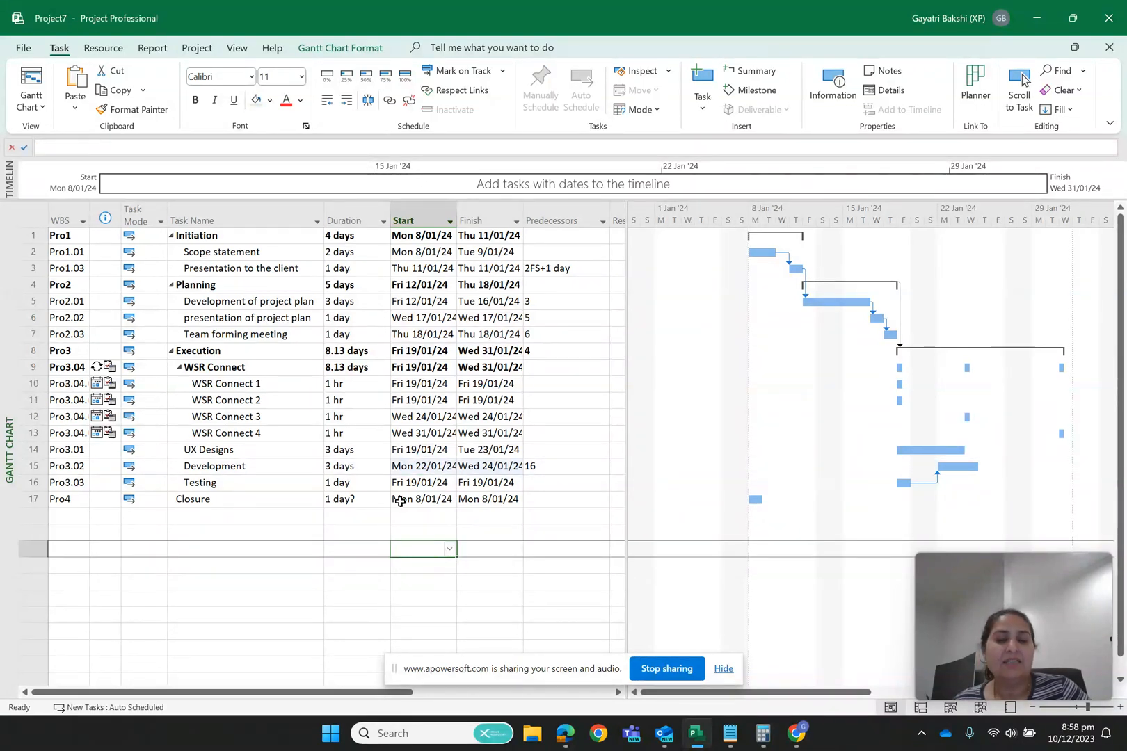
Step: Set the Testing task's start date to 25/01/24
{"action": "left_click", "coordinate": [433, 484]}
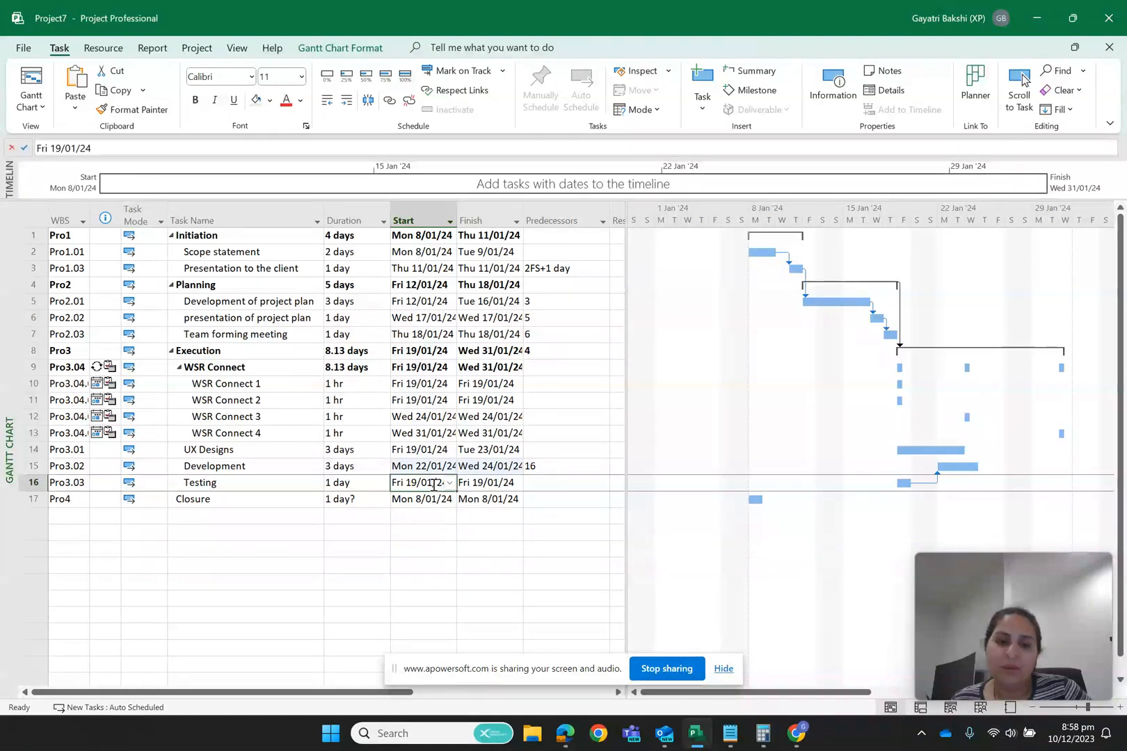
{"action": "left_click", "coordinate": [450, 484]}
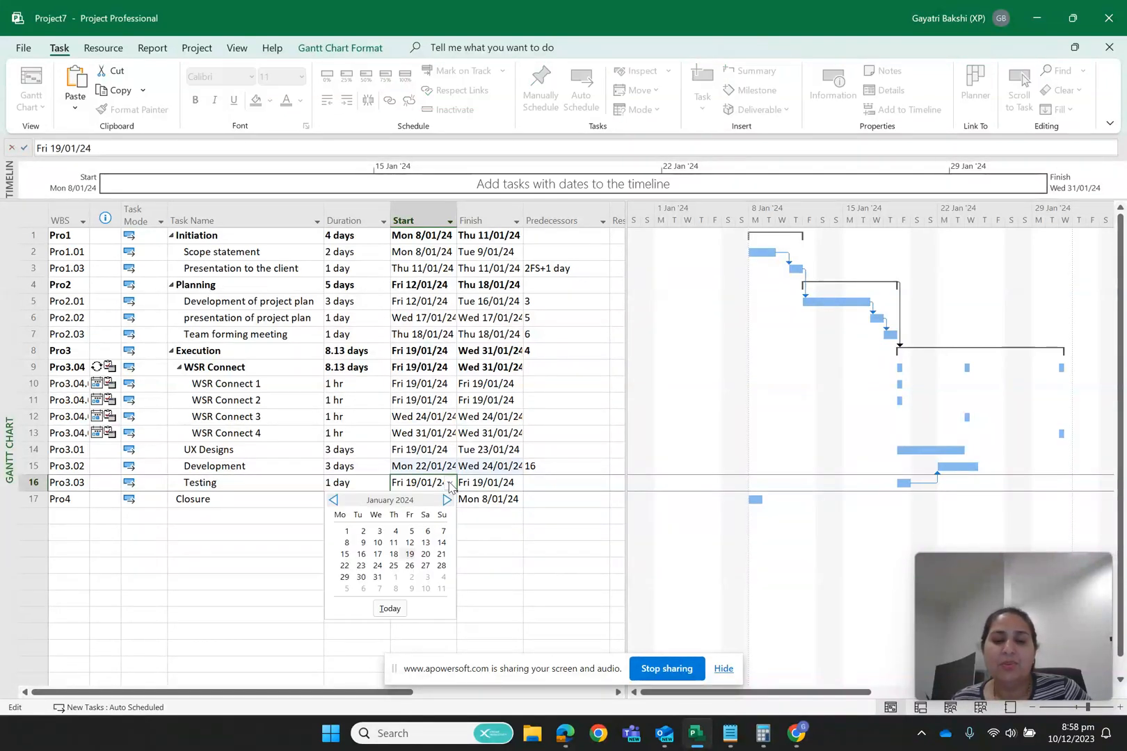
{"action": "left_click", "coordinate": [393, 566]}
{"action": "left_click", "coordinate": [490, 549]}
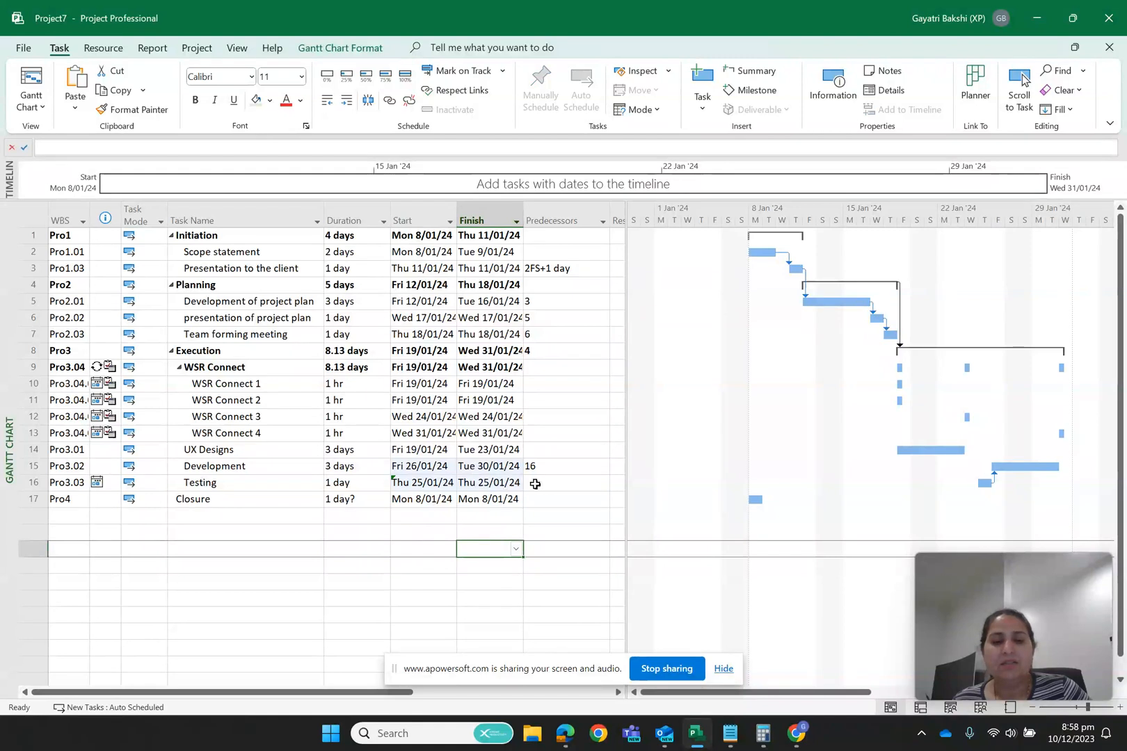
Step: Try to make task 15, Development, the predecessor of the Testing task
{"action": "left_click", "coordinate": [540, 485]}
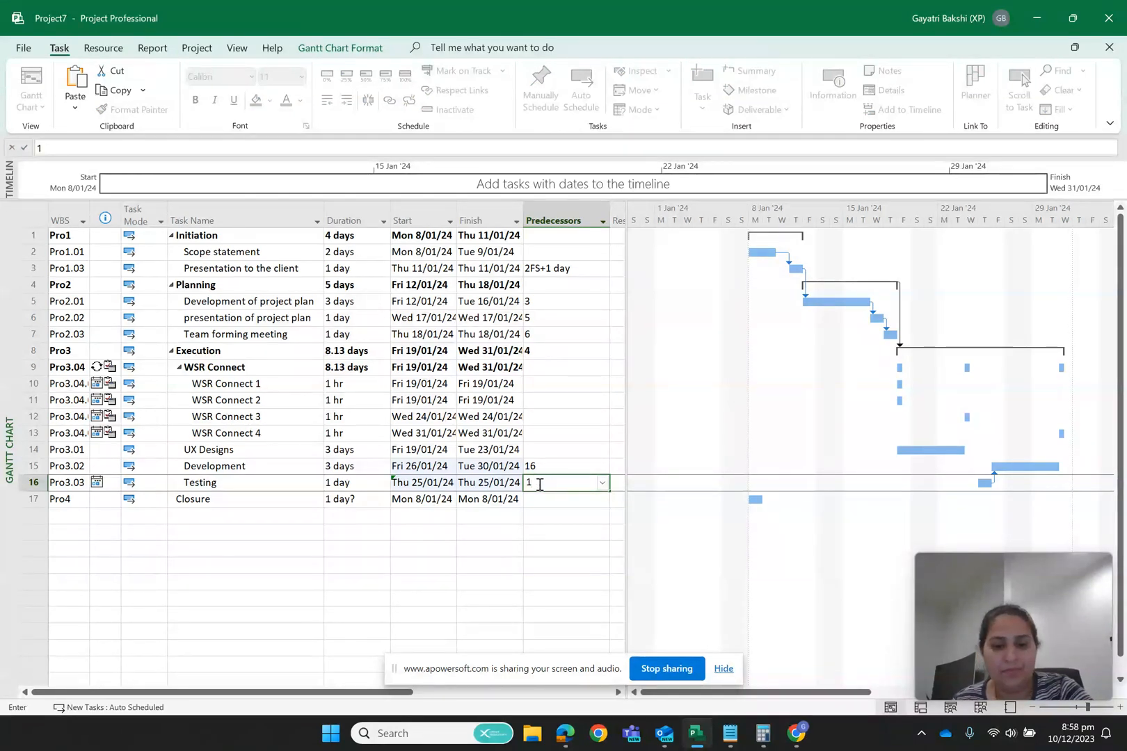
{"action": "type", "text": "5"}
{"action": "key", "text": "Return"}
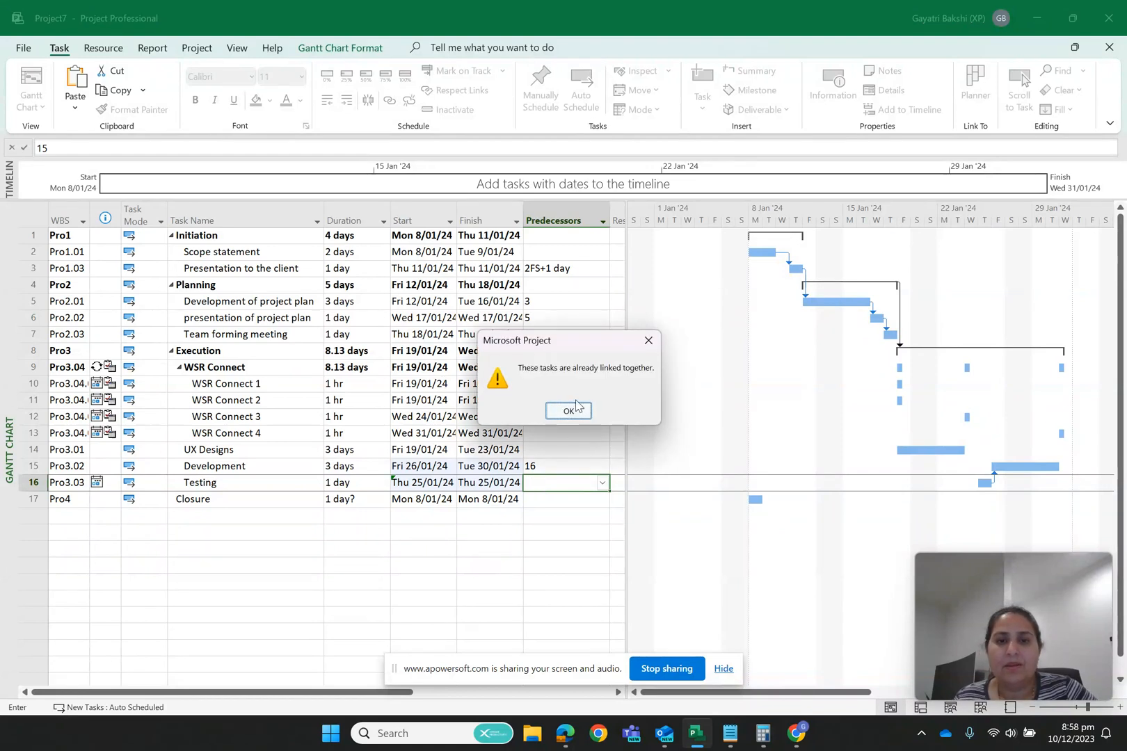
{"action": "left_click", "coordinate": [568, 409]}
{"action": "left_click", "coordinate": [553, 466]}
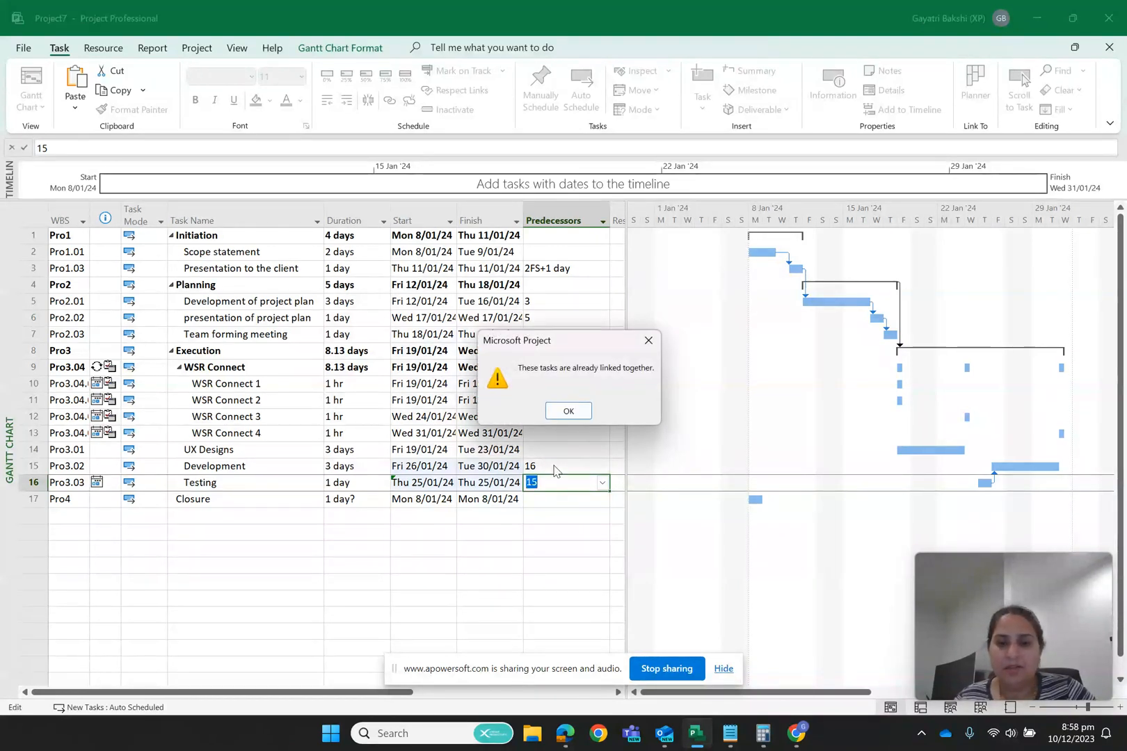
{"action": "left_click", "coordinate": [586, 413]}
{"action": "key", "text": "BackSpace"}
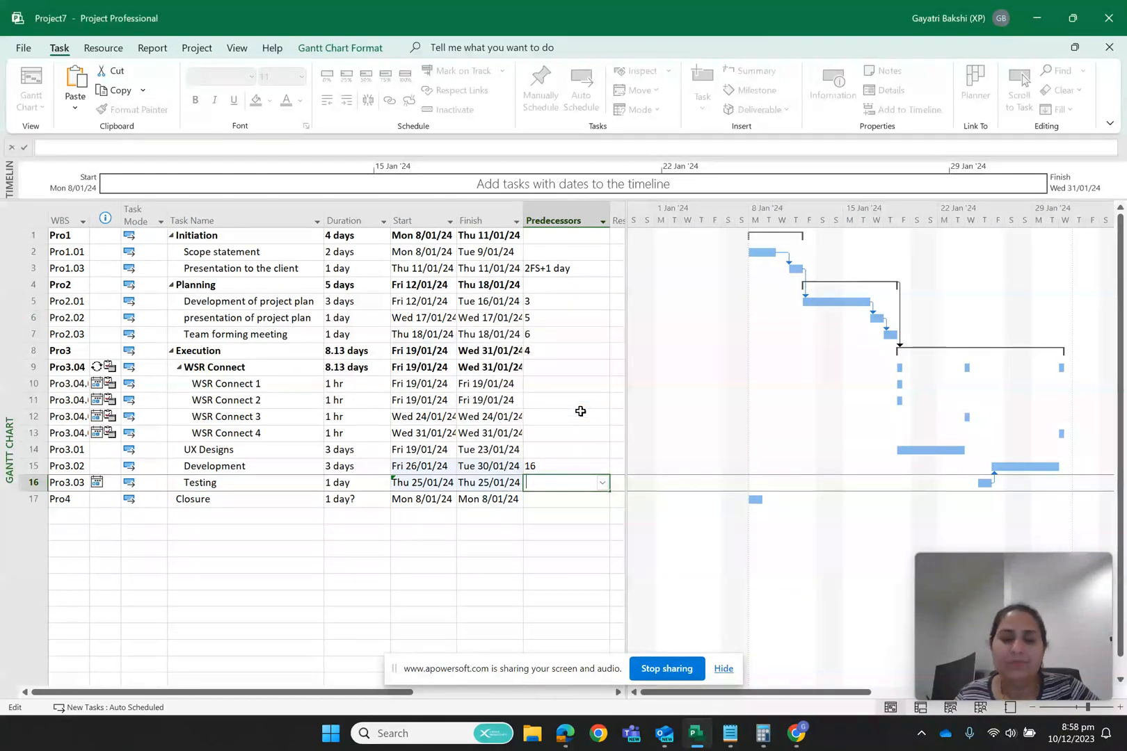
Step: Remove the Testing predecessor from the Development task
{"action": "left_click", "coordinate": [540, 465]}
{"action": "key", "text": "BackSpace"}
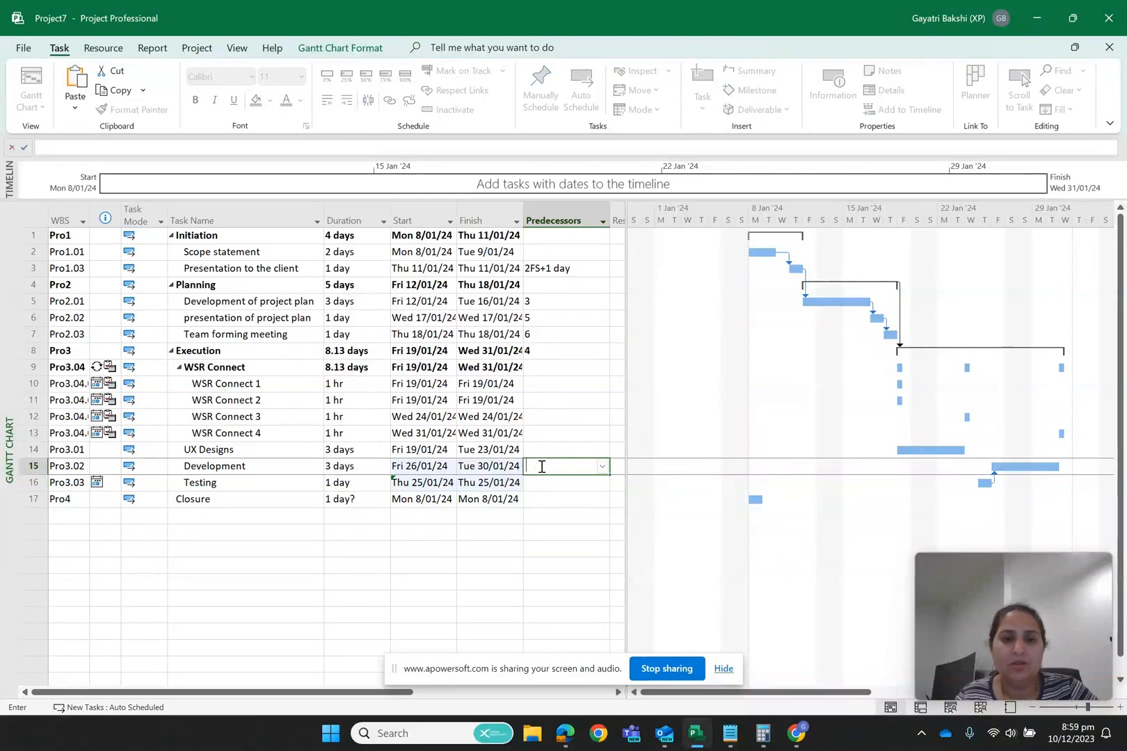
{"action": "left_click", "coordinate": [507, 569]}
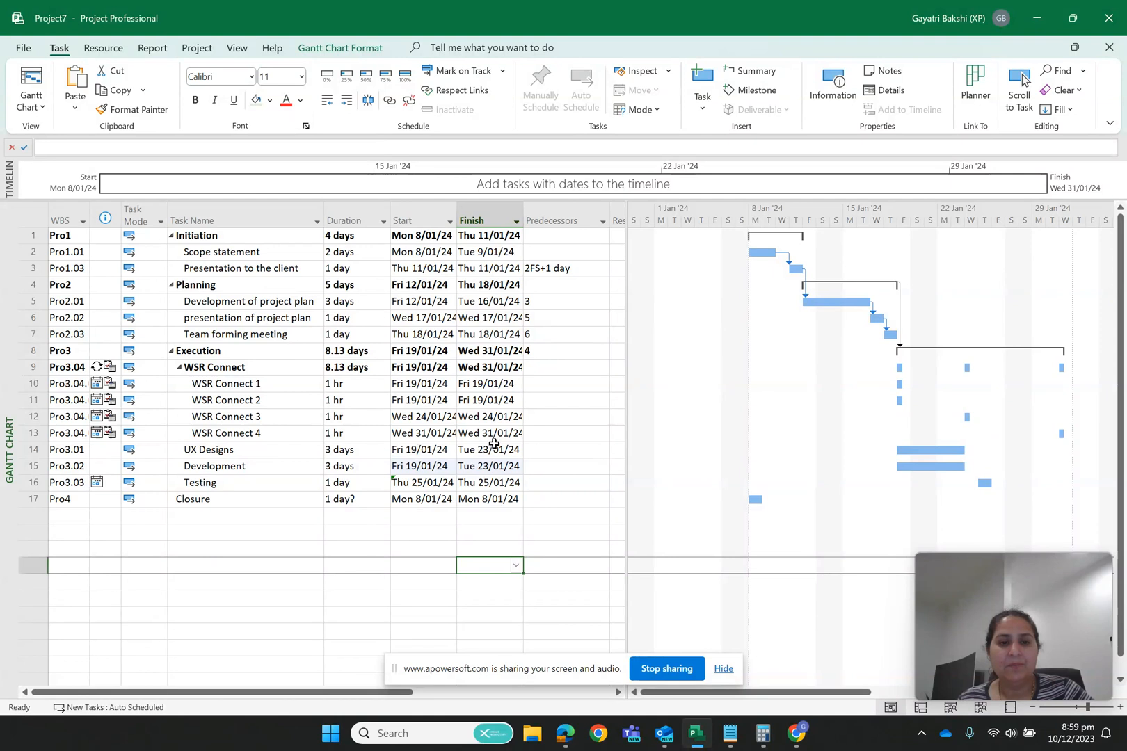
Step: Make task 4, Planning, the predecessor of UX Designs and task 14, UX Designs, the predecessor of Development
{"action": "left_click", "coordinate": [540, 453]}
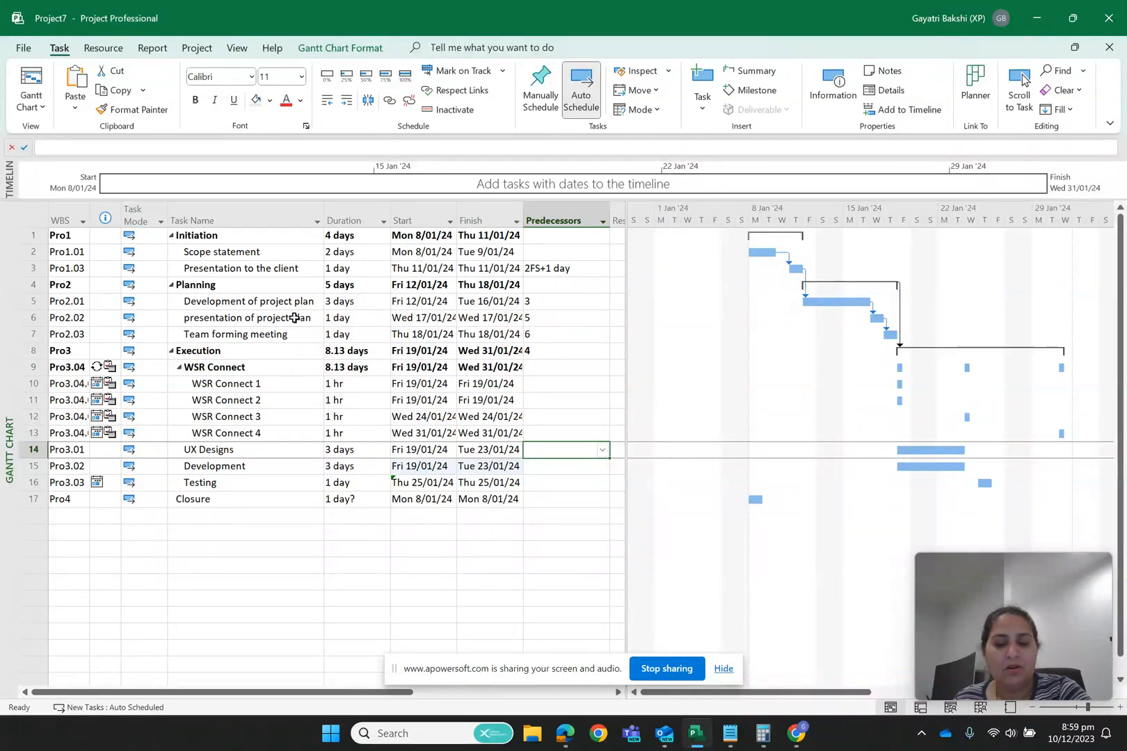
{"action": "type", "text": "4"}
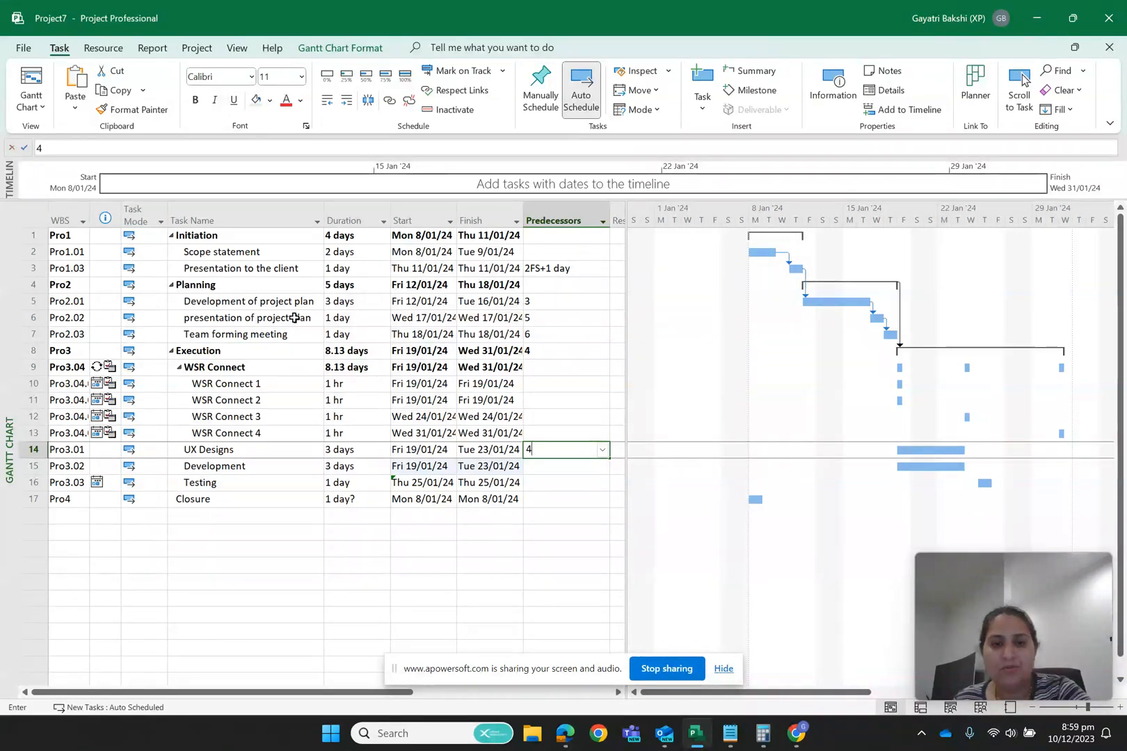
{"action": "key", "text": "Return"}
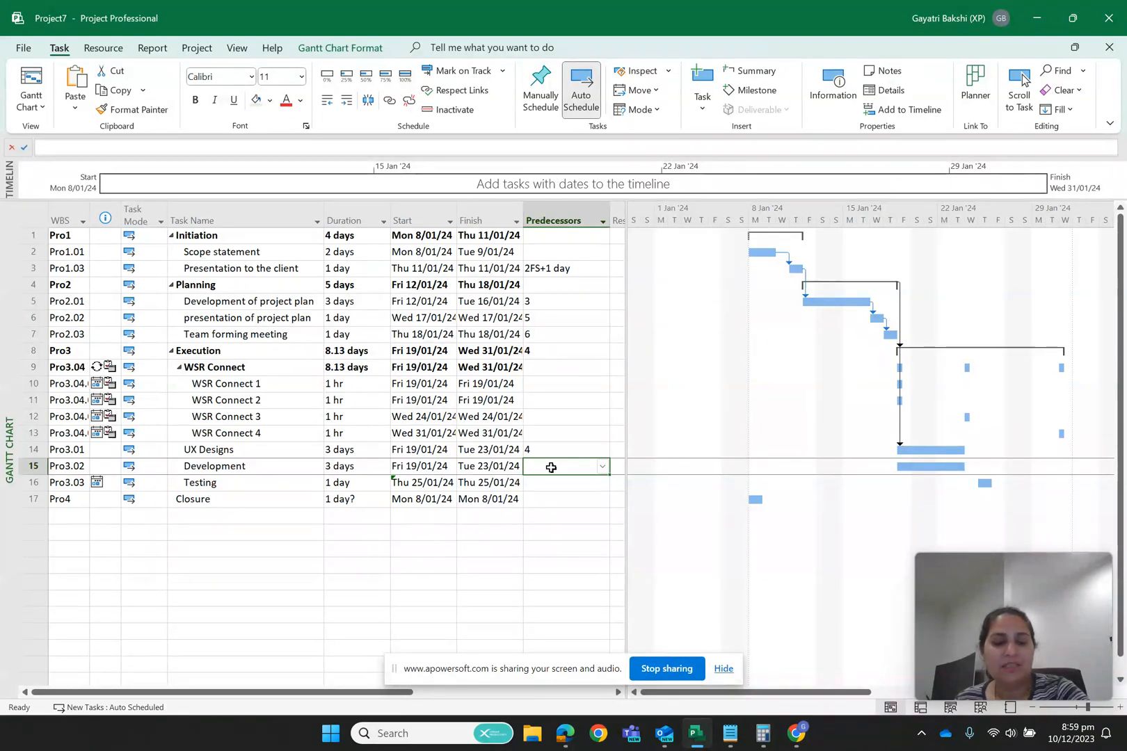
{"action": "type", "text": "14"}
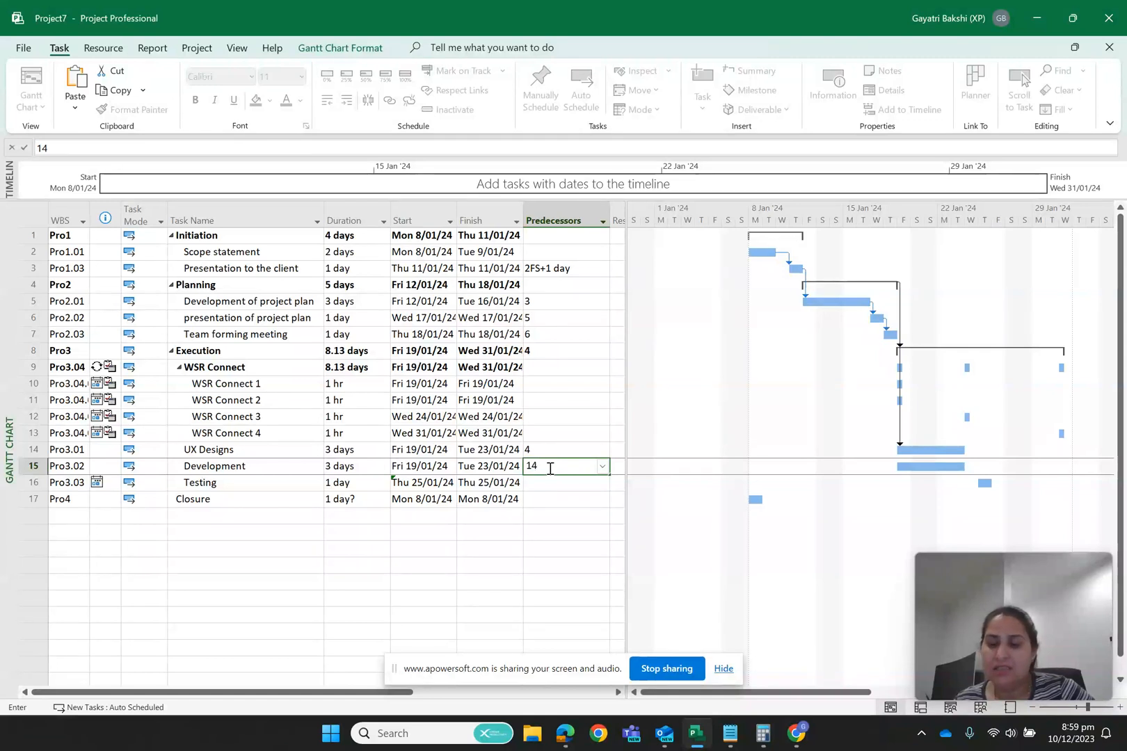
{"action": "key", "text": "Return"}
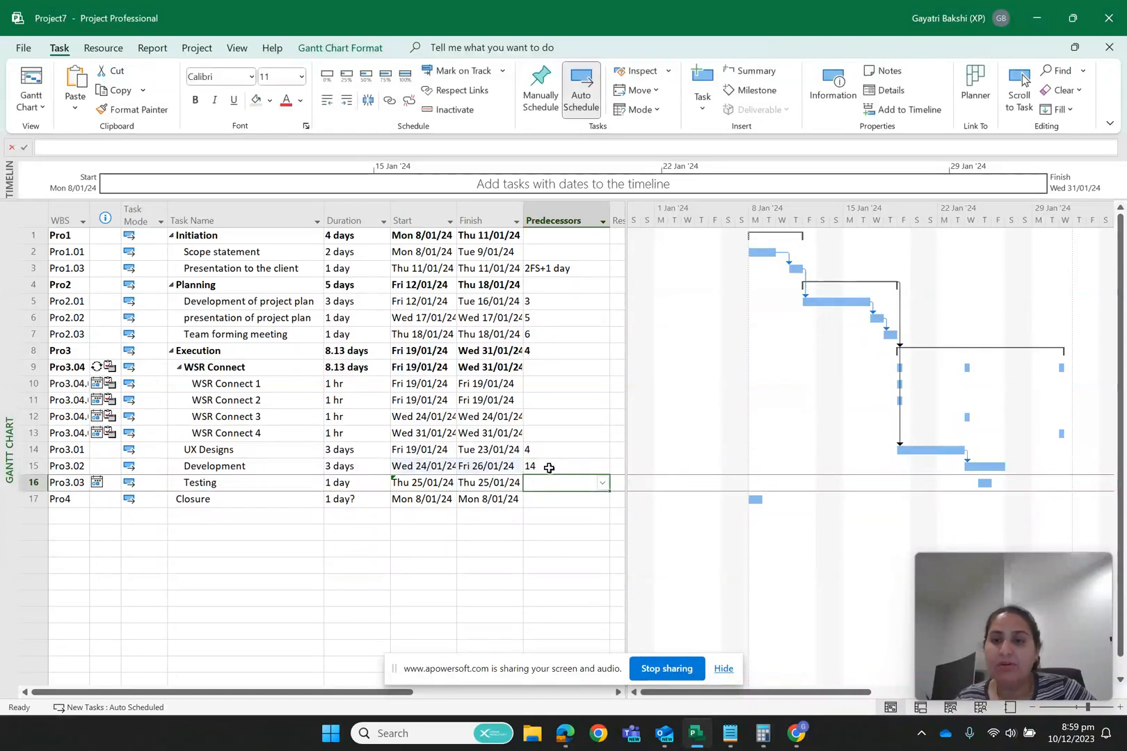
Step: Change the dependency from UX Designs to Development to Start-to-Start with a 2-day lag
{"action": "double_click", "coordinate": [969, 465]}
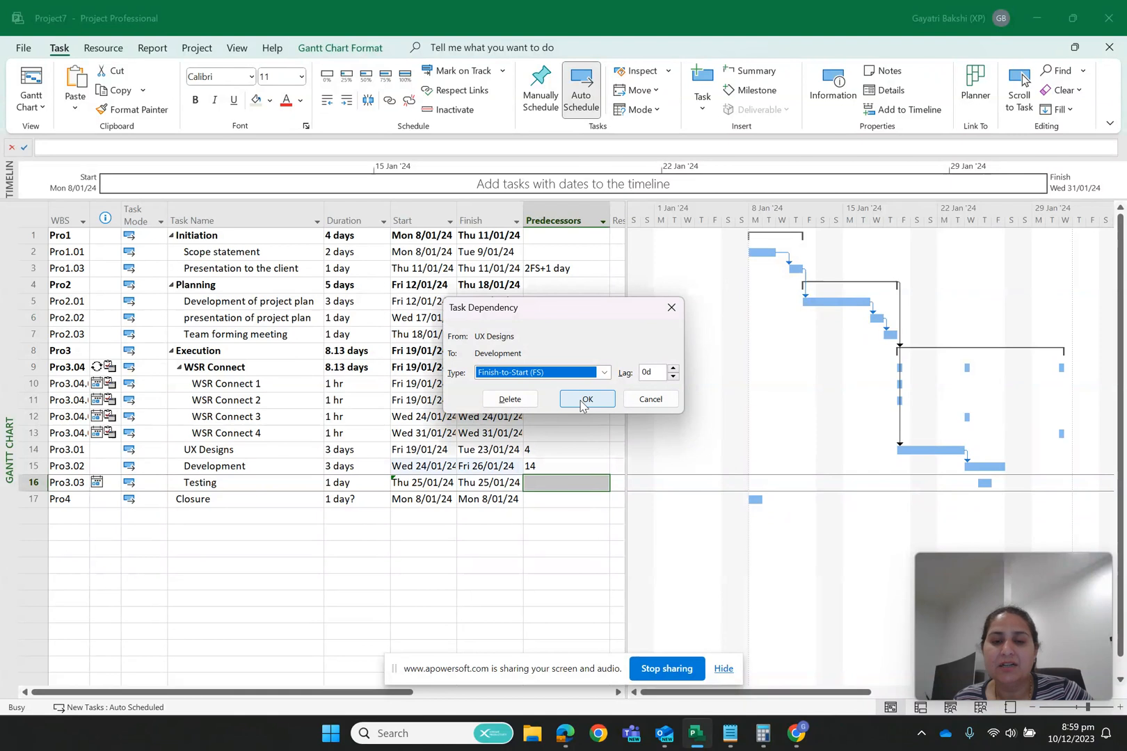
{"action": "left_click", "coordinate": [605, 373]}
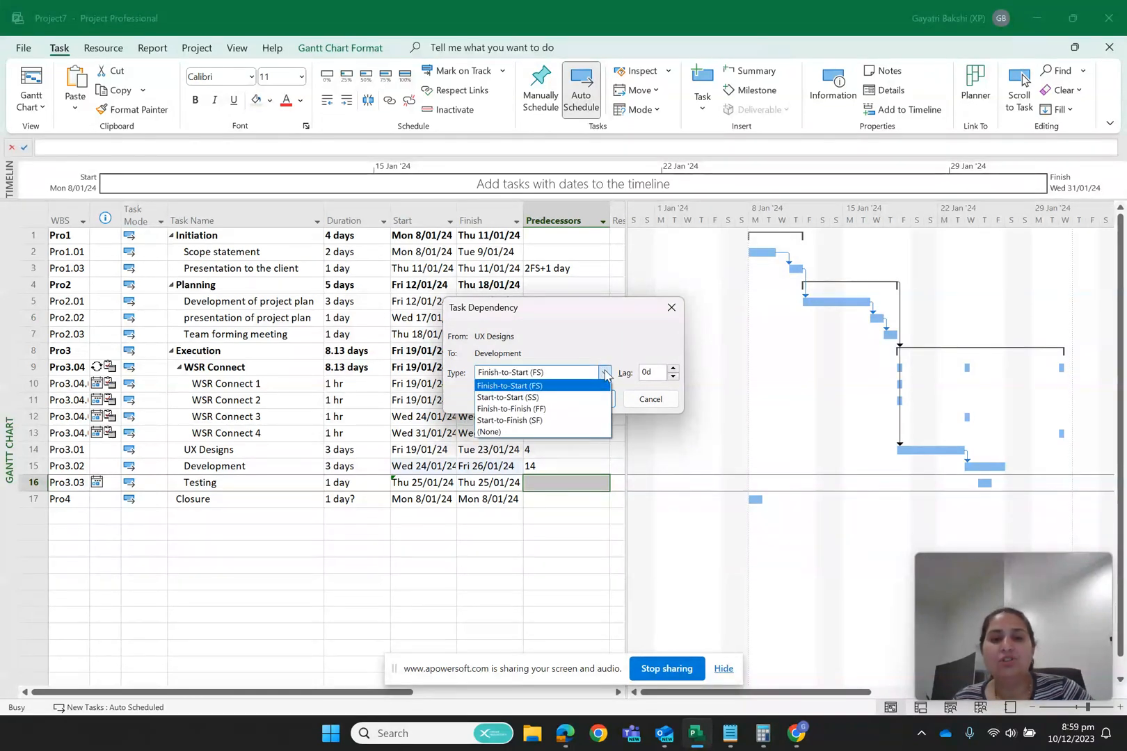
{"action": "left_click", "coordinate": [504, 397]}
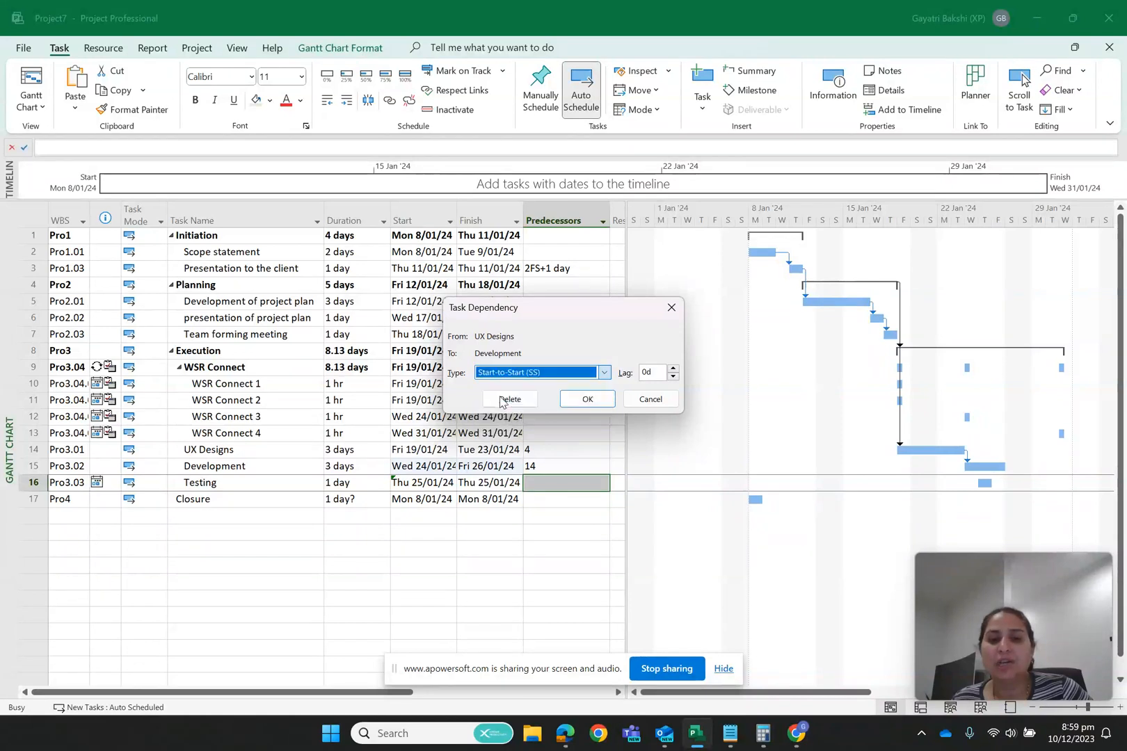
{"action": "left_click", "coordinate": [673, 369]}
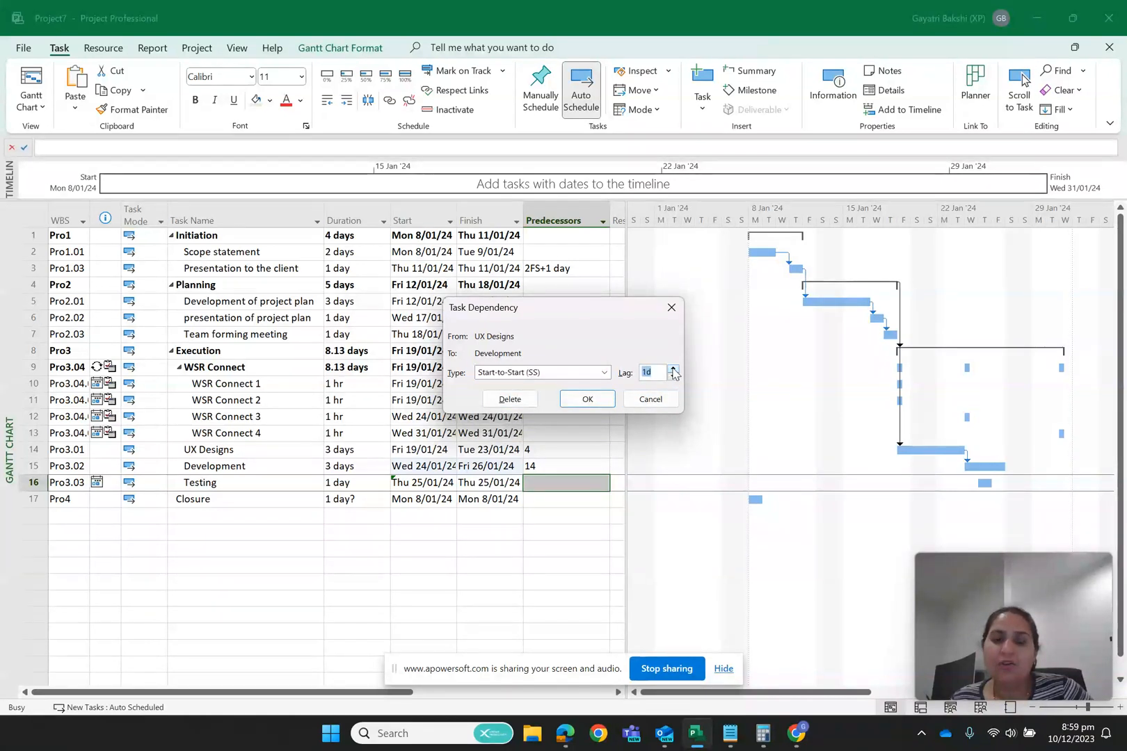
{"action": "left_click", "coordinate": [586, 401]}
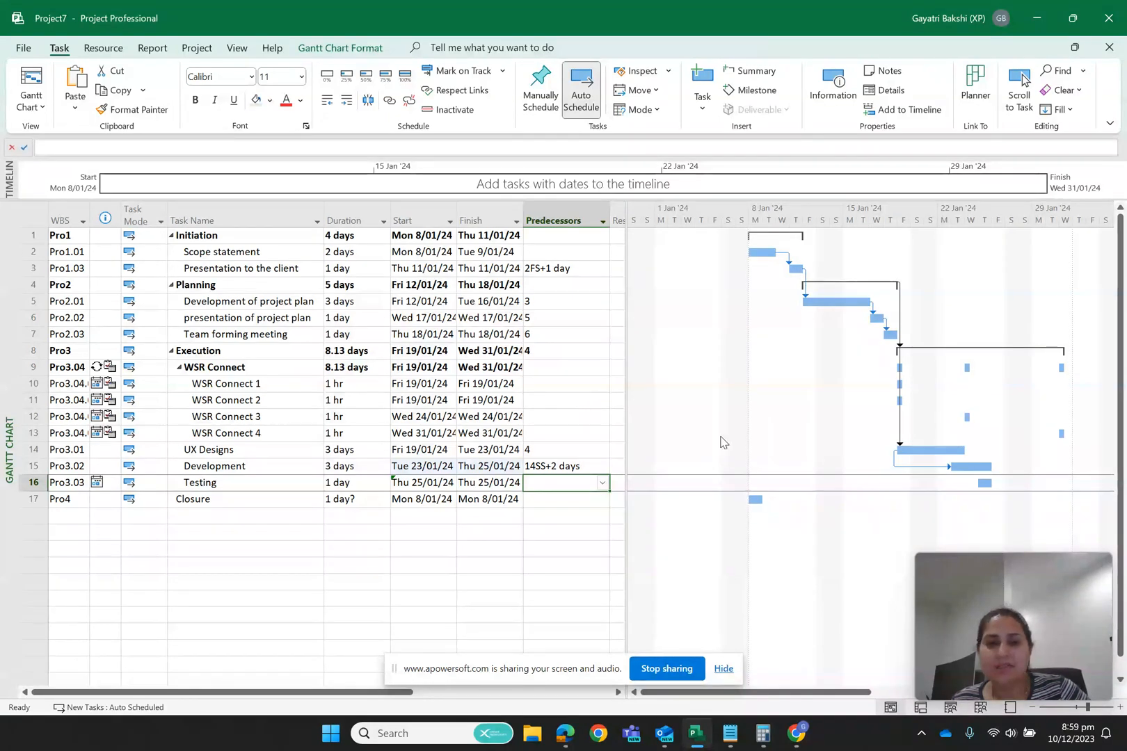
{"action": "left_click", "coordinate": [538, 563]}
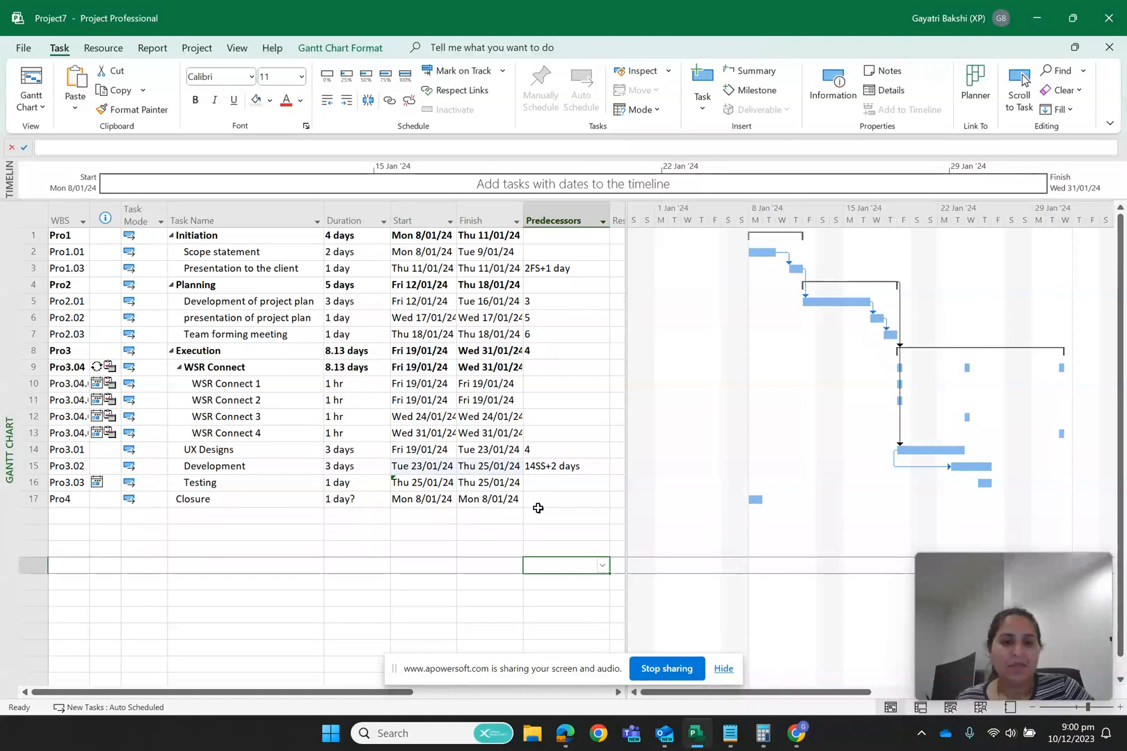
Step: Make task 15, Development, the predecessor of the Testing task
{"action": "left_click", "coordinate": [542, 485]}
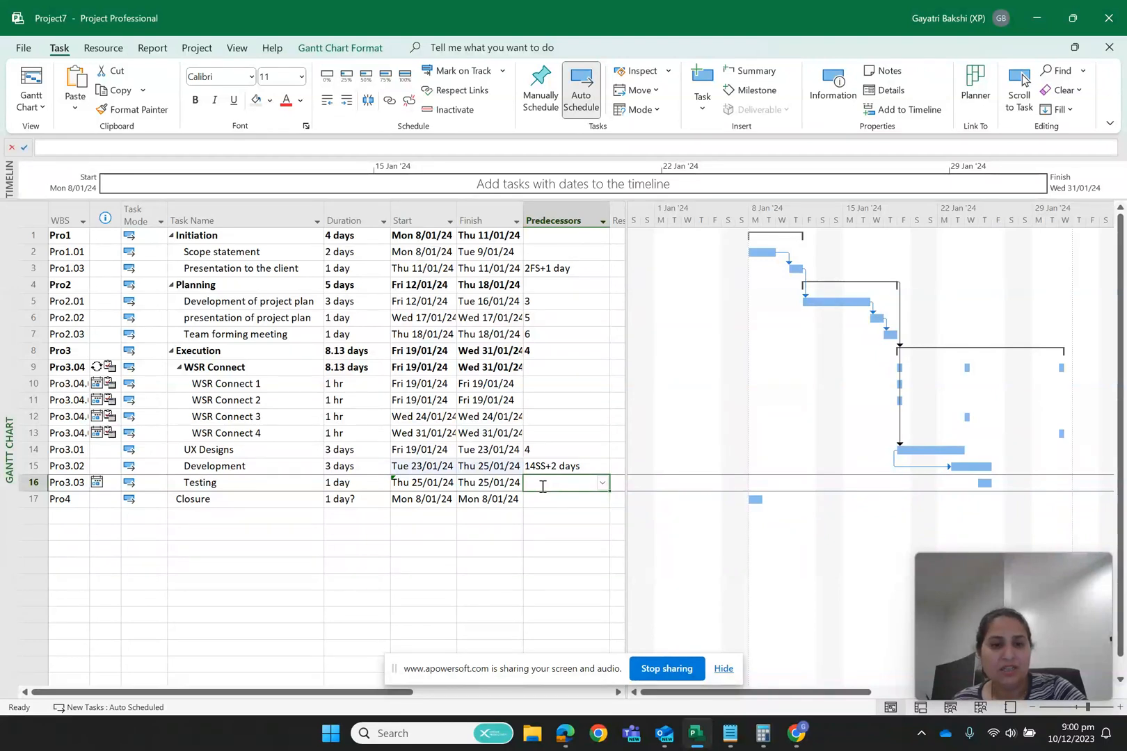
{"action": "type", "text": "1"}
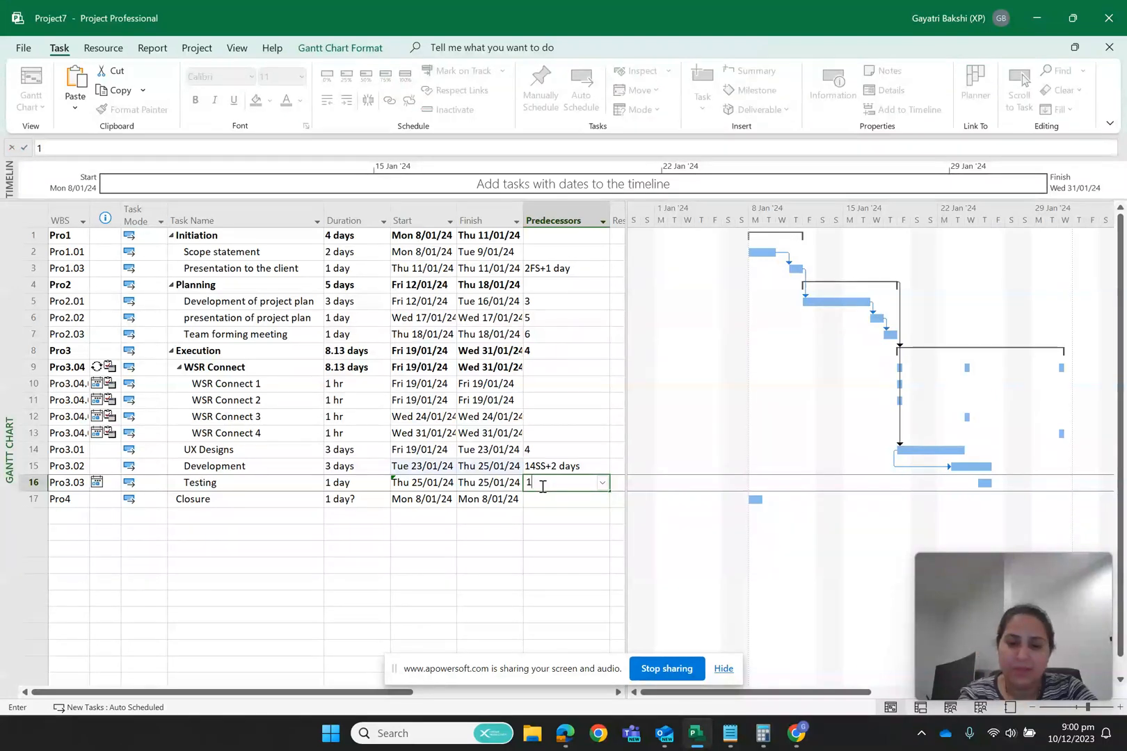
{"action": "type", "text": "5"}
{"action": "key", "text": "Return"}
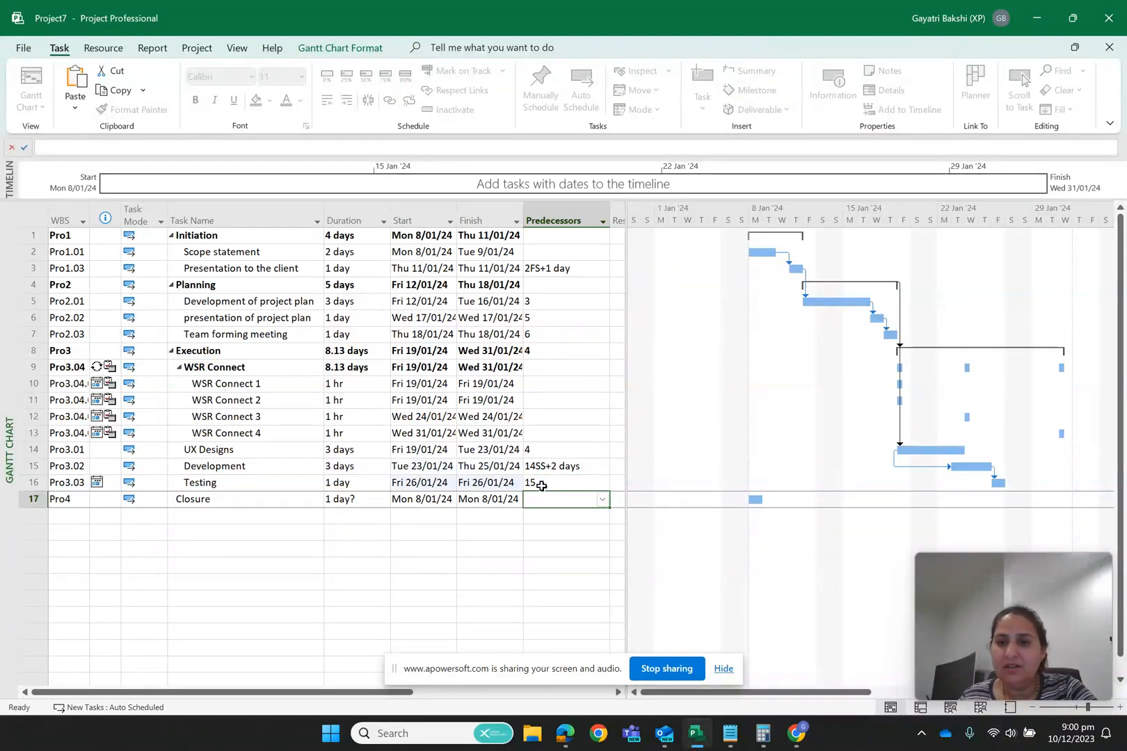
Step: Set the Testing task's duration to 2 days and the Closure task's duration to 1 day
{"action": "left_click", "coordinate": [369, 500]}
{"action": "left_click", "coordinate": [383, 496]}
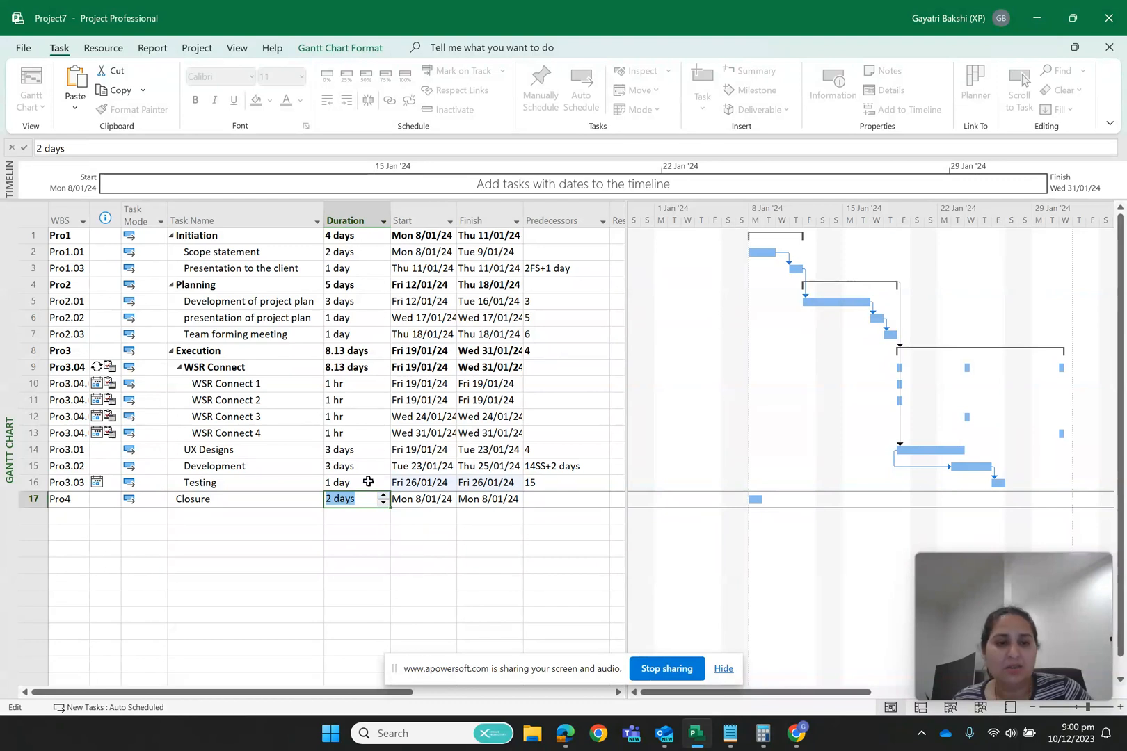
{"action": "left_click", "coordinate": [368, 481]}
{"action": "left_click", "coordinate": [383, 479]}
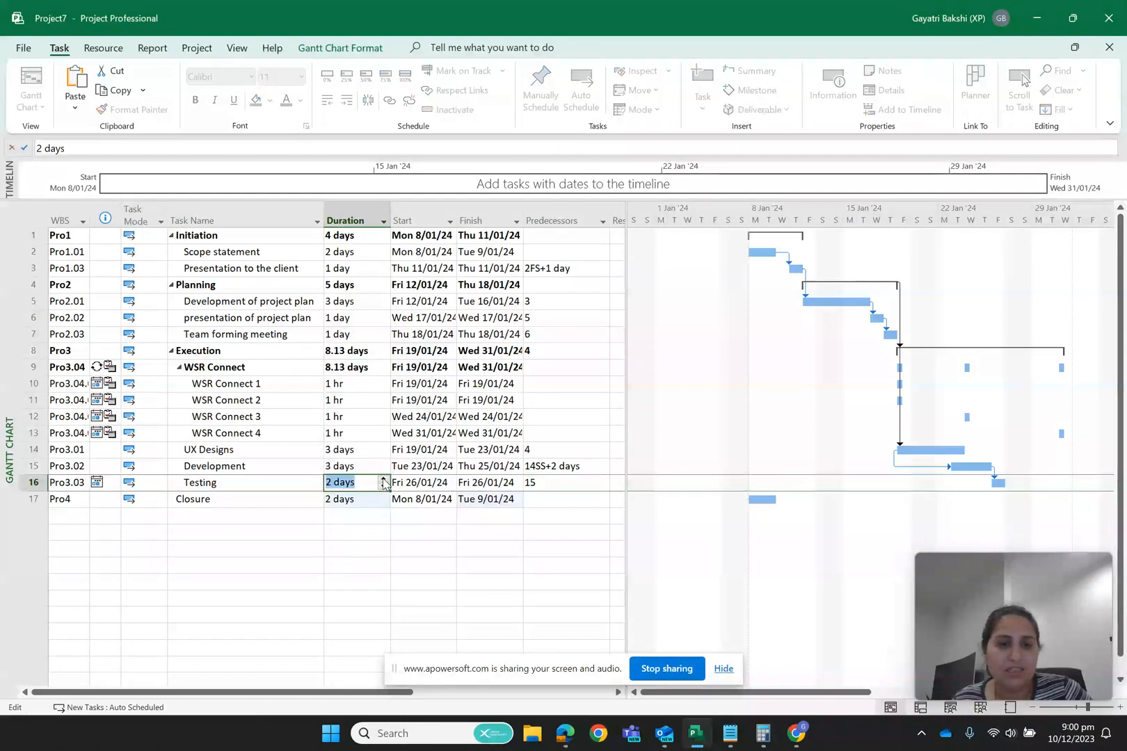
{"action": "left_click", "coordinate": [371, 500]}
{"action": "left_click", "coordinate": [384, 503]}
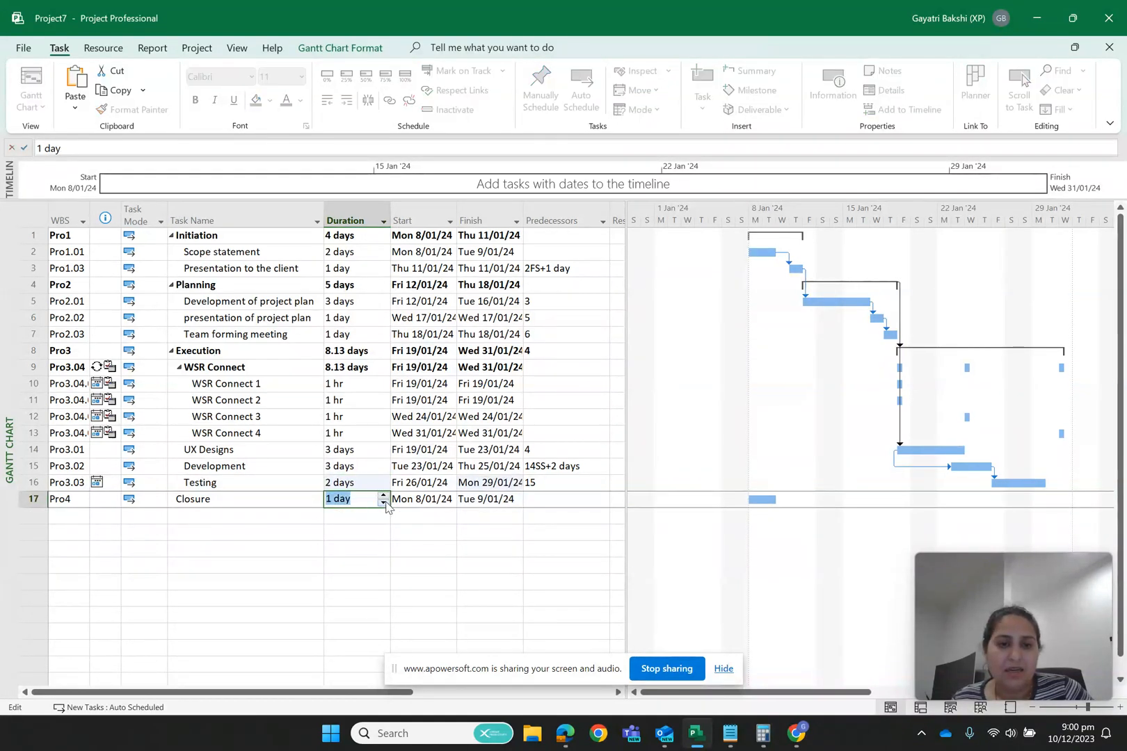
{"action": "left_click", "coordinate": [503, 566]}
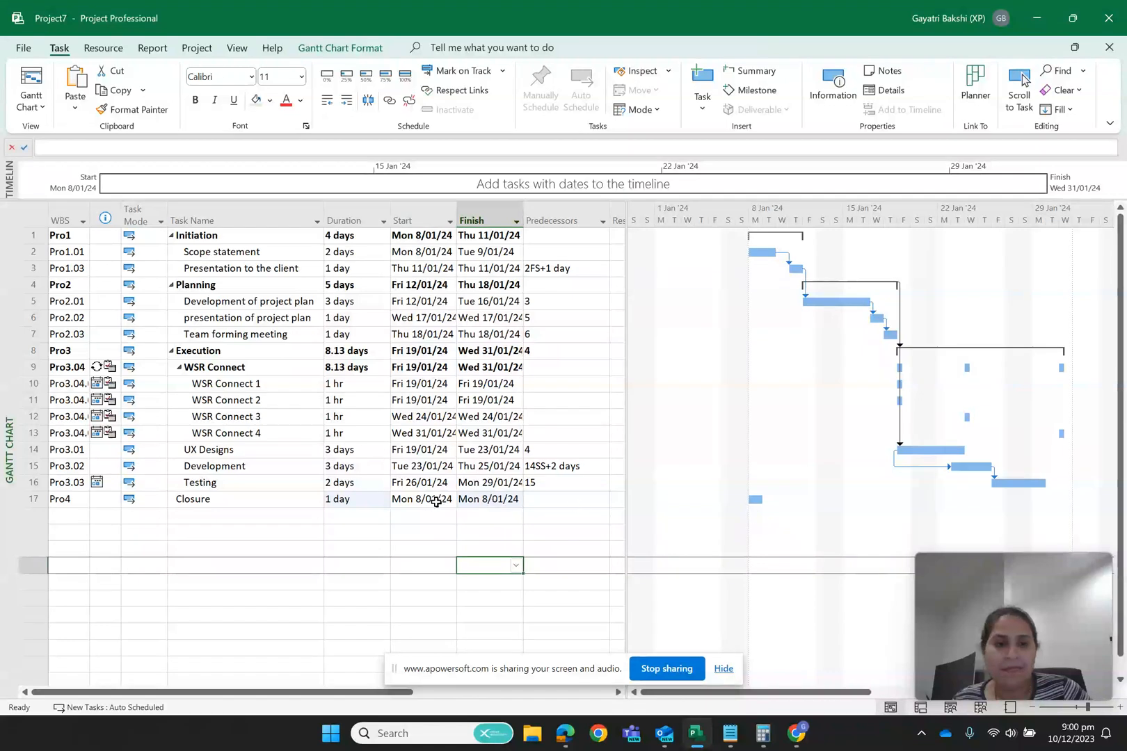
Step: Change the dependency from Development to Testing to Start-to-Start with a 1-day lag
{"action": "left_click", "coordinate": [411, 487]}
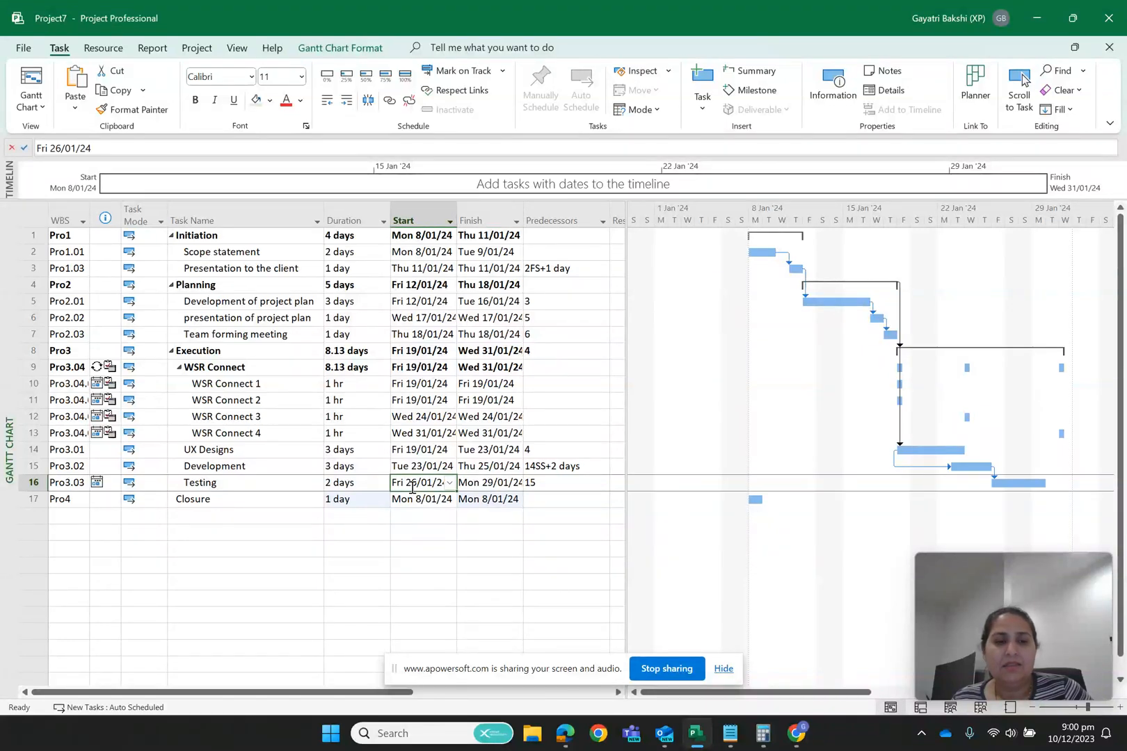
{"action": "left_click", "coordinate": [555, 484]}
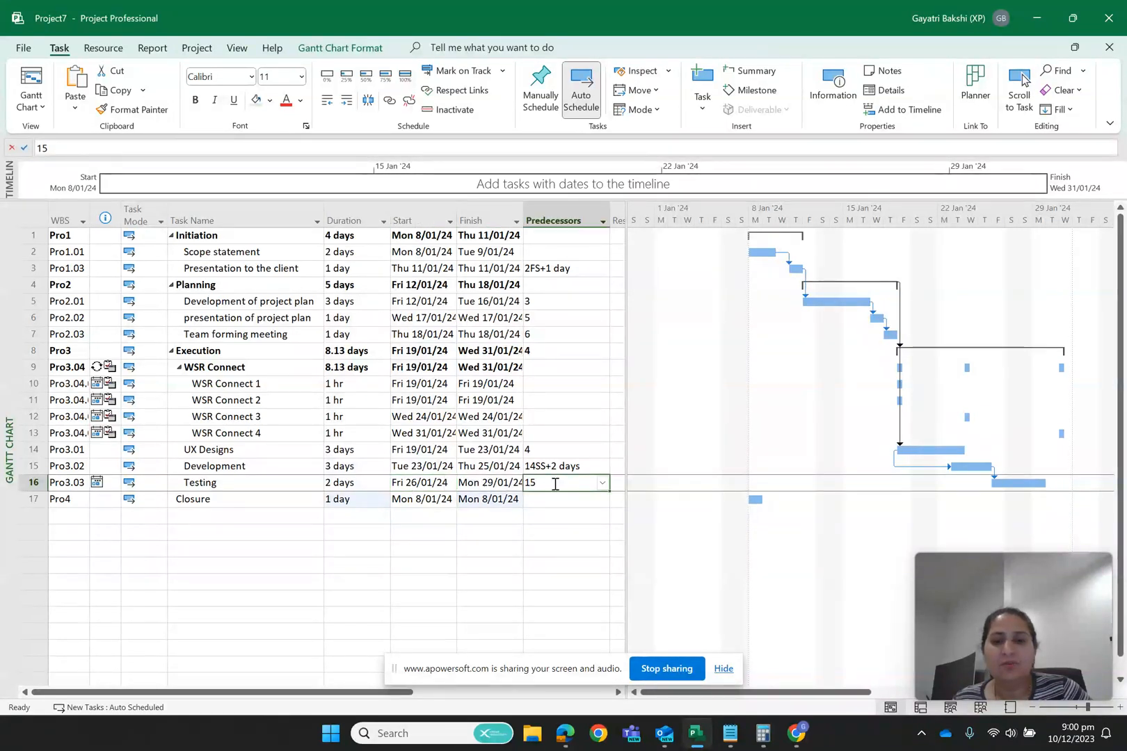
{"action": "double_click", "coordinate": [994, 479]}
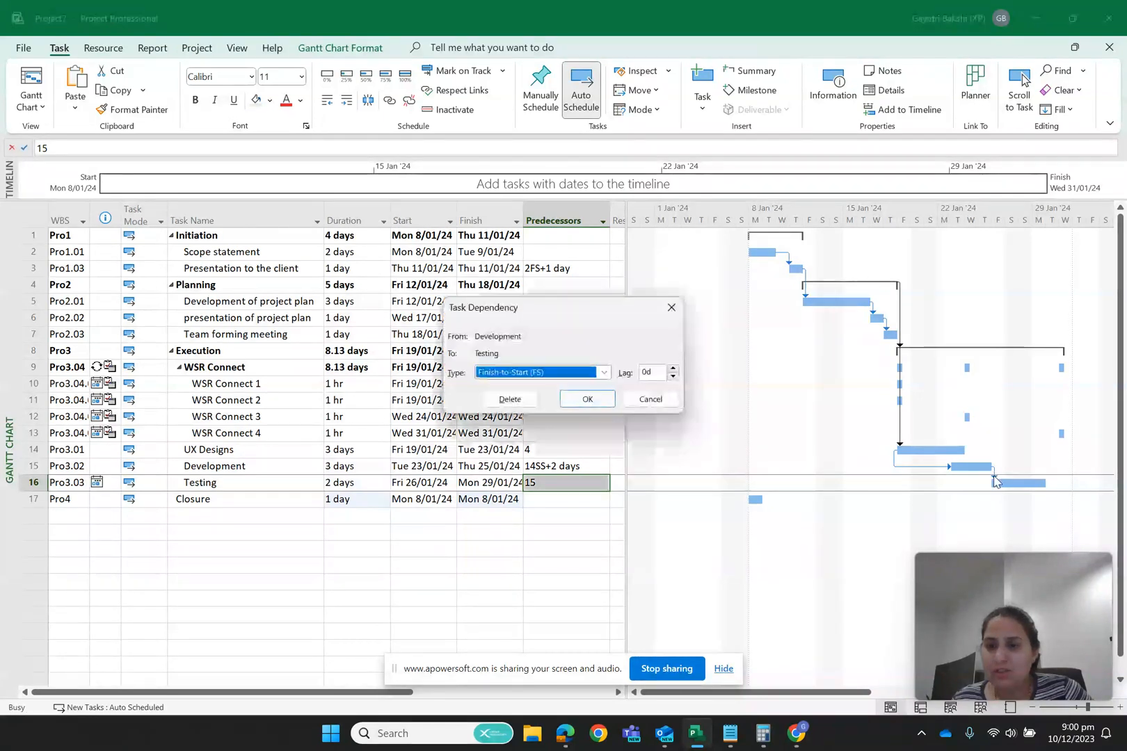
{"action": "left_click", "coordinate": [604, 373]}
{"action": "left_click", "coordinate": [540, 398]}
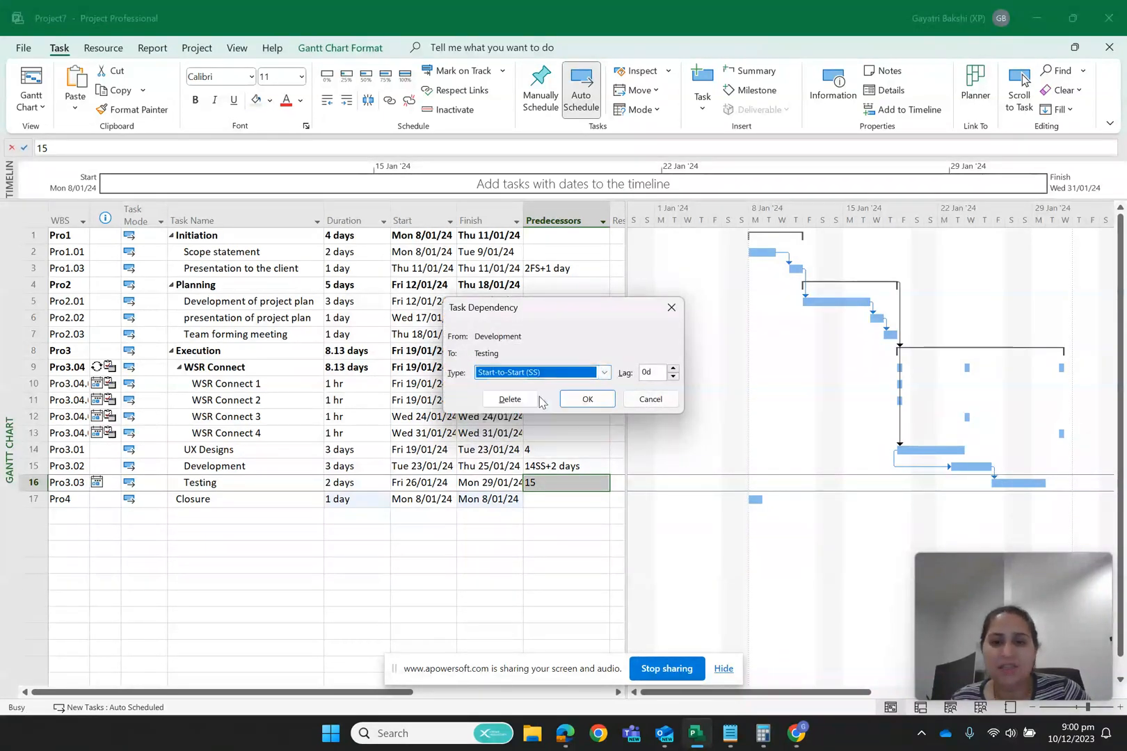
{"action": "left_click", "coordinate": [673, 369]}
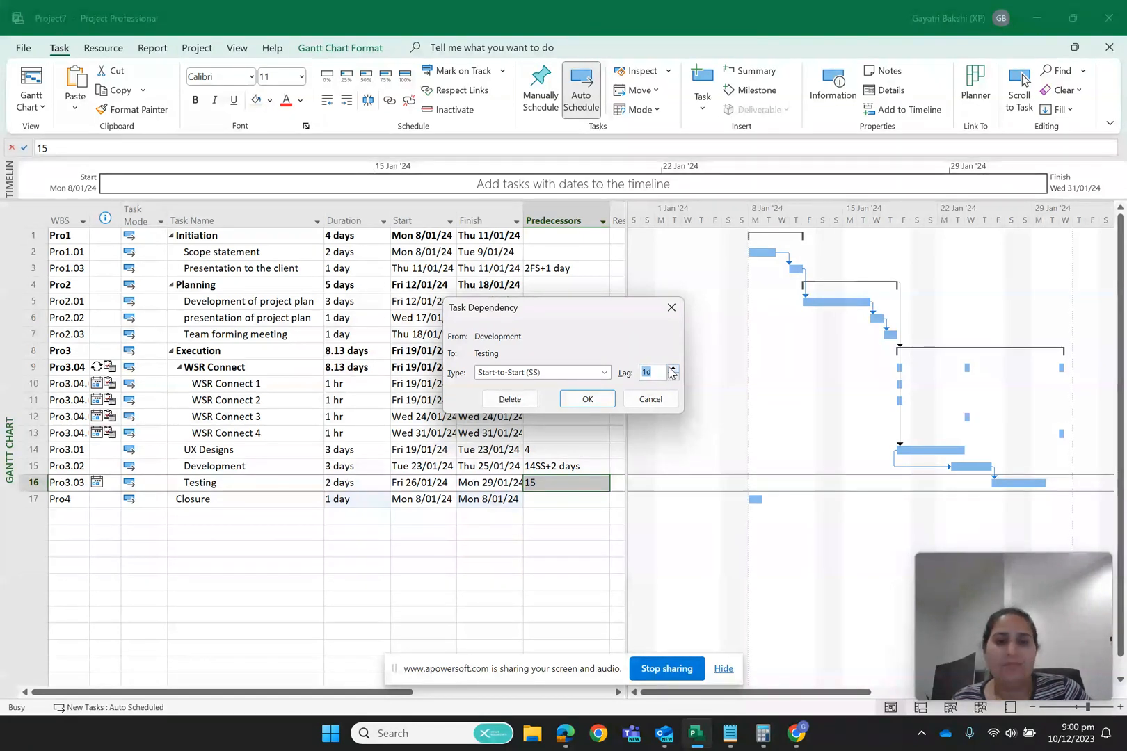
{"action": "left_click", "coordinate": [591, 399]}
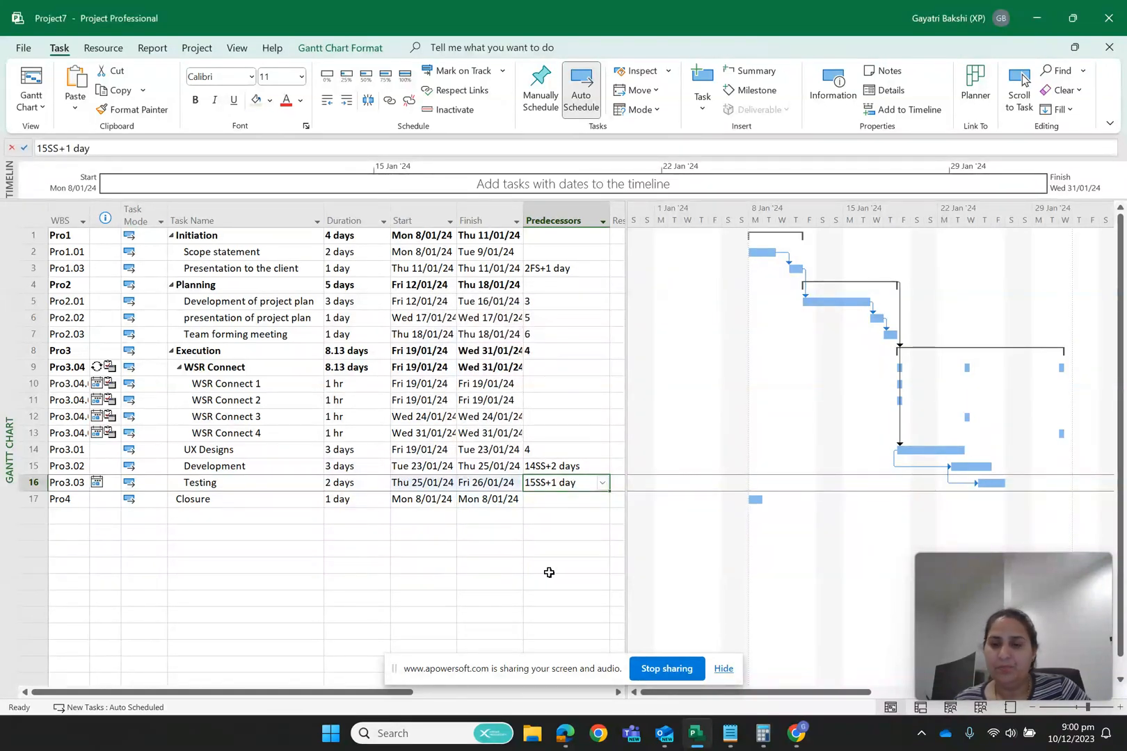
Step: Make task 8, Execution, the predecessor of the Closure task
{"action": "scroll", "coordinate": [556, 624], "scroll_direction": "down", "scroll_amount": 1}
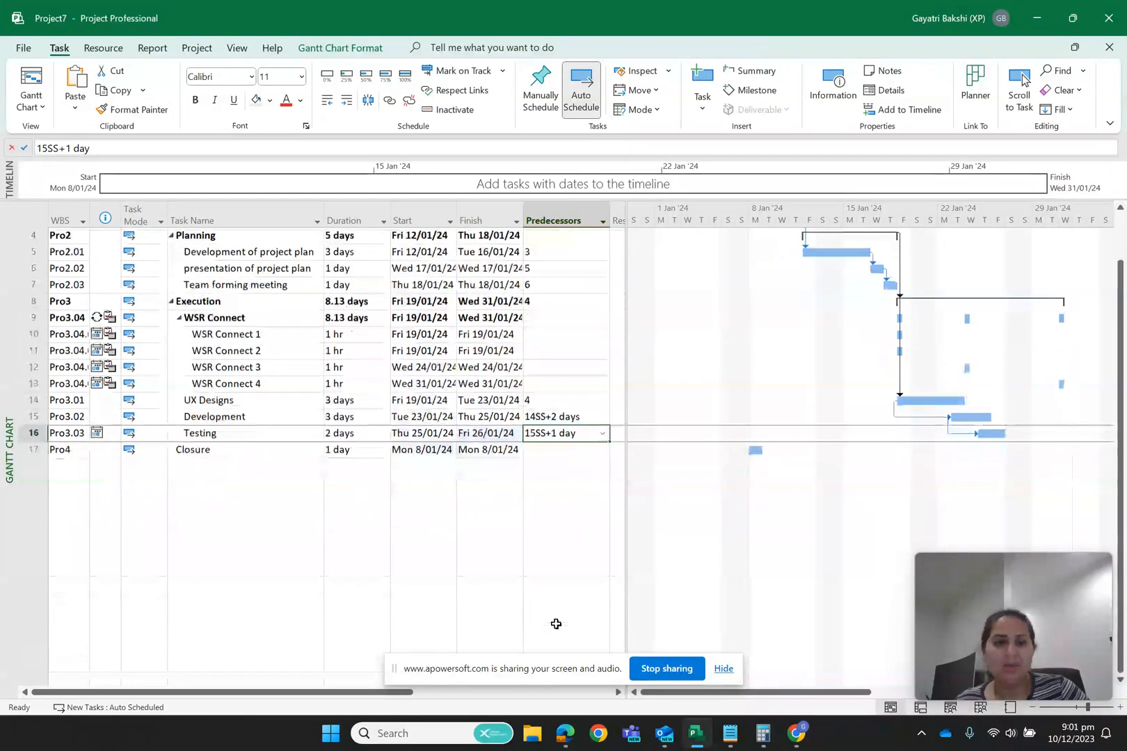
{"action": "right_click", "coordinate": [572, 456]}
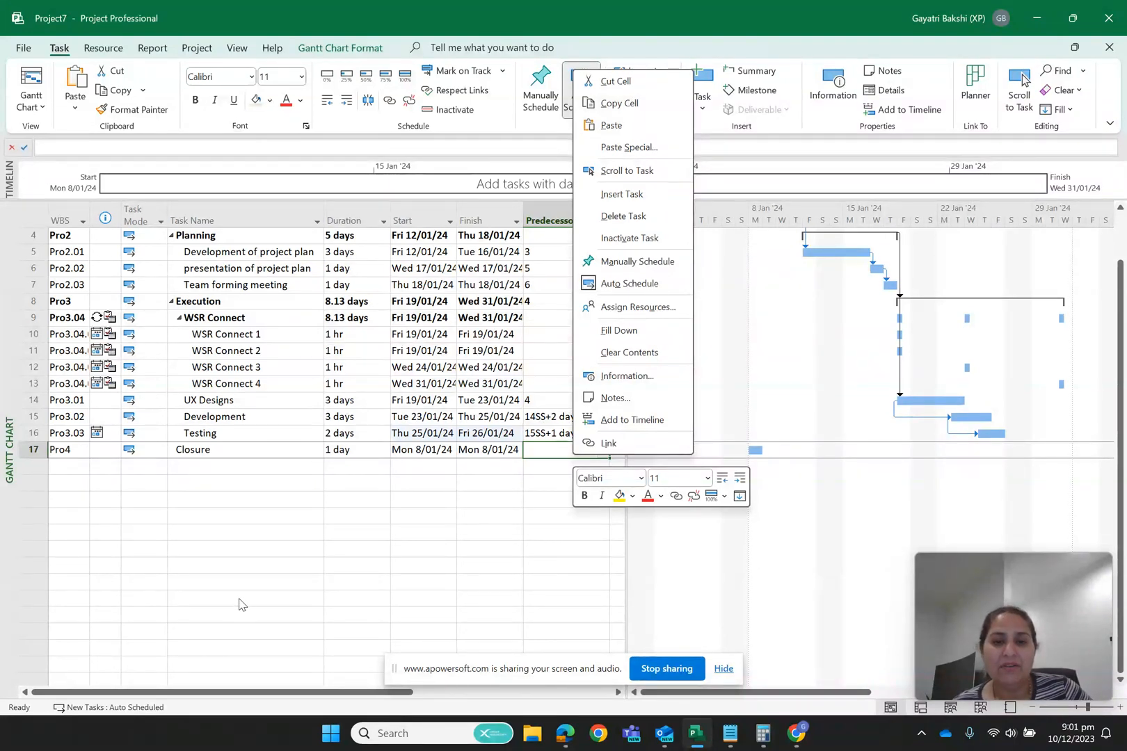
{"action": "key", "text": "Escape"}
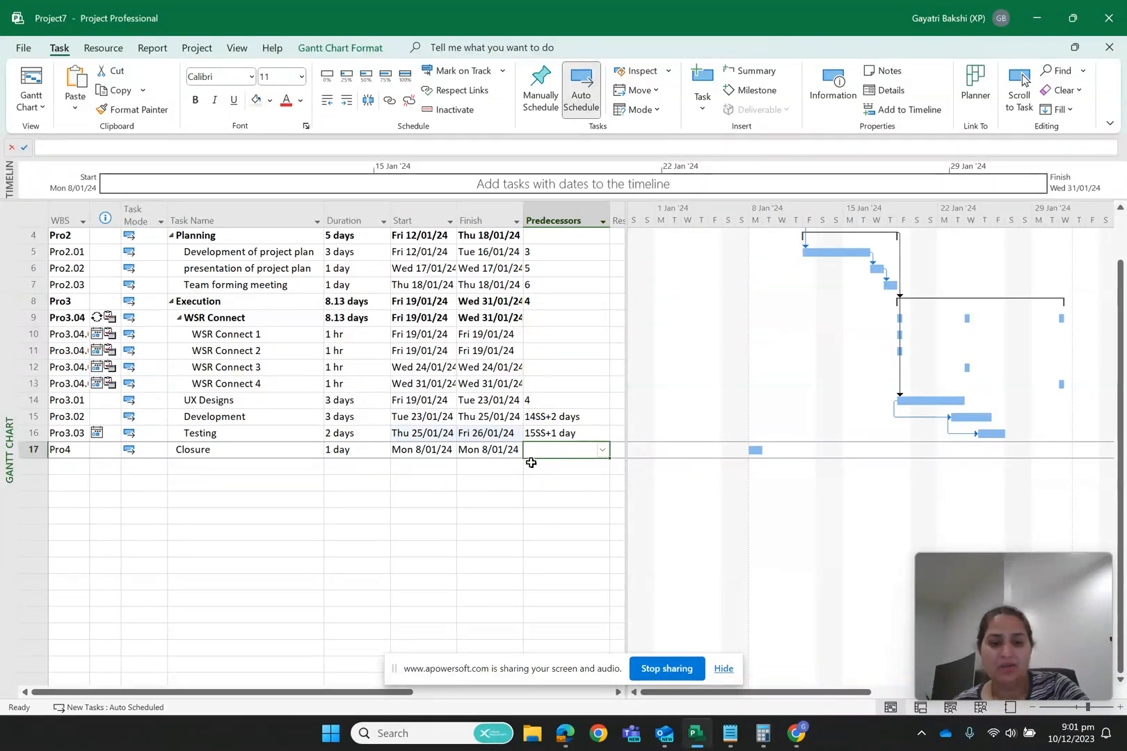
{"action": "type", "text": "8"}
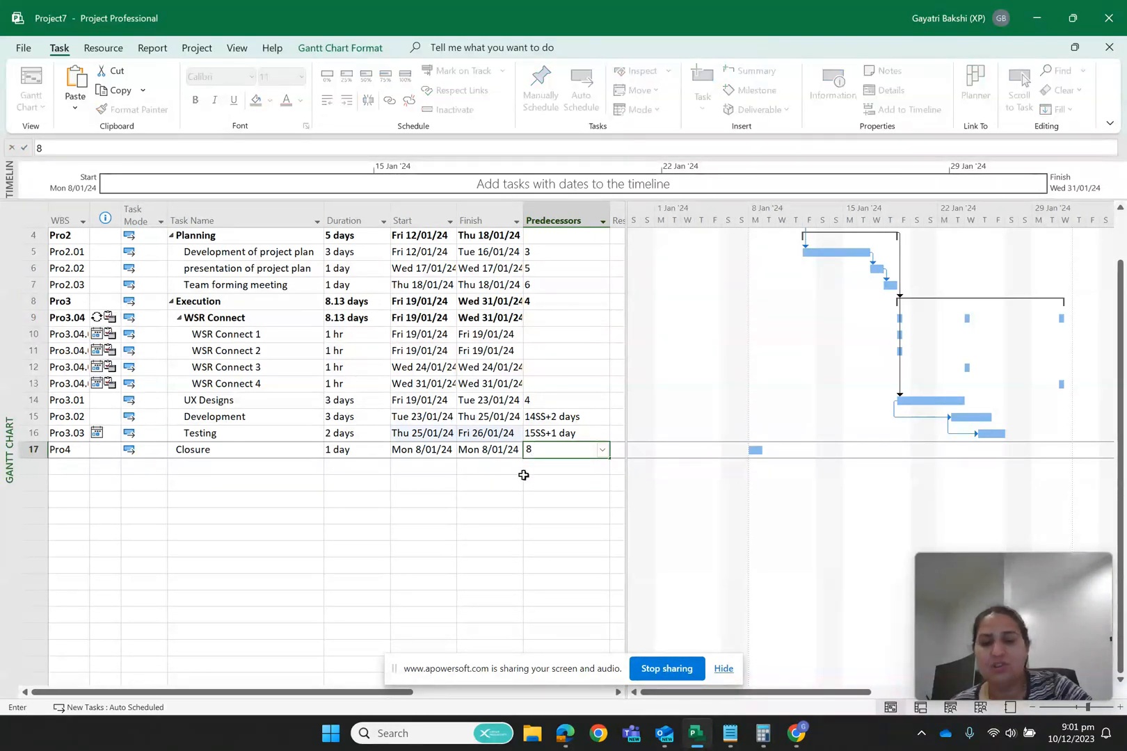
{"action": "left_click", "coordinate": [518, 553]}
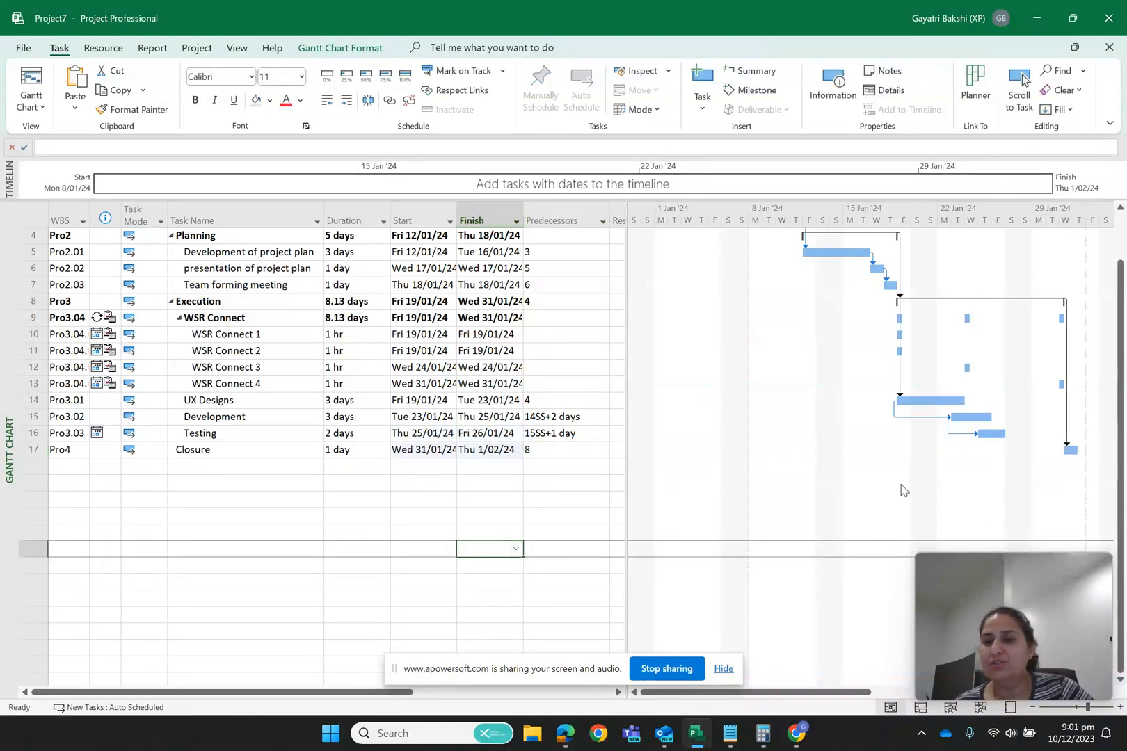
Step: Add a new task named Project completion below the Closure task
{"action": "left_click", "coordinate": [193, 467]}
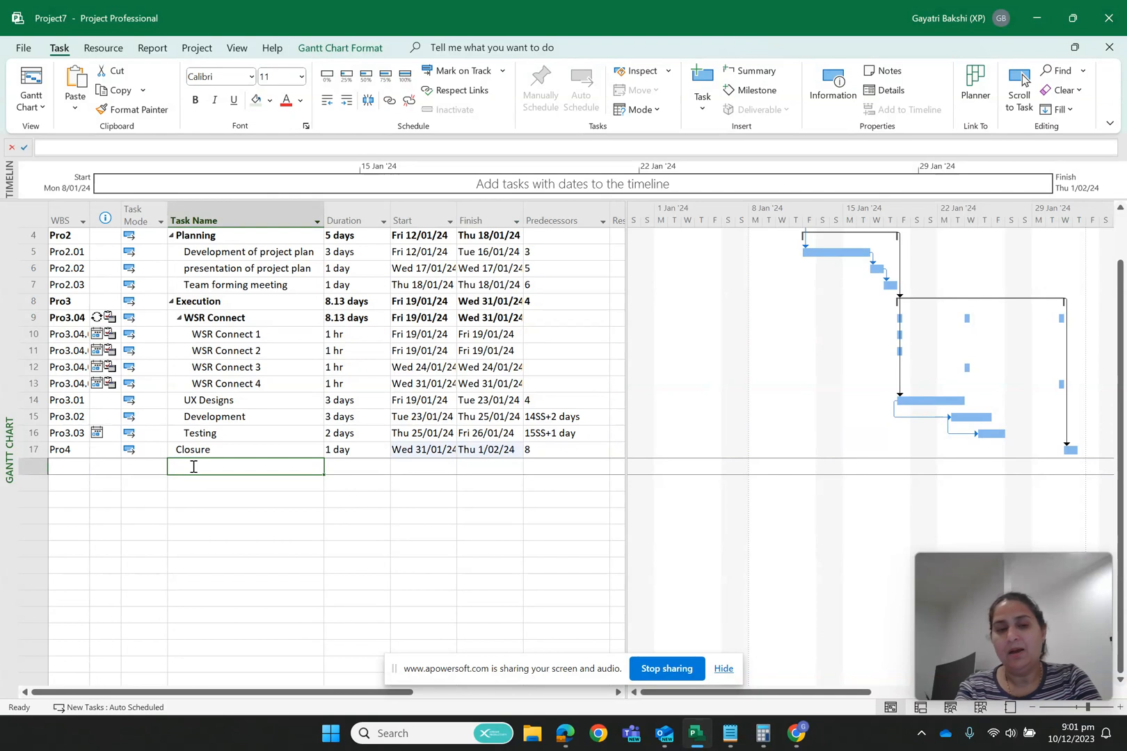
{"action": "type", "text": "Pr"}
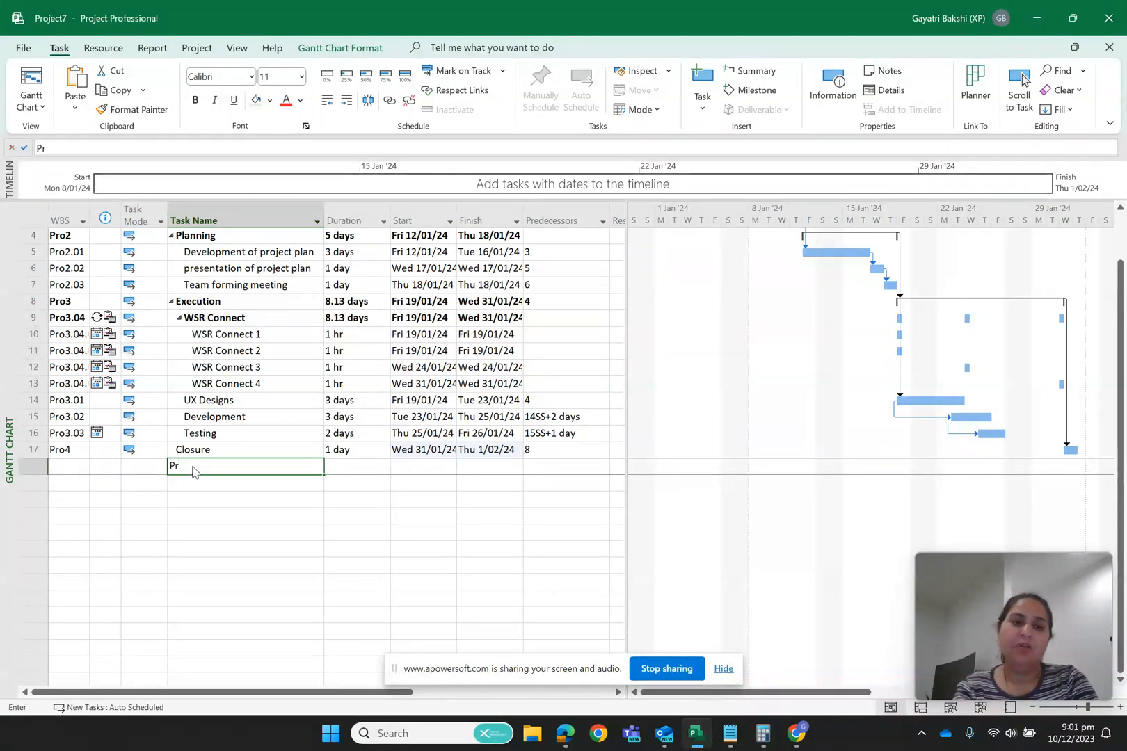
{"action": "type", "text": "oject co"}
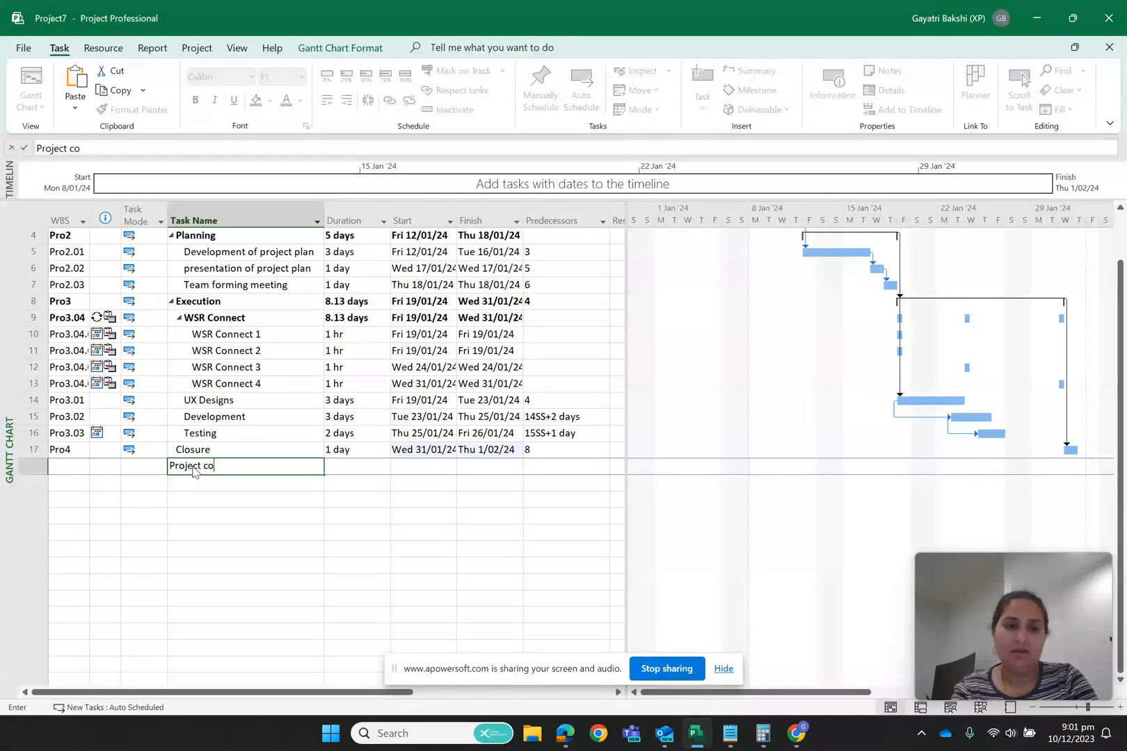
{"action": "type", "text": "mpletion"}
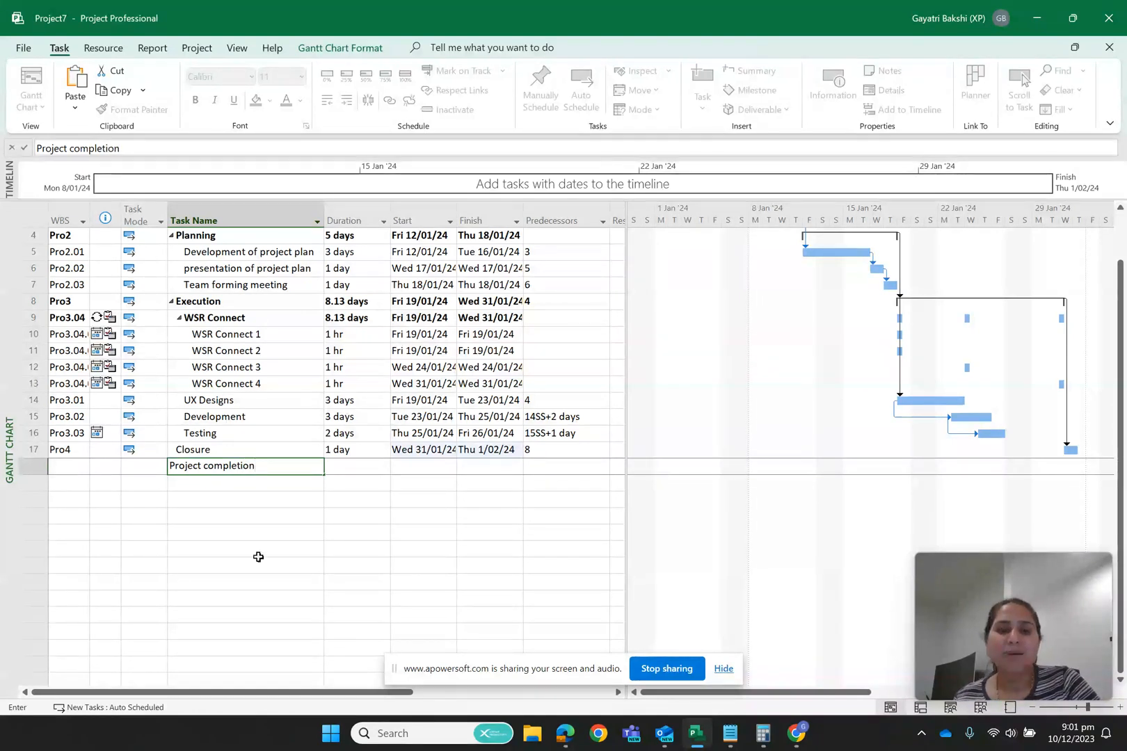
{"action": "key", "text": "Return"}
{"action": "left_click", "coordinate": [567, 411]}
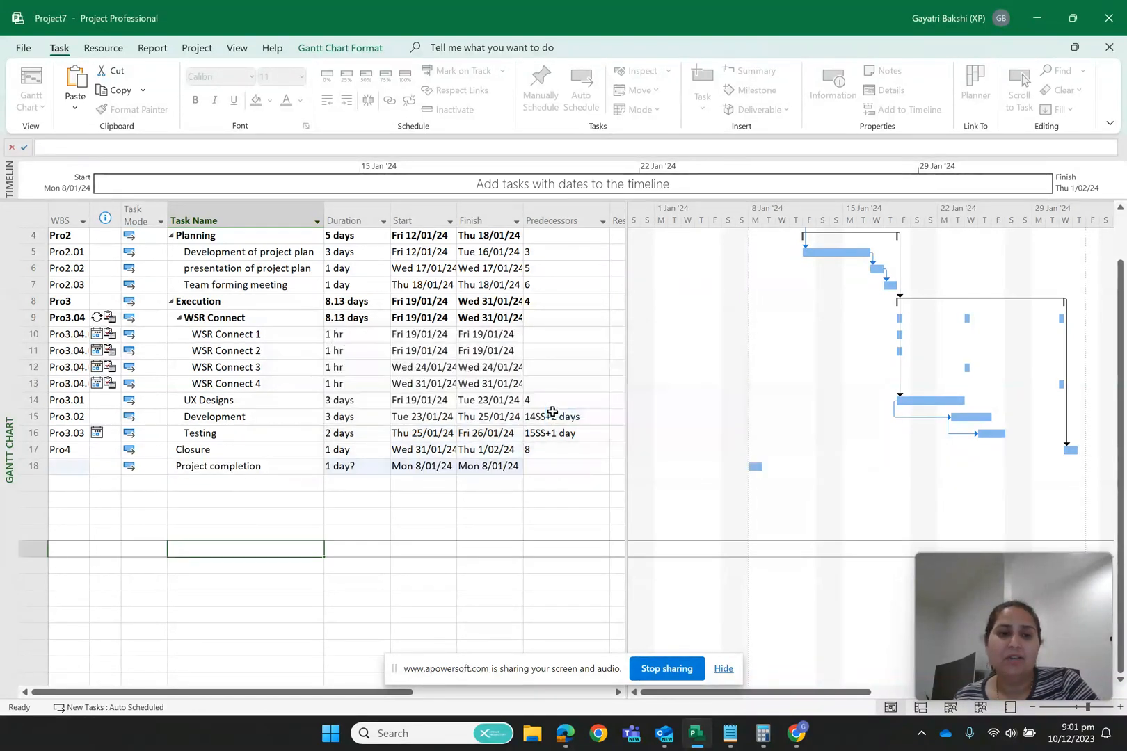
Step: Turn the Project completion task into a milestone by setting its duration to 0 days
{"action": "left_click", "coordinate": [289, 466]}
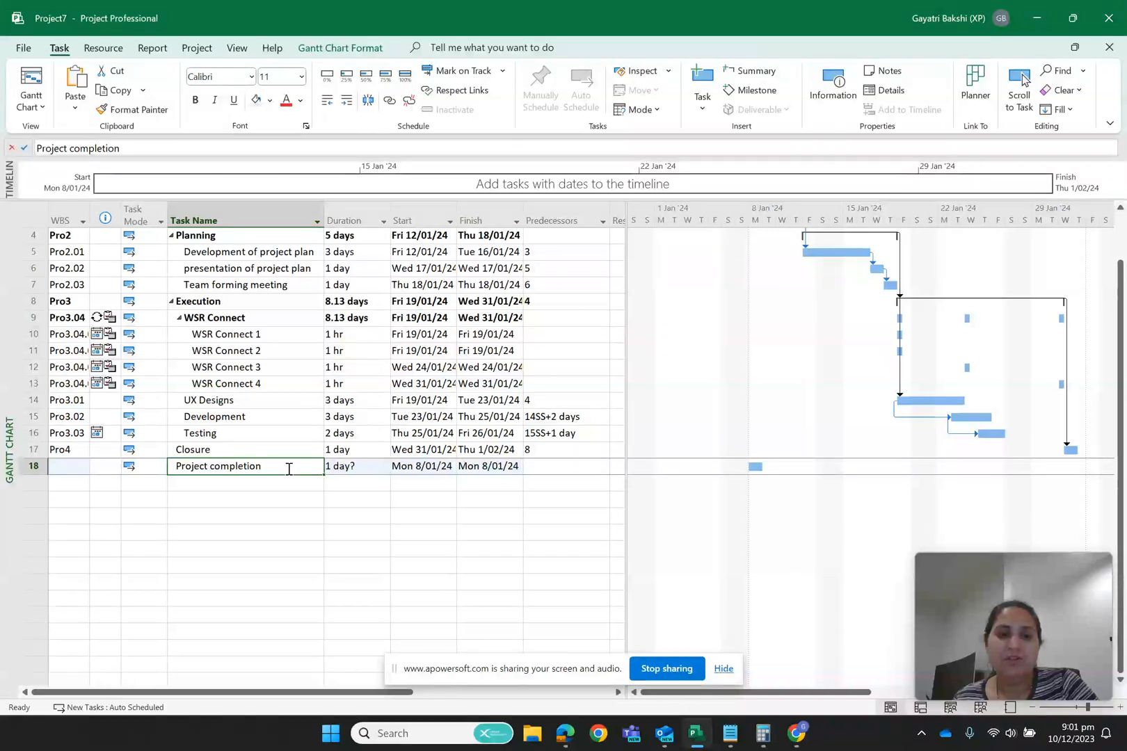
{"action": "left_click", "coordinate": [349, 468]}
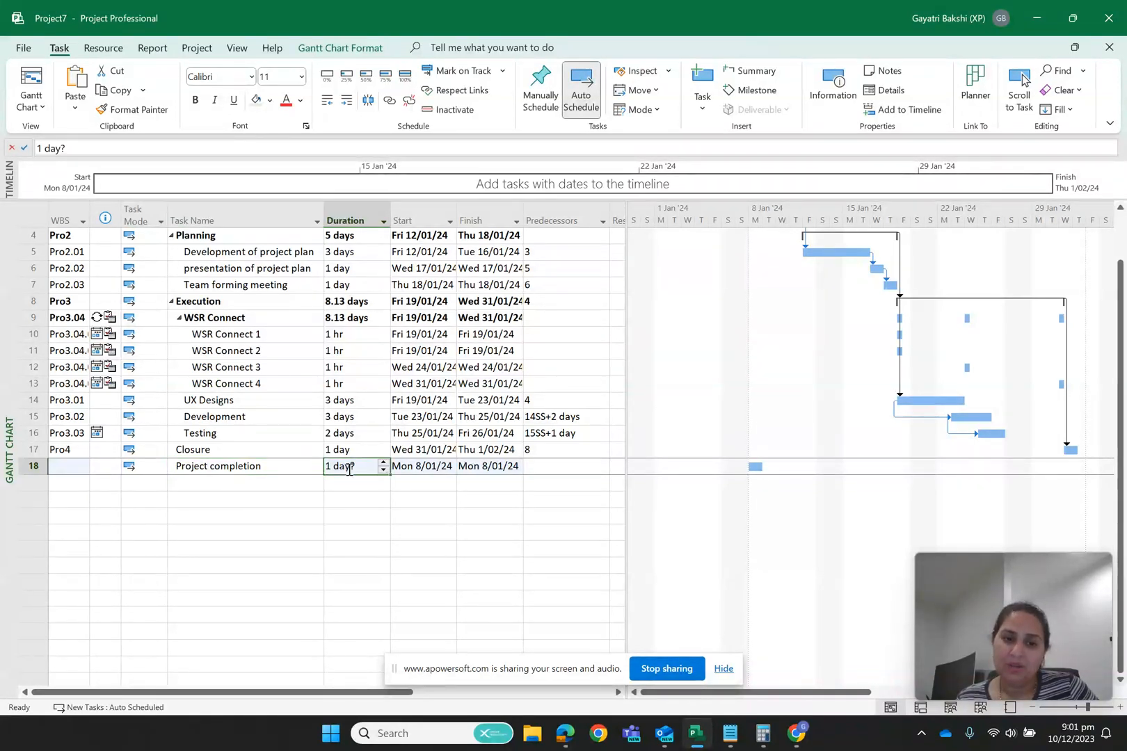
{"action": "left_click", "coordinate": [383, 471]}
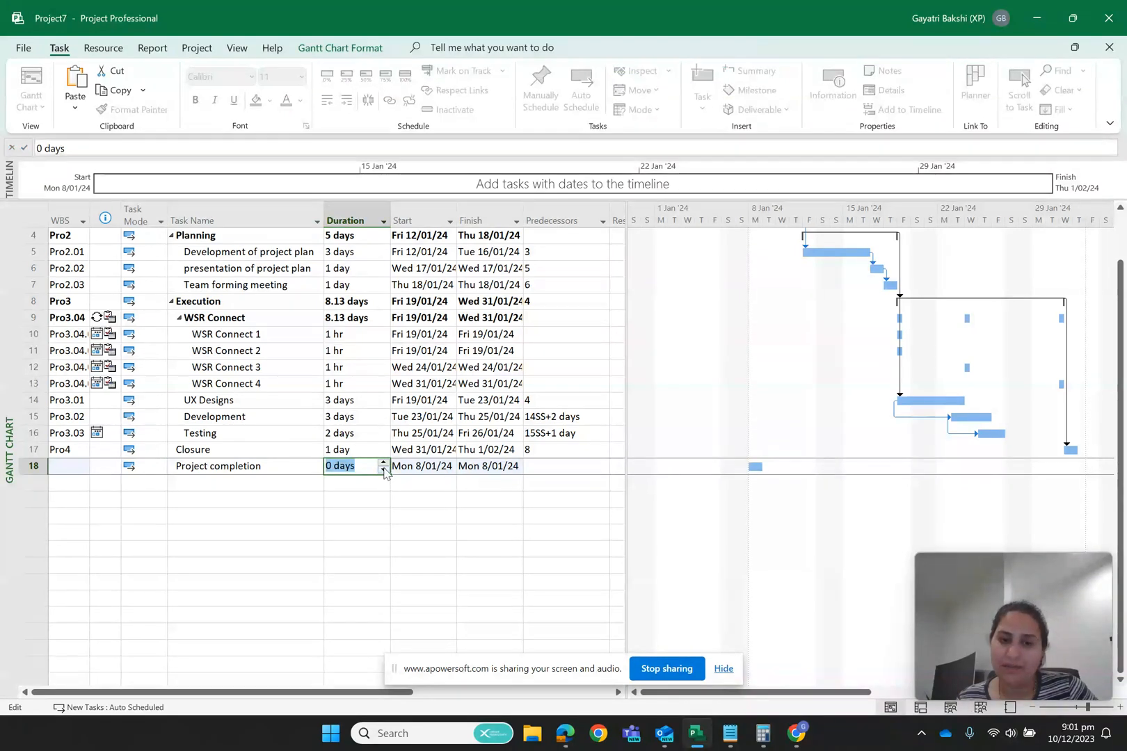
{"action": "left_click", "coordinate": [397, 533]}
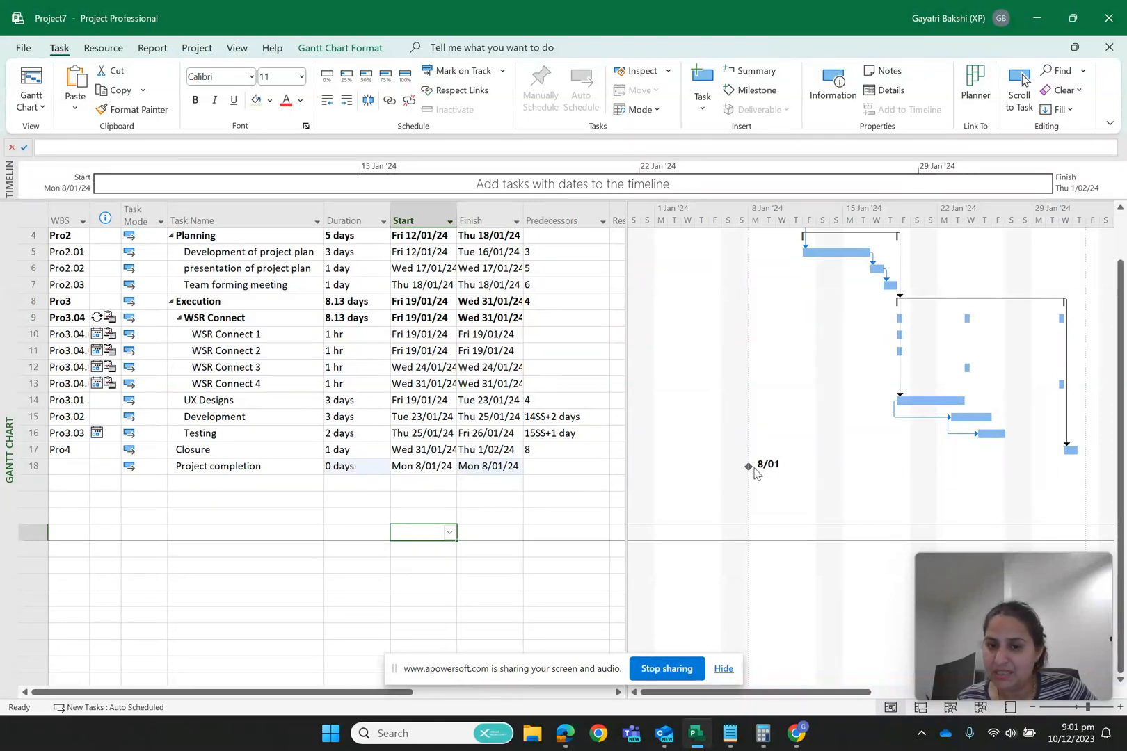
Step: Set the Project completion task's duration to 1 day
{"action": "left_click", "coordinate": [373, 466]}
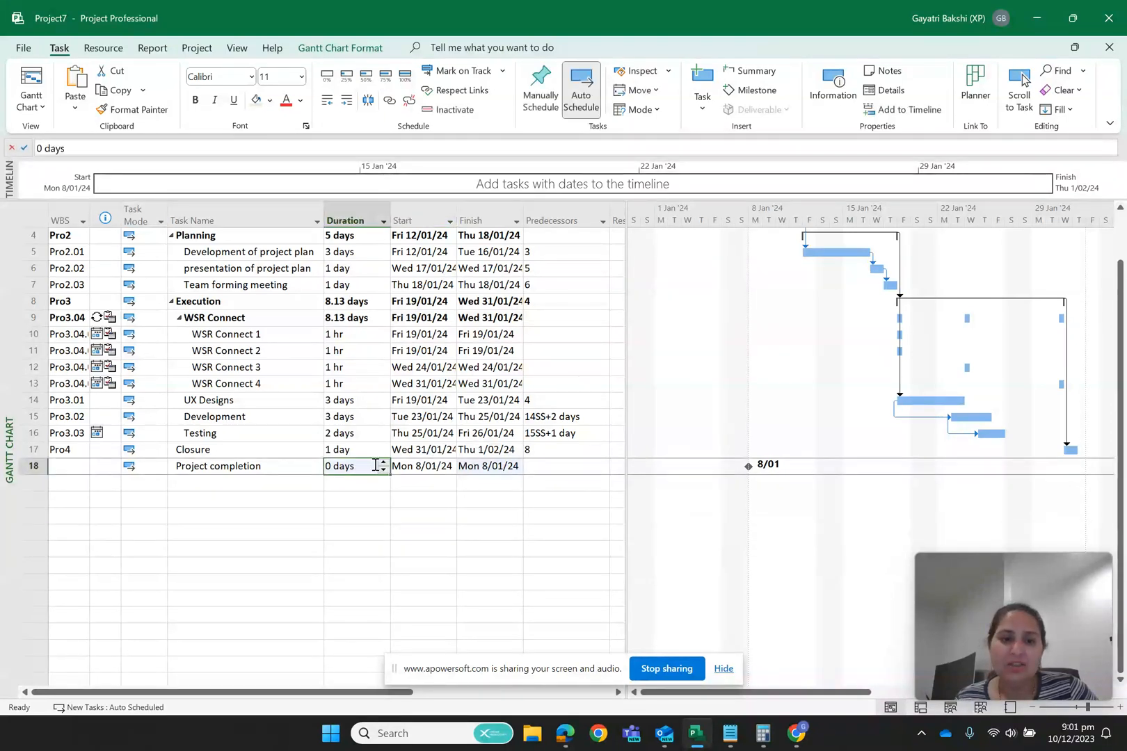
{"action": "left_click", "coordinate": [383, 462]}
{"action": "left_click", "coordinate": [423, 500]}
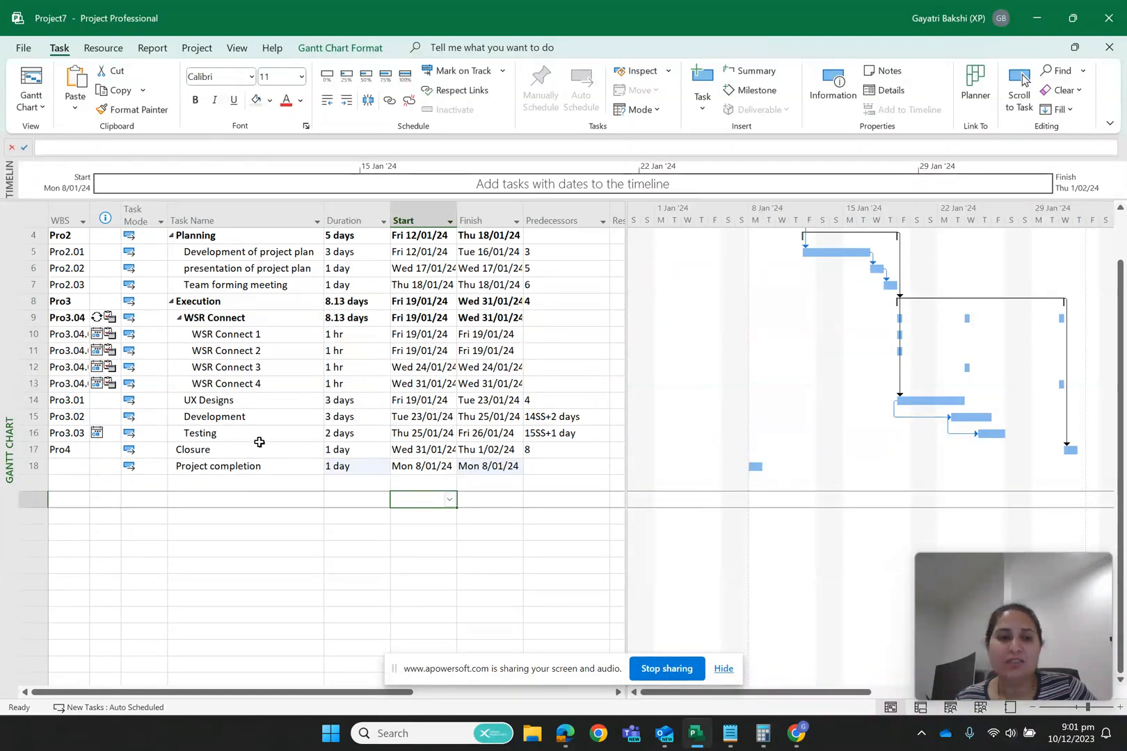
Step: Insert a new milestone directly above the Project completion task
{"action": "left_click", "coordinate": [256, 465]}
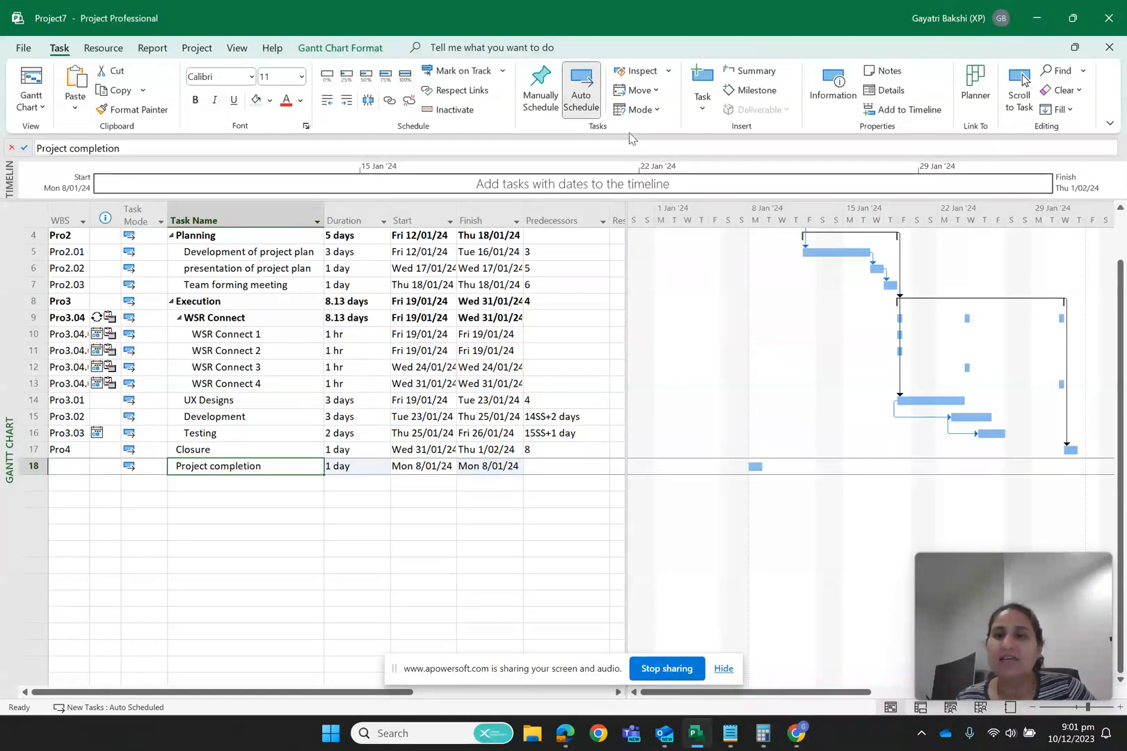
{"action": "left_click", "coordinate": [755, 90]}
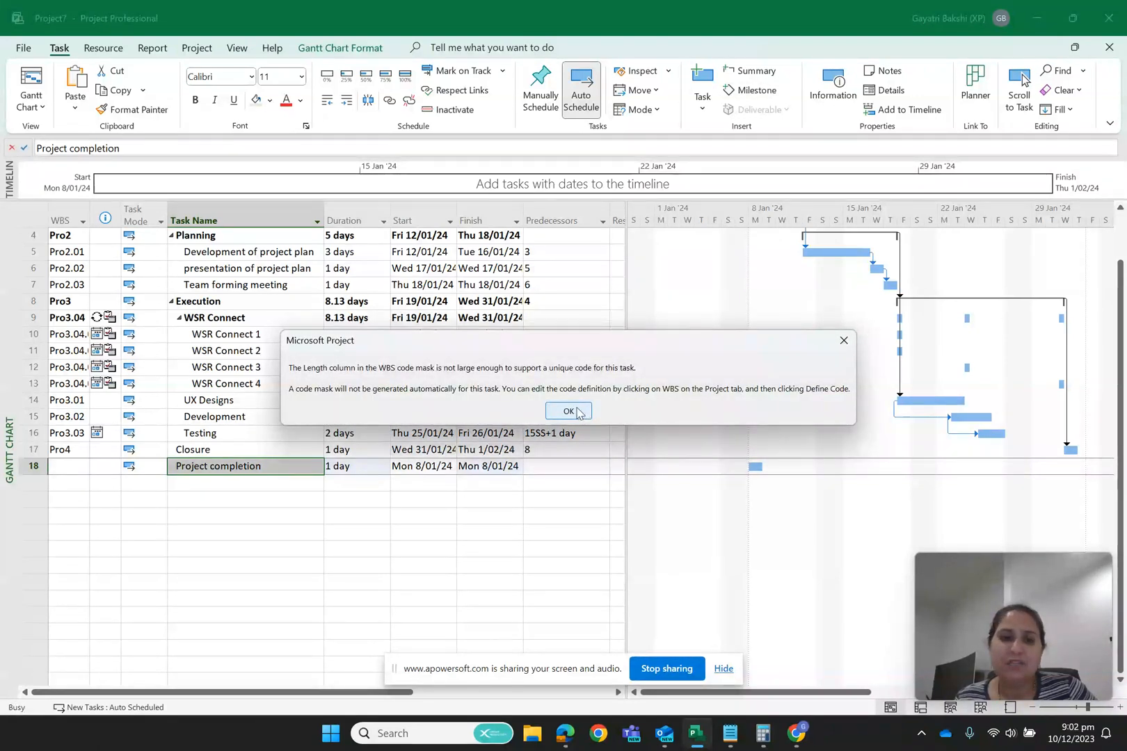
{"action": "left_click", "coordinate": [511, 586]}
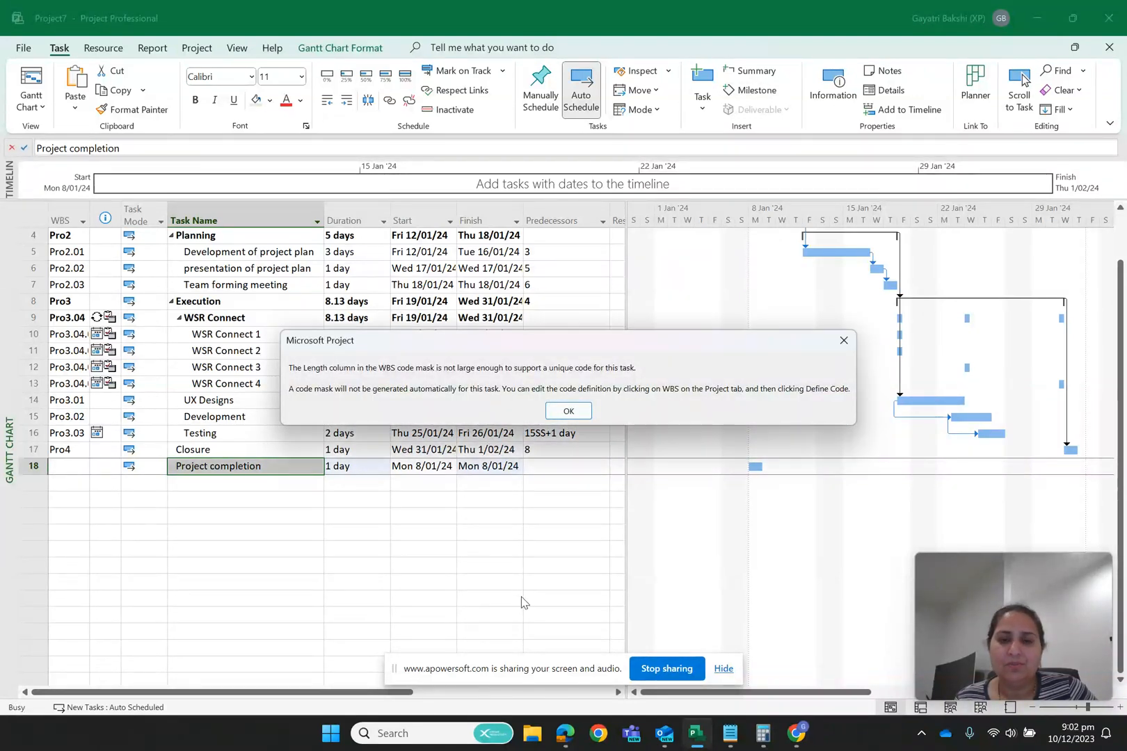
{"action": "left_click", "coordinate": [569, 411]}
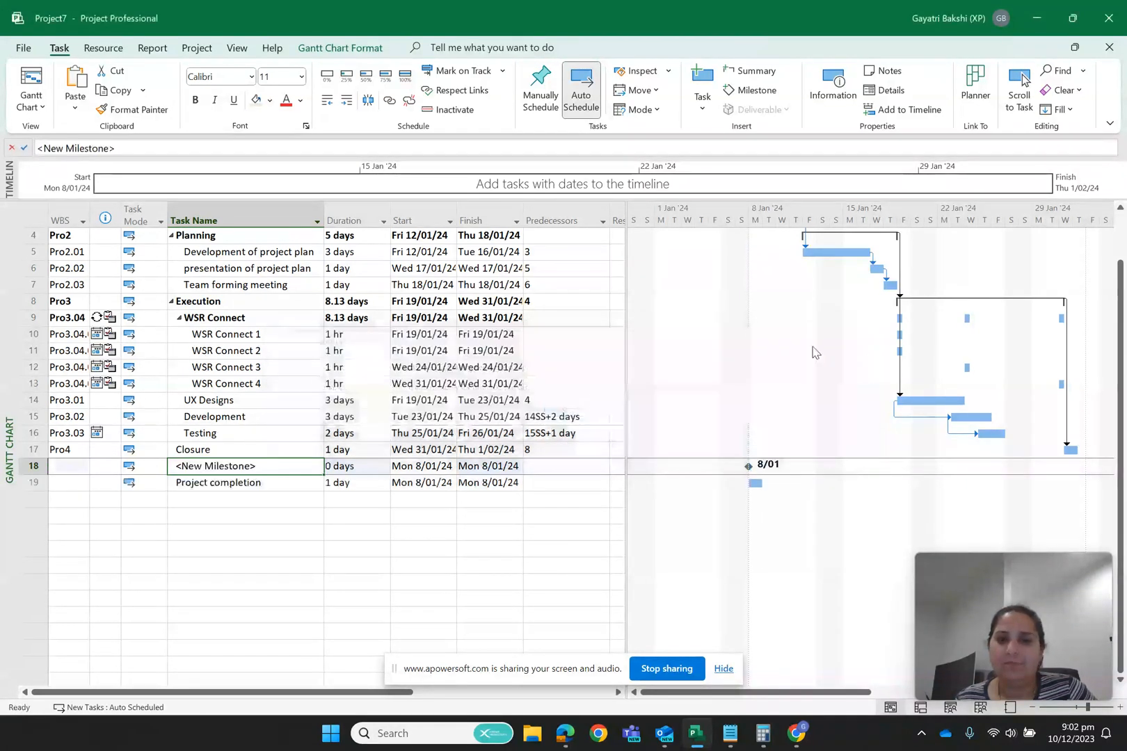
Step: Undo the insertion of the new milestone above Project completion
{"action": "right_click", "coordinate": [339, 527]}
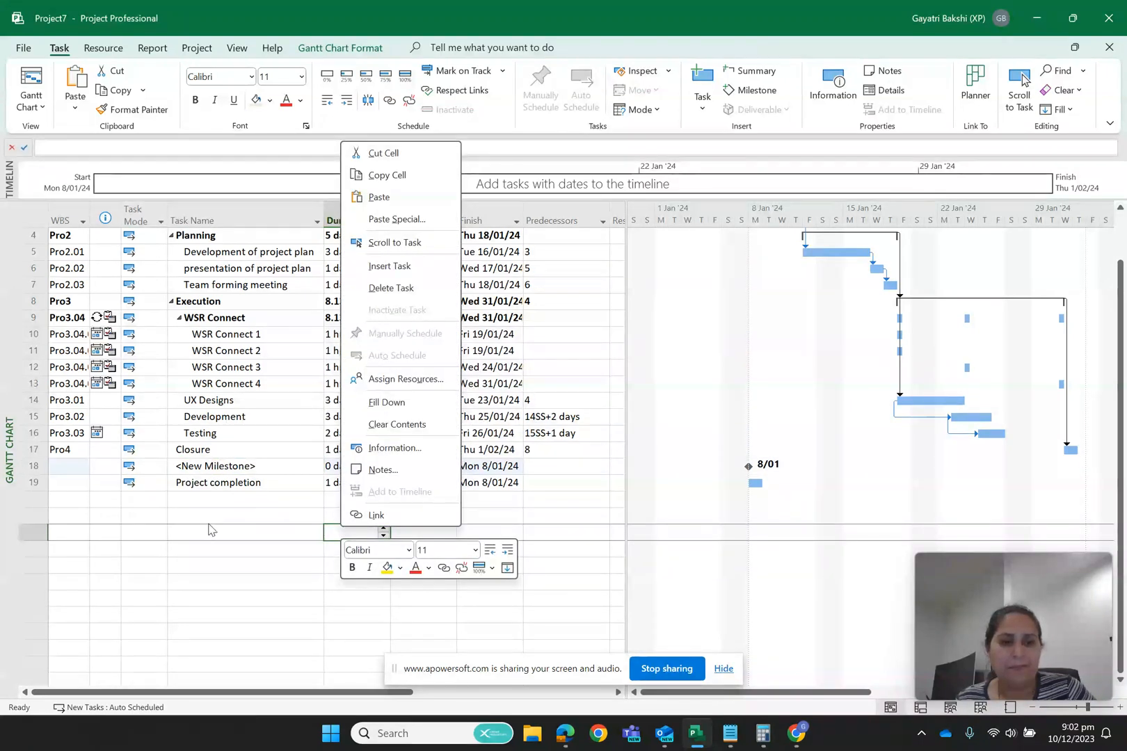
{"action": "key", "text": "Escape"}
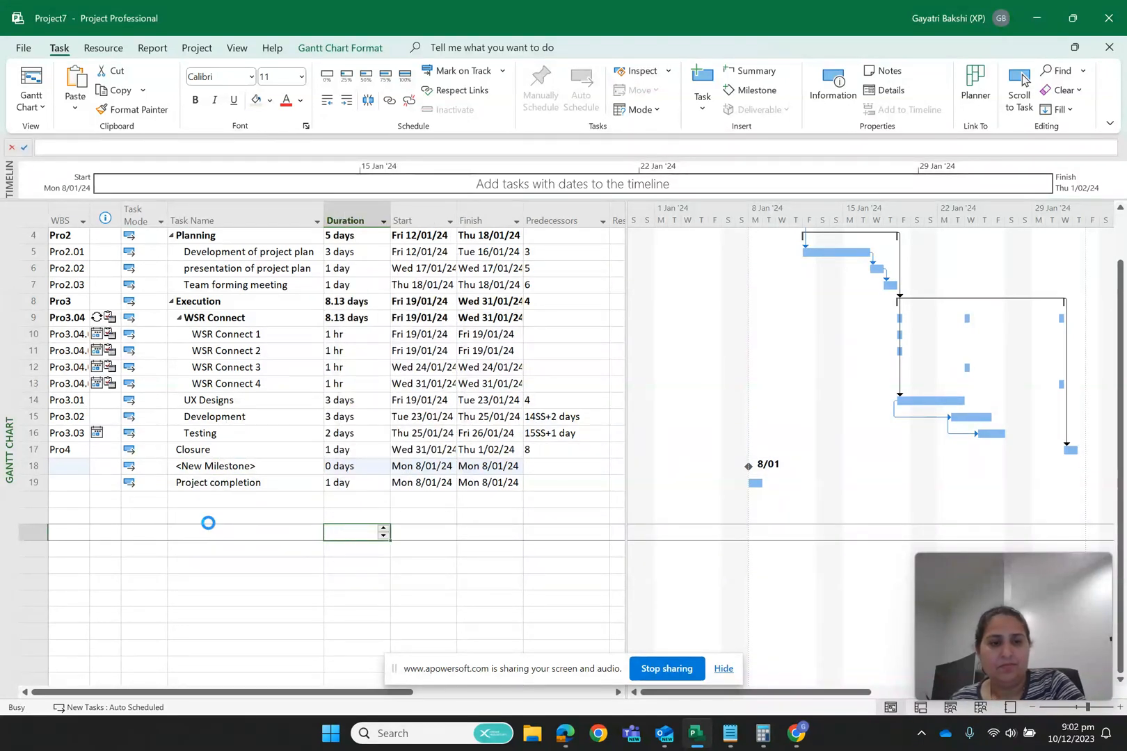
{"action": "key", "text": "ctrl+z"}
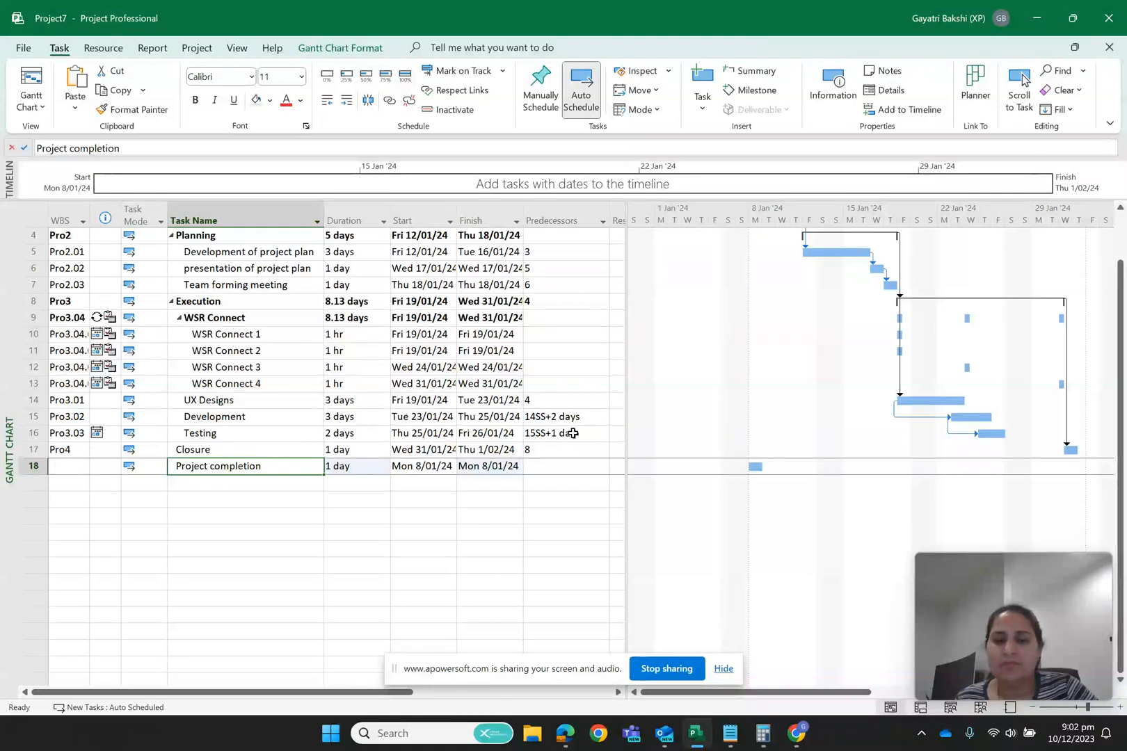
Step: Turn the Project completion task into a milestone again by setting its duration to 0 days
{"action": "left_click", "coordinate": [368, 466]}
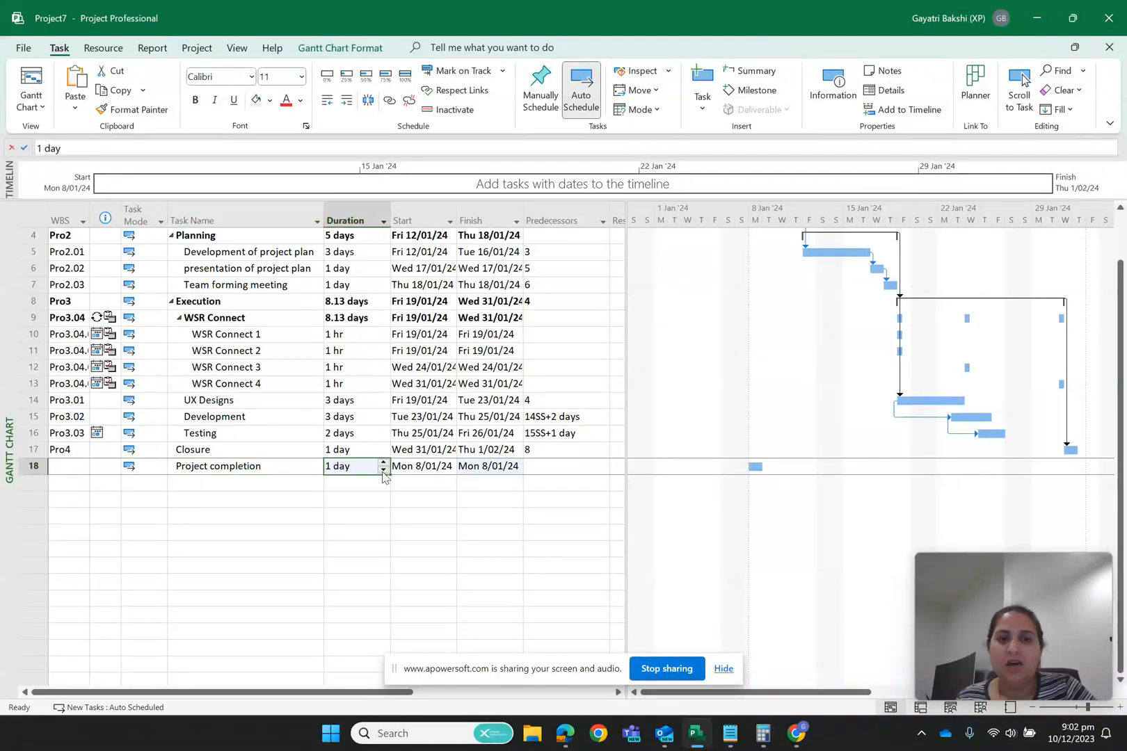
{"action": "left_click", "coordinate": [384, 469]}
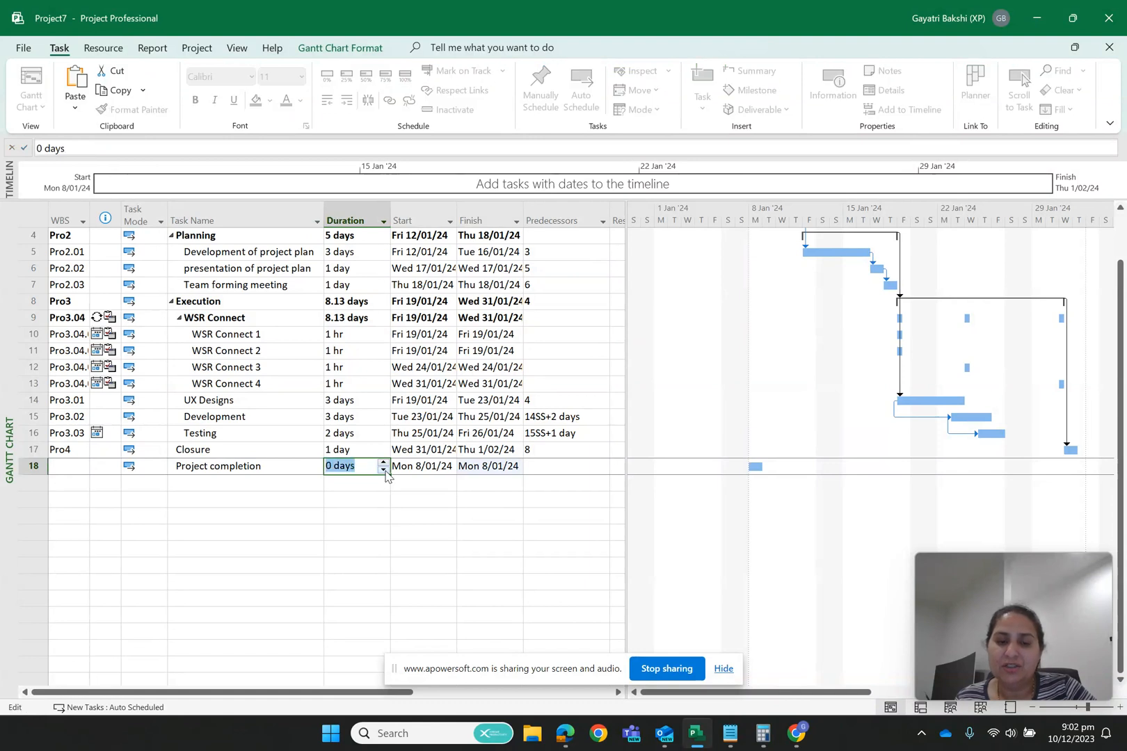
{"action": "left_click", "coordinate": [473, 534]}
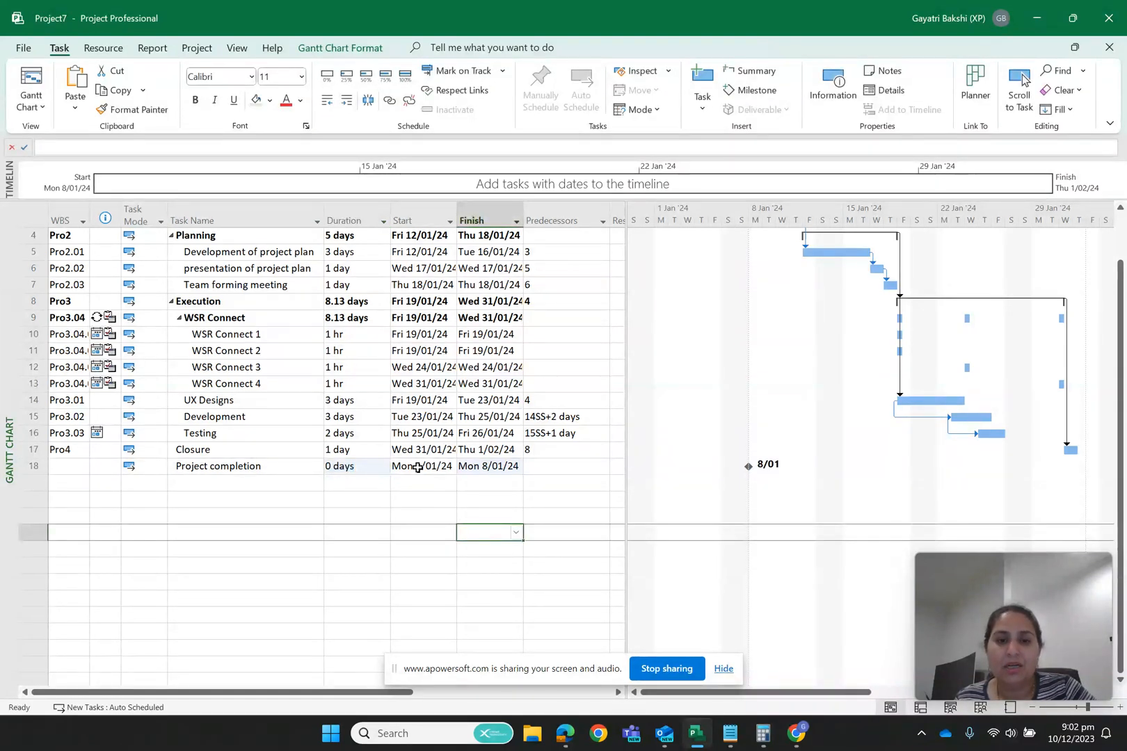
Step: Make task 17, Closure, the predecessor of the Project completion milestone
{"action": "left_click", "coordinate": [419, 467]}
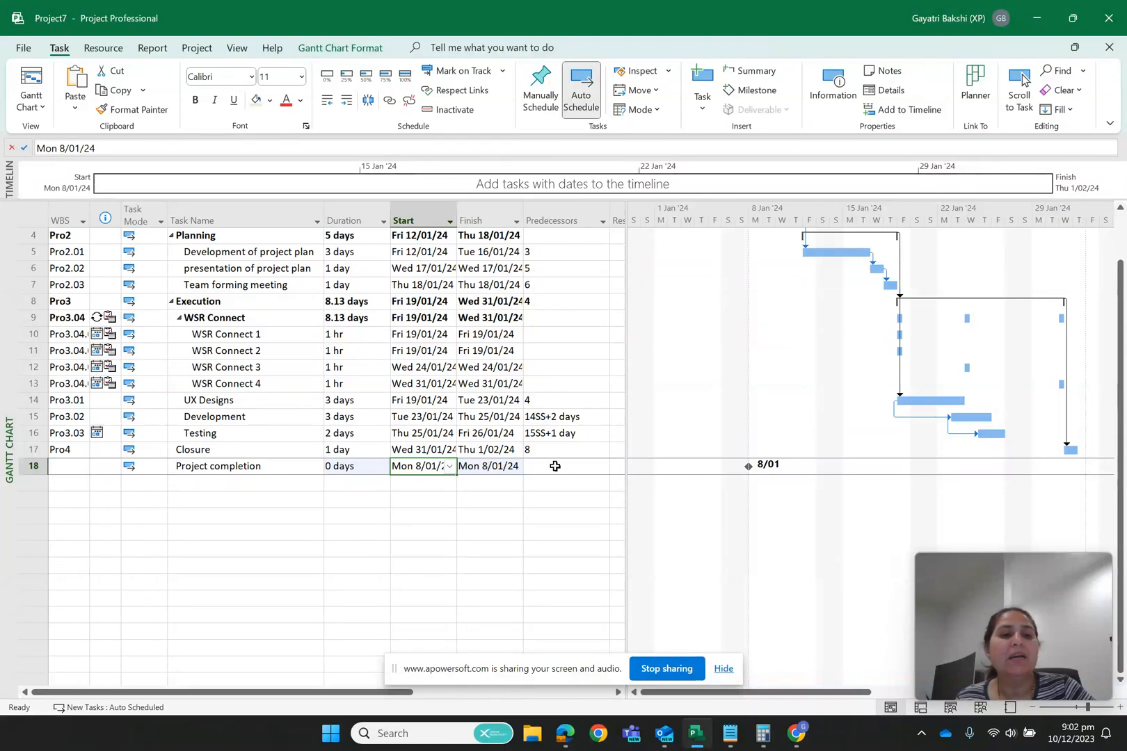
{"action": "left_click", "coordinate": [555, 467]}
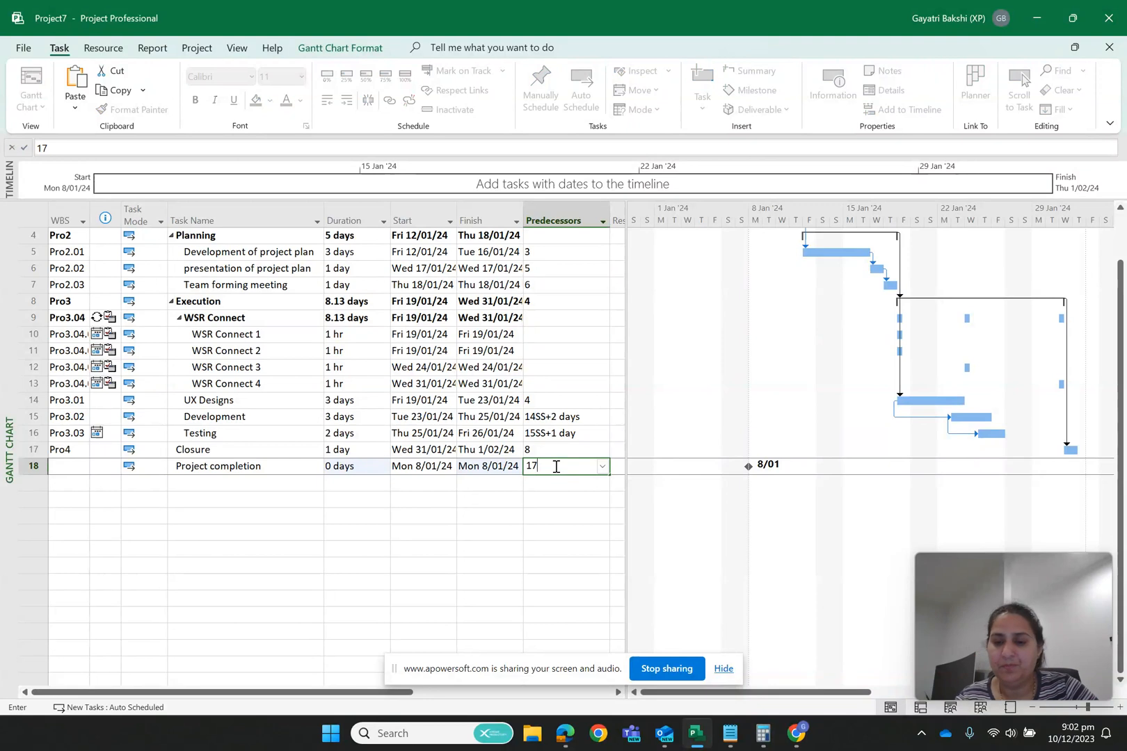
{"action": "type", "text": "17"}
{"action": "key", "text": "Return"}
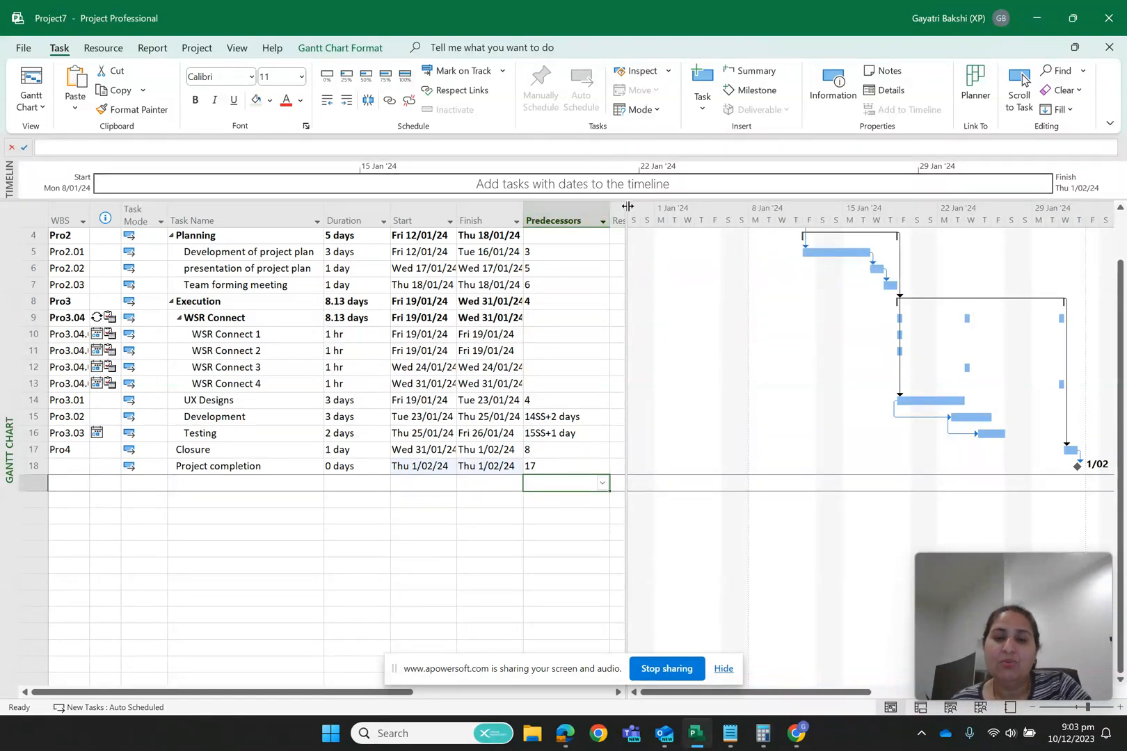
Step: Widen the task table and insert a % Complete column after the Resource Names column
{"action": "left_click_drag", "start_coordinate": [631, 212], "coordinate": [766, 203]}
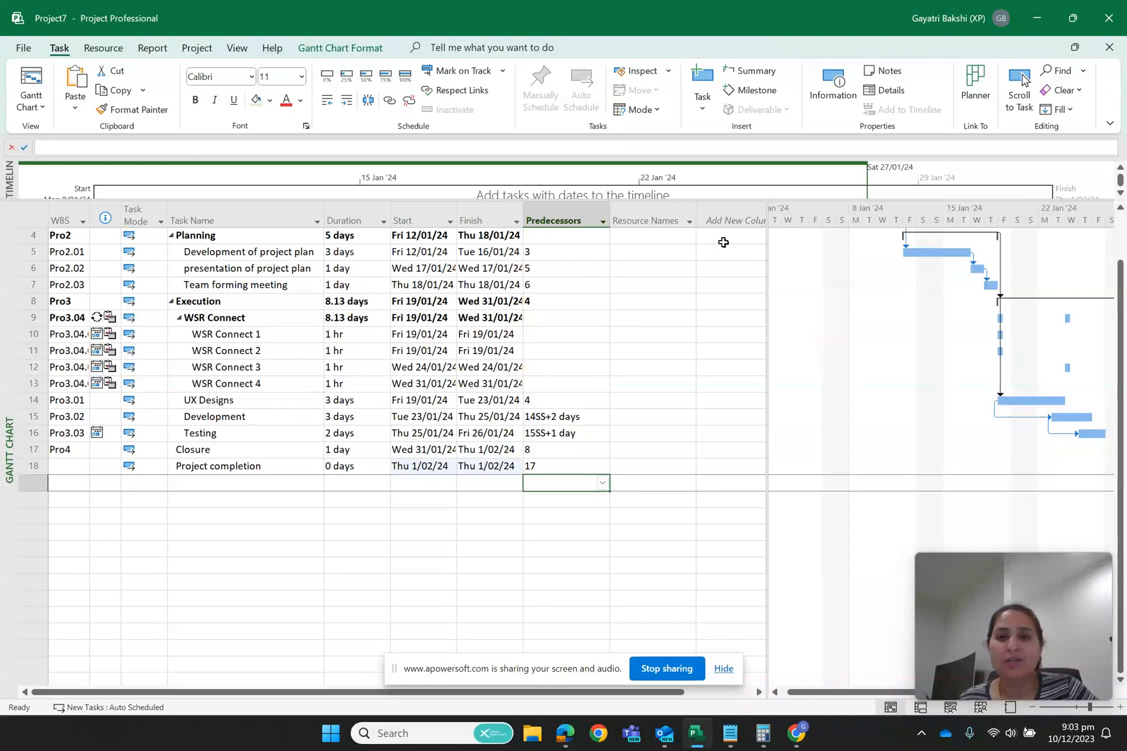
{"action": "right_click", "coordinate": [726, 213]}
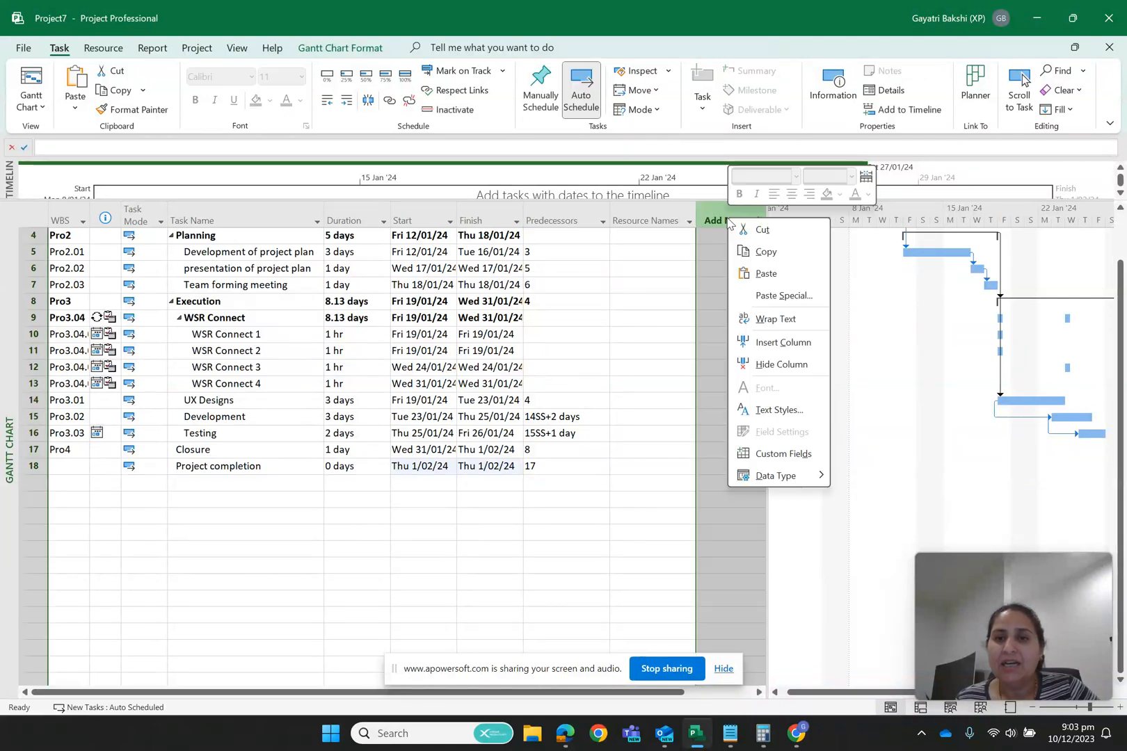
{"action": "left_click", "coordinate": [784, 342]}
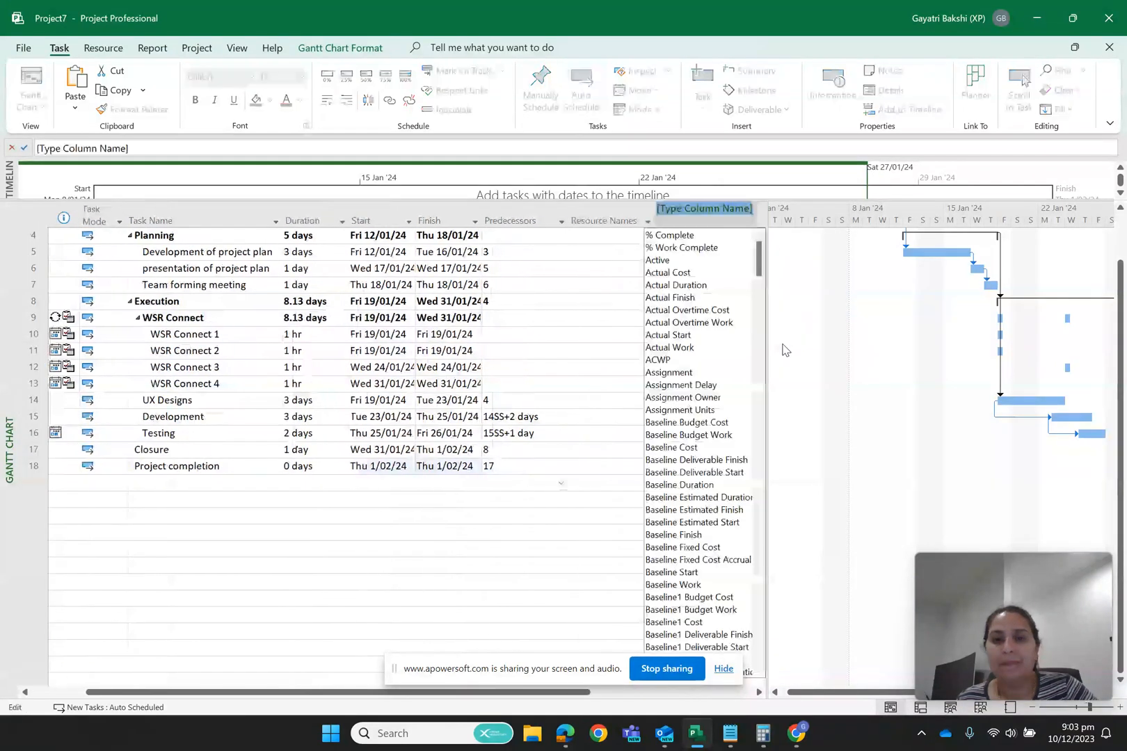
{"action": "left_click", "coordinate": [682, 237]}
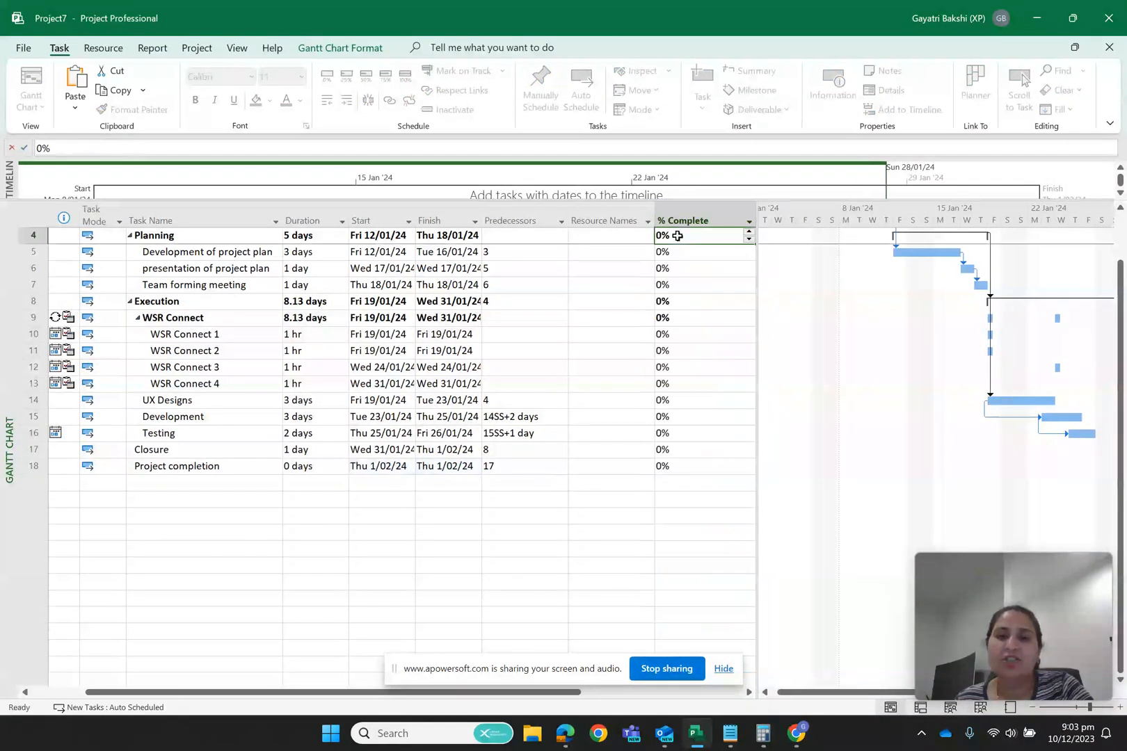
Step: Hide the Resource Names column in the task table
{"action": "right_click", "coordinate": [604, 211]}
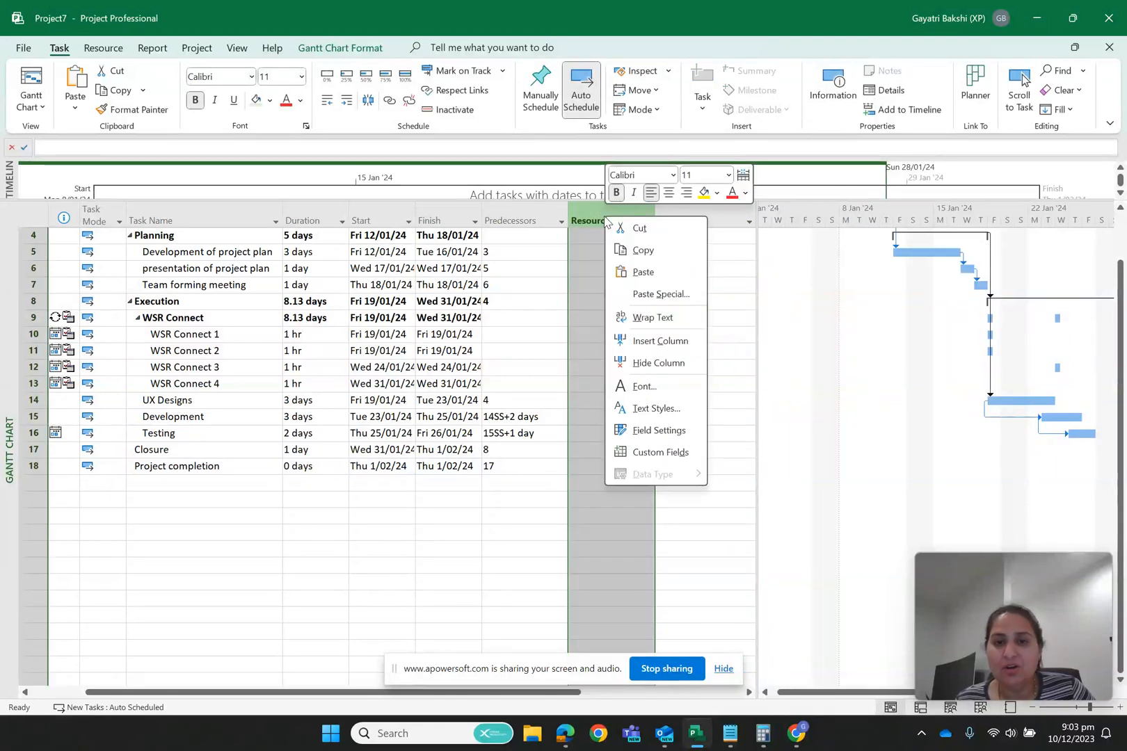
{"action": "left_click", "coordinate": [661, 363]}
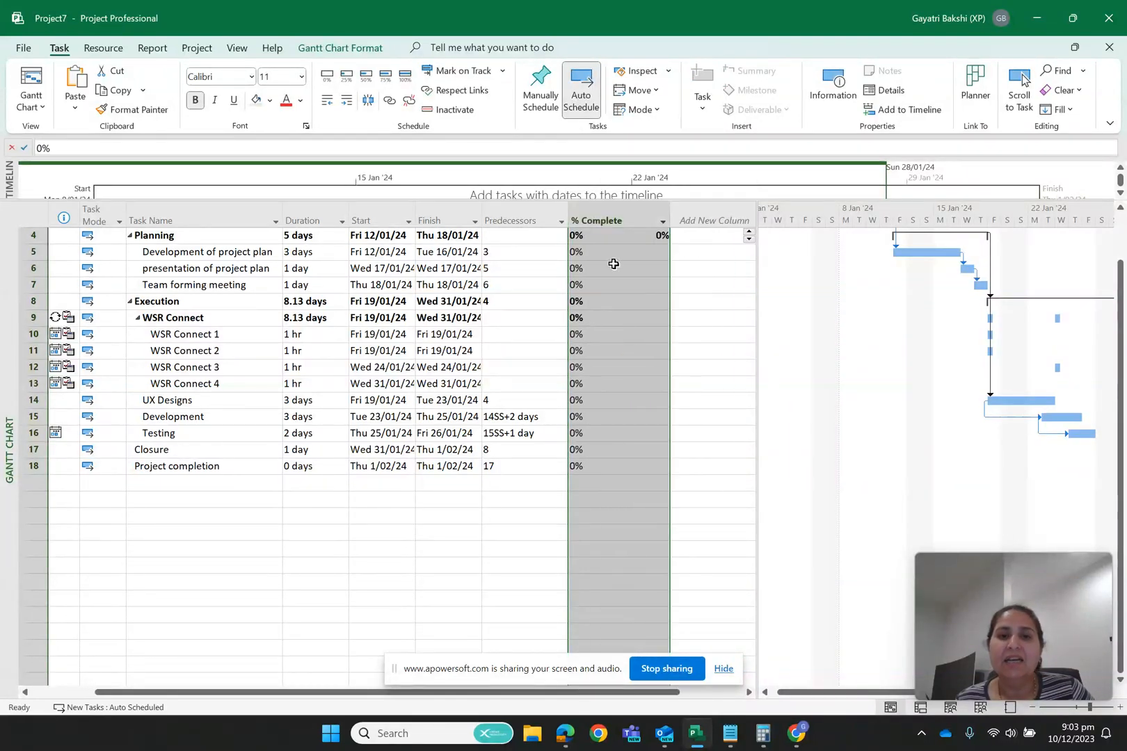
{"action": "scroll", "coordinate": [465, 396], "scroll_direction": "left", "scroll_amount": 1}
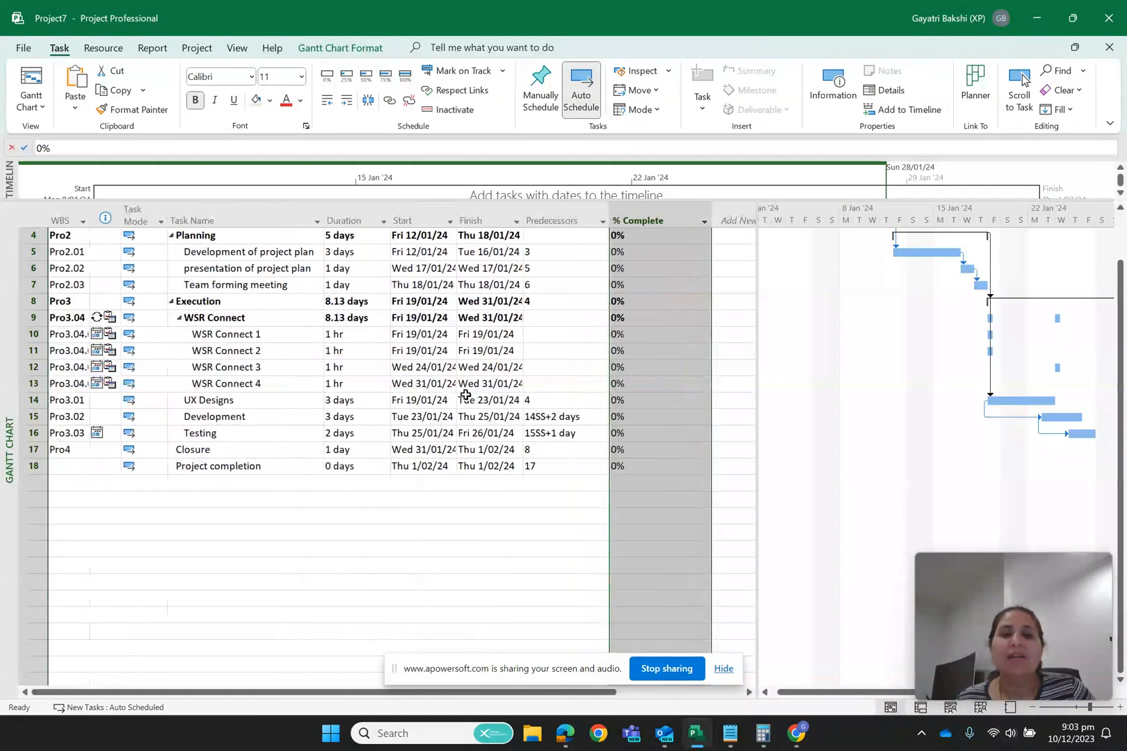
Step: Set the % Complete of the Planning summary task to 10%
{"action": "left_click", "coordinate": [641, 235]}
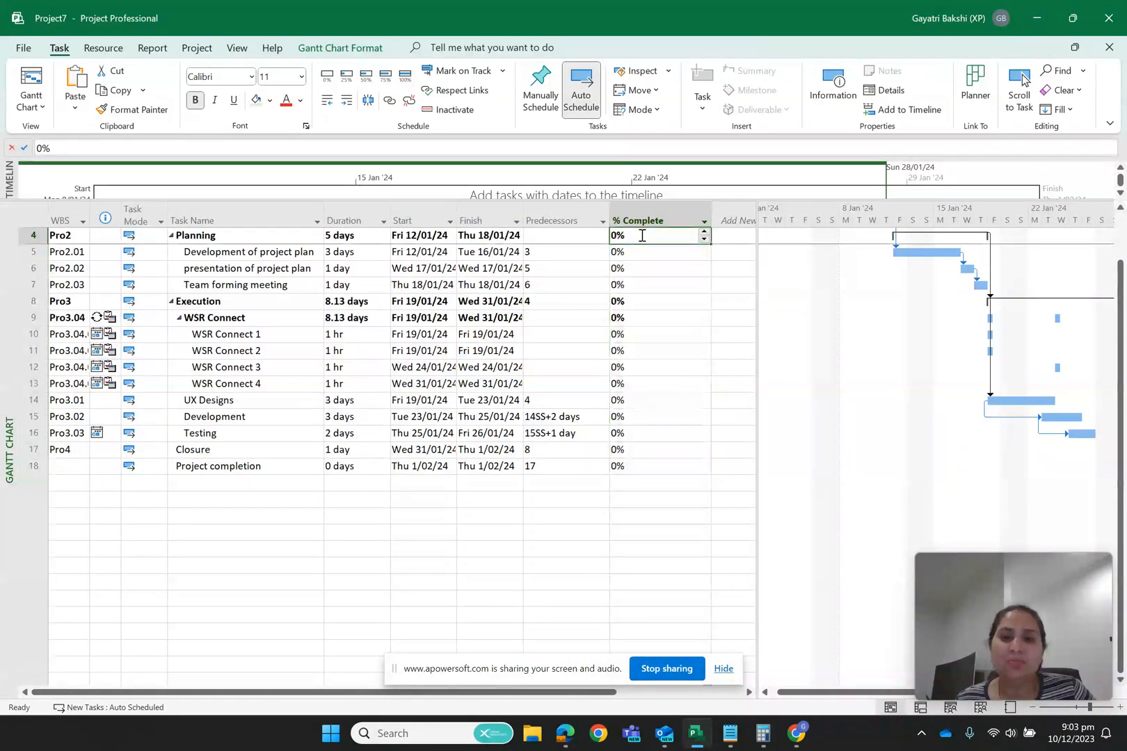
{"action": "left_click", "coordinate": [704, 233]}
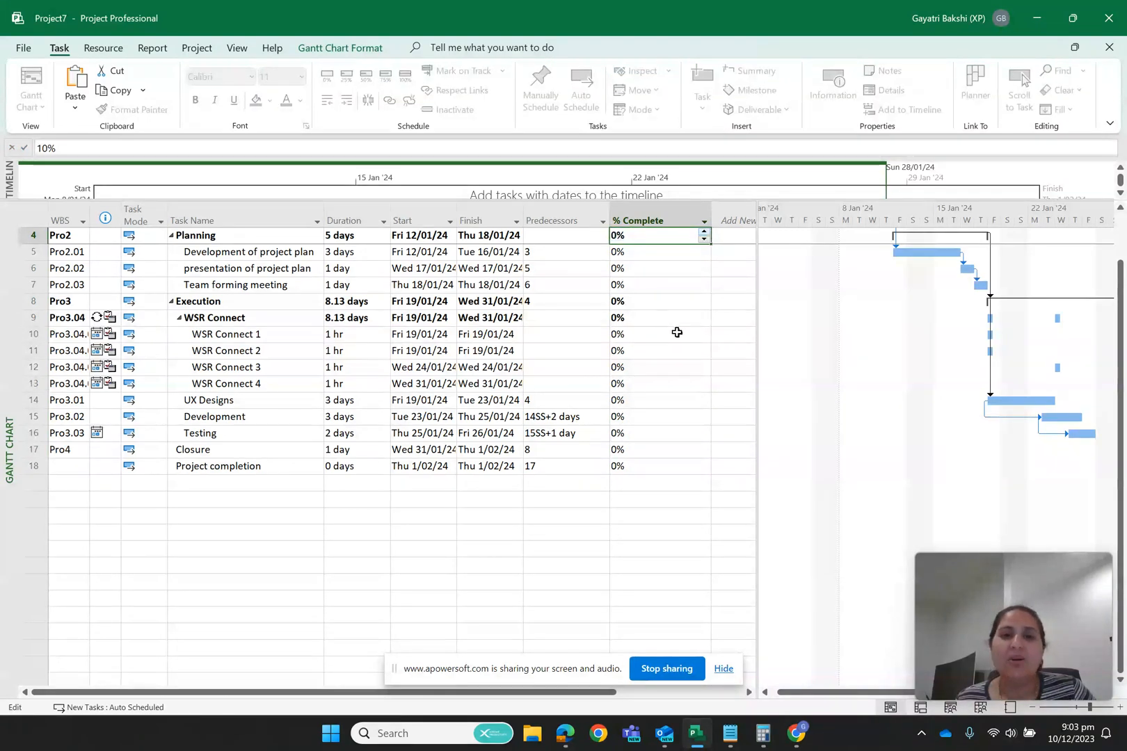
{"action": "left_click", "coordinate": [676, 333]}
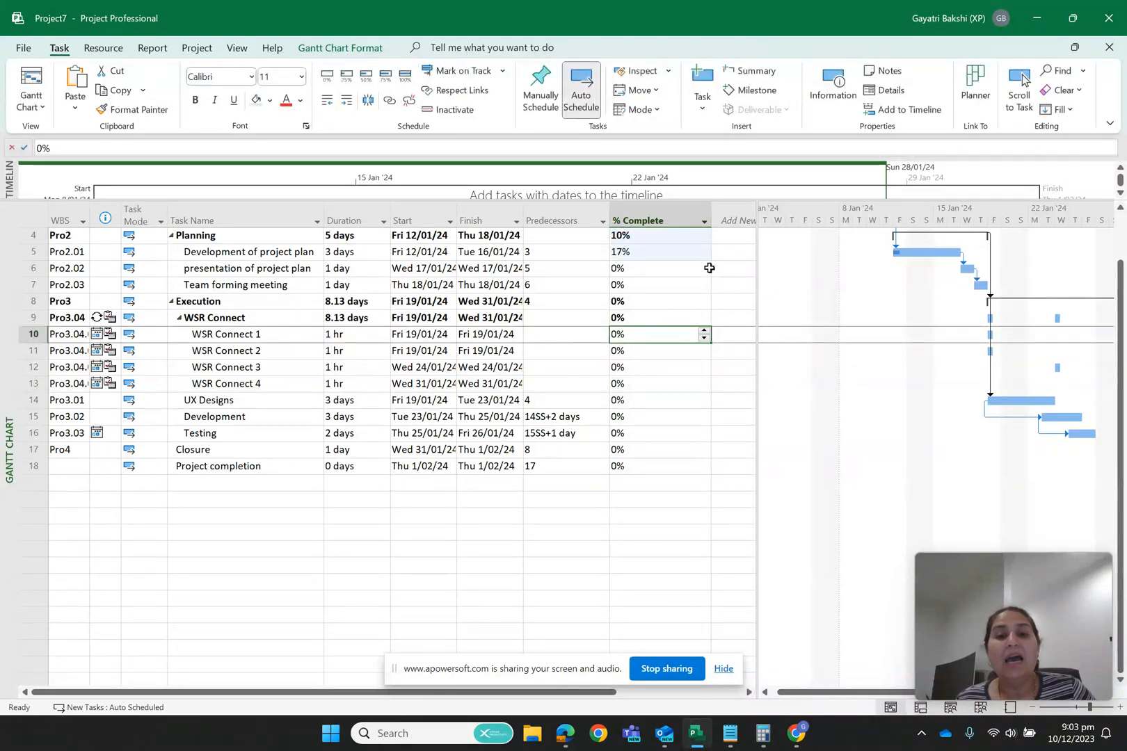
Step: Mark the Planning summary task as 100% complete
{"action": "left_click", "coordinate": [675, 236]}
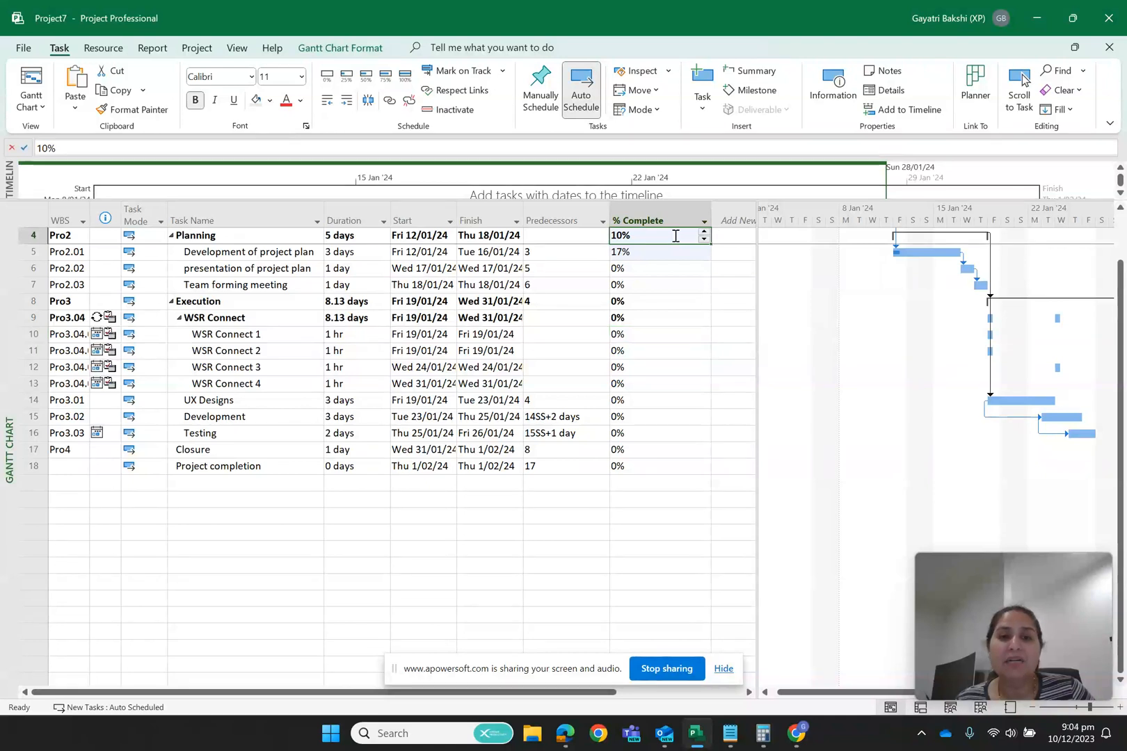
{"action": "type", "text": "1"}
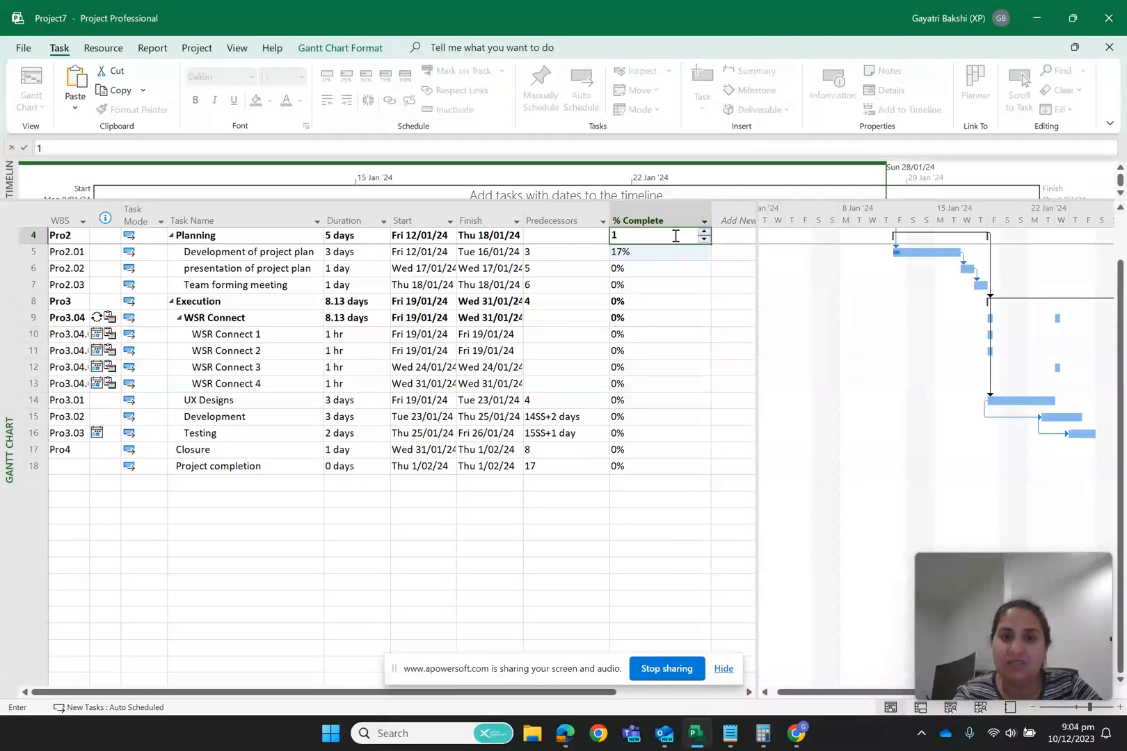
{"action": "type", "text": "00"}
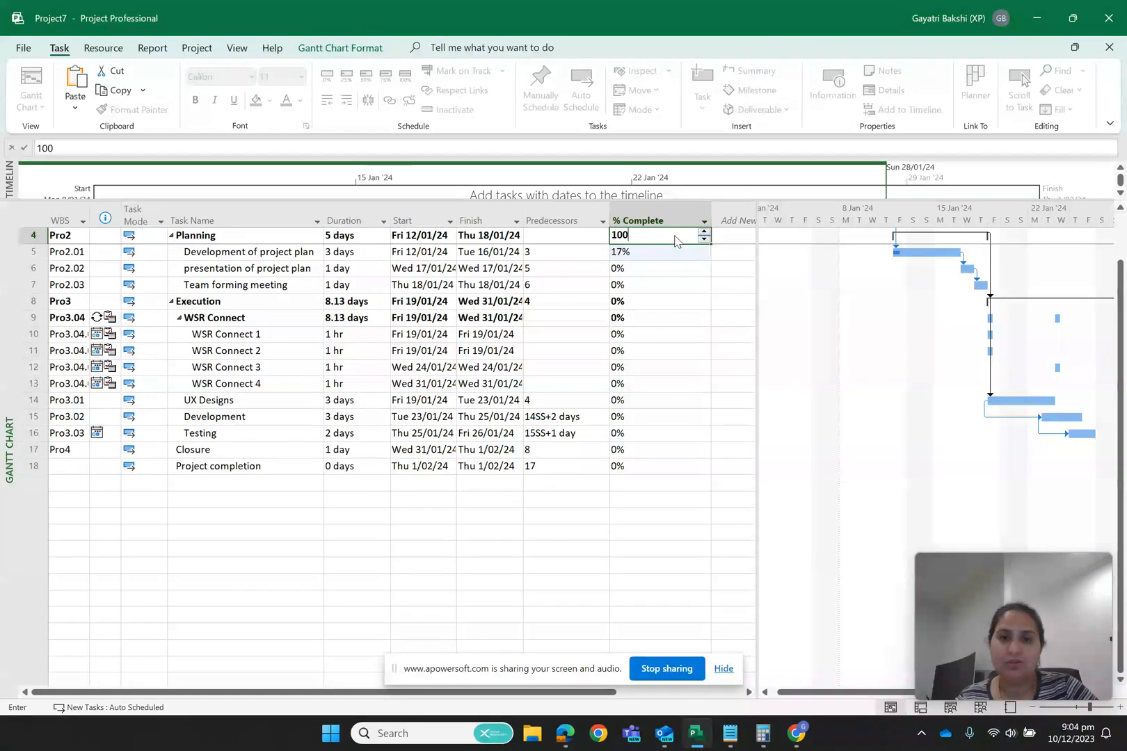
{"action": "key", "text": "Return"}
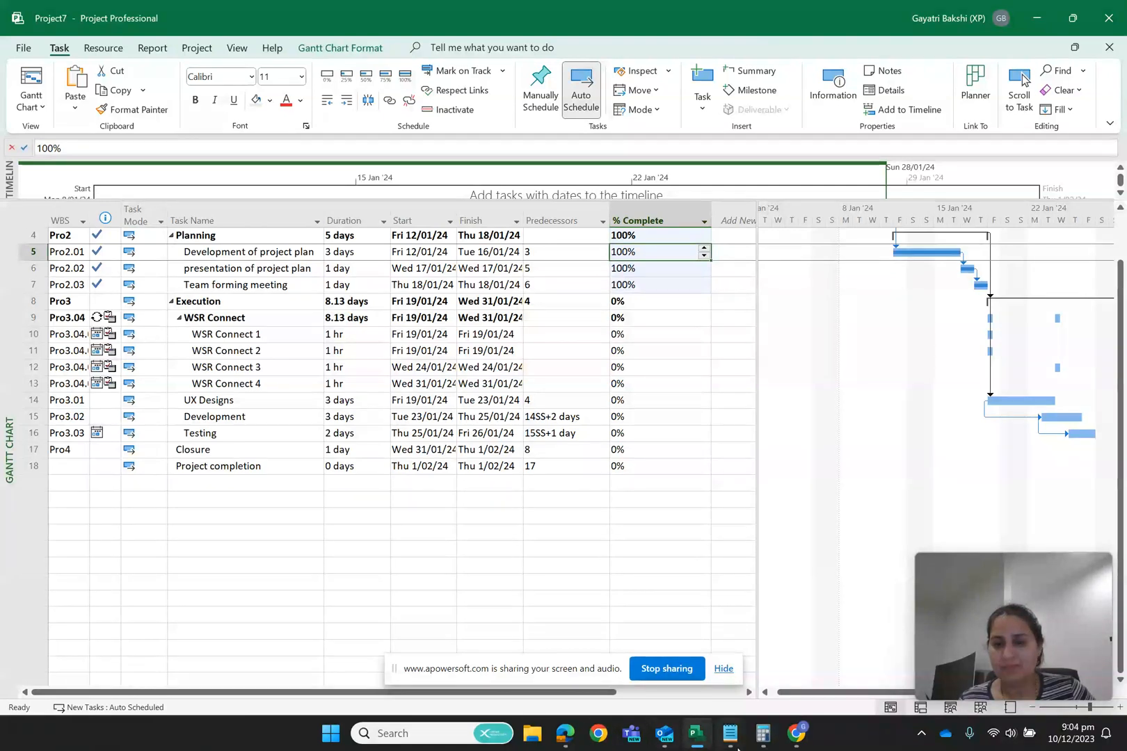
Step: Switch to the Chrome window with the MS Project Beginners Series Lesson 2 slide
{"action": "mouse_move", "coordinate": [798, 734]}
{"action": "left_click", "coordinate": [794, 657]}
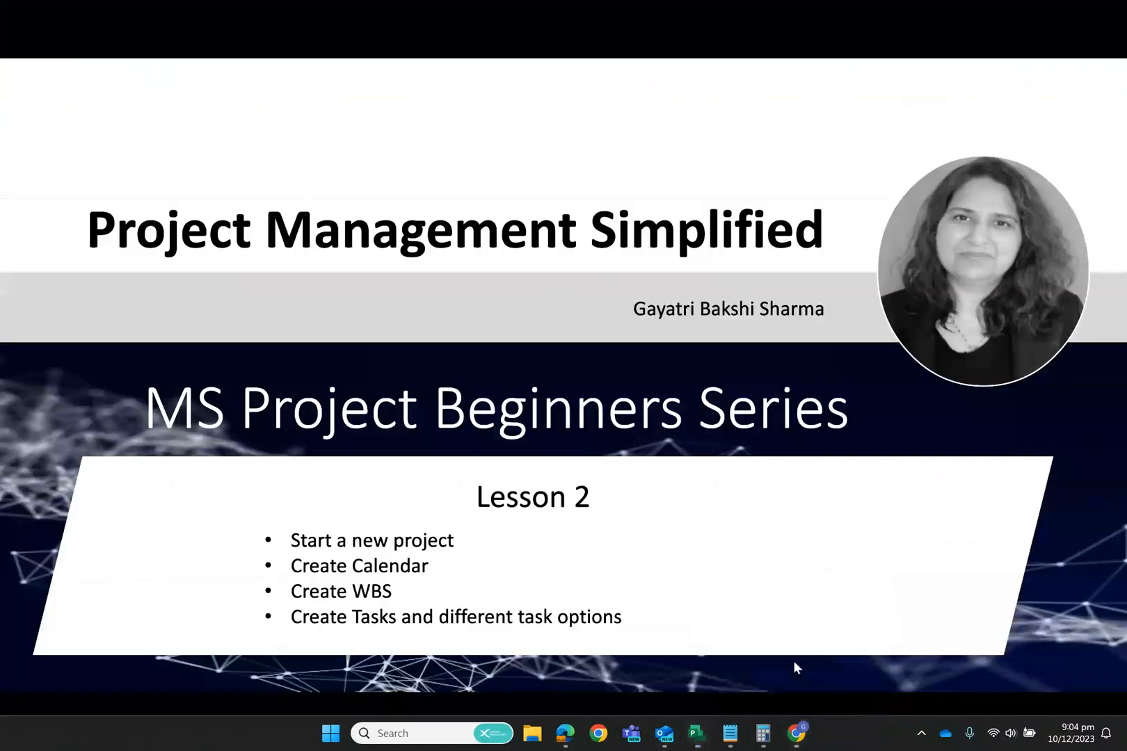